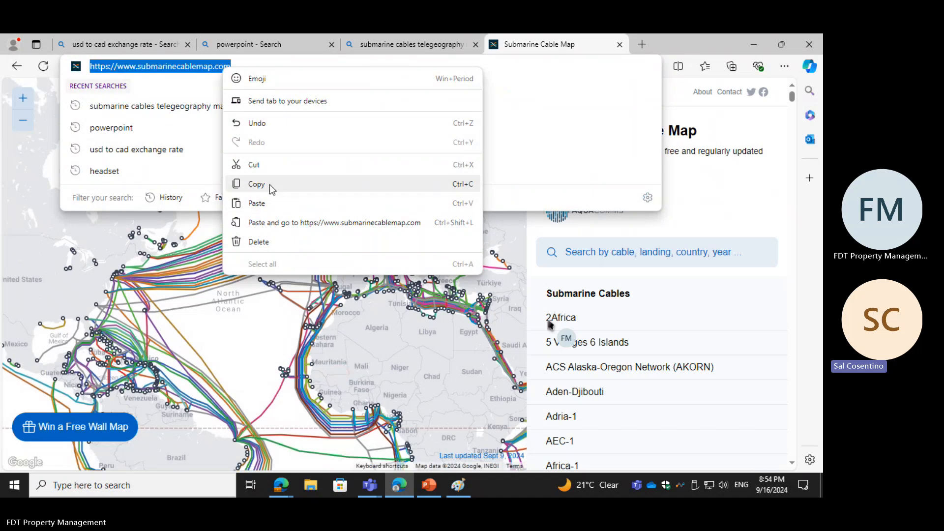
click(269, 185)
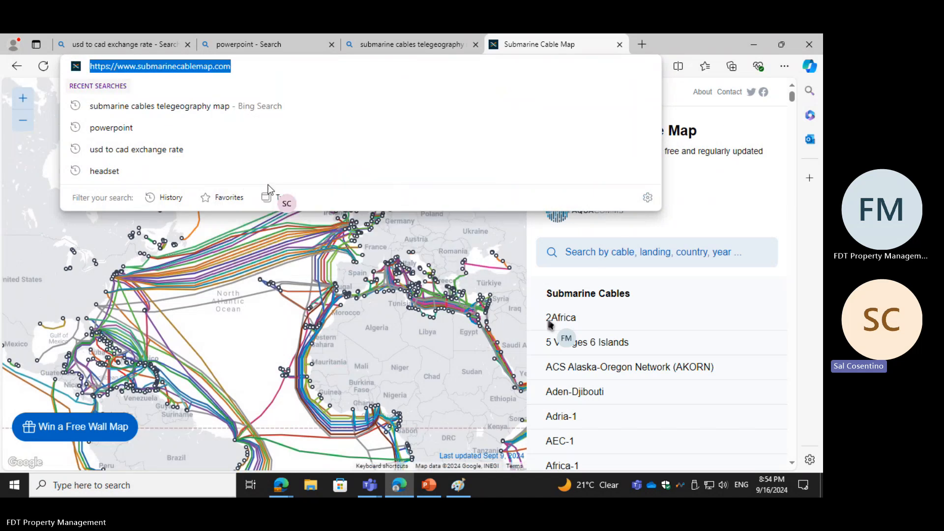
click(429, 485)
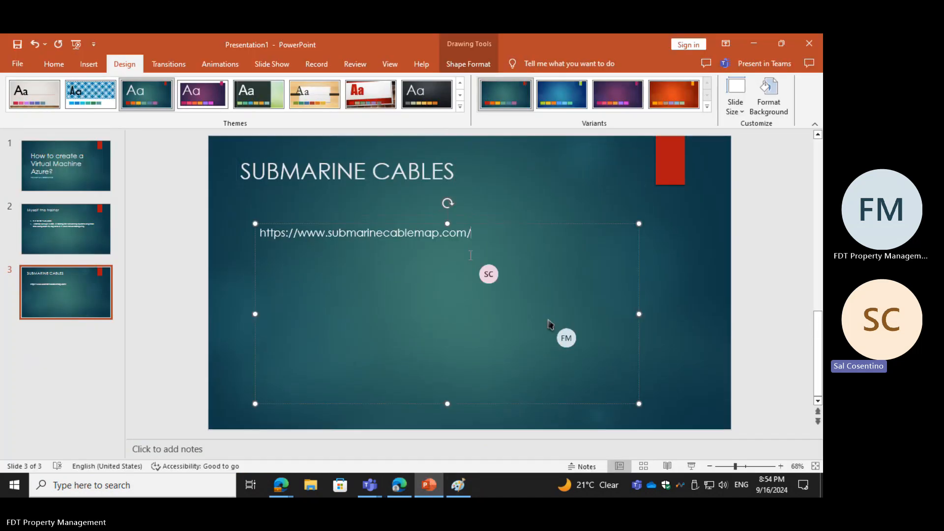
key(Left)
key(Left)
key(Left)
key(Left)
key(Left)
key(Left)
key(Left)
key(Left)
key(Left)
key(Left)
key(Left)
key(Left)
key(Left)
key(Left)
key(Left)
key(Left)
key(Left)
key(Left)
key(Left)
key(Left)
key(Return)
key(Return)
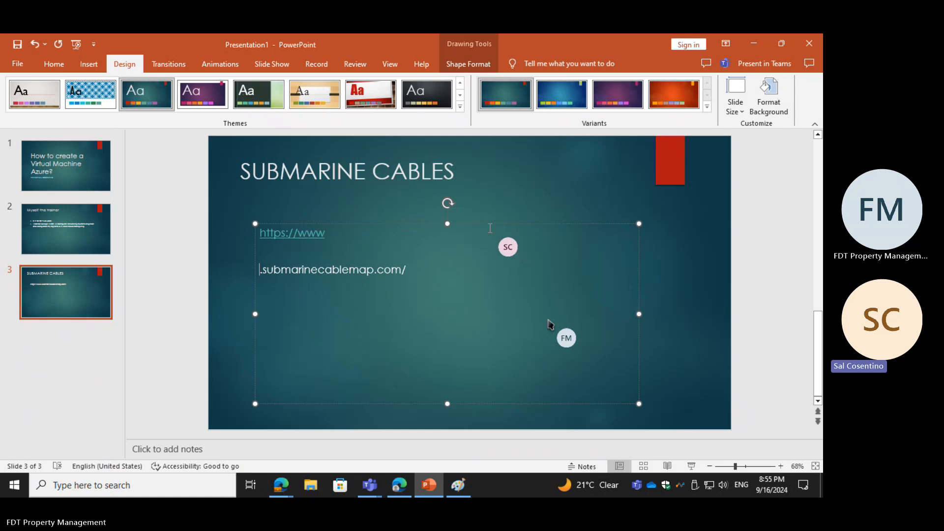
key(ctrl+v)
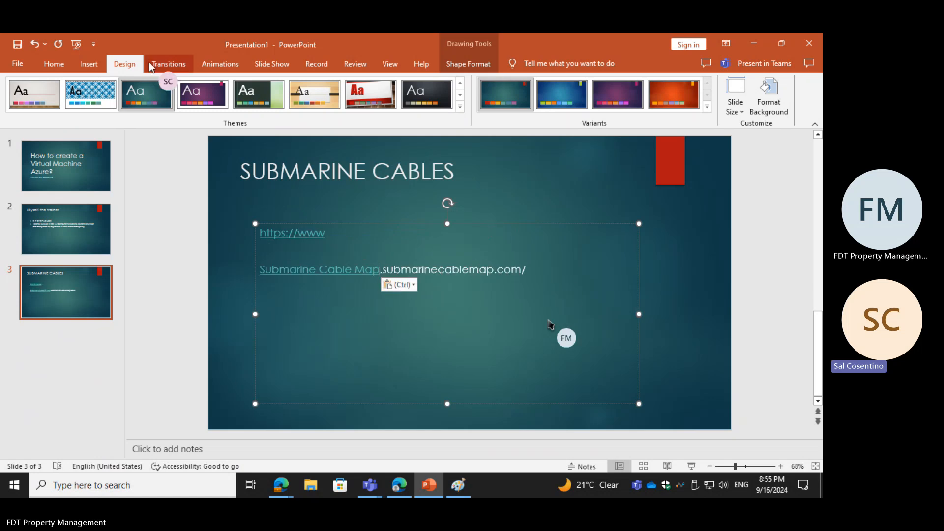
click(34, 44)
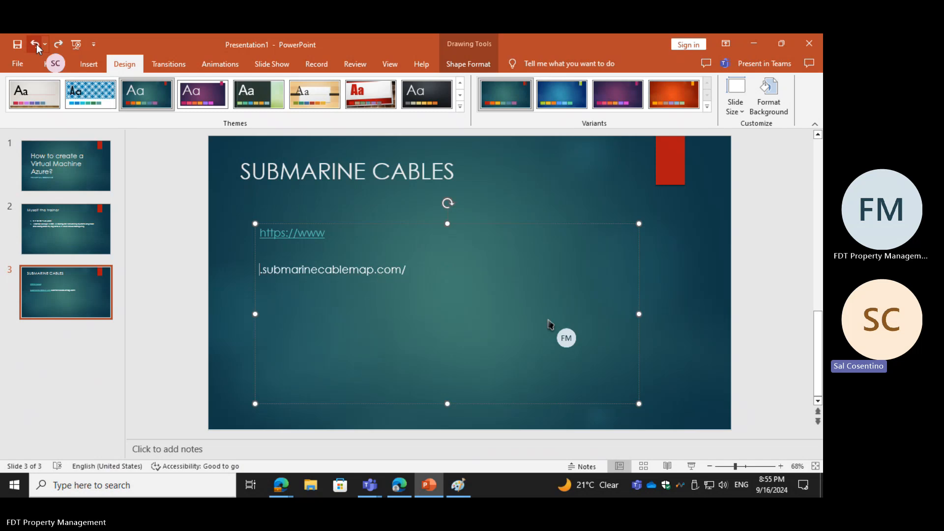
key(BackSpace)
key(BackSpace)
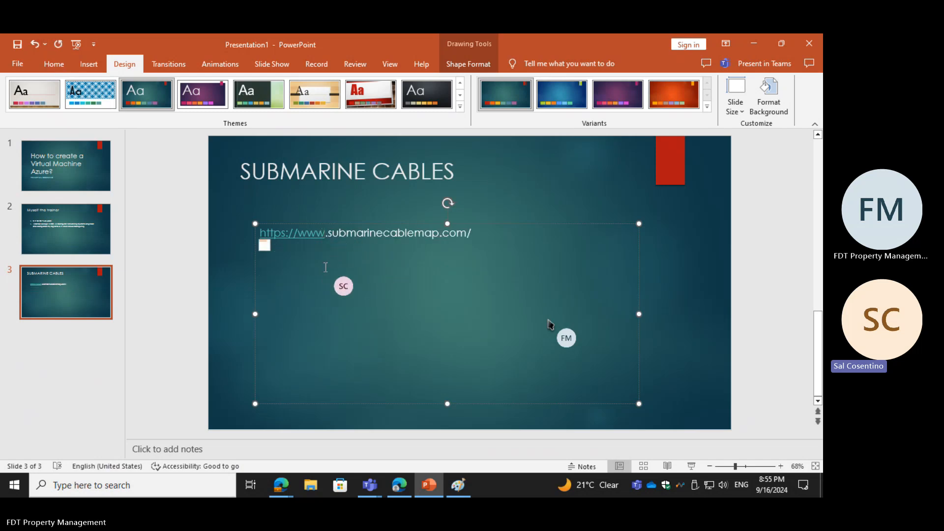
Step: Paste the copied Submarine Cable Map link on a new line below the web address on the SUBMARINE CABLES slide
click(487, 228)
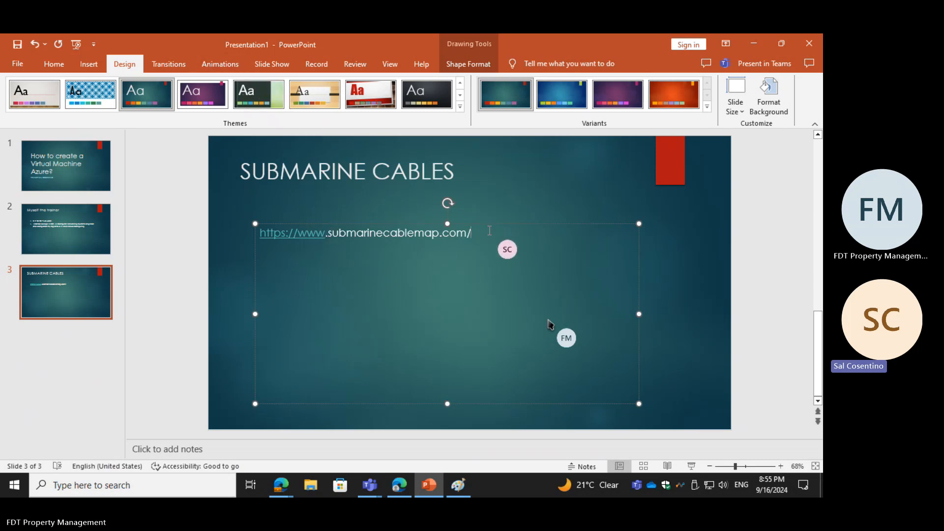
key(Return)
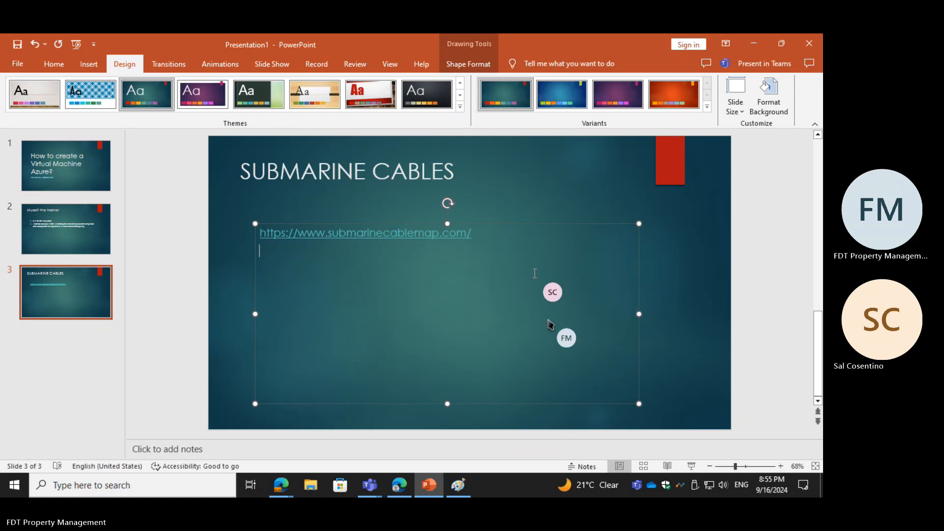
key(ctrl+v)
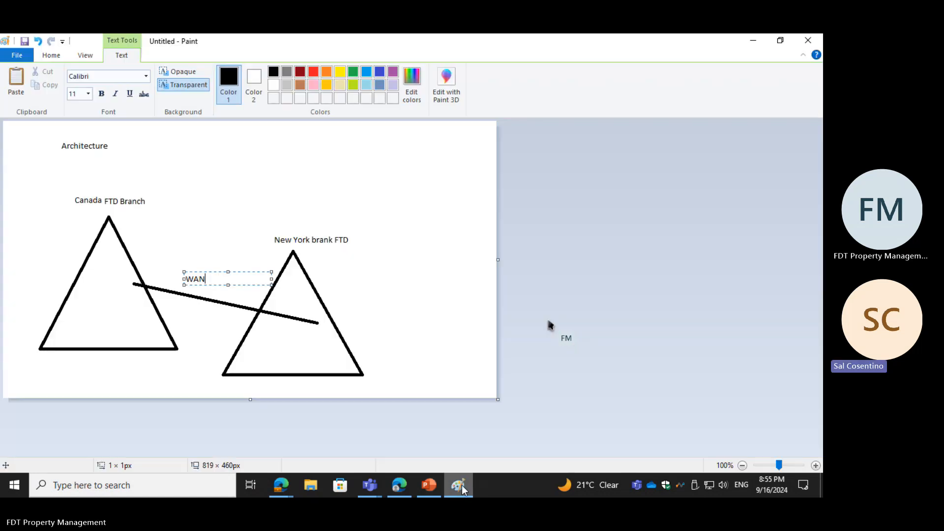
Step: Switch to the Paint drawing and draw a rectangle about 87 × 71 px across the base of the Canada branch triangle
click(459, 485)
click(221, 234)
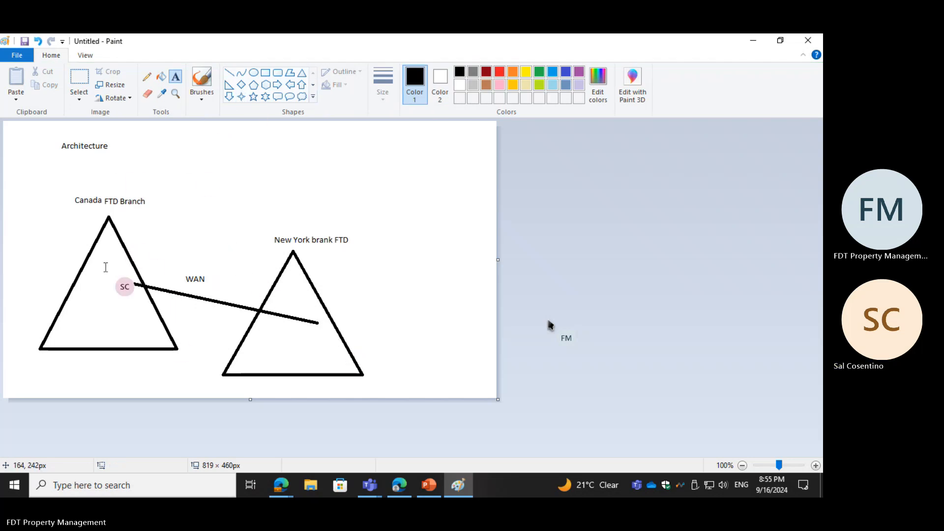
click(265, 74)
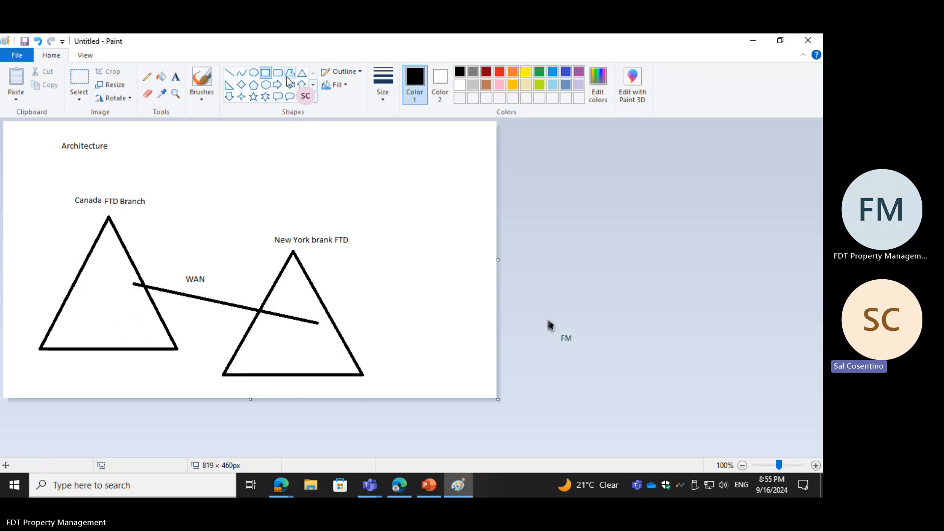
click(302, 98)
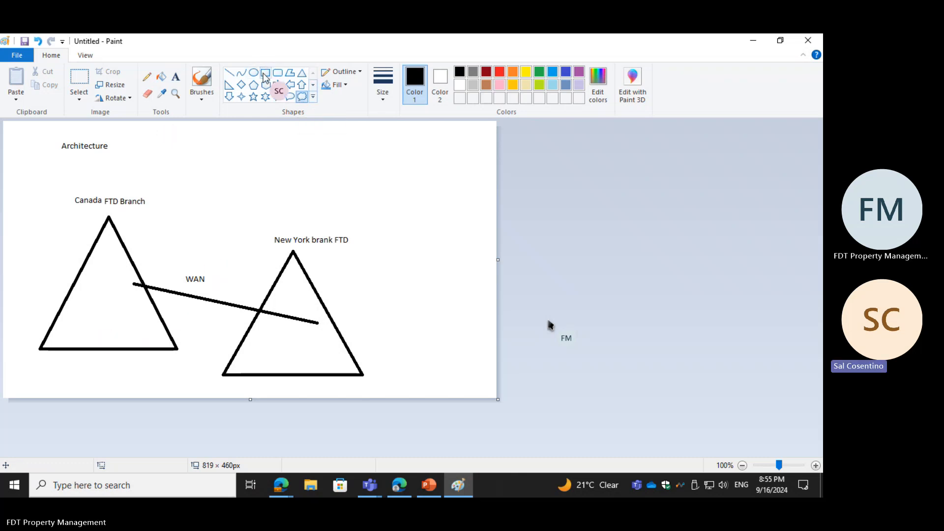
click(265, 73)
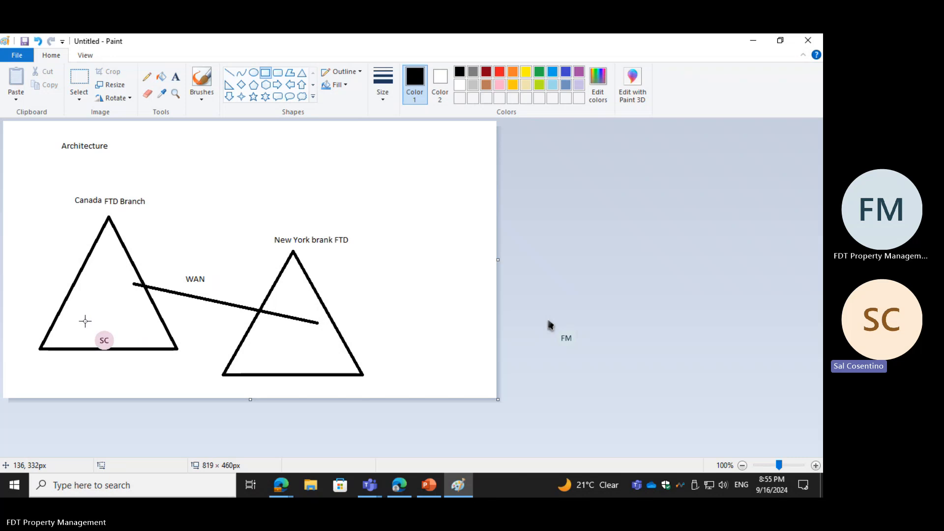
drag(84, 321, 123, 370)
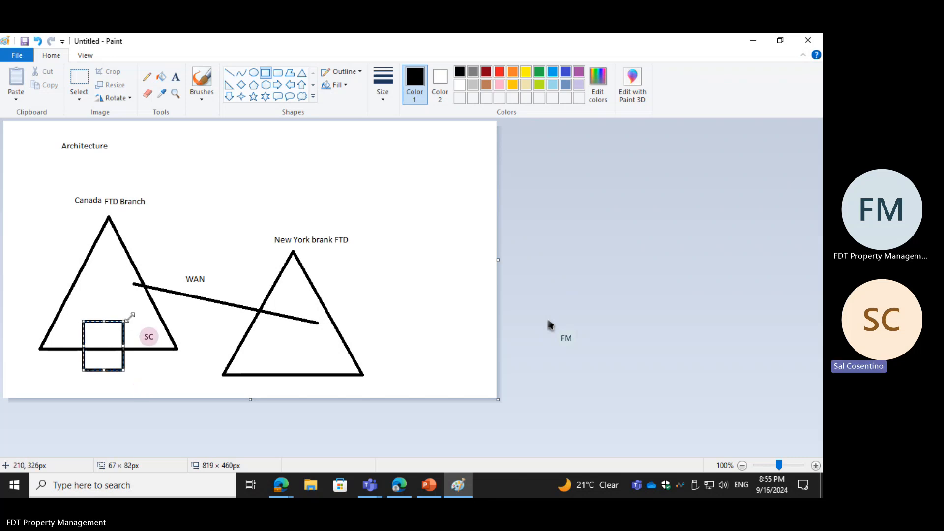
drag(124, 321, 138, 325)
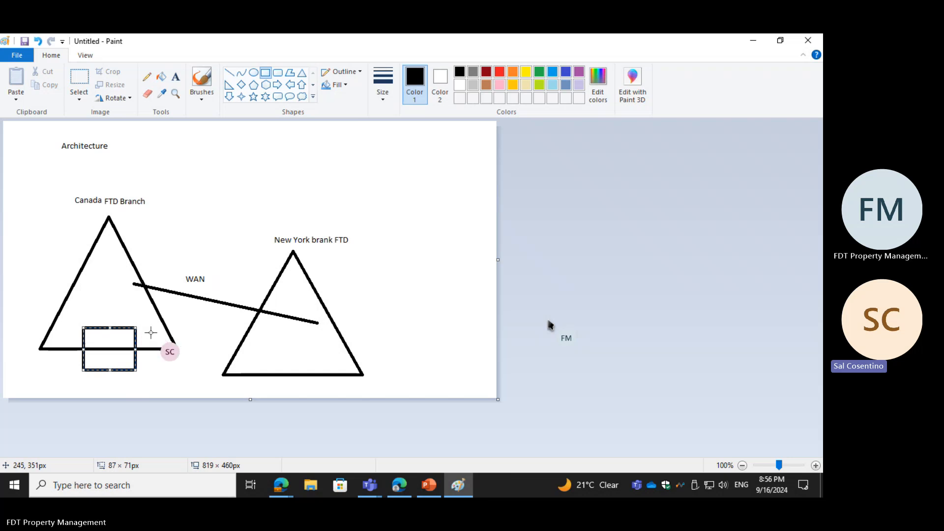
Step: Add the text label "Domain Controller" at the lower edge of the rectangle on the Canada branch triangle
click(176, 77)
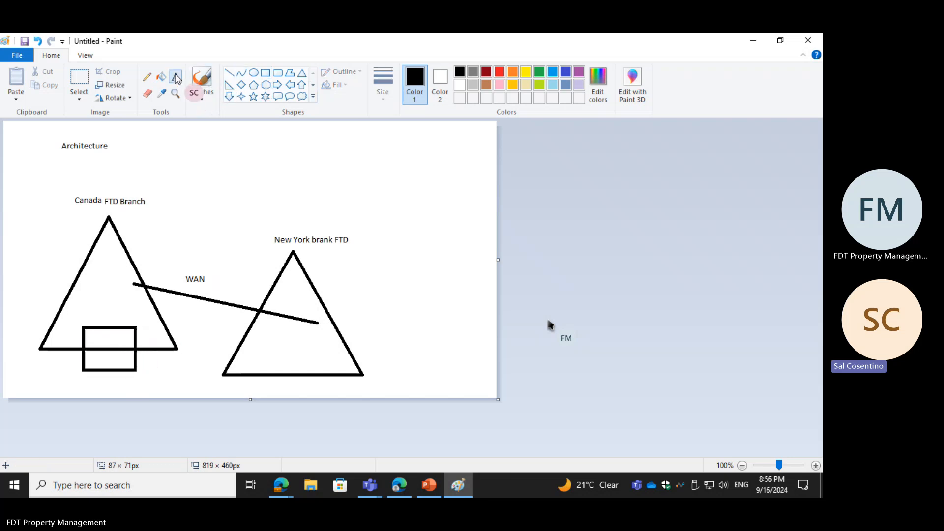
click(110, 369)
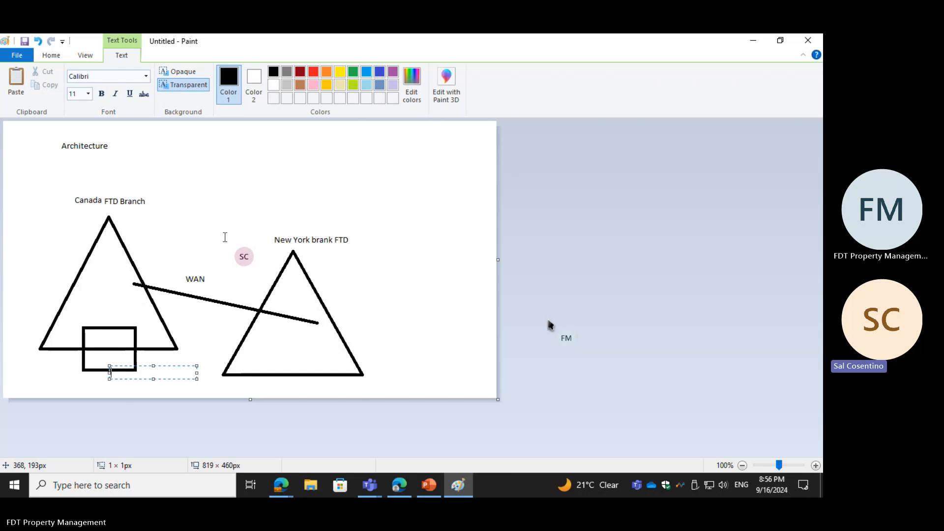
text(Domain Con)
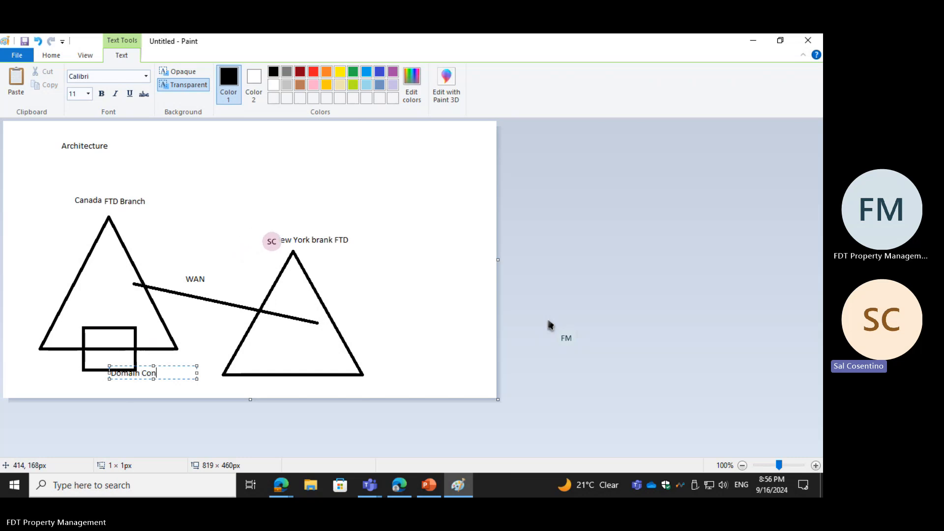
text(troller)
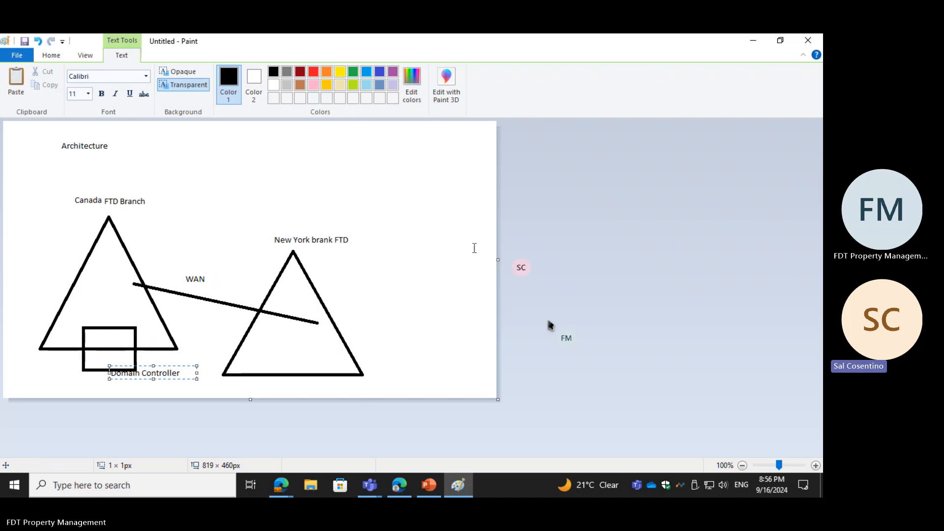
click(120, 331)
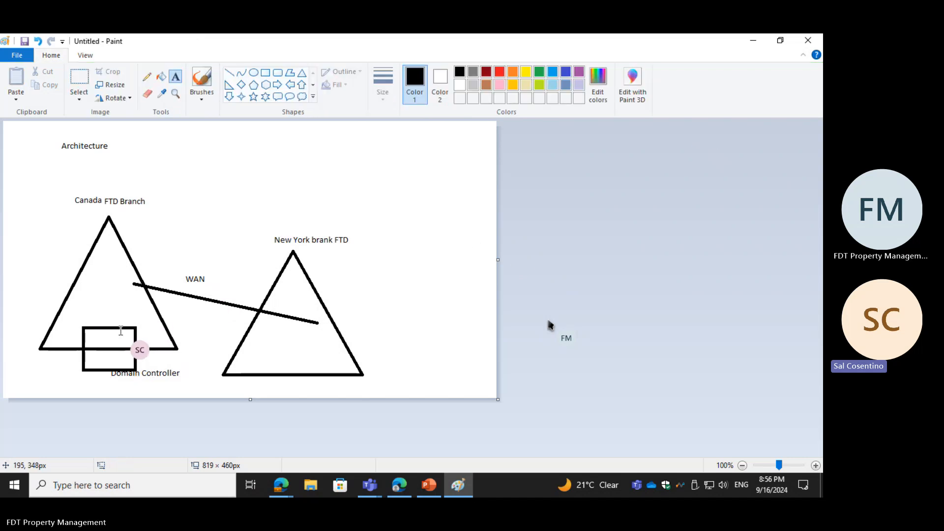
click(100, 333)
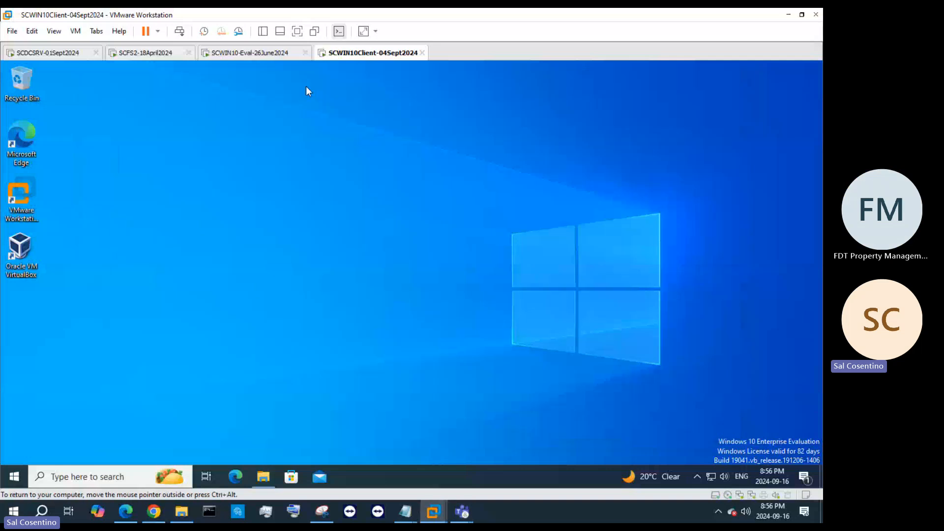
Step: Switch to the SCDCSRV-01Sept2024 virtual machine and examine the domain's Domain Controllers, Canada Datacenter and US Datacenter organizational units
click(46, 53)
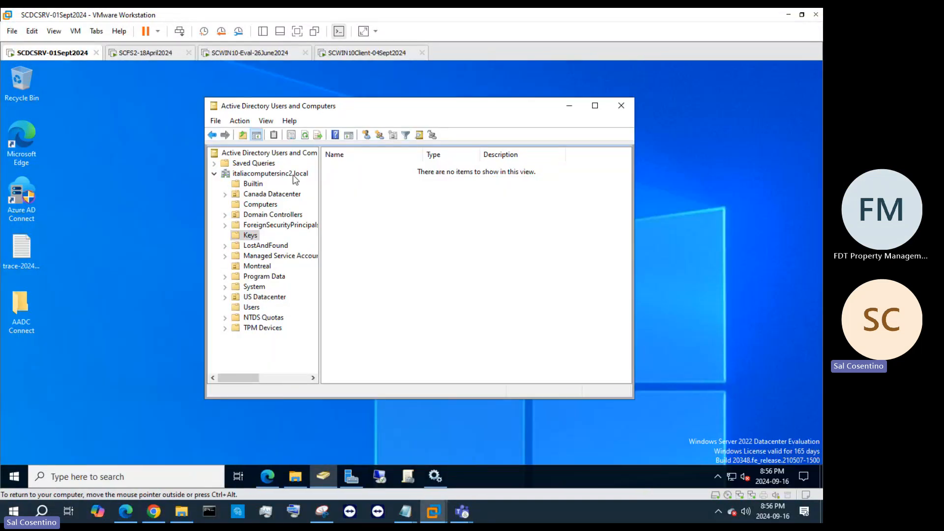
click(294, 175)
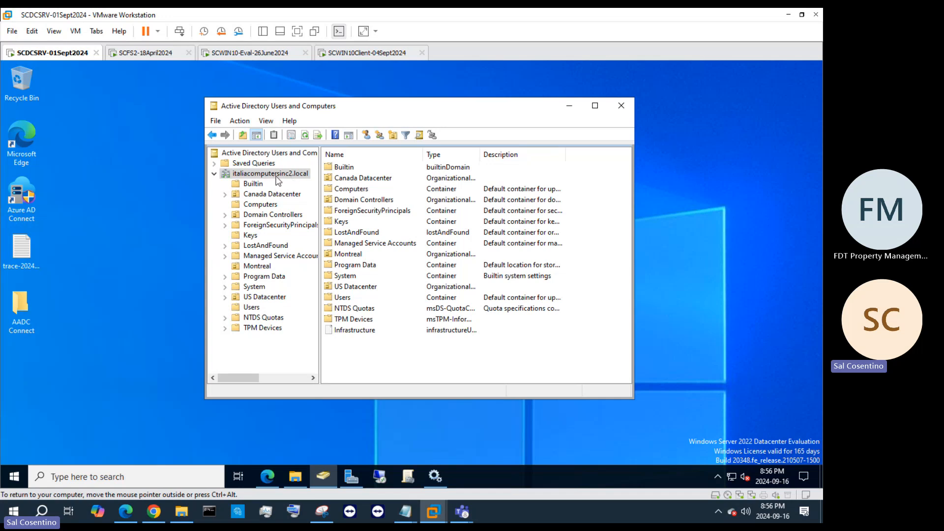
click(266, 218)
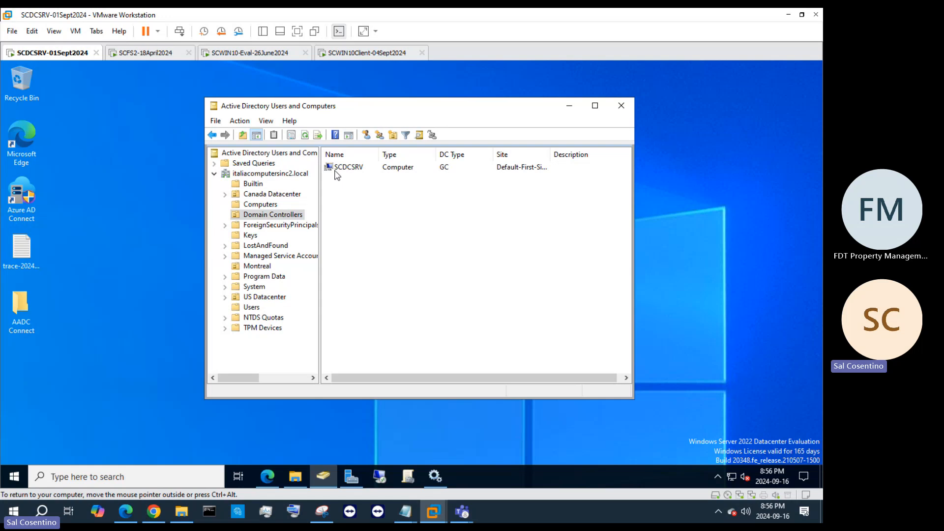
click(290, 195)
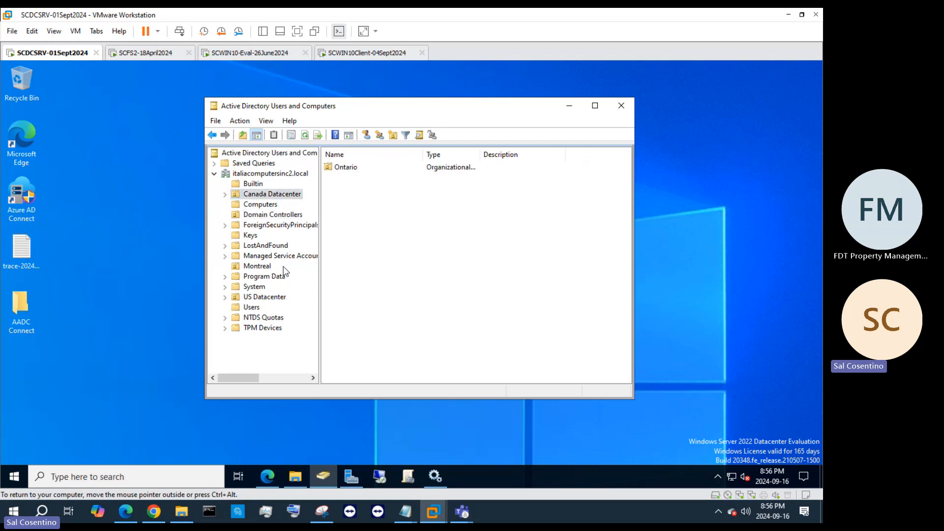
double_click(274, 300)
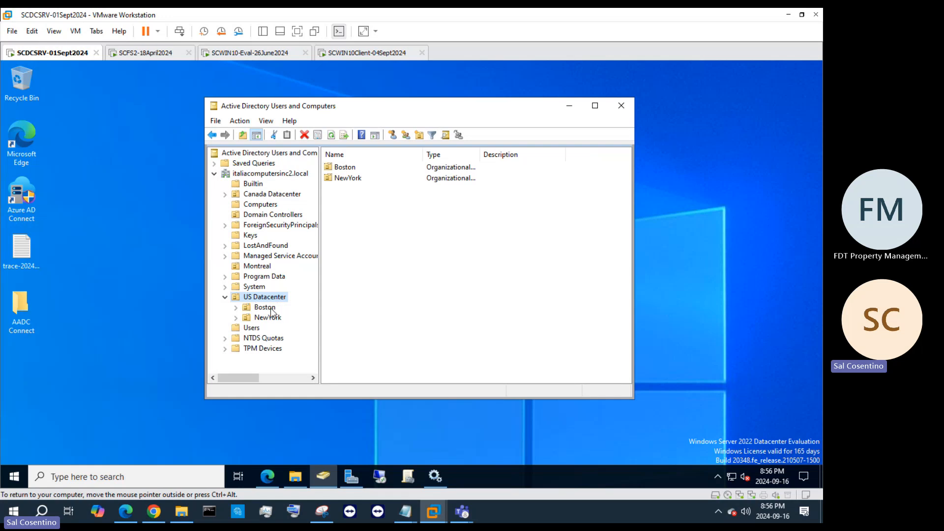
click(273, 195)
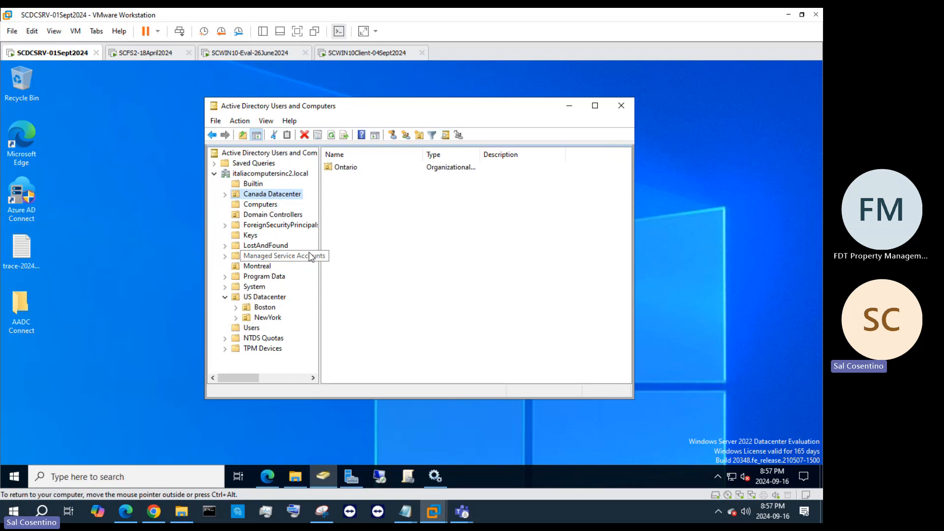
Step: Try to move the Montreal organizational unit into the Canada Datacenter container
click(267, 267)
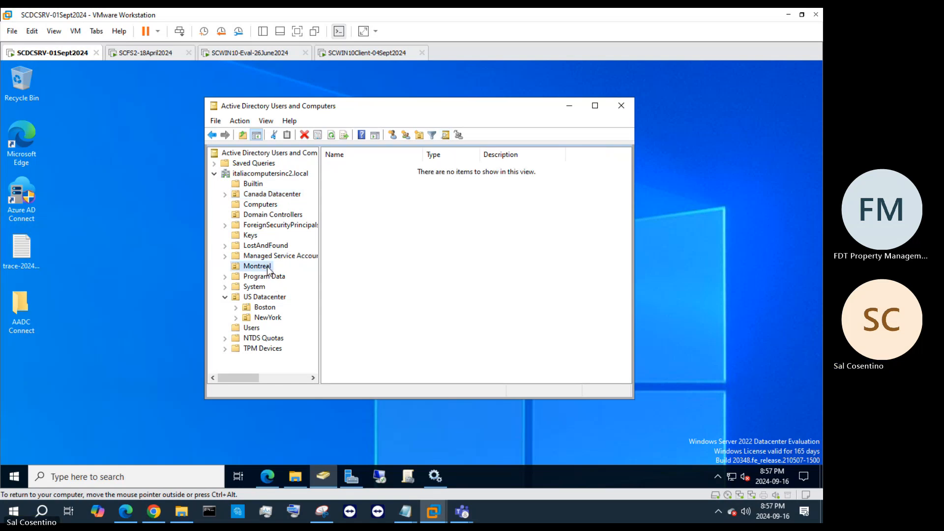
right_click(268, 270)
click(295, 287)
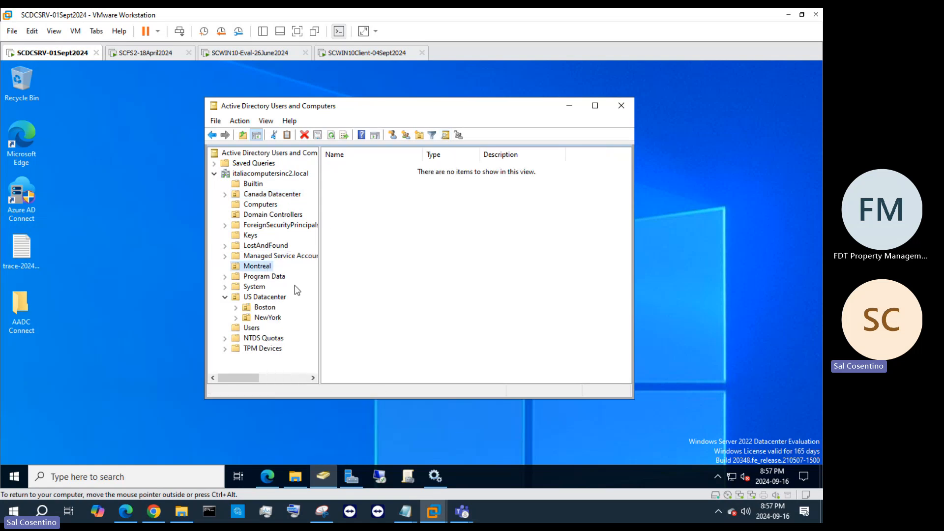
click(321, 205)
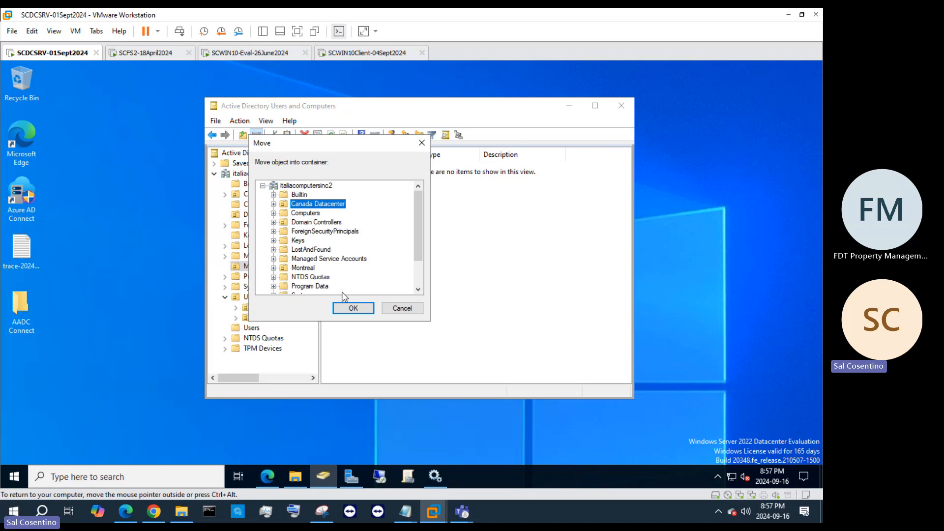
click(360, 307)
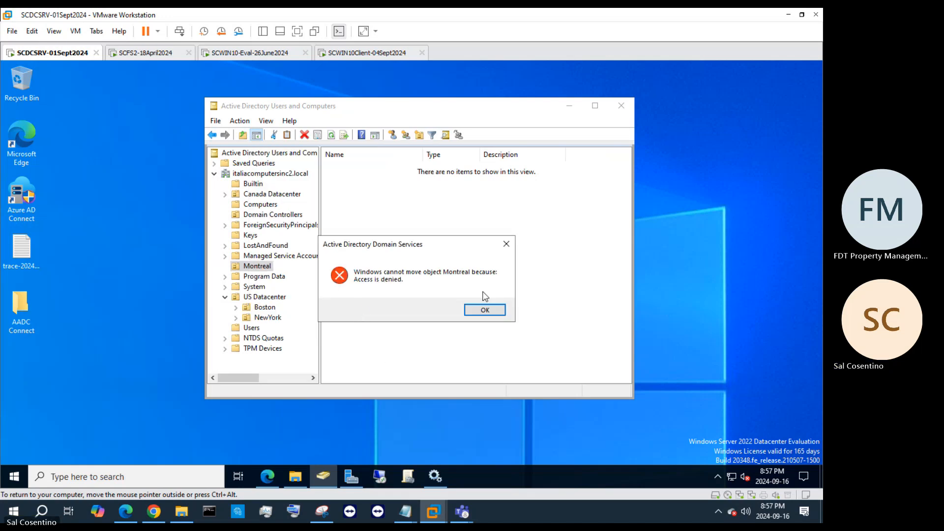
click(485, 310)
Step: Turn off protection from accidental deletion for the Montreal organizational unit
right_click(272, 270)
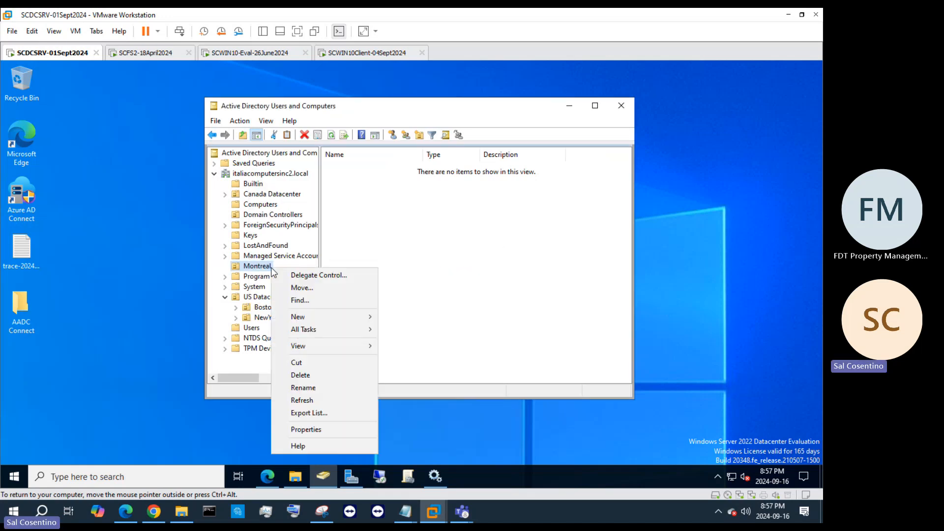
click(325, 426)
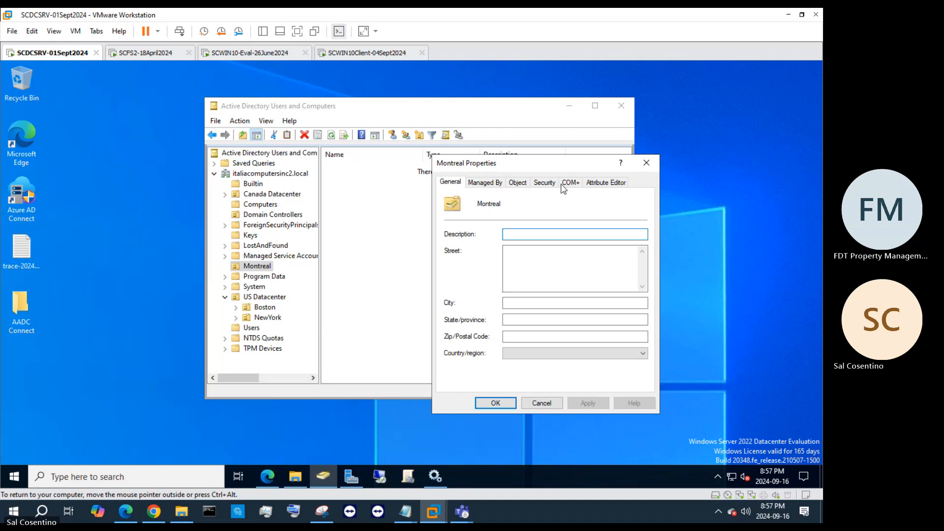
click(544, 182)
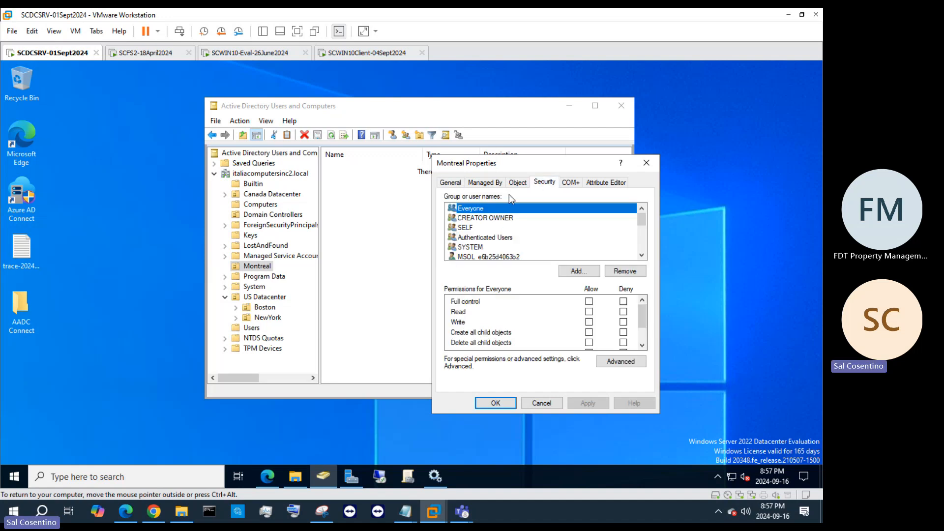
click(526, 183)
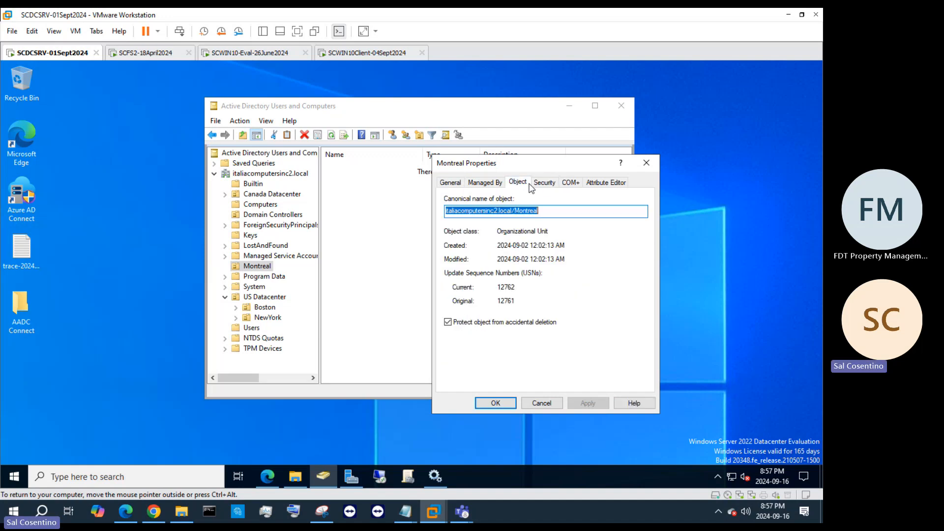
click(447, 322)
click(591, 406)
click(496, 403)
Step: Move the Montreal organizational unit into the Canada Datacenter organizational unit
right_click(264, 268)
key(Escape)
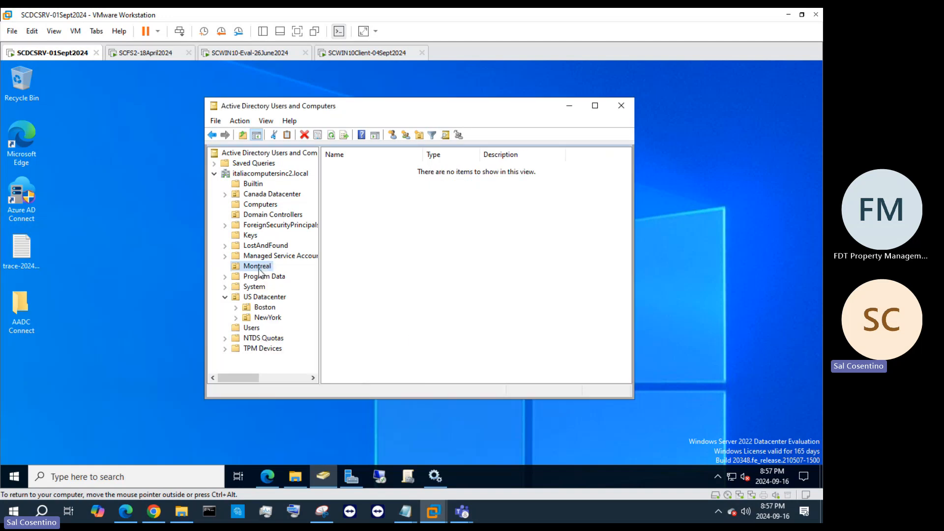
drag(266, 221, 270, 196)
click(378, 287)
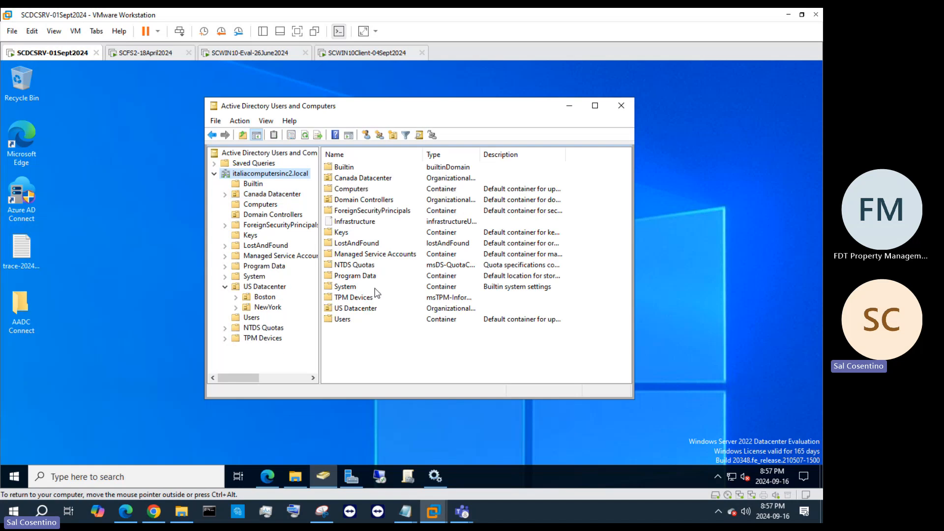
Step: Review the security entries of Montreal inside Canada Datacenter and turn its protection from accidental deletion back on
click(272, 194)
right_click(357, 183)
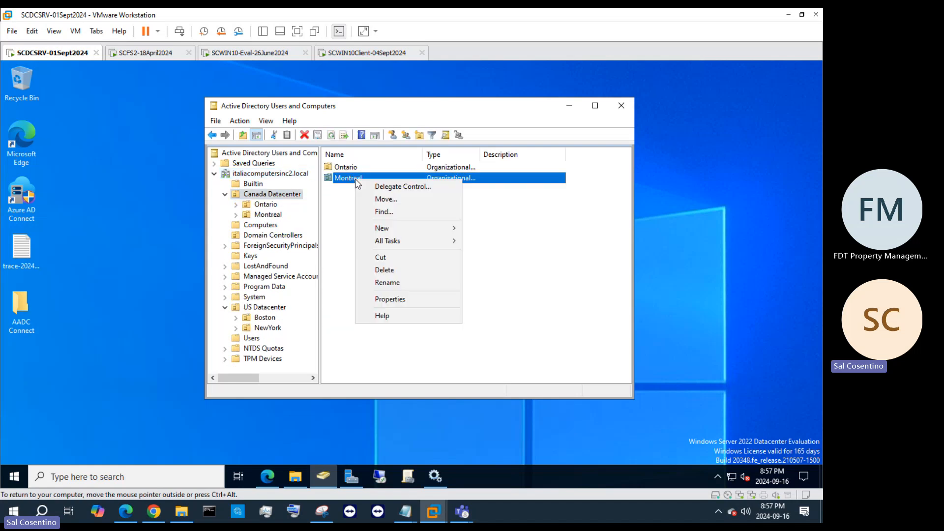
click(394, 297)
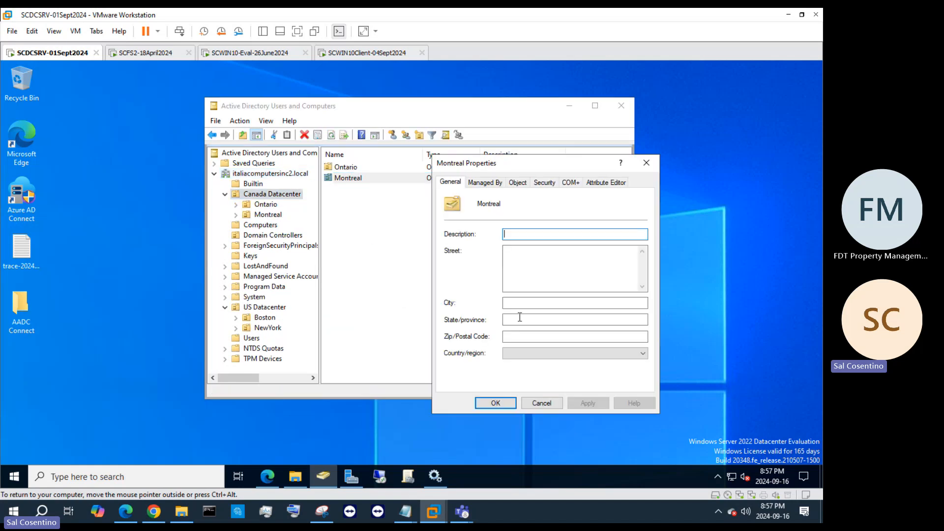
click(545, 183)
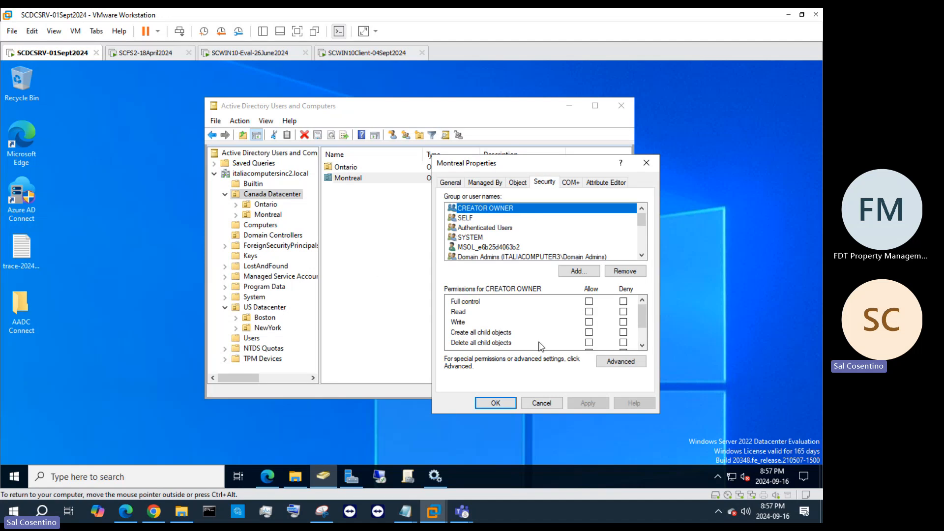
scroll(530, 248, down, 3)
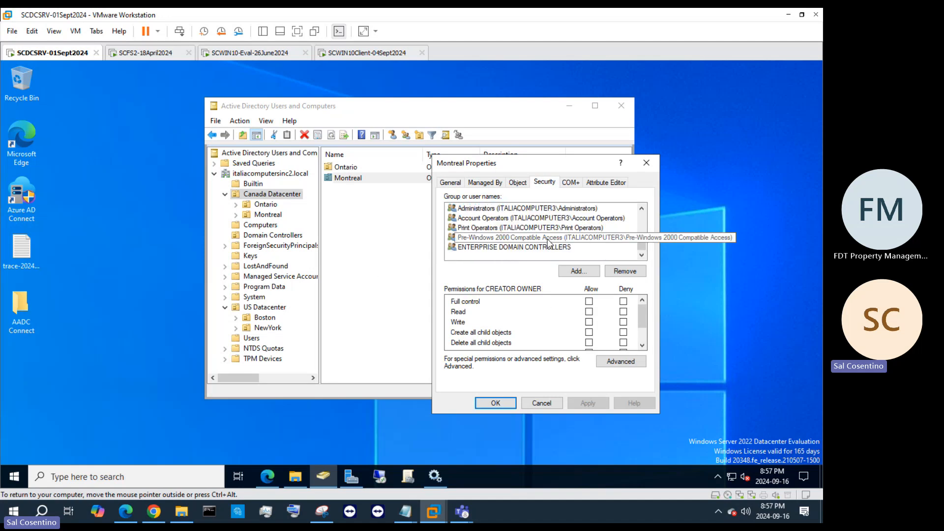
scroll(549, 242, up, 5)
click(517, 183)
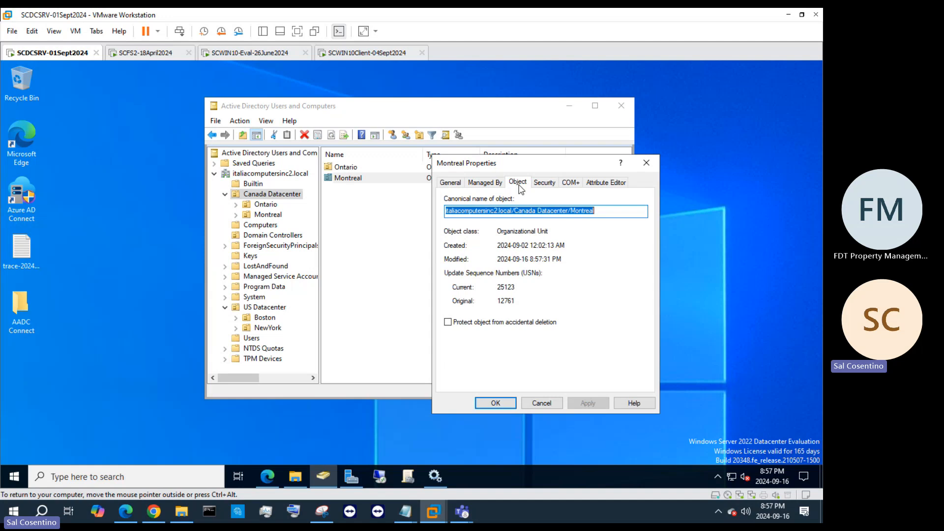
click(448, 322)
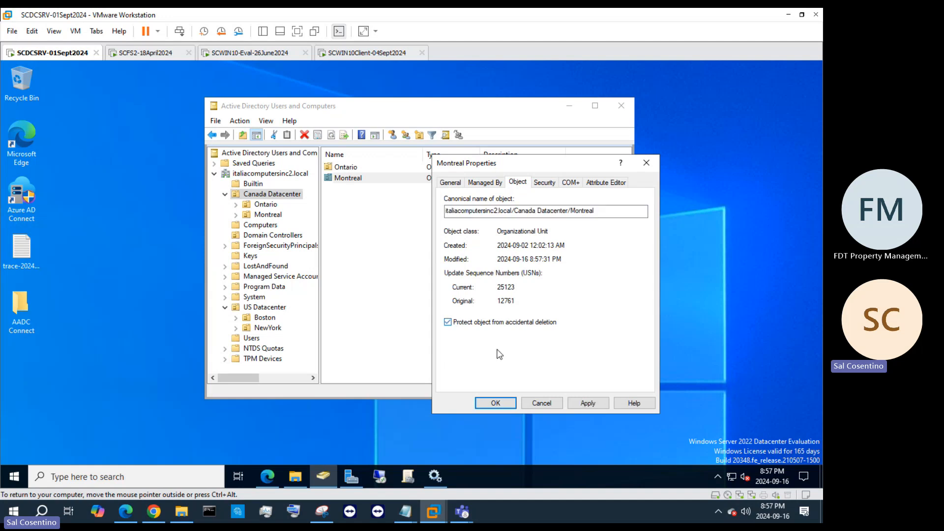
click(583, 401)
click(497, 403)
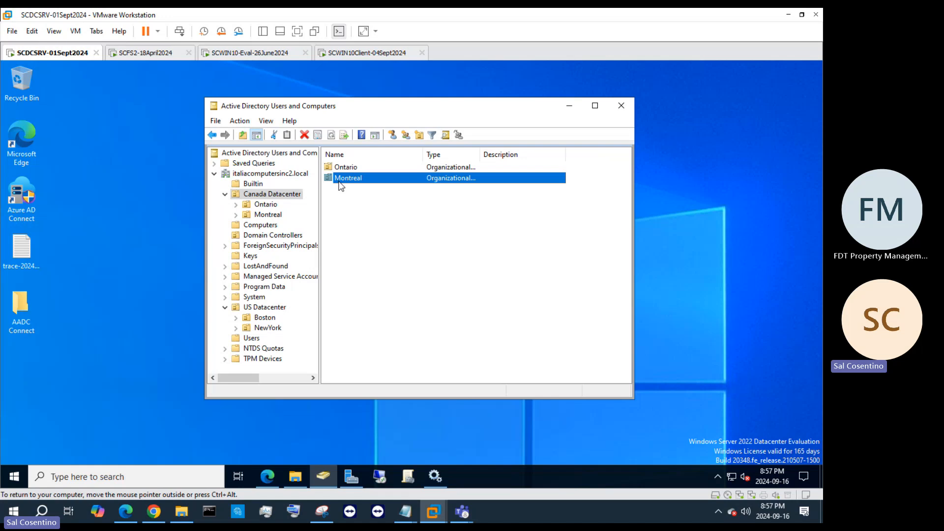
click(281, 197)
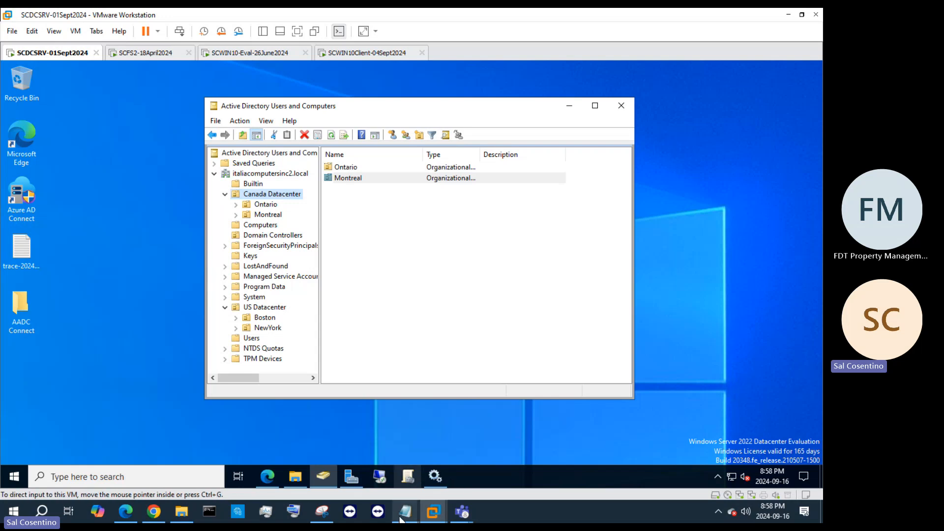
Step: Switch to the Teams meeting window and stop sharing the screen
mouse_move(401, 520)
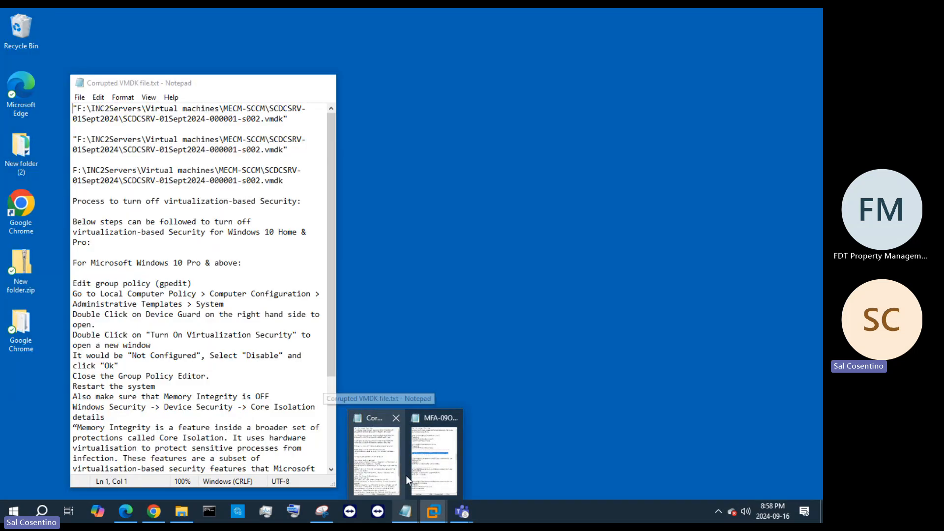
mouse_move(450, 419)
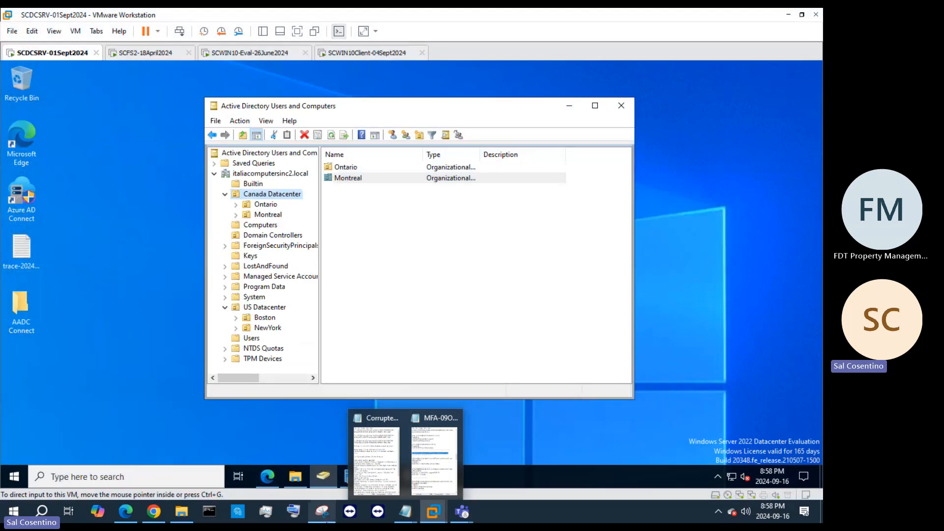
mouse_move(457, 517)
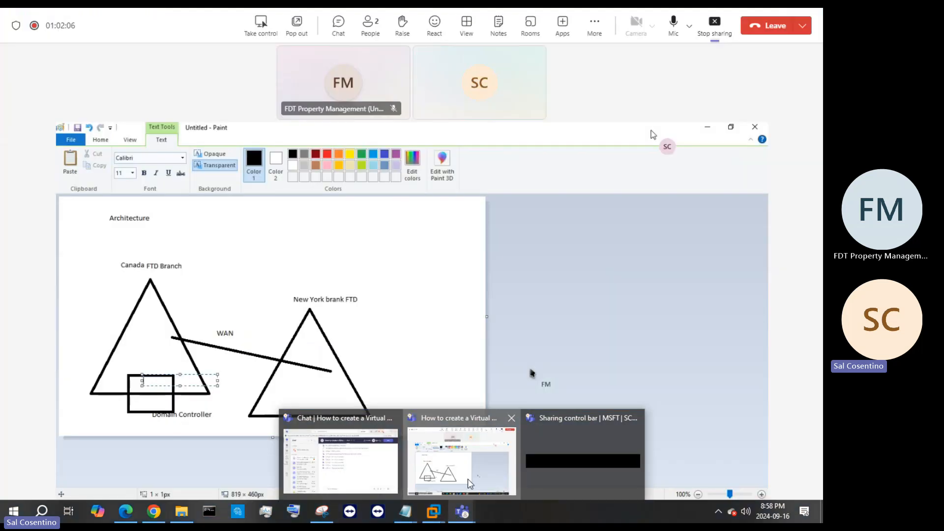
click(461, 460)
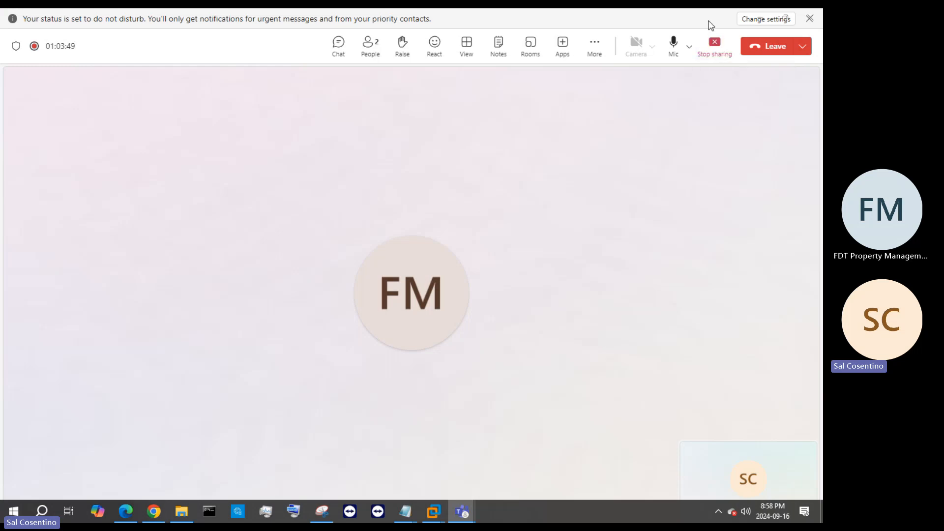
click(711, 54)
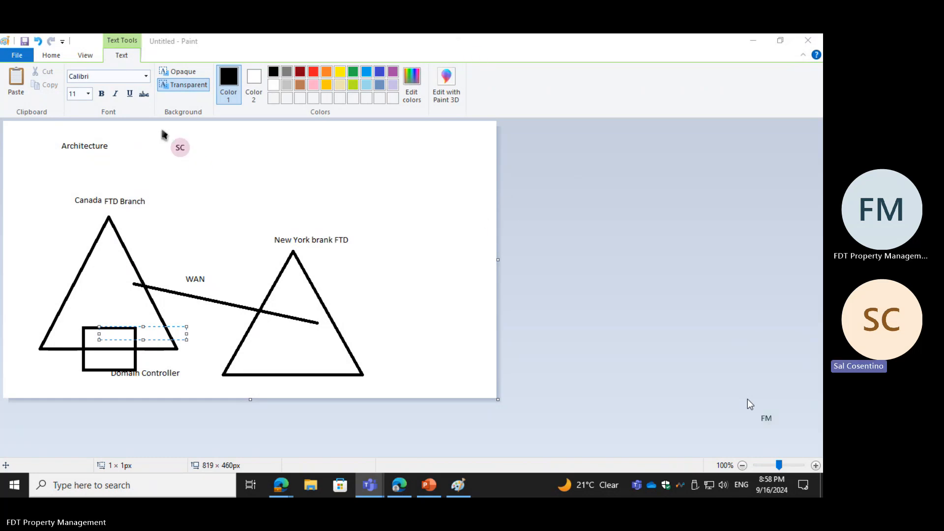
Step: Draw a second rectangle about 73 × 65 px across the right corner of the Canada branch triangle in the Paint drawing
click(82, 55)
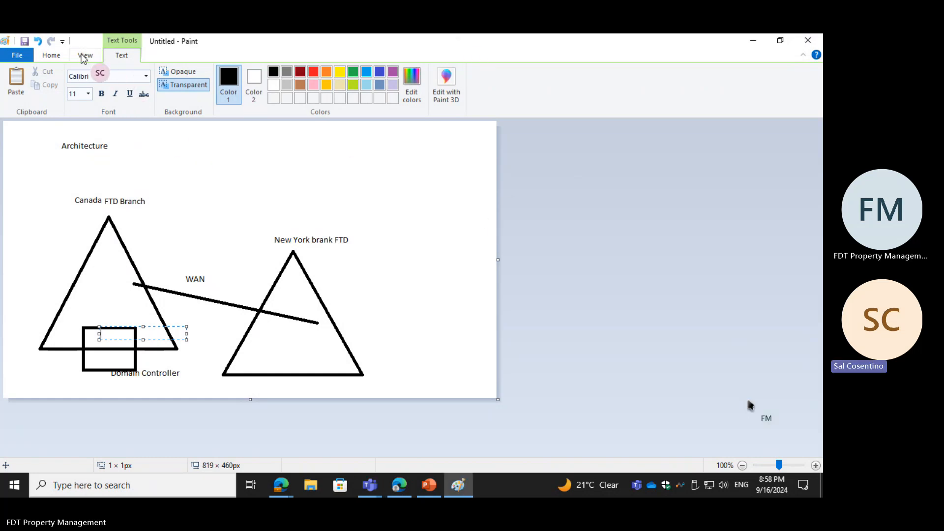
click(50, 57)
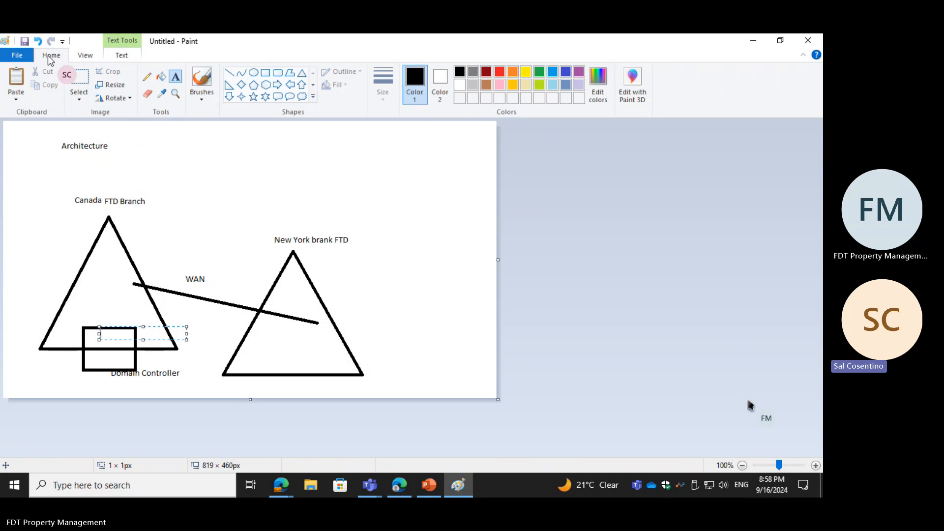
click(147, 76)
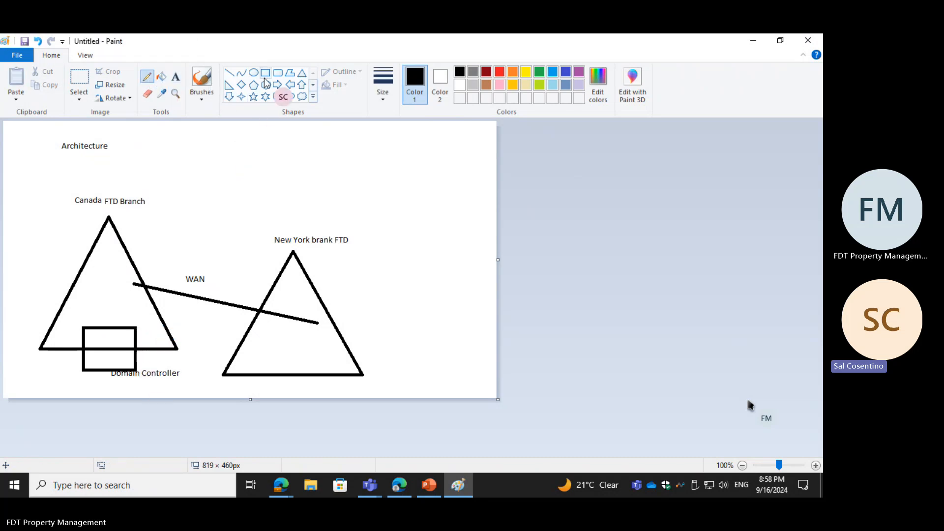
click(265, 74)
drag(145, 325, 189, 363)
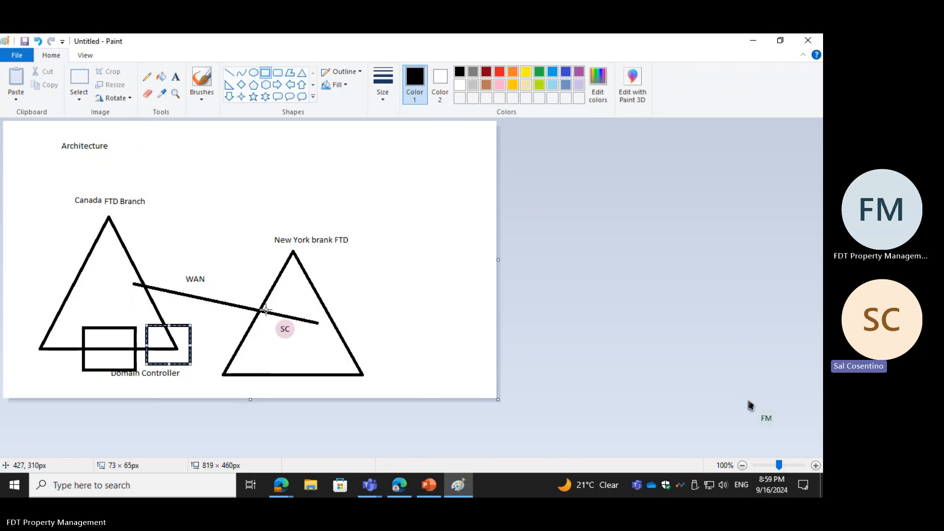
Step: Draw a rounded rectangle about 82 × 71 px across the base of the New York branch triangle
click(278, 75)
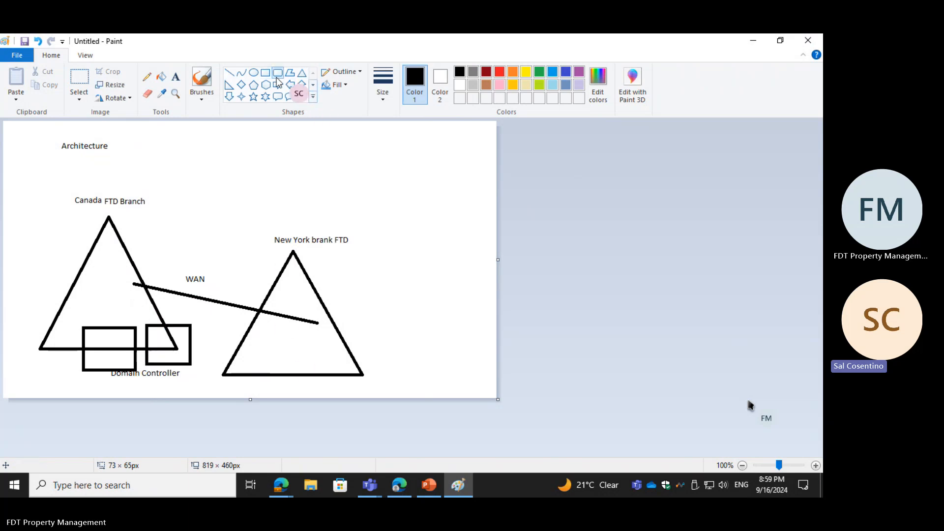
mouse_move(270, 347)
mouse_down()
mouse_move(289, 382)
mouse_move(319, 387)
mouse_up()
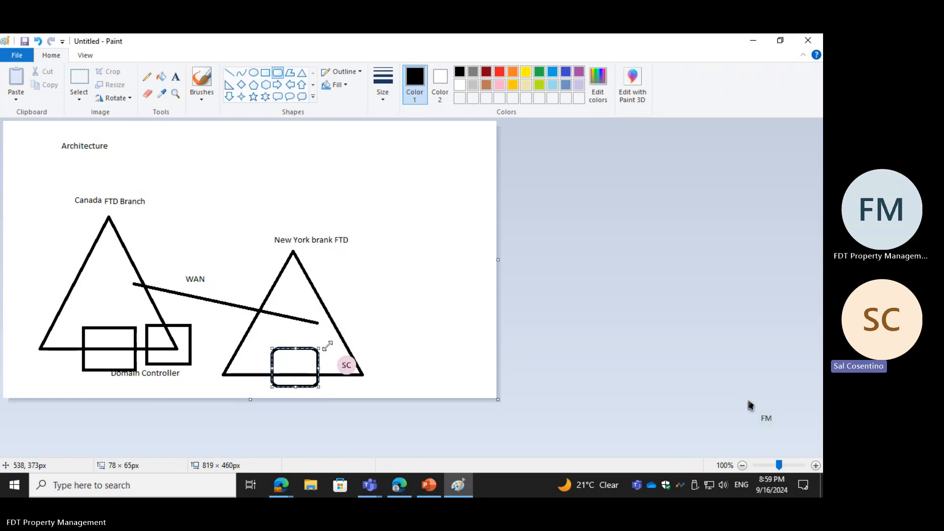
drag(328, 346, 322, 344)
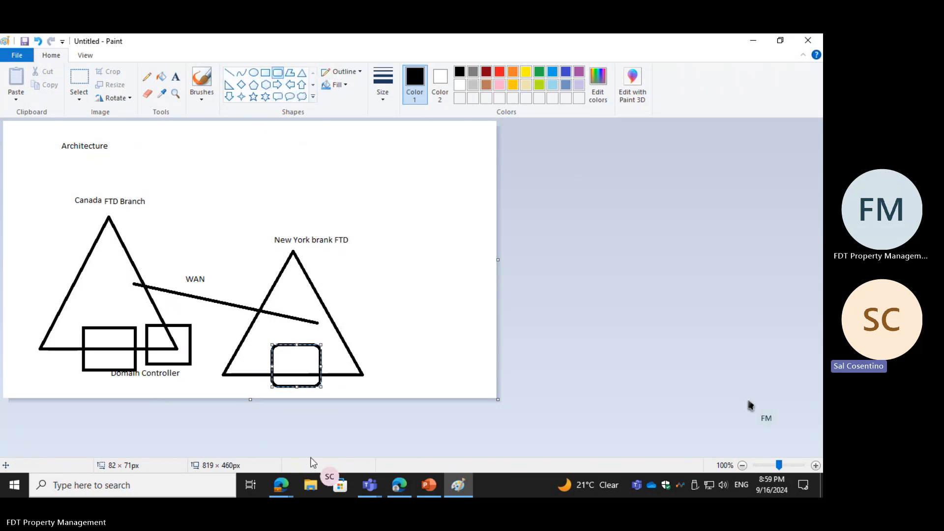
Step: Minimize the drawing, switch to the Edge browser and examine the North Atlantic connections on the Submarine Cable Map
click(760, 37)
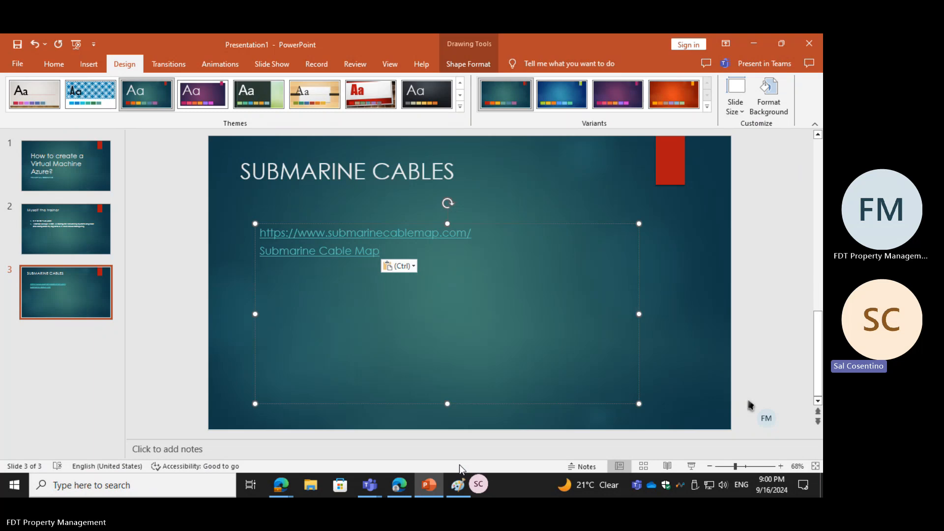
click(393, 488)
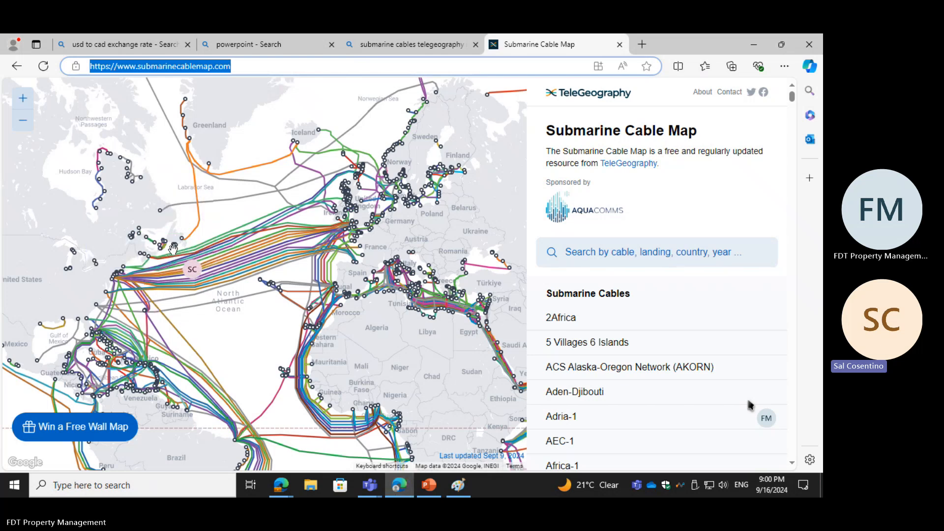
mouse_move(188, 136)
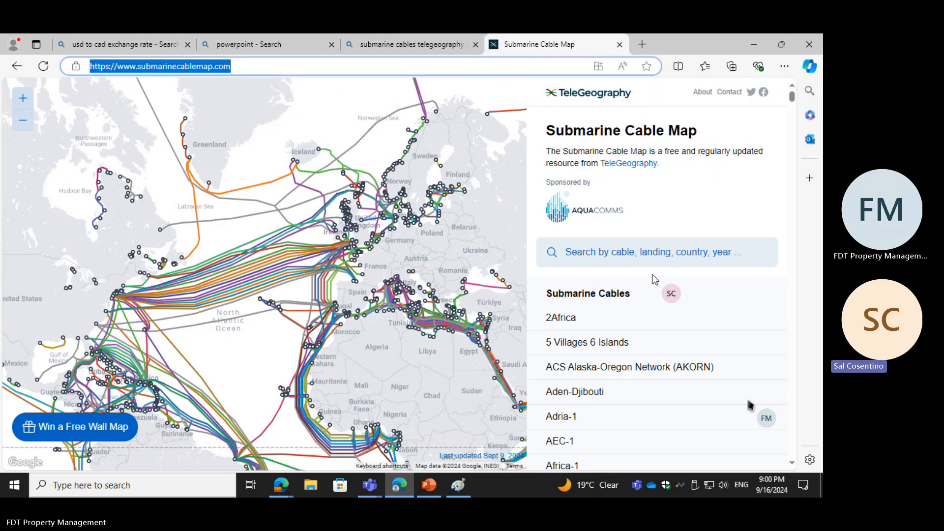
Step: Search the web for "data centers" in a new browser tab
click(641, 43)
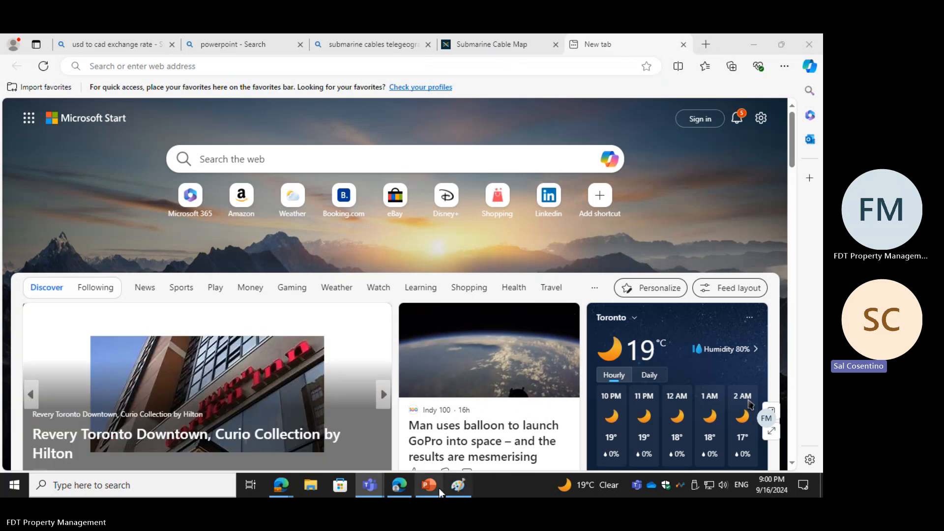
click(253, 72)
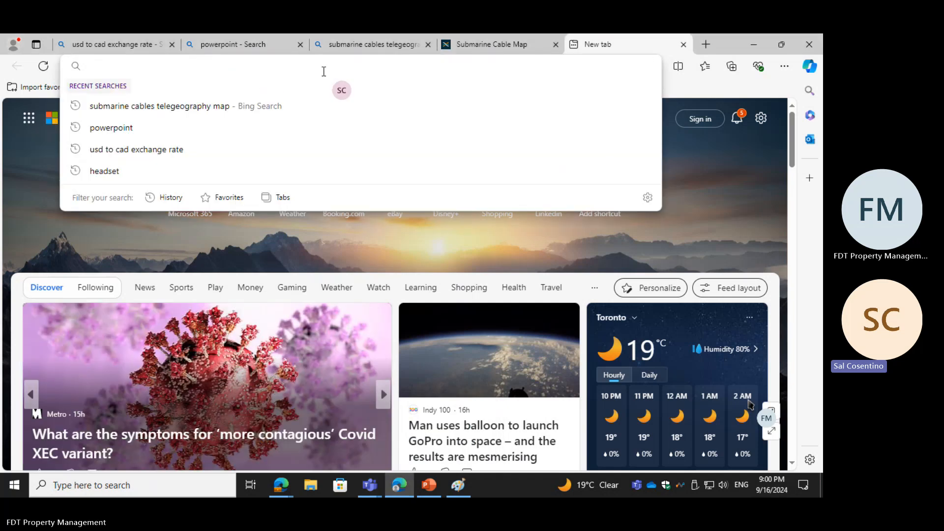
text(data)
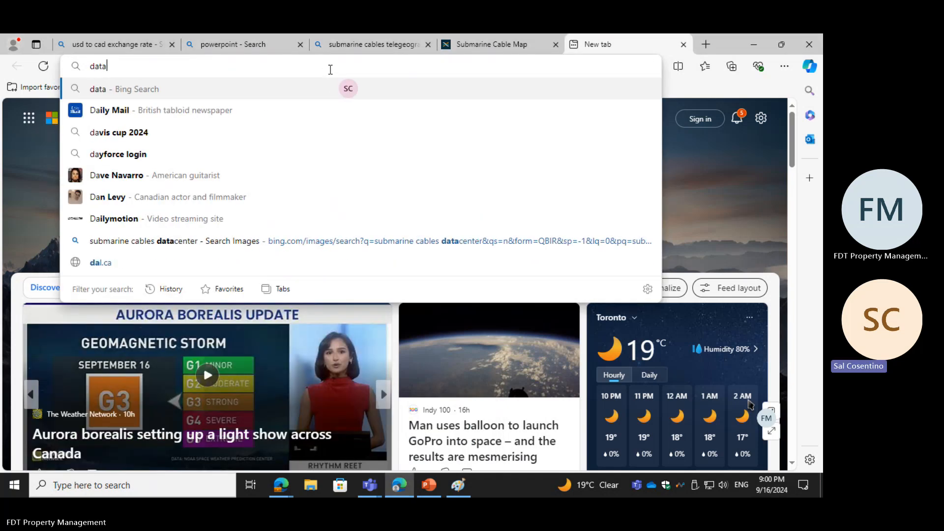
text( cneter)
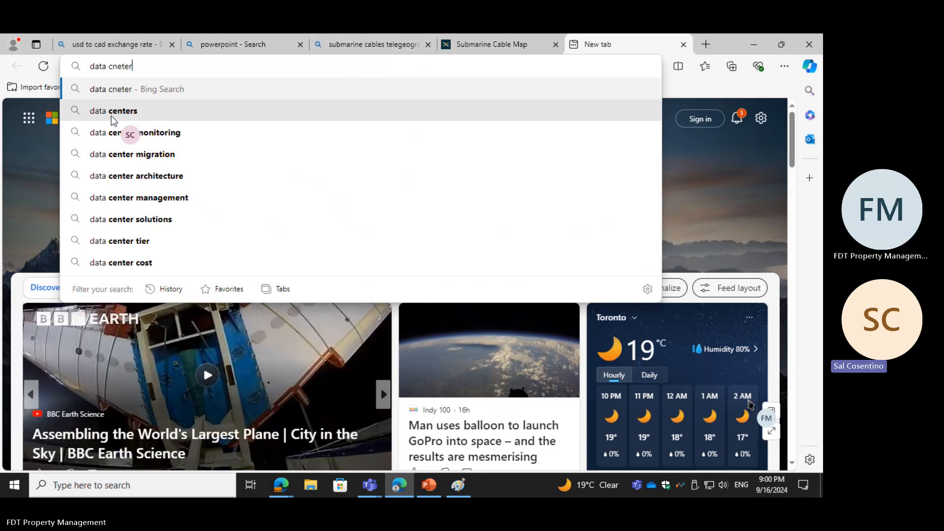
click(111, 114)
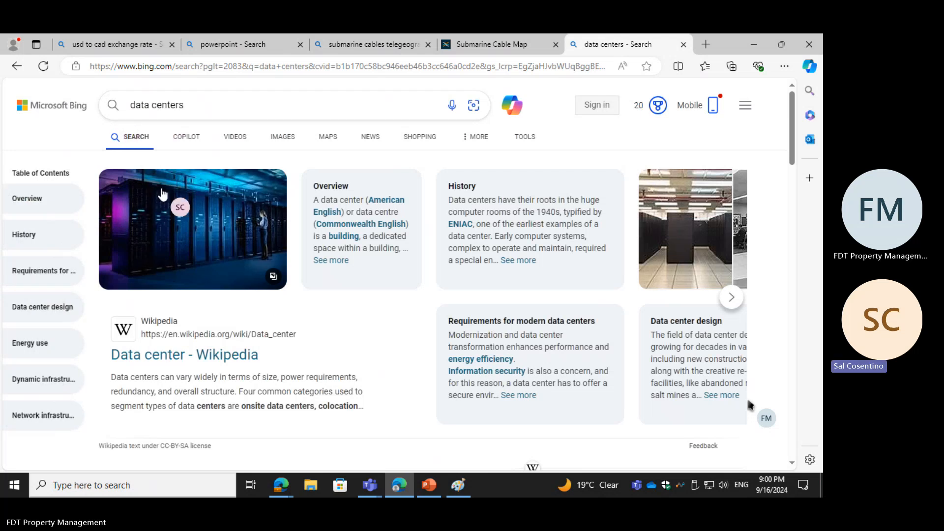
Step: Search for "microsoft data centers", open the Microsoft Datacenters globe page and watch its intro on Azure's global infrastructure
click(130, 105)
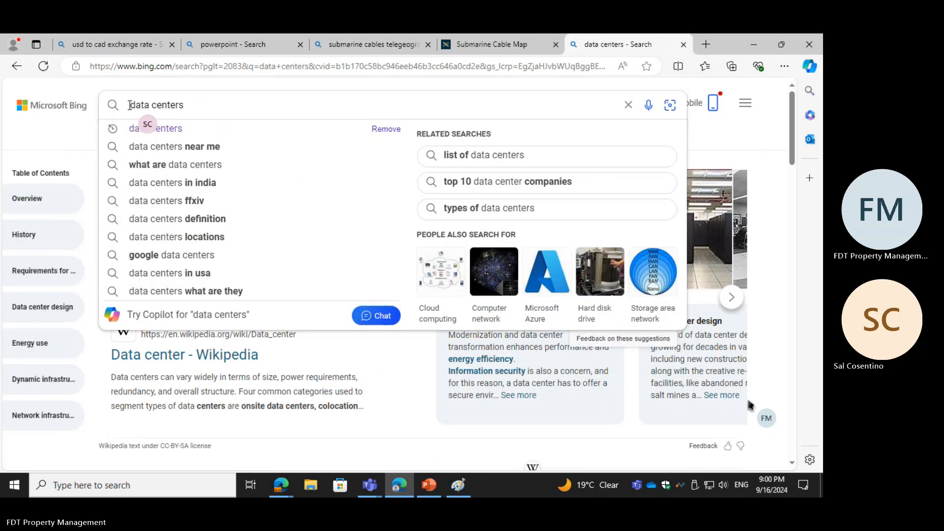
text(mic)
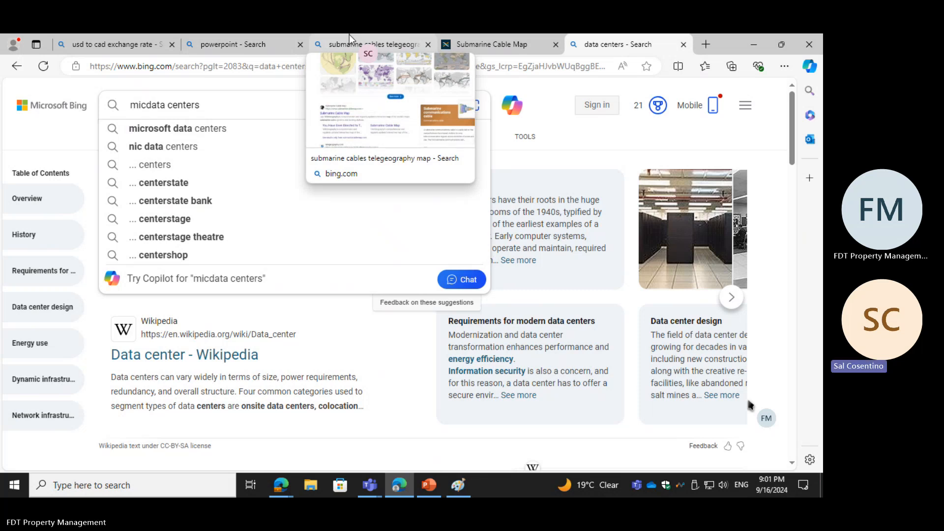
click(160, 135)
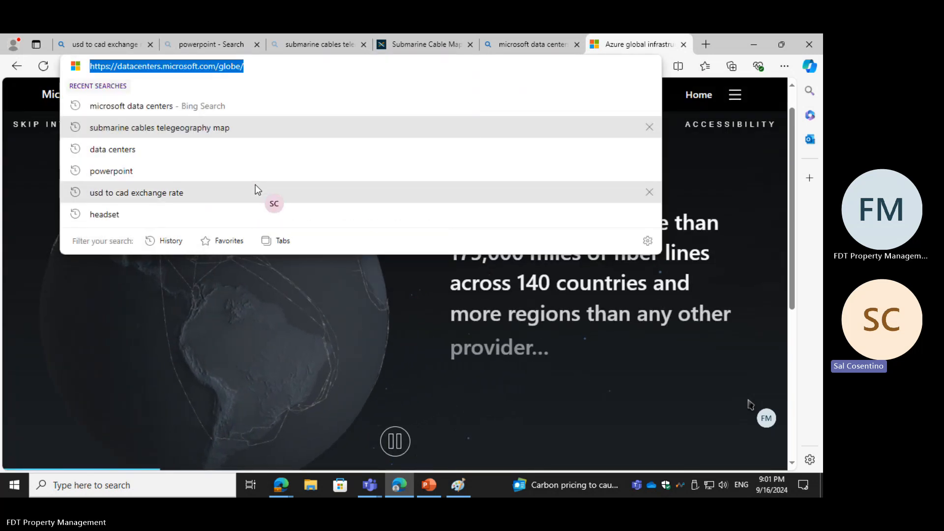
click(403, 381)
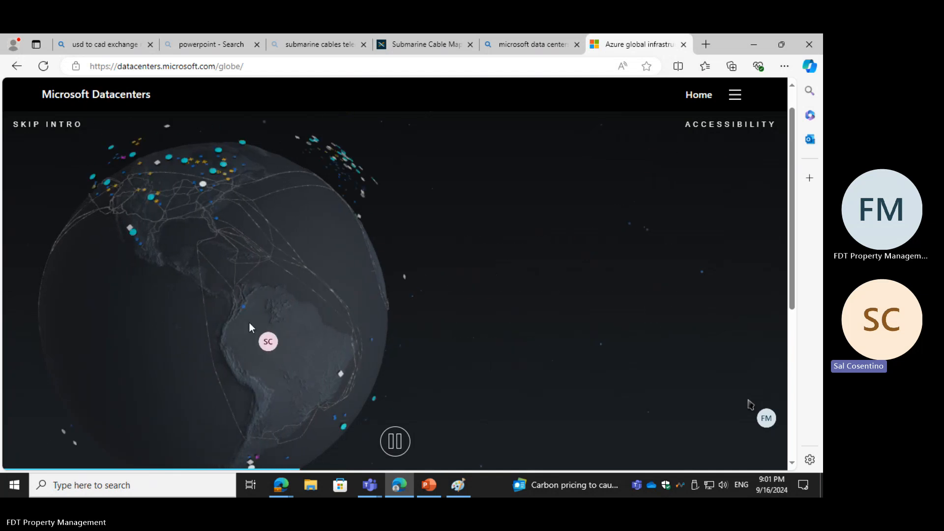
scroll(216, 267, up, 1)
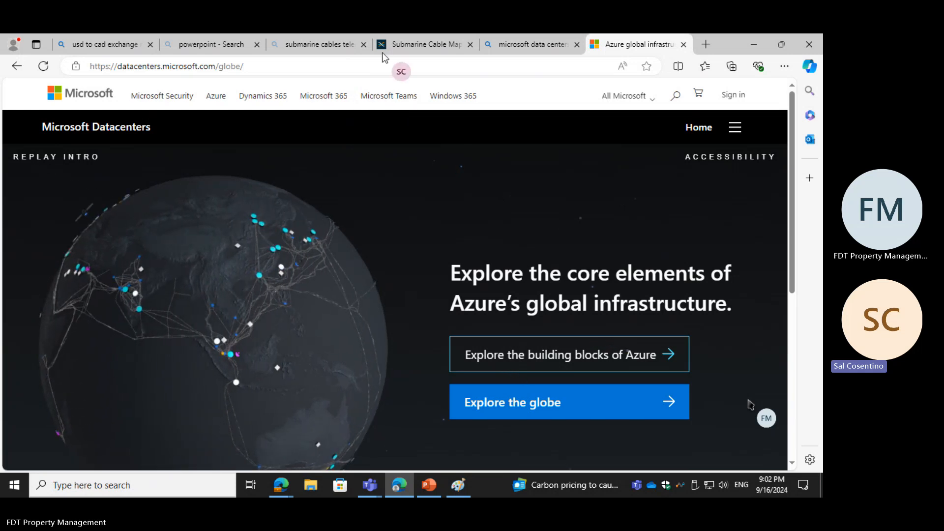
Step: Copy the web address of the Microsoft Datacenters globe page
click(202, 65)
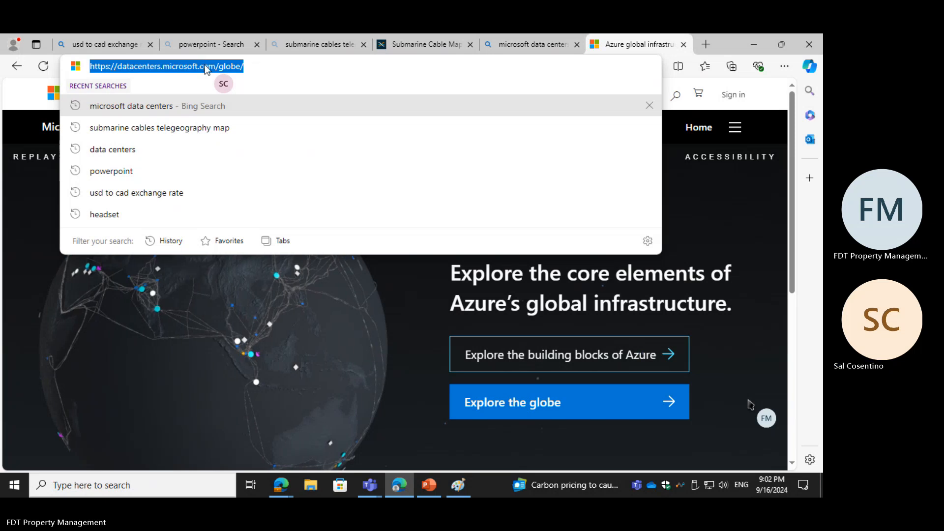
right_click(205, 64)
click(261, 180)
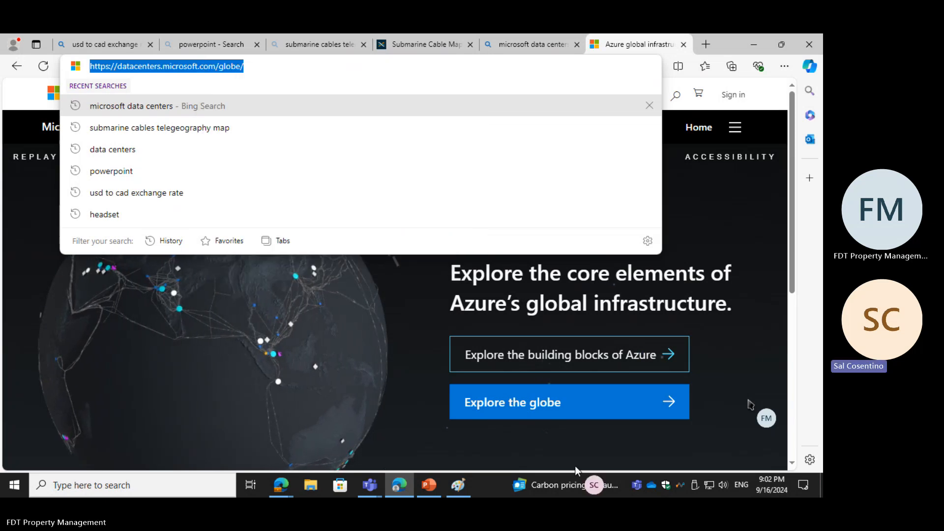
Step: Switch to the PowerPoint presentation and bring up the options for adding a slide after the Submarine Cables slide
click(425, 486)
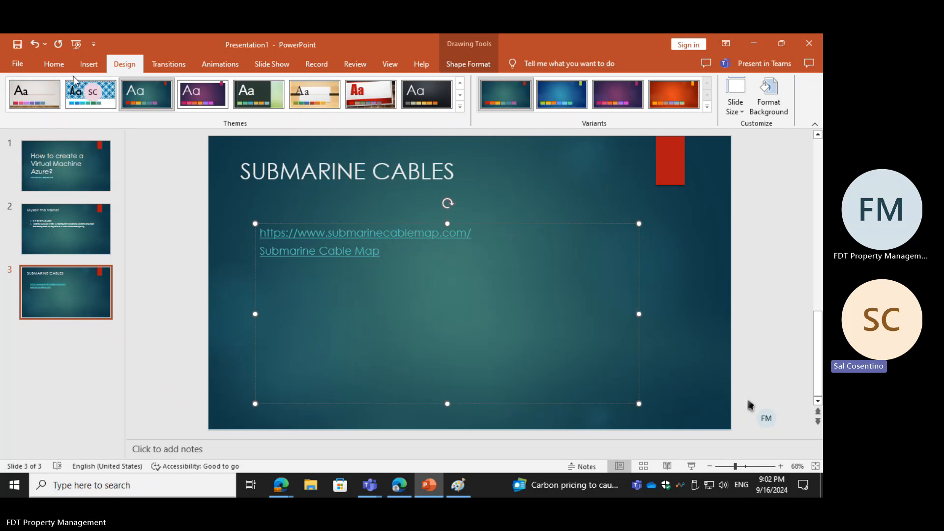
right_click(69, 412)
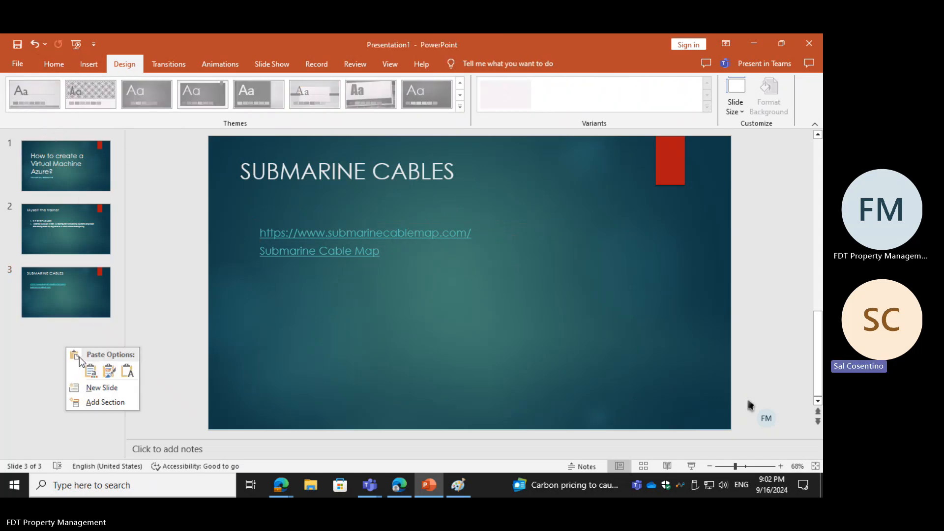
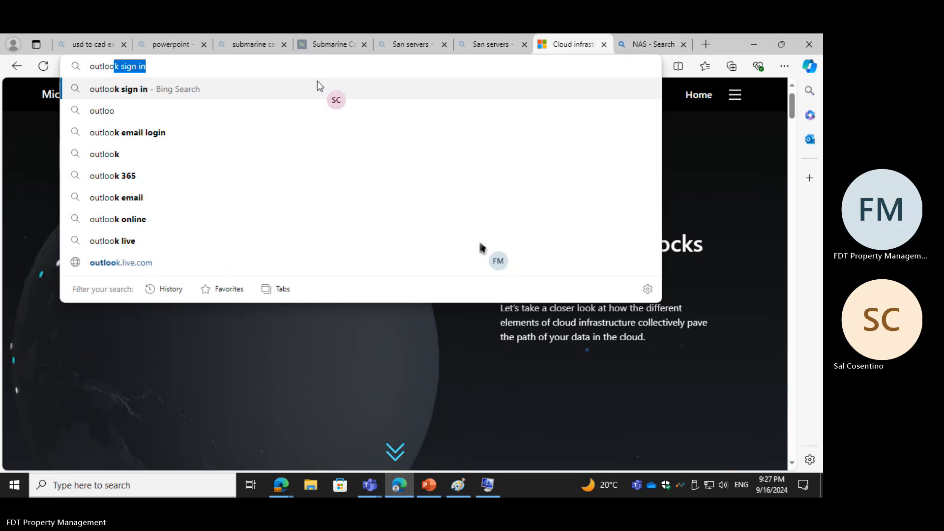
Step: Search the web for "outlook", open the official Outlook.com site and start creating a free account
text(k)
key(Delete)
key(Return)
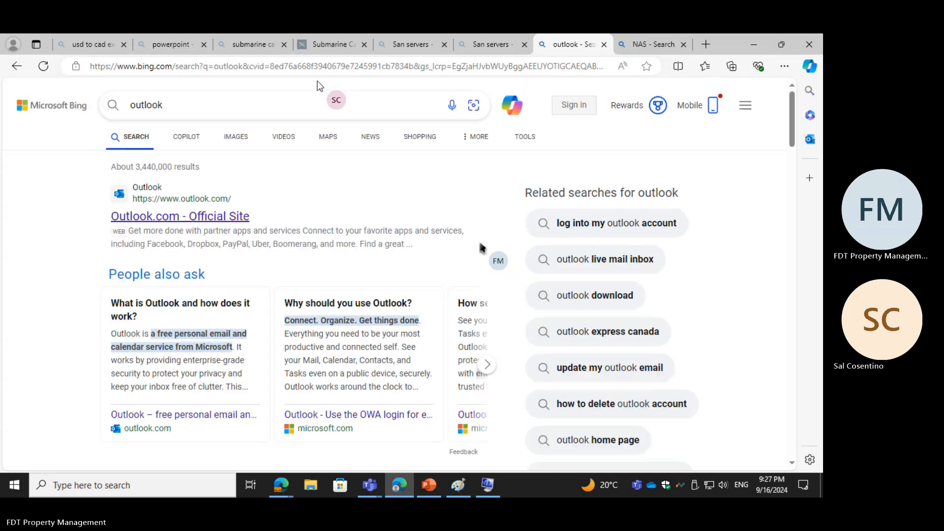
click(189, 218)
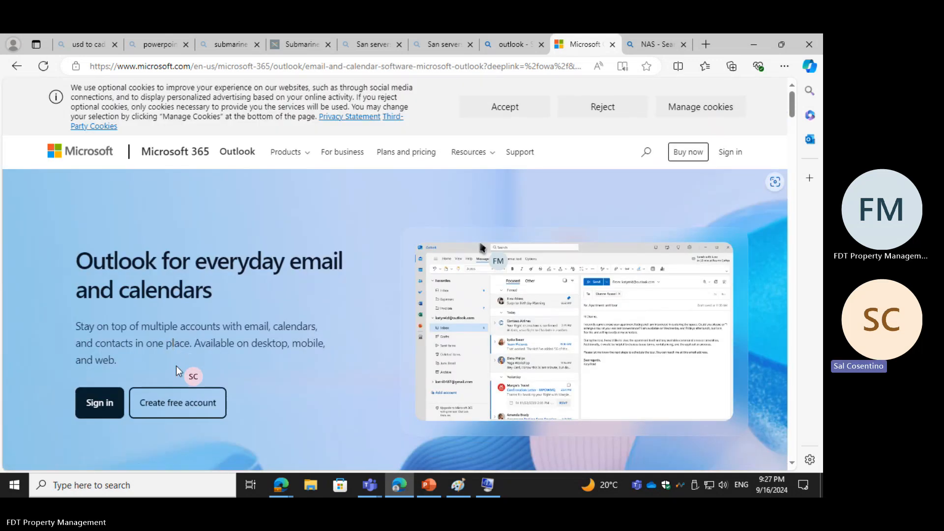
click(186, 404)
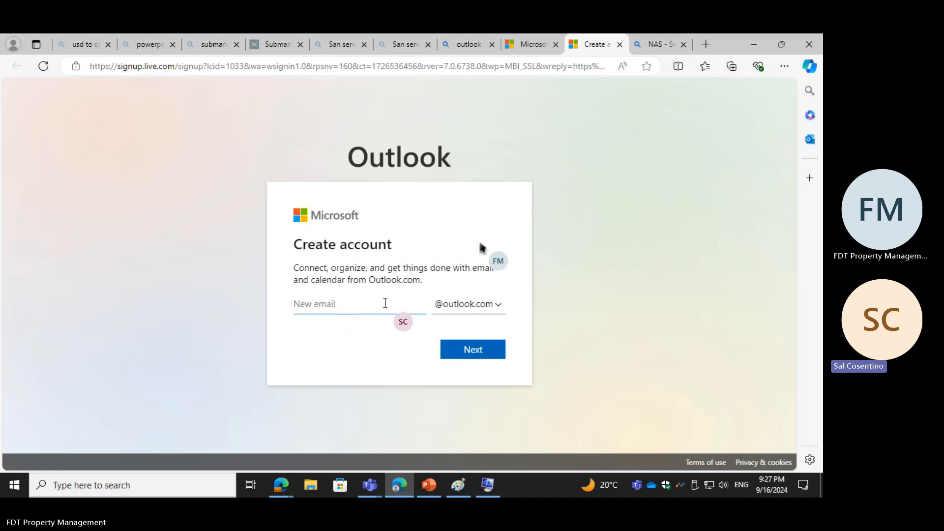
click(475, 306)
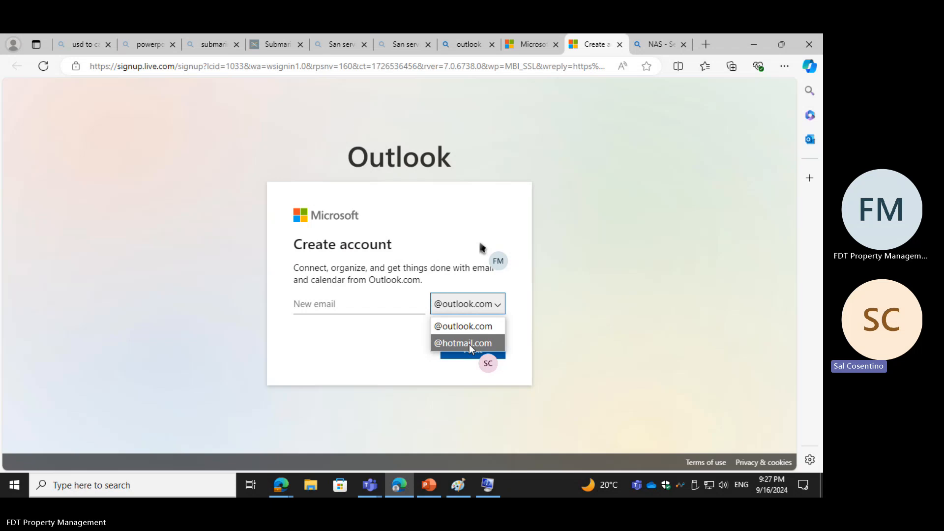
click(311, 303)
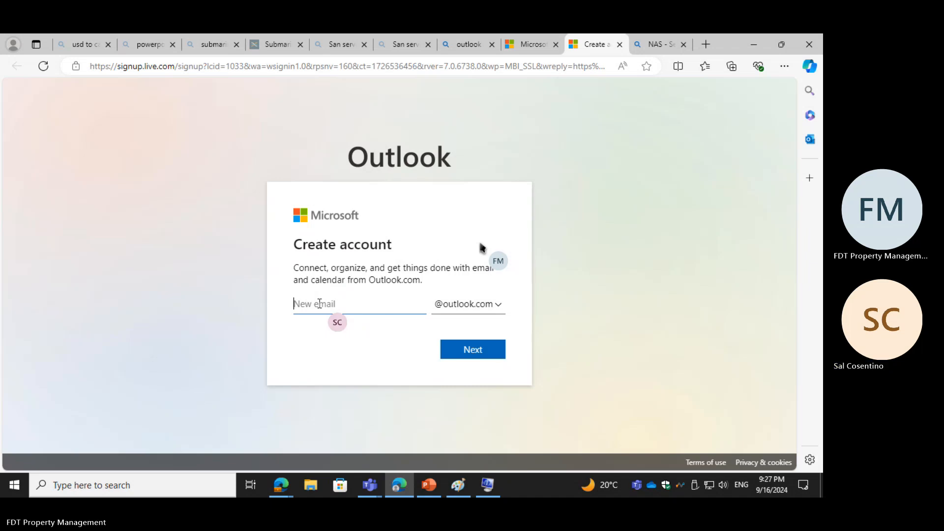
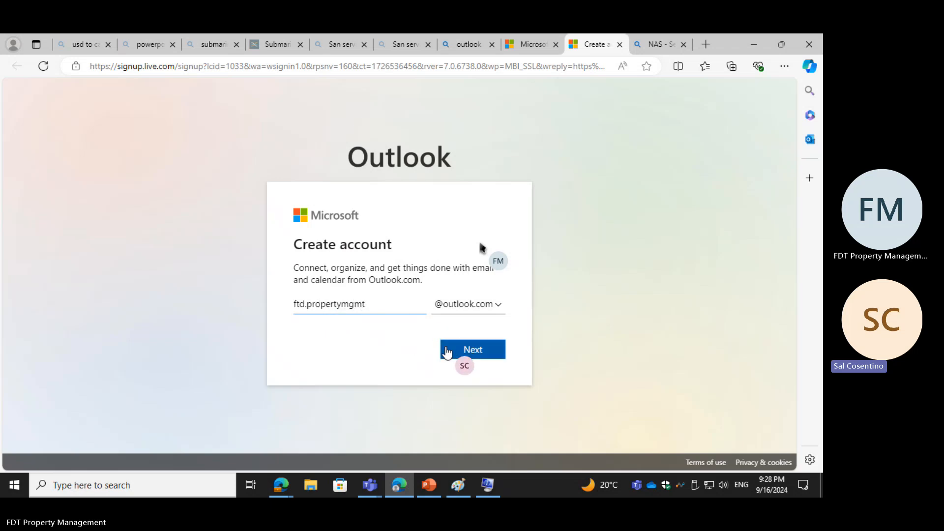
click(466, 354)
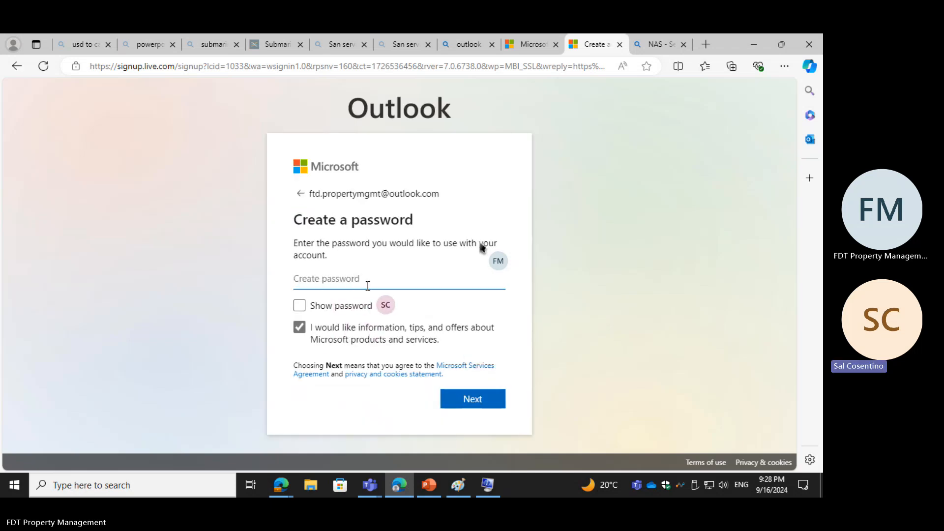
Step: Opt out of Microsoft information, tips and offers and enter a password for the new account
click(303, 326)
click(338, 284)
text(•••••••)
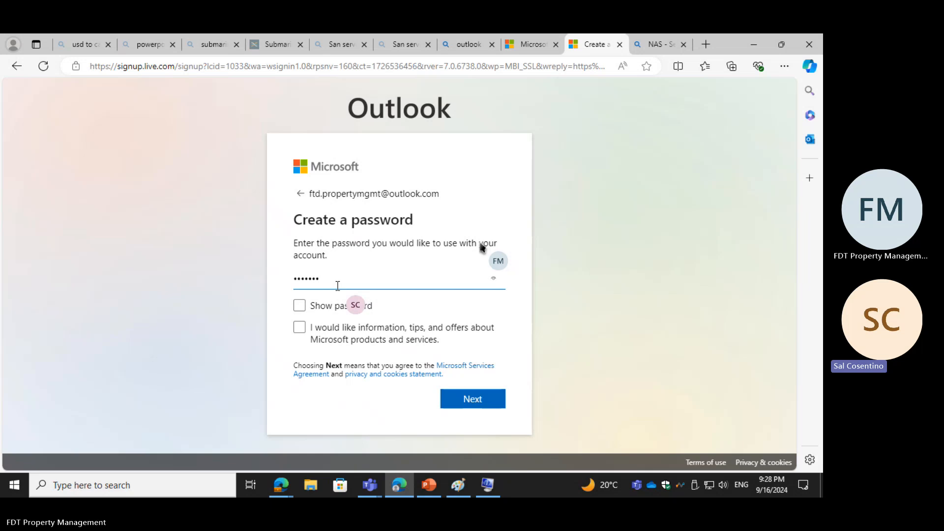
key(BackSpace)
key(BackSpace)
key(BackSpace)
key(BackSpace)
key(BackSpace)
key(BackSpace)
key(BackSpace)
text(•)
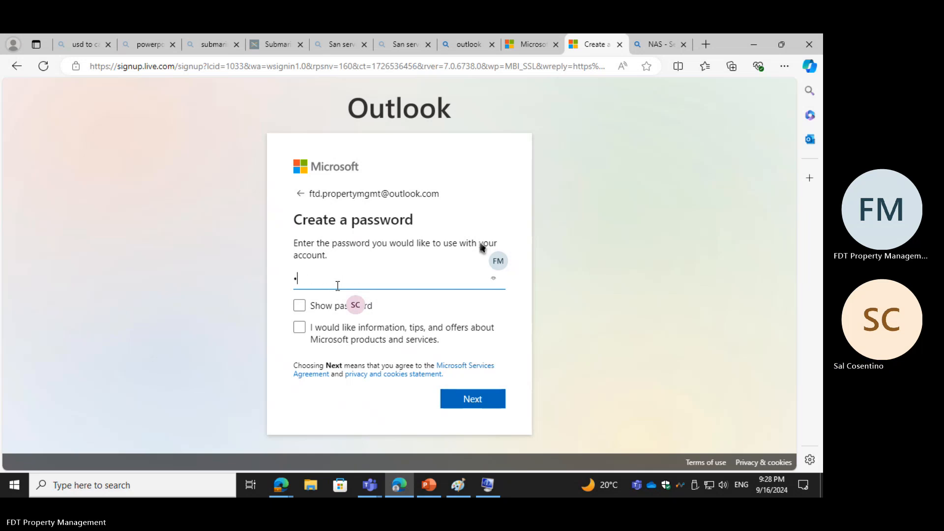
text(•••••••)
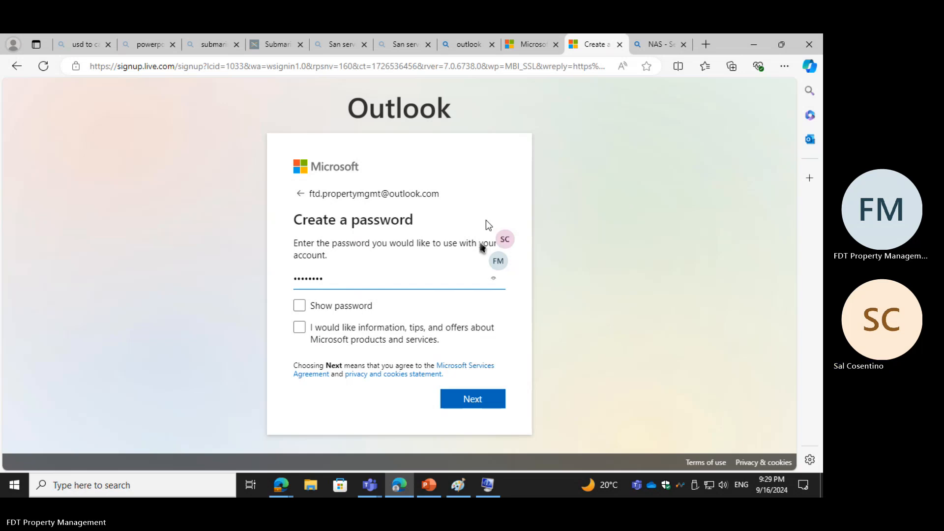
Step: Replace the entered text in the account password field with a new password and submit it
drag(333, 278, 261, 286)
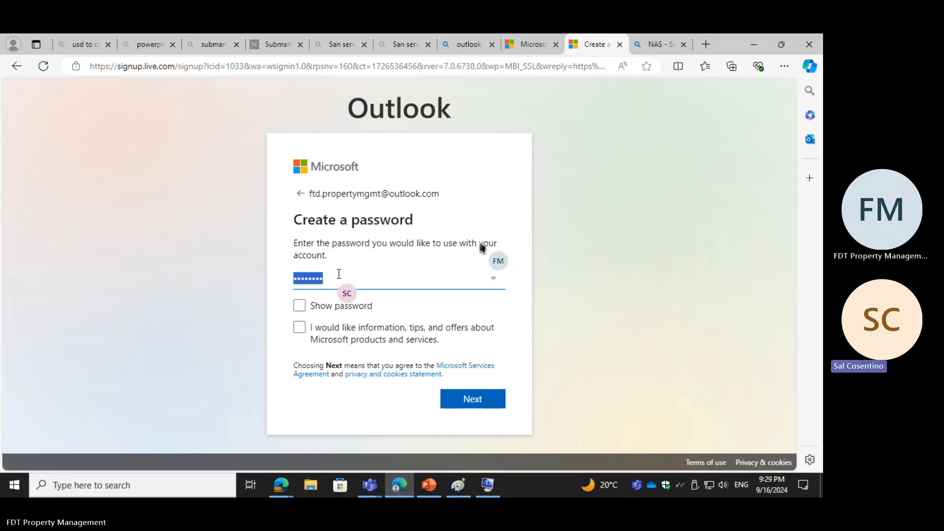
text(••••)
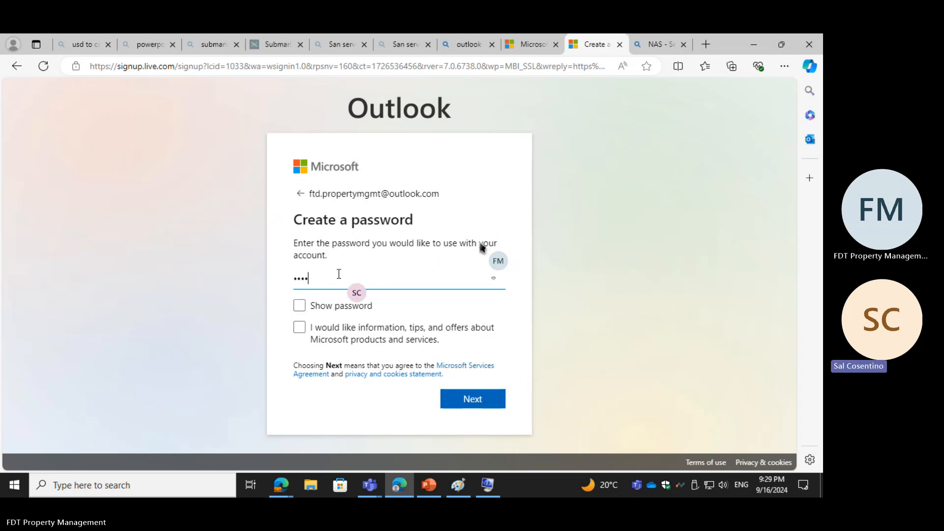
text(••••)
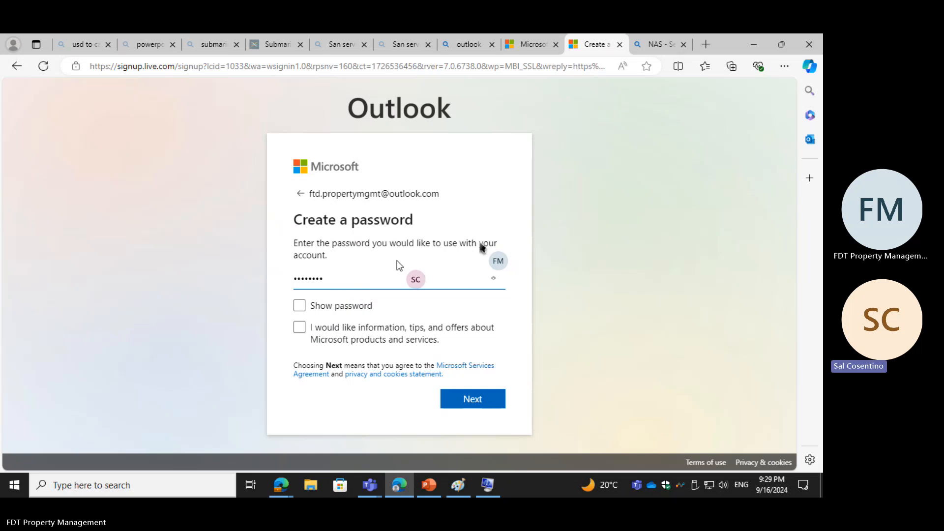
click(470, 399)
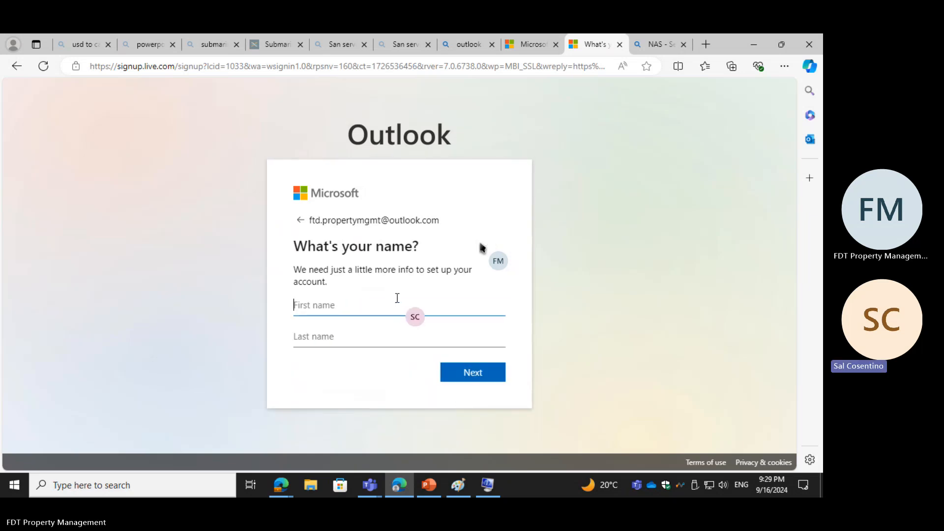
Step: Fill in the account holder's first name and last name and continue to the birthdate form
text(FTD)
click(365, 337)
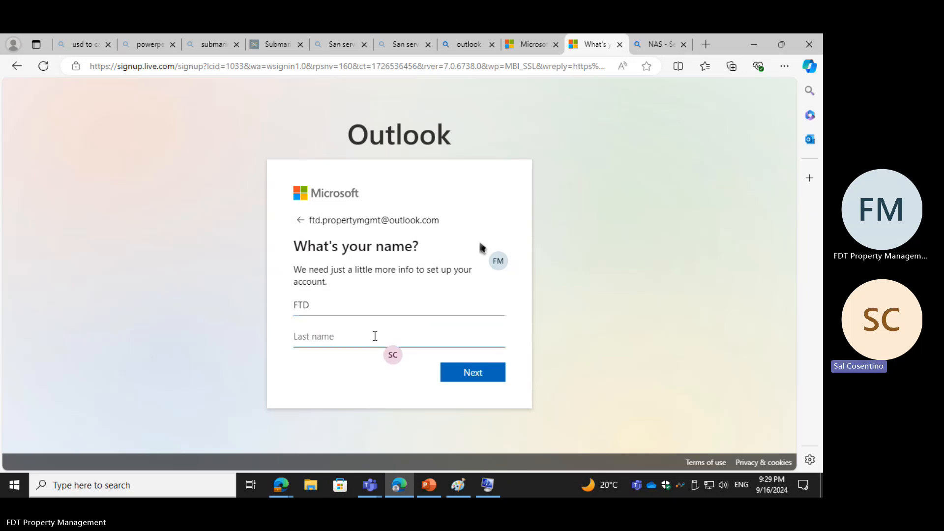
text(Prop)
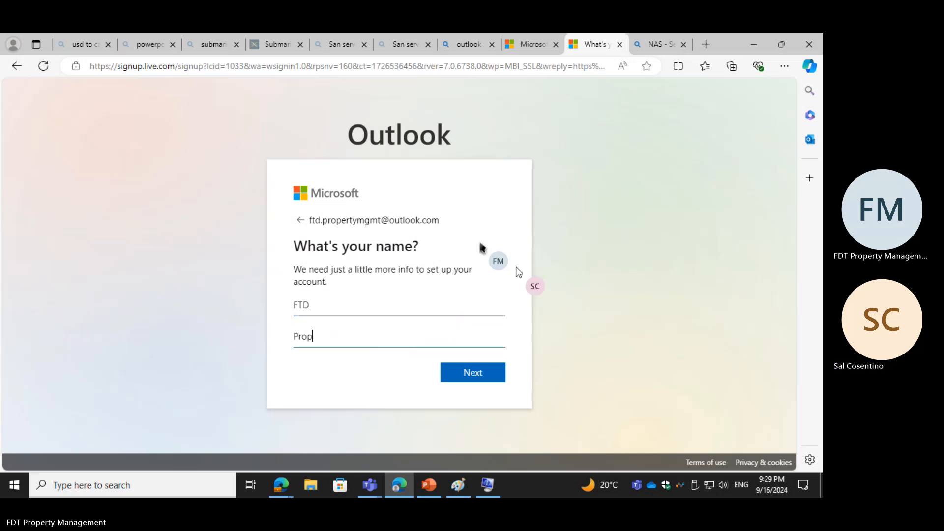
text(ertyMgmnt)
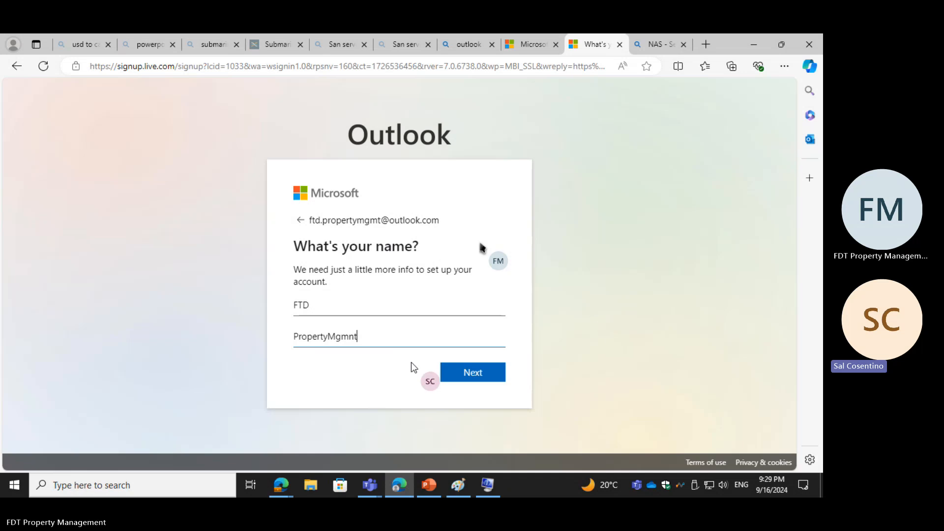
click(464, 376)
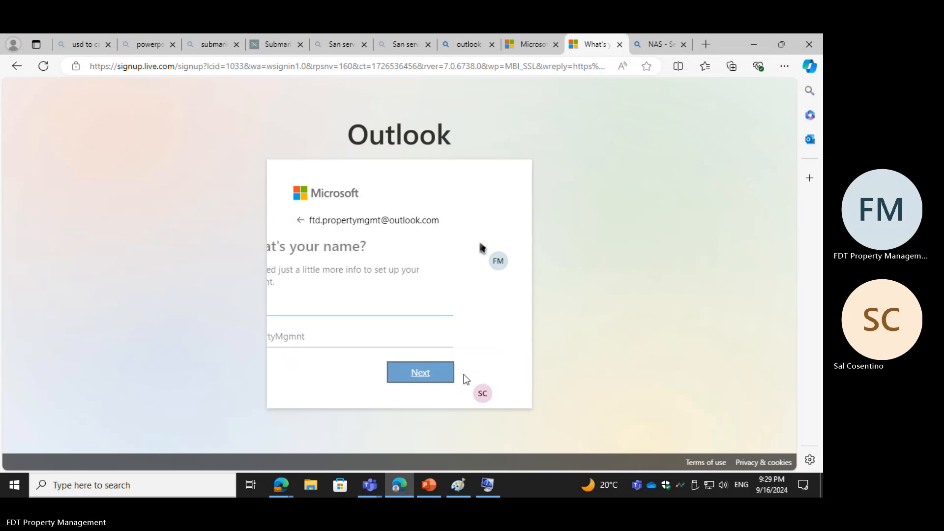
Step: Choose the birth month, try to choose the day, enter the birth year and try to submit the birthdate form
click(354, 320)
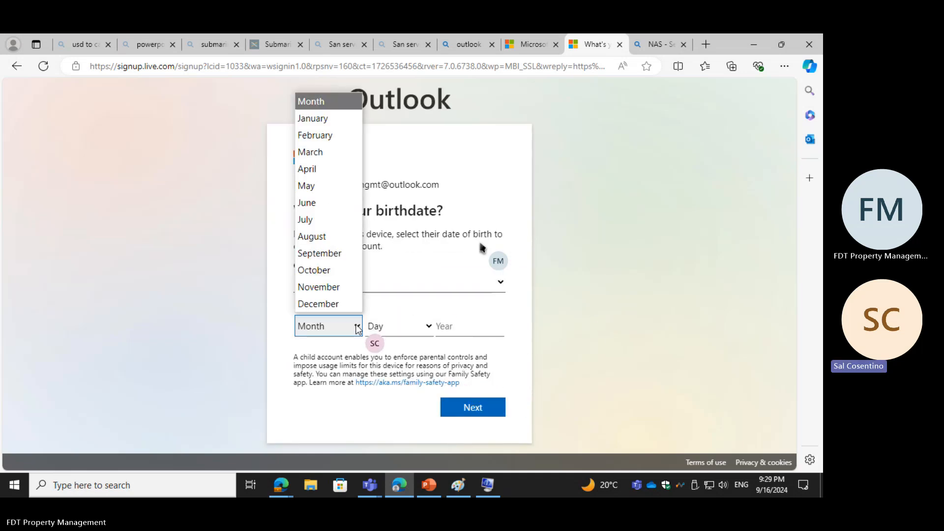
click(315, 122)
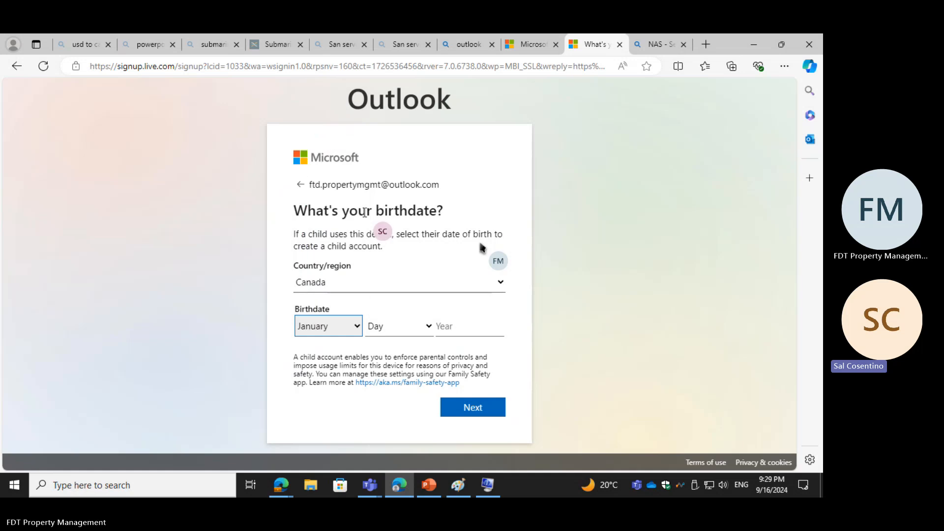
click(396, 326)
click(398, 59)
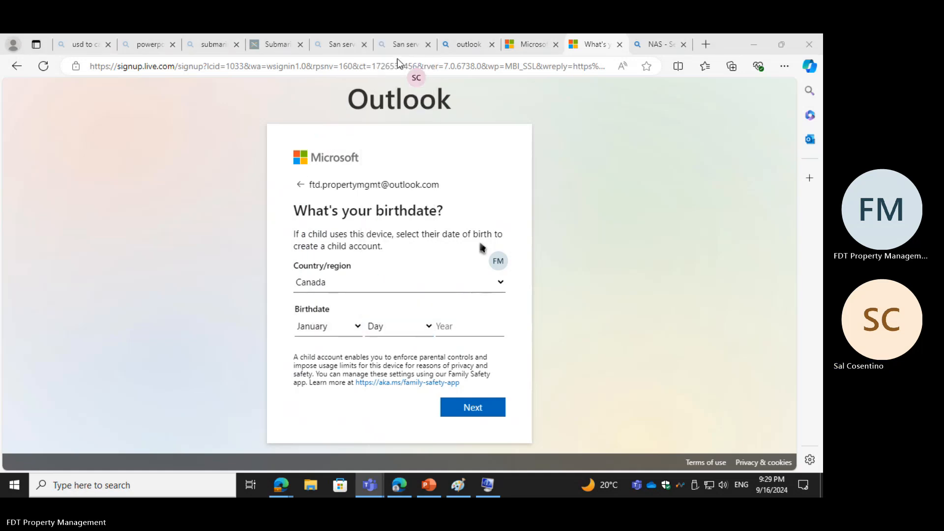
click(476, 325)
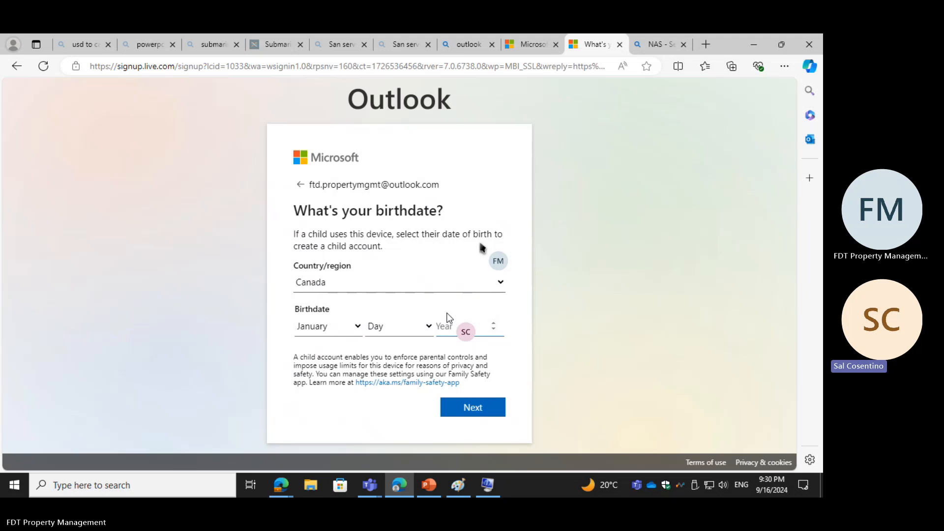
text(1980)
click(481, 410)
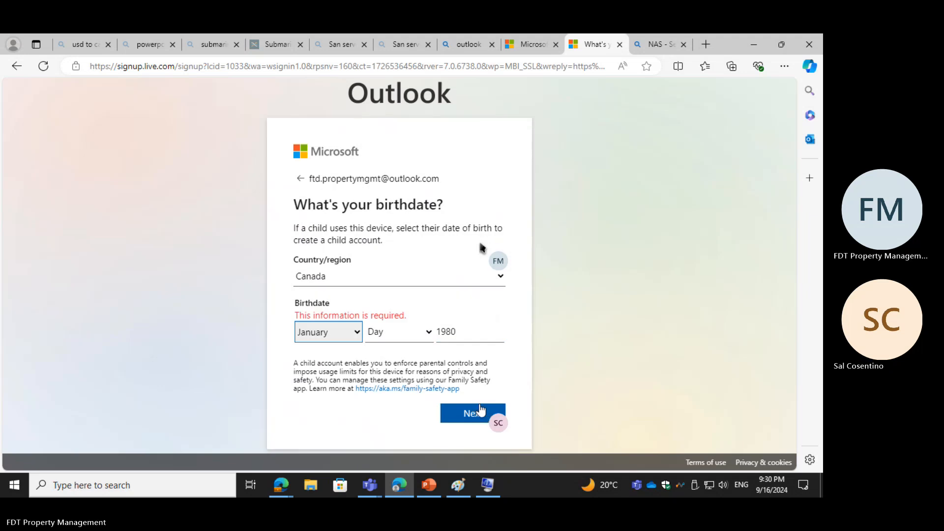
Step: Select the missing day of birth for the account holder and submit the birthdate form
click(391, 336)
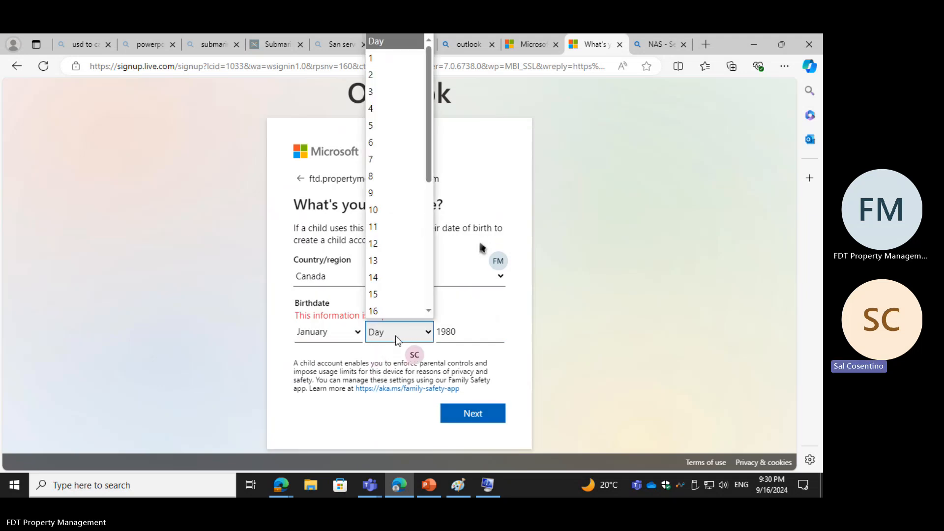
click(390, 58)
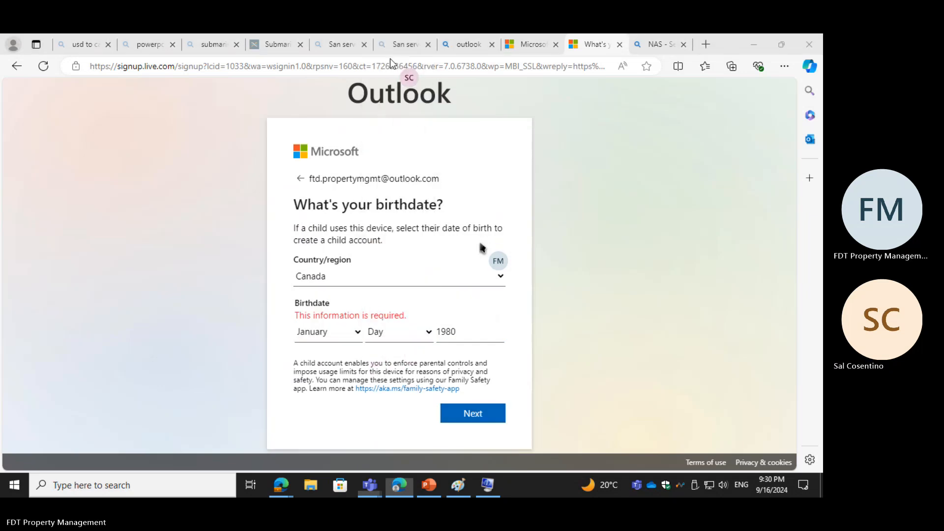
click(475, 414)
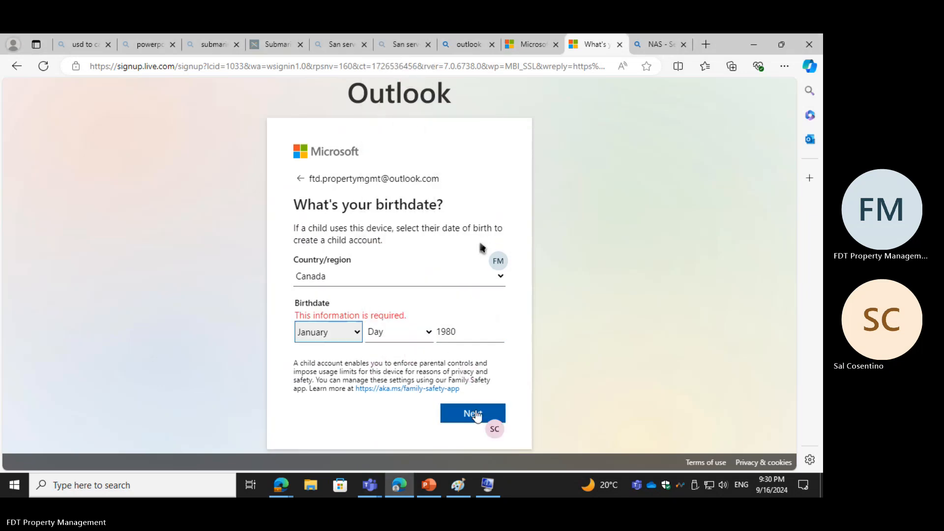
click(413, 332)
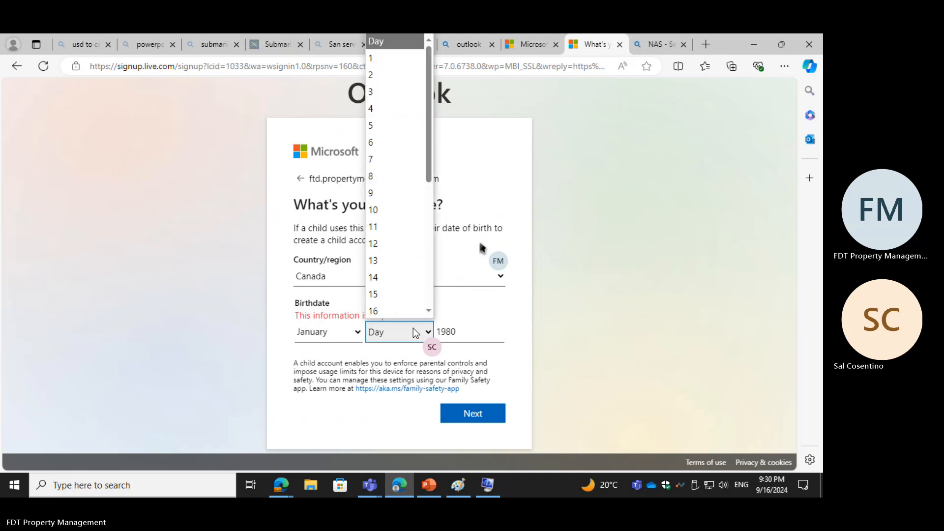
click(382, 58)
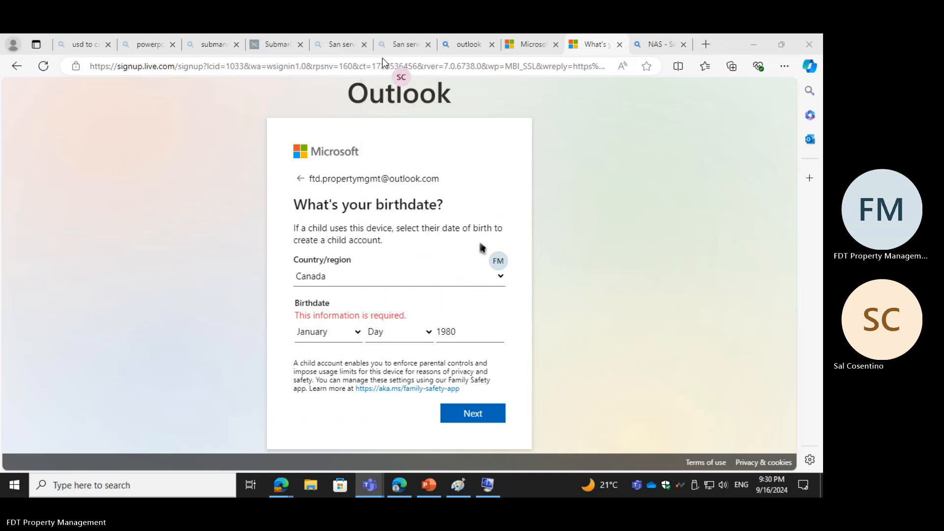
click(416, 330)
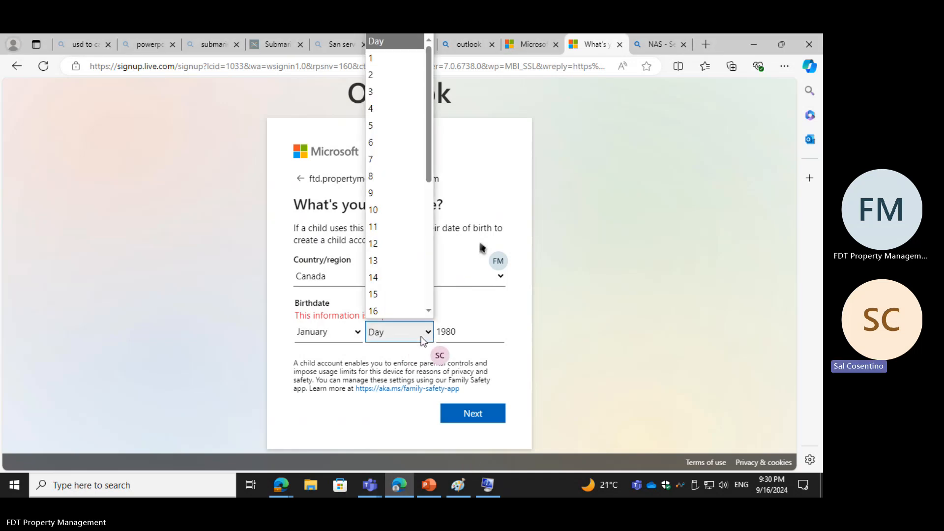
click(373, 75)
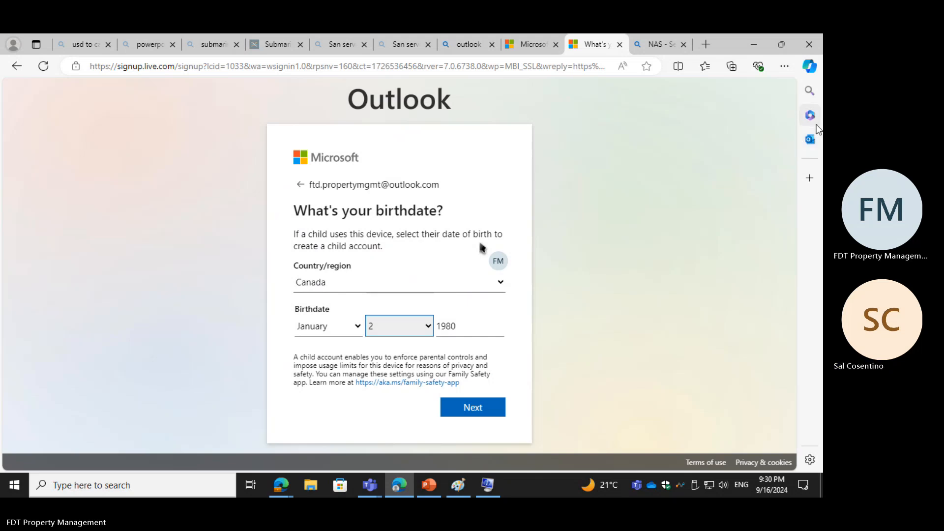
click(497, 410)
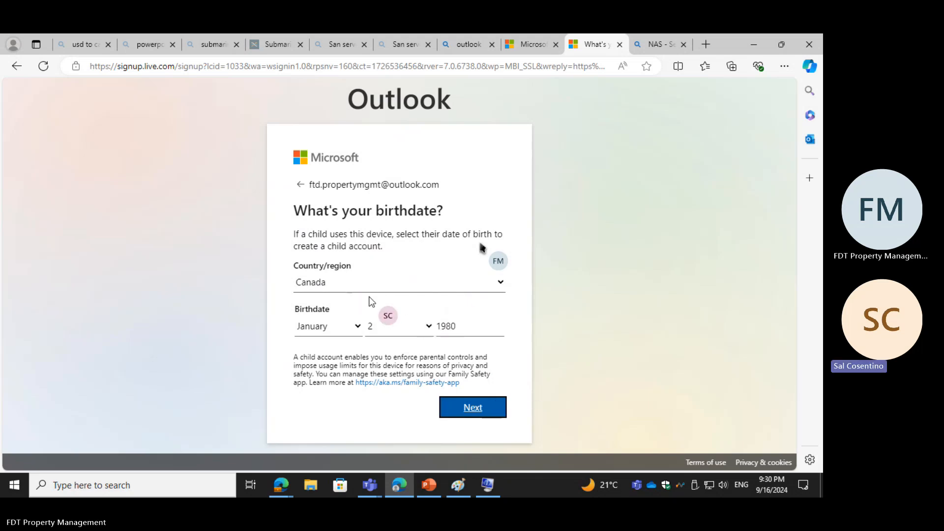
click(468, 416)
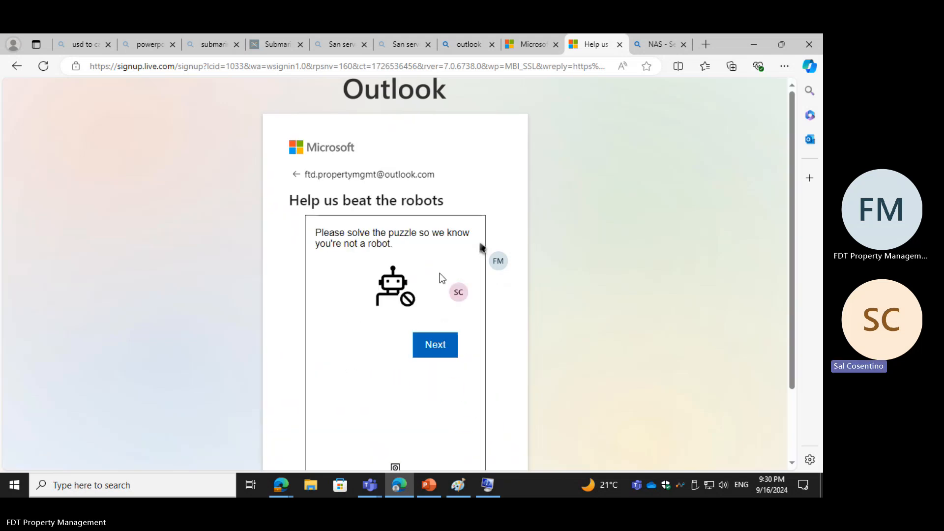
Step: Complete the robot-check puzzle and choose to stay signed in to the new Outlook account
click(439, 353)
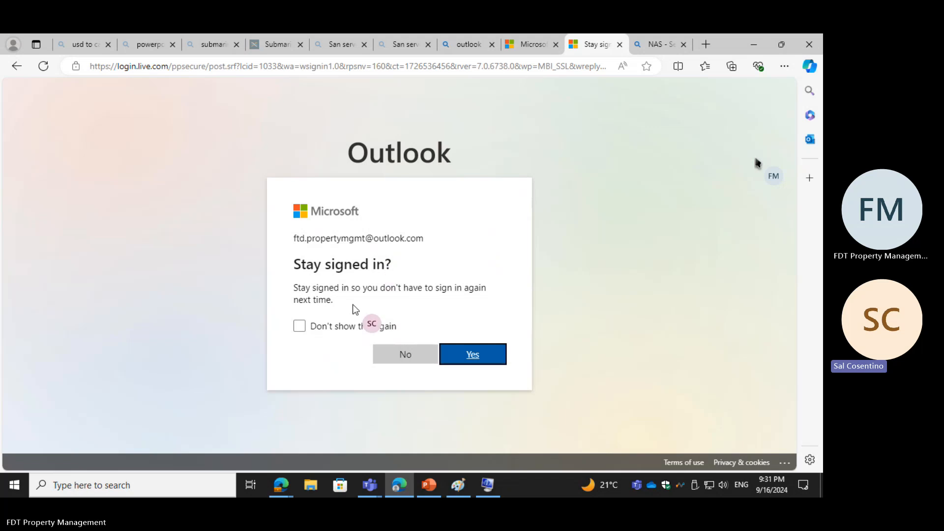
click(442, 354)
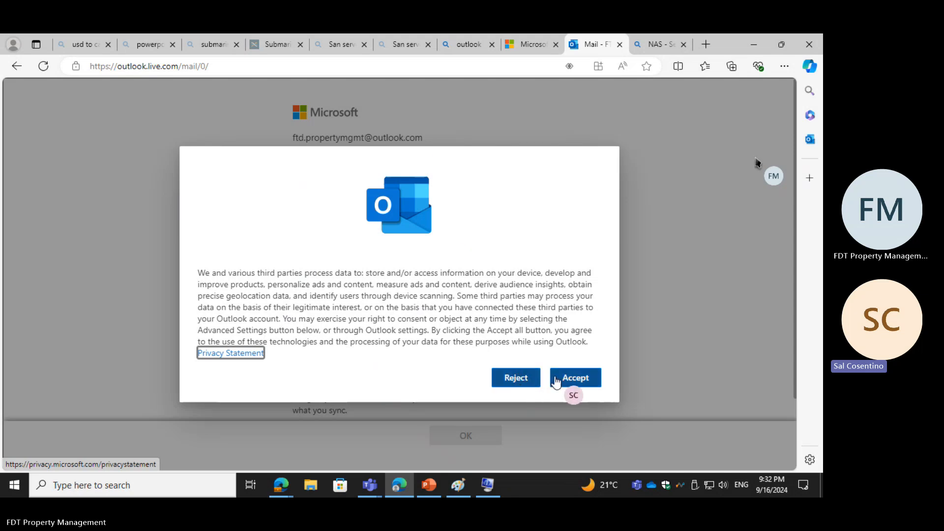
Step: Accept Outlook's data-processing terms and acknowledge the note about the Microsoft account to reach the new mailbox
click(590, 378)
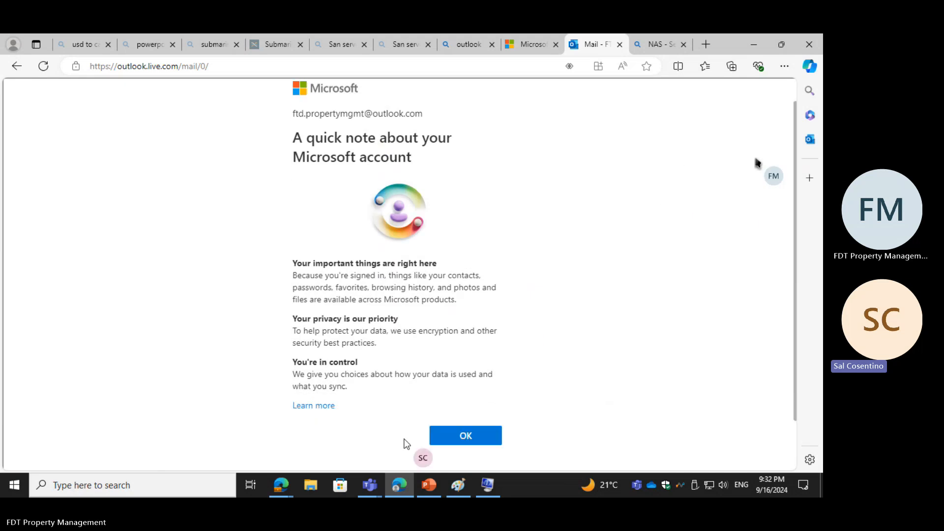
click(472, 444)
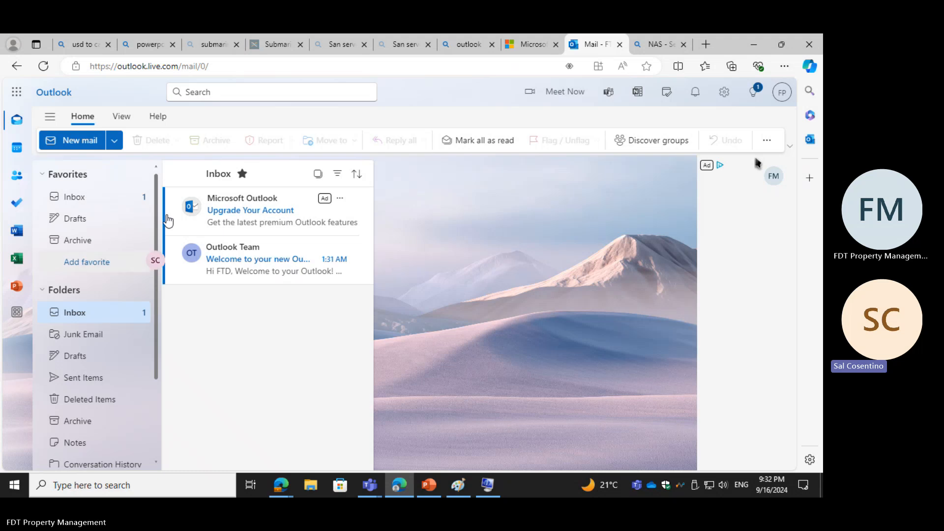
Step: Open portal.azure.com in a new browser tab alongside the Outlook mailbox
click(707, 46)
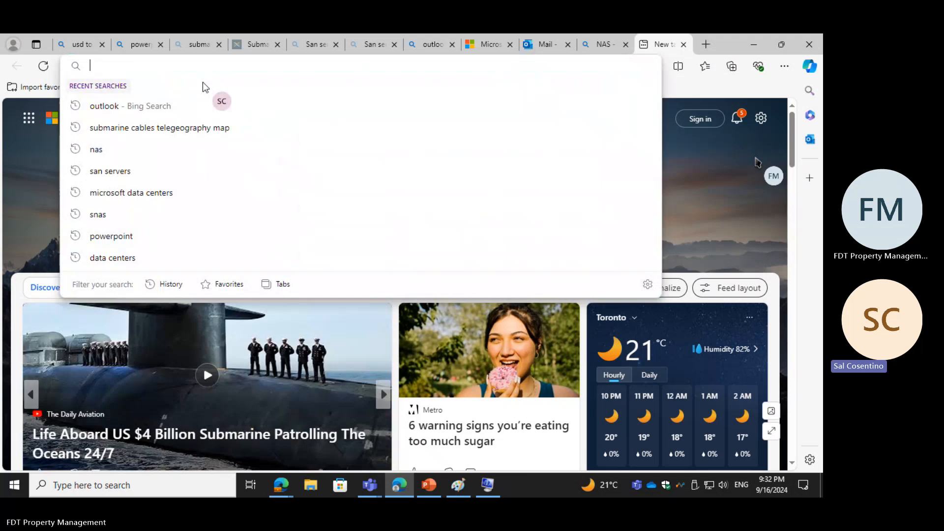
text(azue)
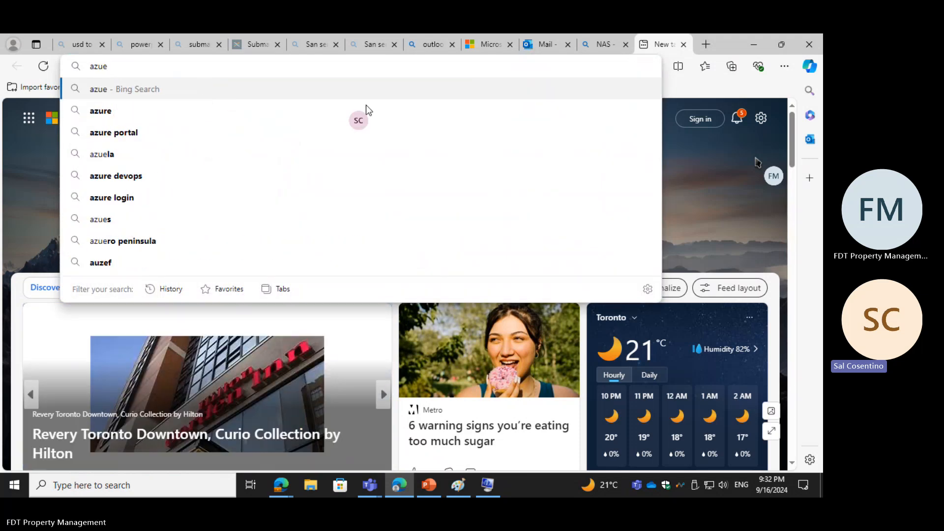
key(BackSpace)
text(r)
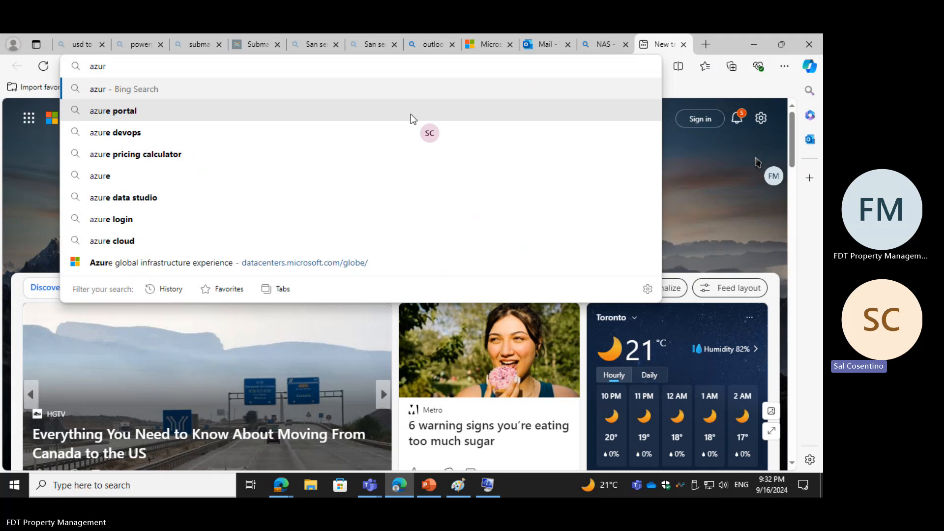
key(BackSpace)
key(BackSpace)
key(BackSpace)
key(BackSpace)
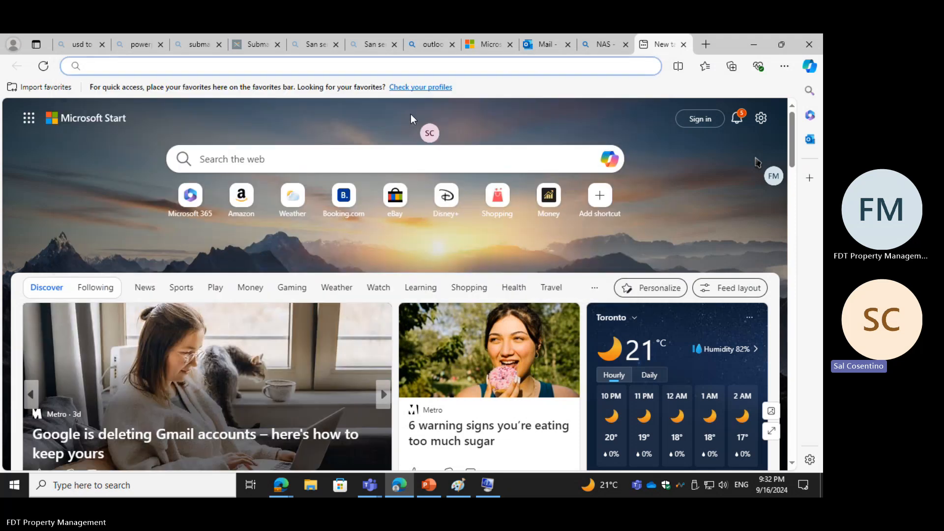
text(portal.azure)
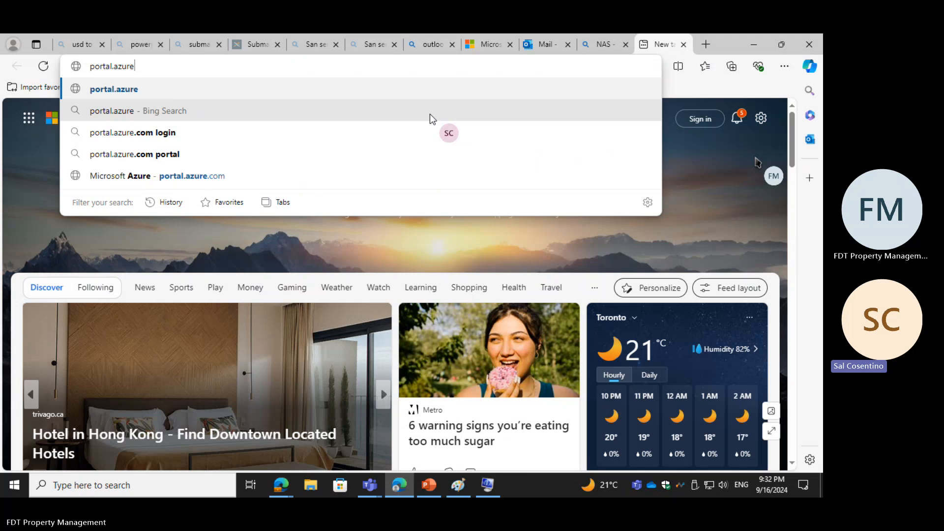
text(.com)
key(Return)
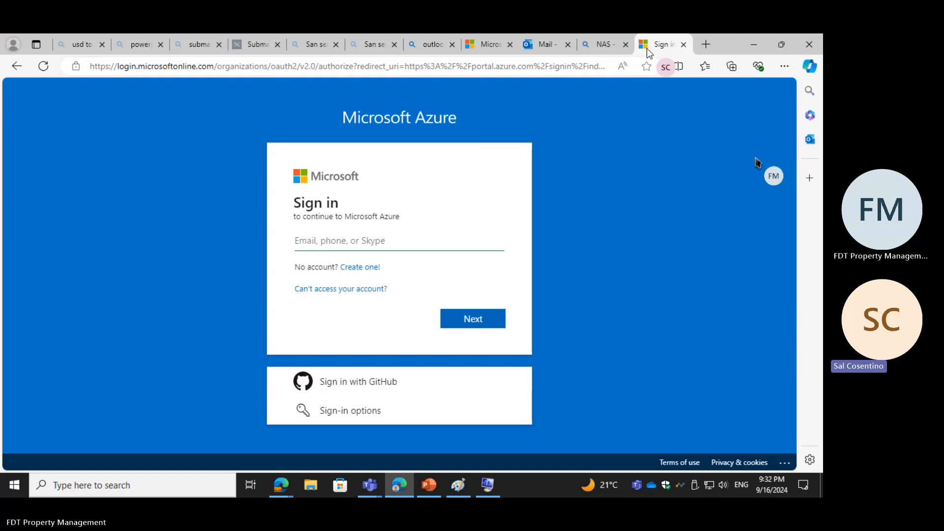
Step: Open a separate new Edge window and load portal.azure.com in it
click(398, 483)
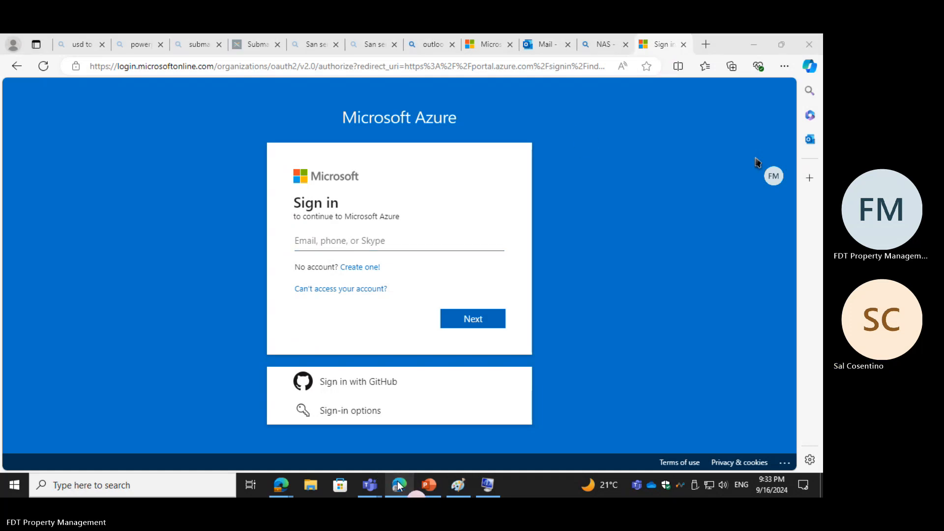
right_click(398, 486)
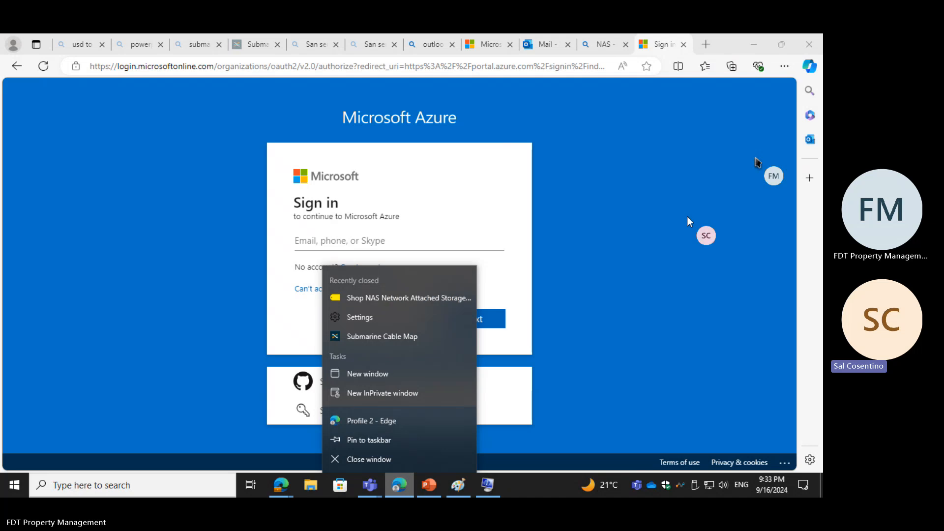
click(358, 376)
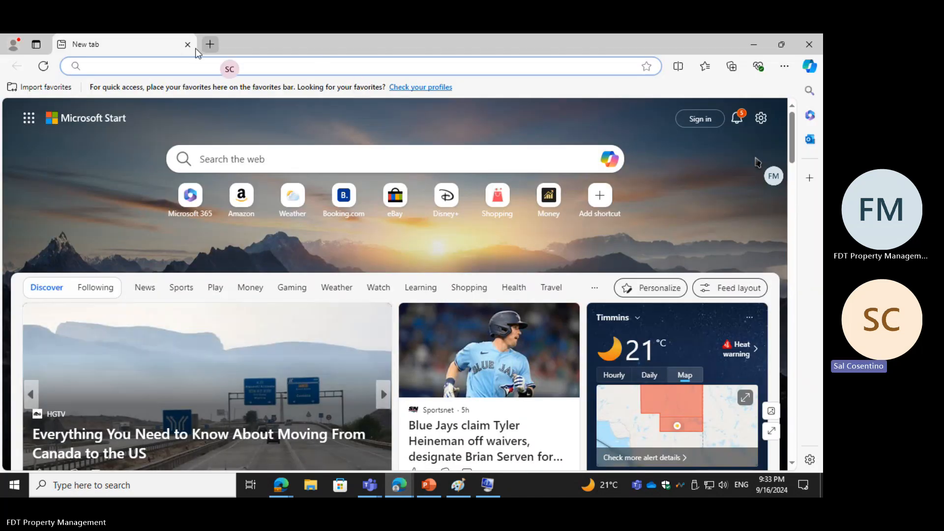
text(portal.azure.com)
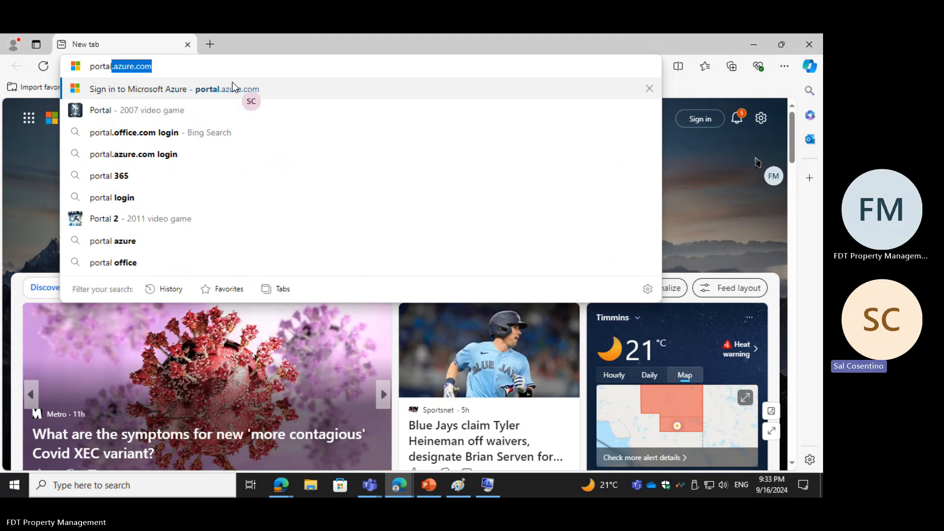
key(Return)
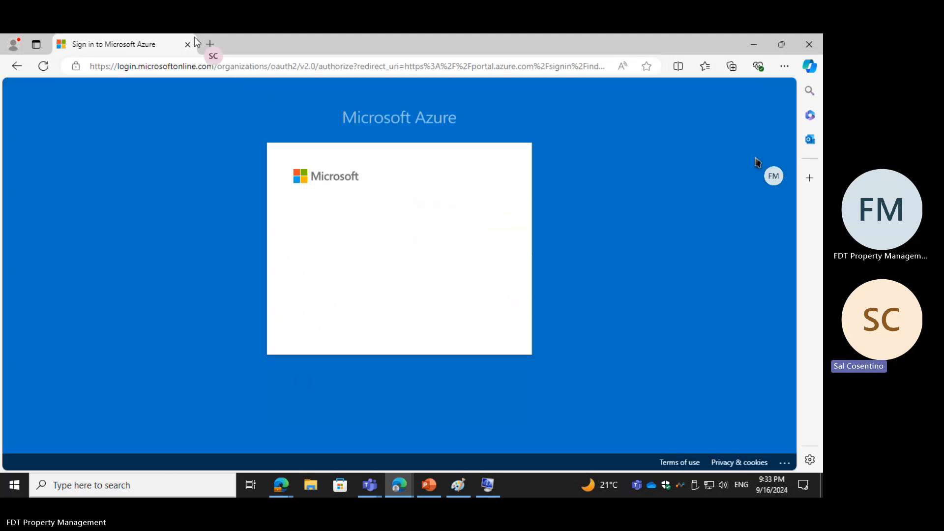
click(210, 44)
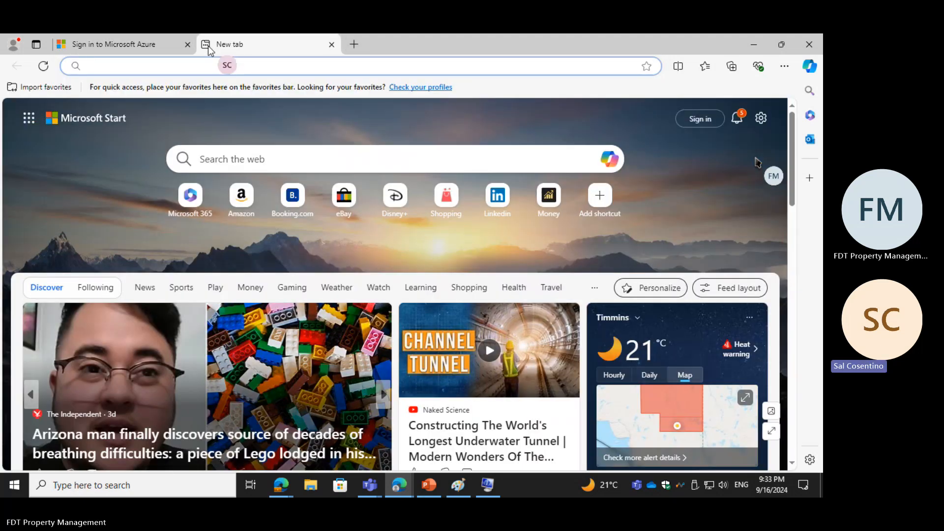
click(190, 66)
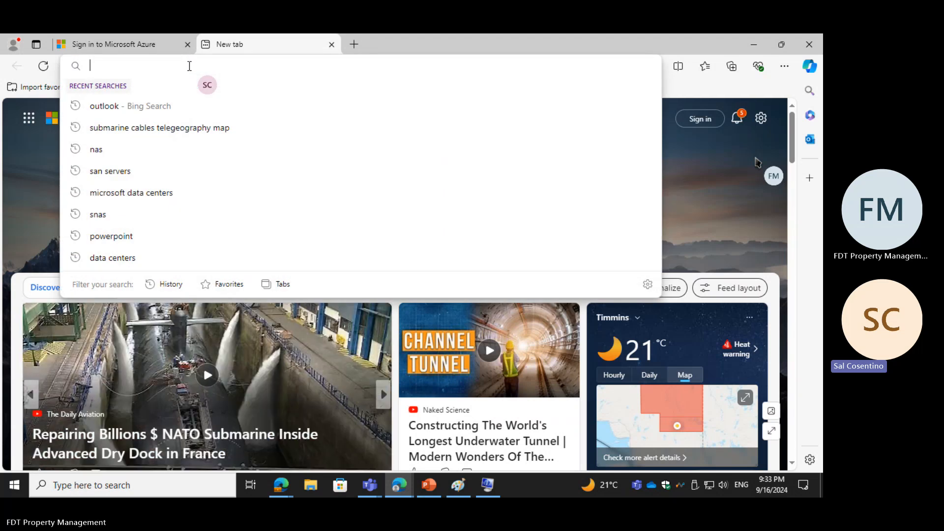
text(www)
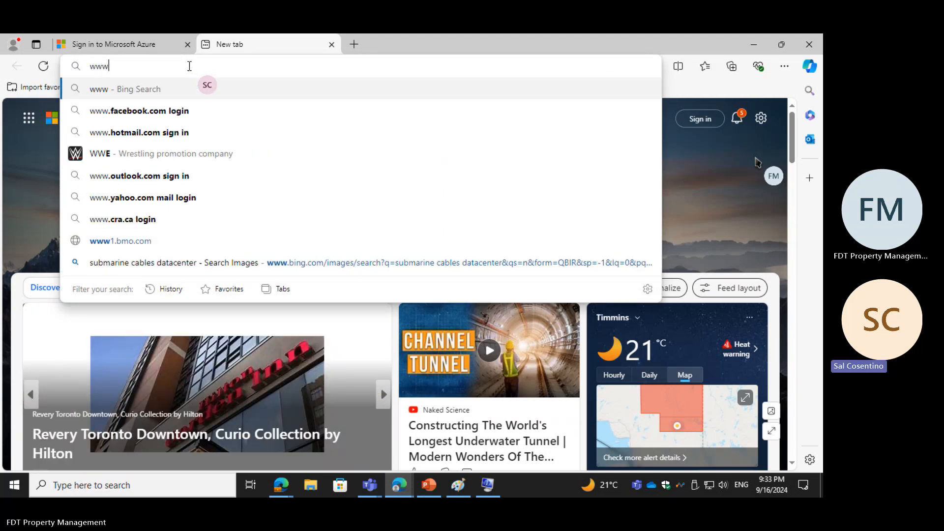
text(.office.com)
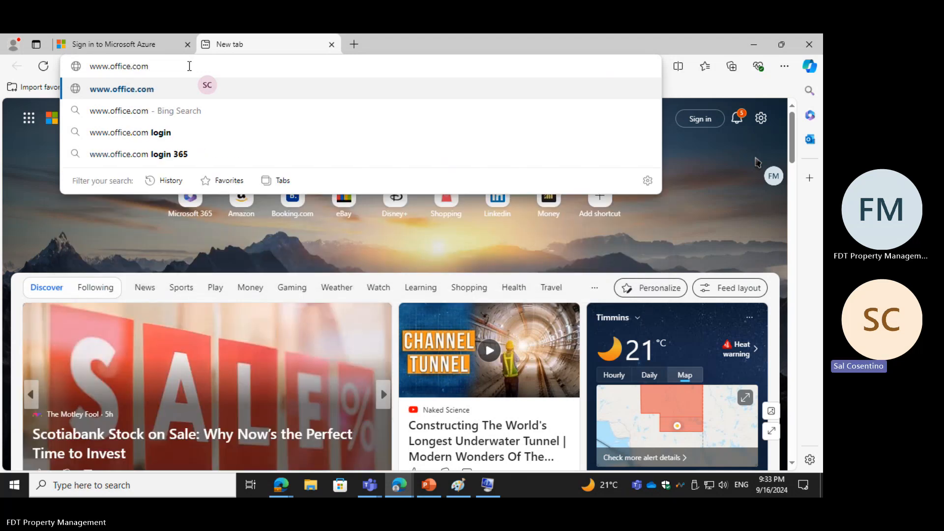
key(Return)
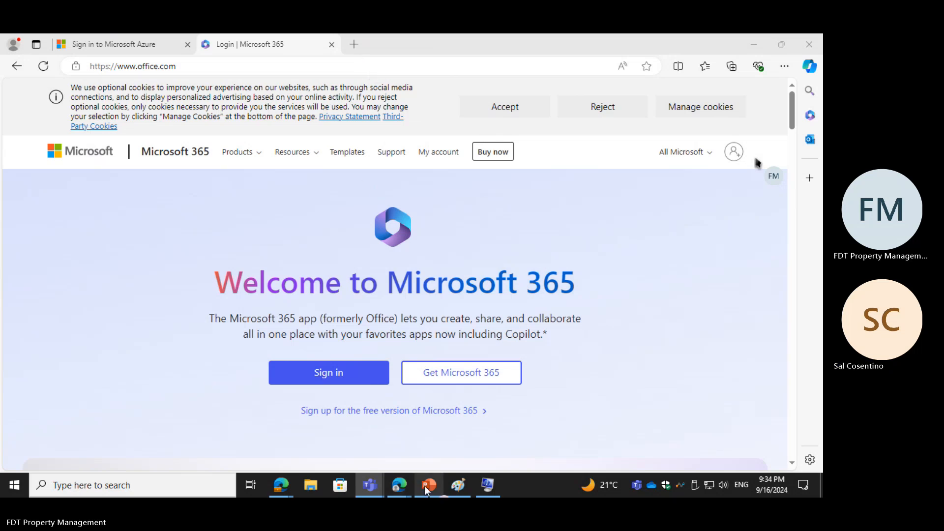
Step: Switch to PowerPoint and correct the misspelled word in the "Step by step" slide's last bullet to "available"
mouse_move(426, 485)
click(427, 486)
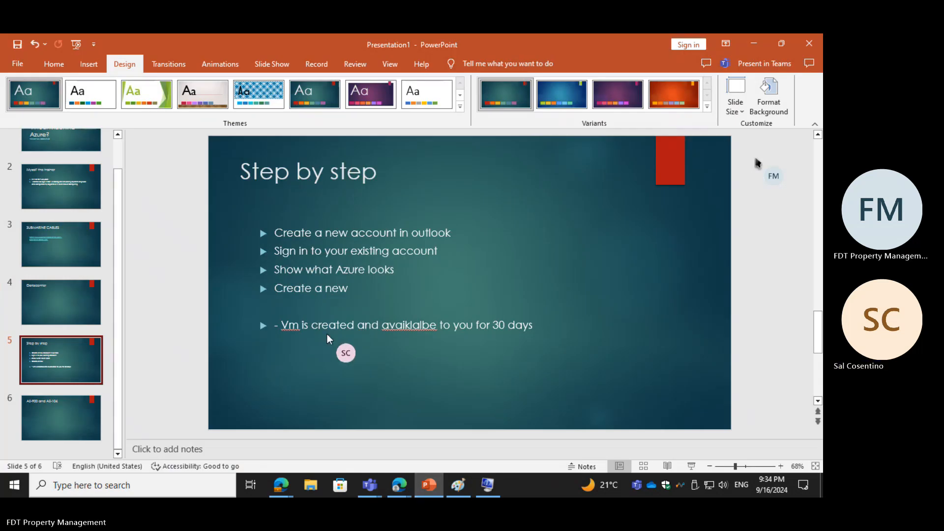
right_click(416, 322)
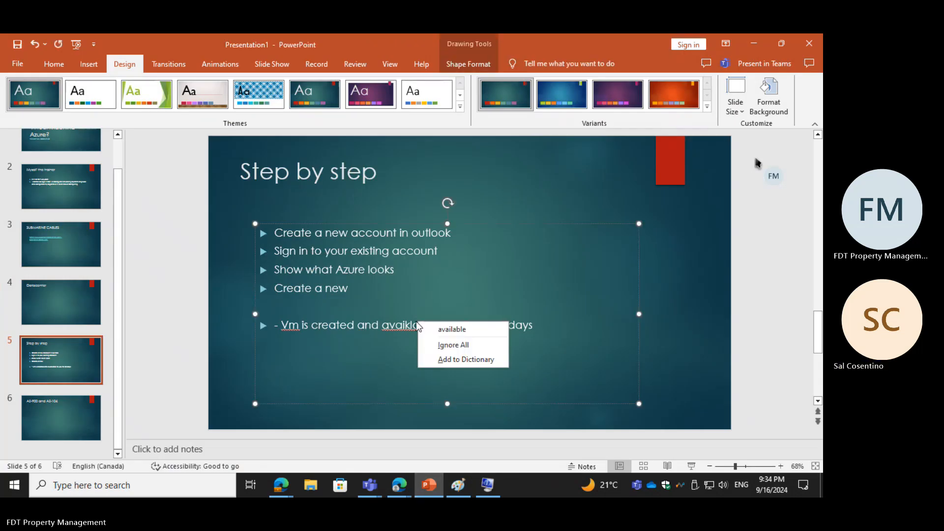
click(451, 329)
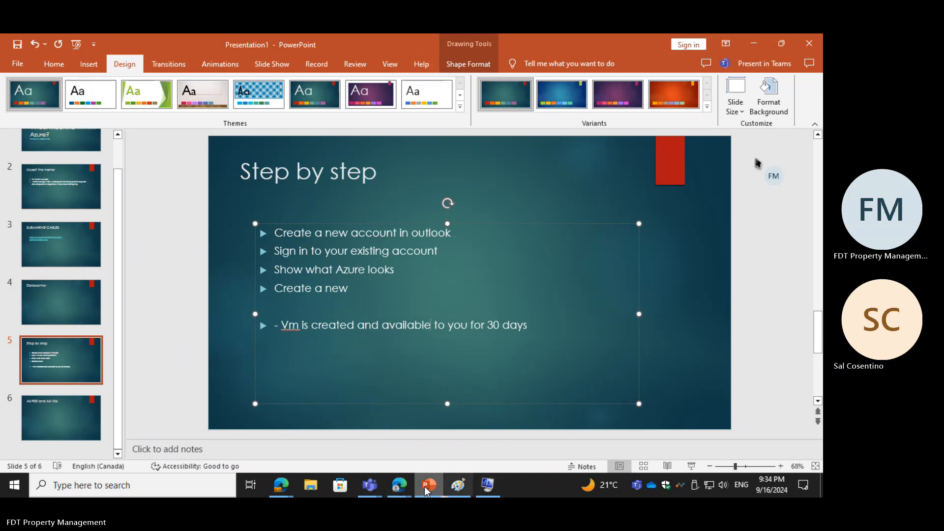
Step: Switch back to the Edge window holding the Microsoft 365 page and show its Azure sign-in page
mouse_move(401, 491)
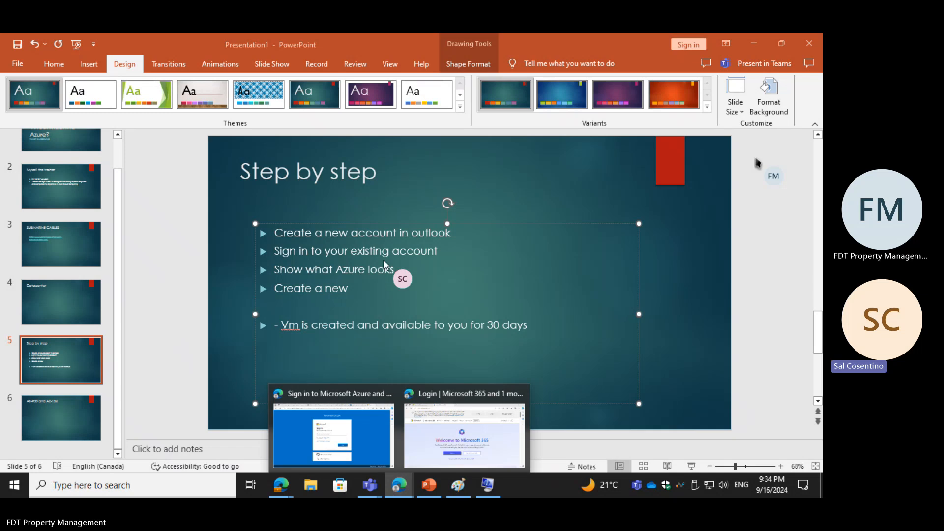
click(444, 437)
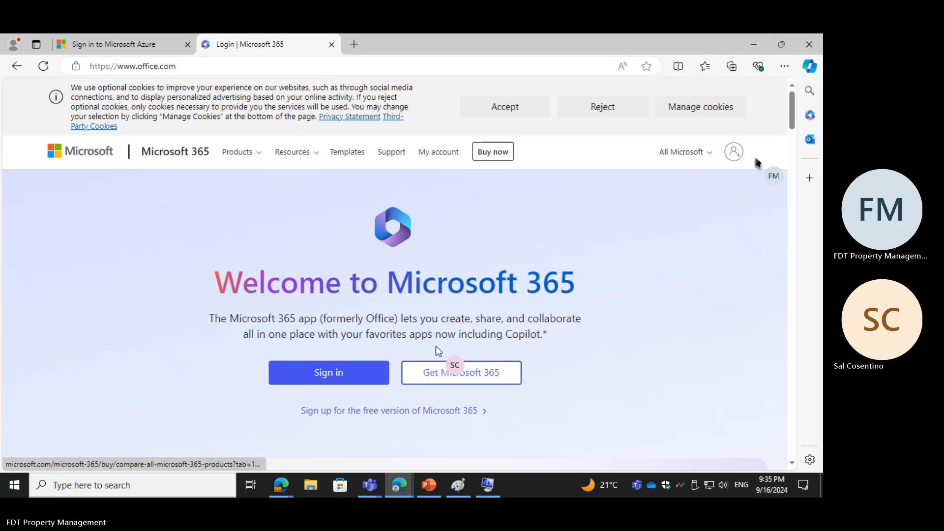
click(173, 48)
click(354, 45)
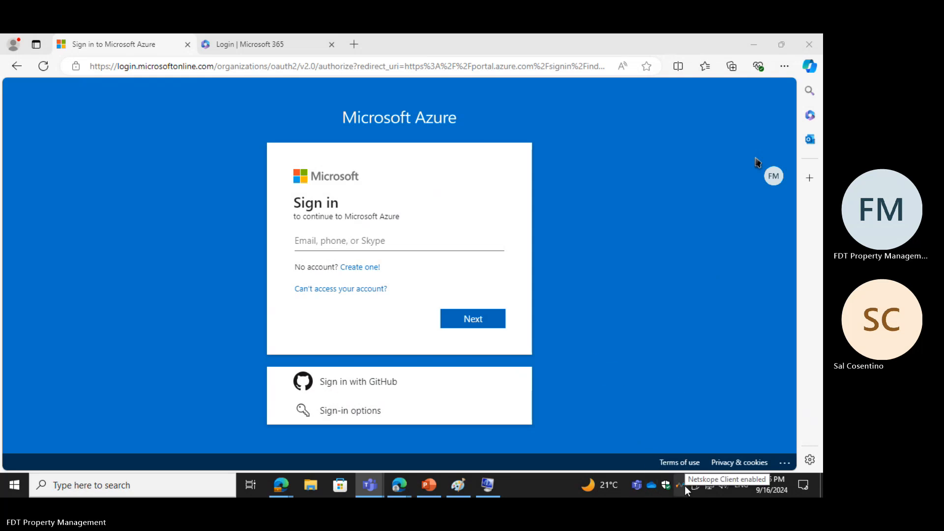
Step: Switch to Paint and examine the architecture diagram with its FTD branches, Azure cloud, laptop and SAN at different magnifications
click(457, 486)
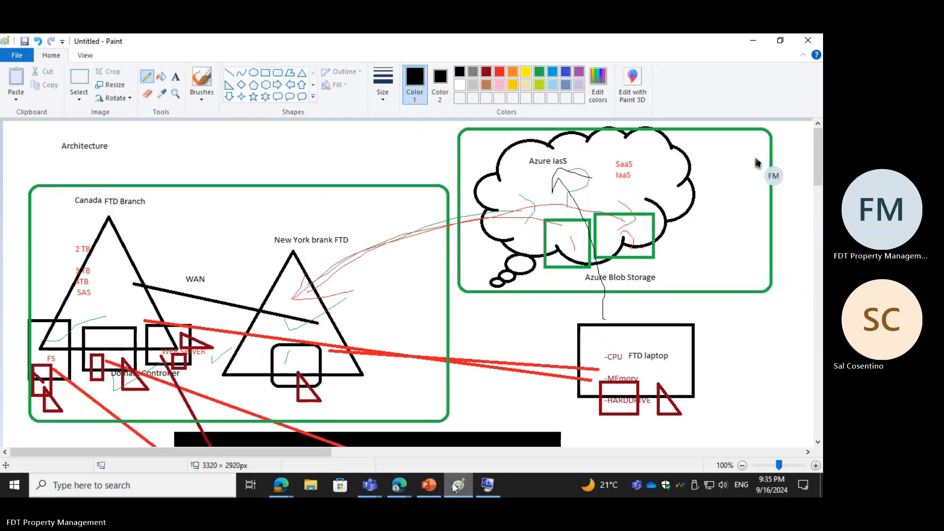
scroll(460, 312, down, 10)
scroll(460, 299, up, 7)
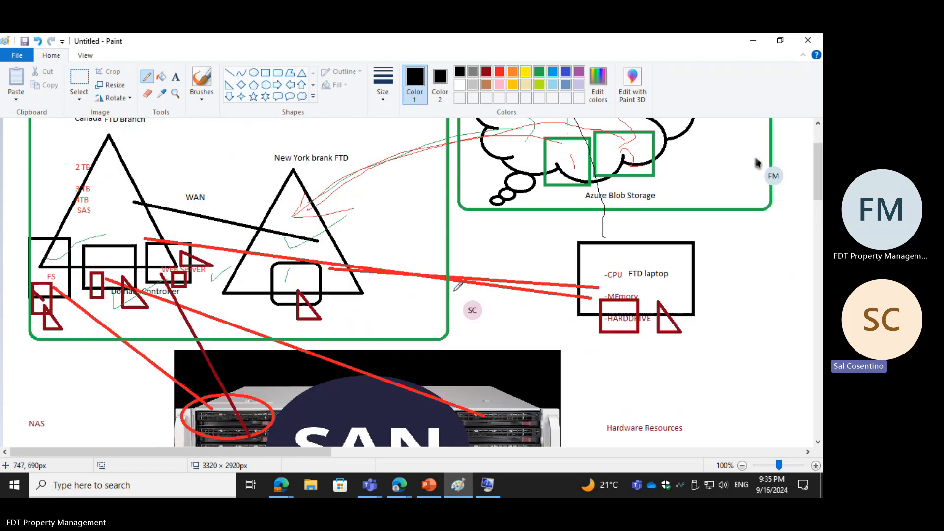
click(741, 465)
scroll(533, 276, up, 1)
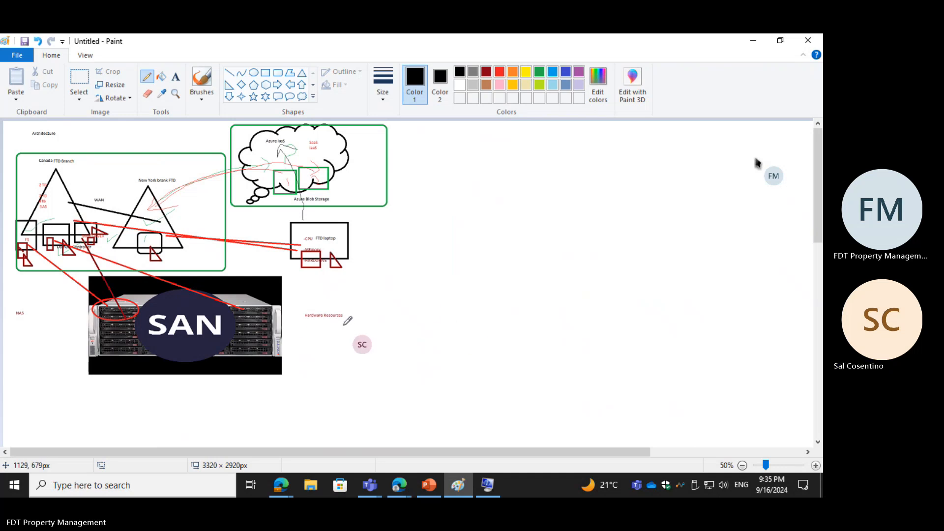
scroll(344, 325, up, 2)
scroll(525, 259, down, 3)
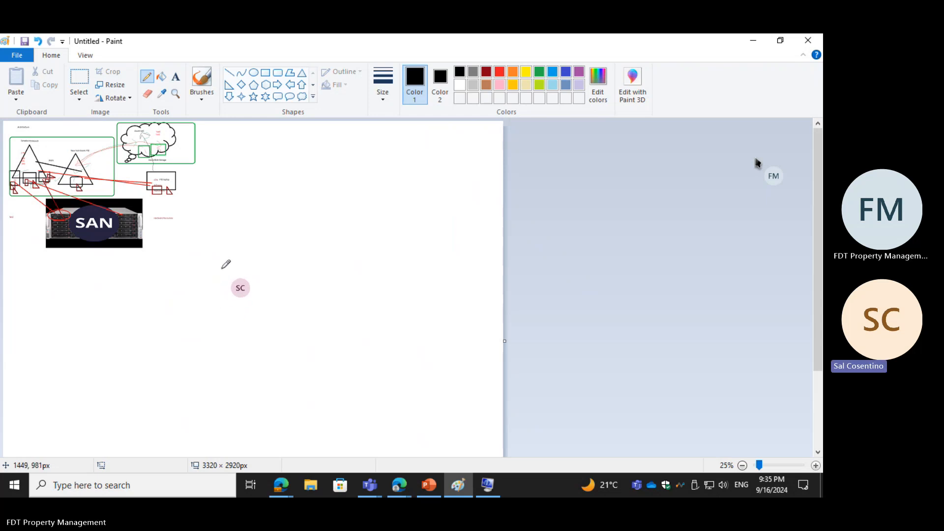
scroll(225, 264, up, 1)
scroll(295, 267, up, 2)
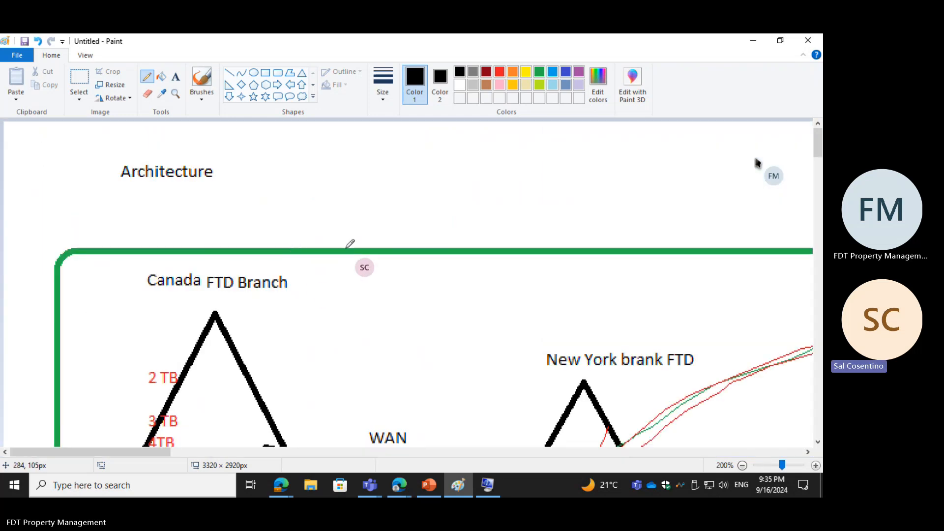
scroll(522, 235, down, 3)
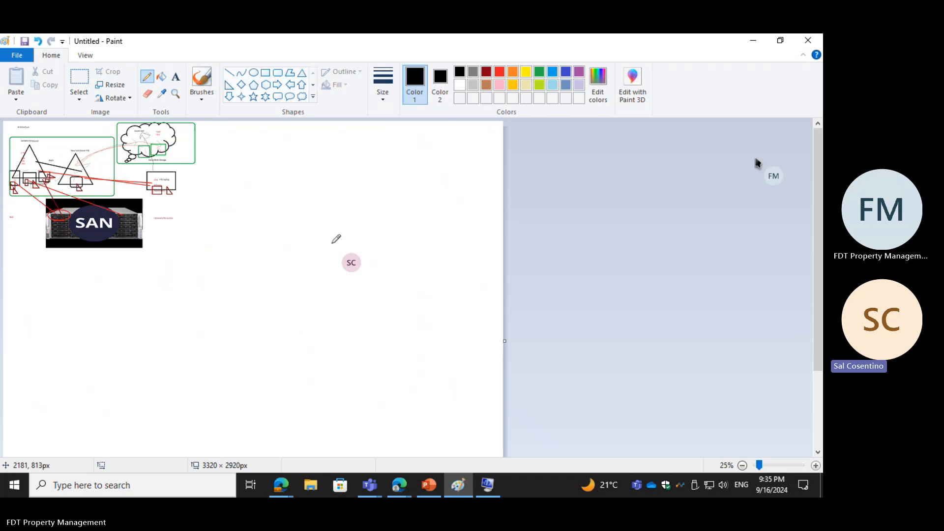
scroll(256, 249, up, 1)
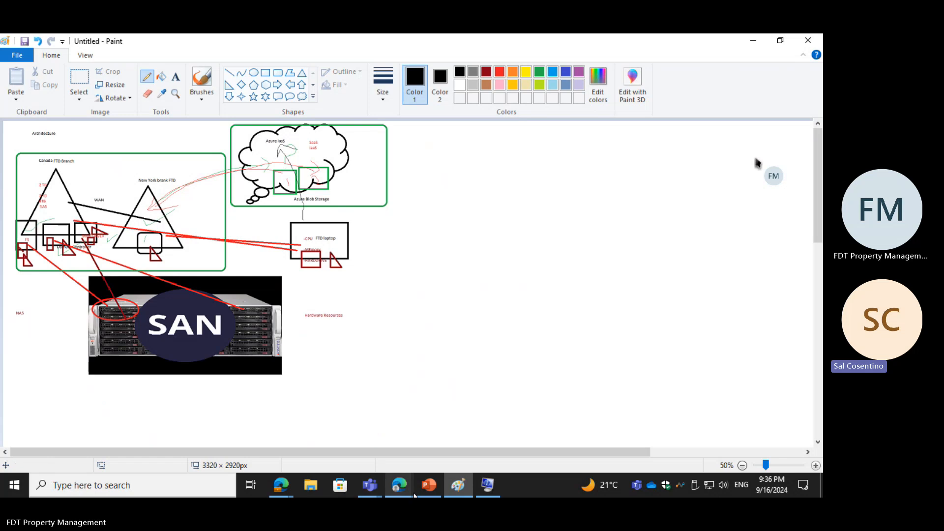
mouse_move(399, 484)
mouse_move(418, 432)
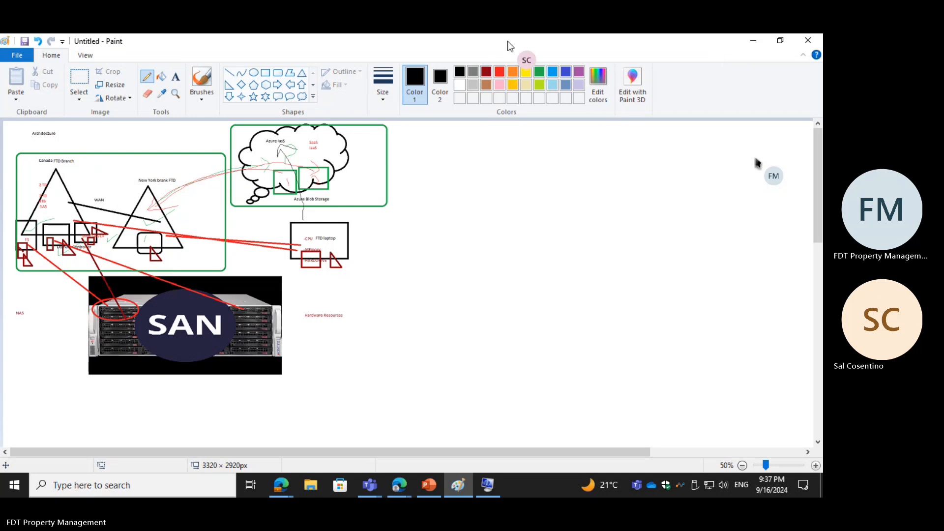
Step: Select a rectangular area of about 1607 × 899 px around the whole architecture diagram and copy it
click(78, 81)
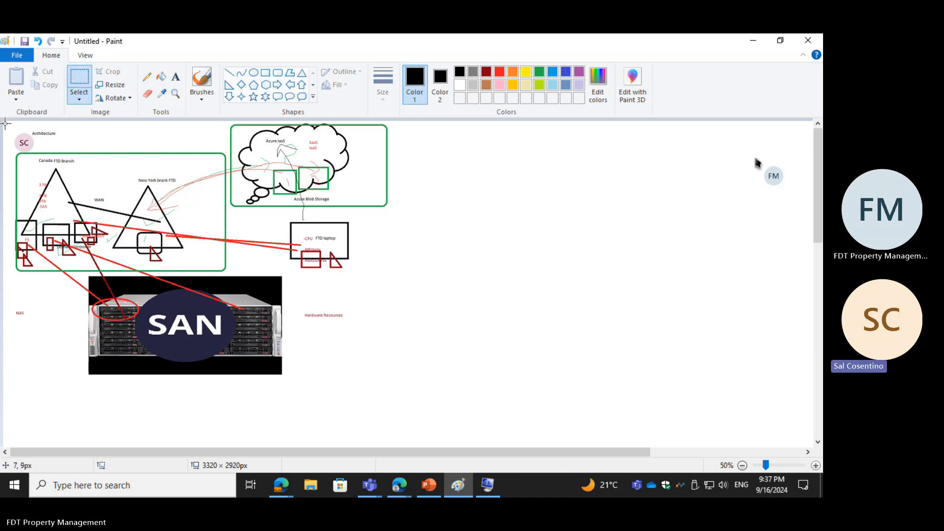
drag(5, 123, 490, 394)
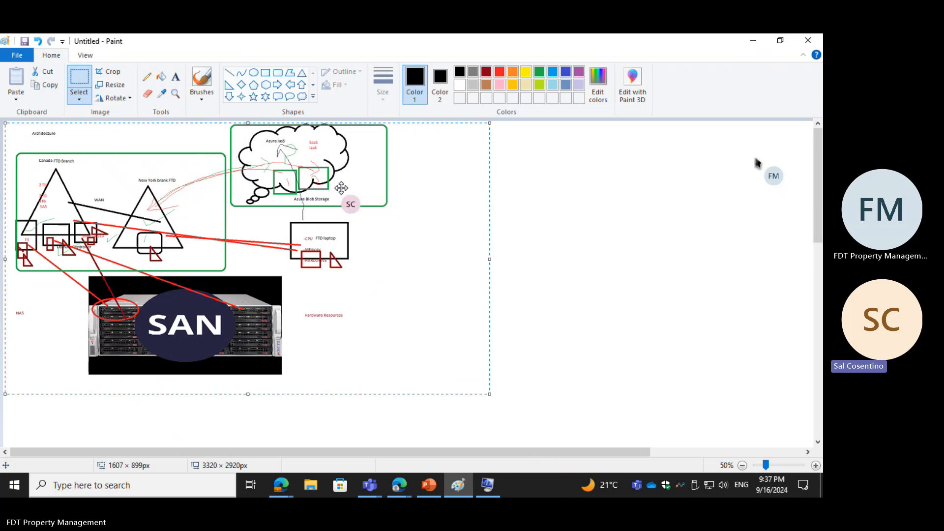
right_click(421, 201)
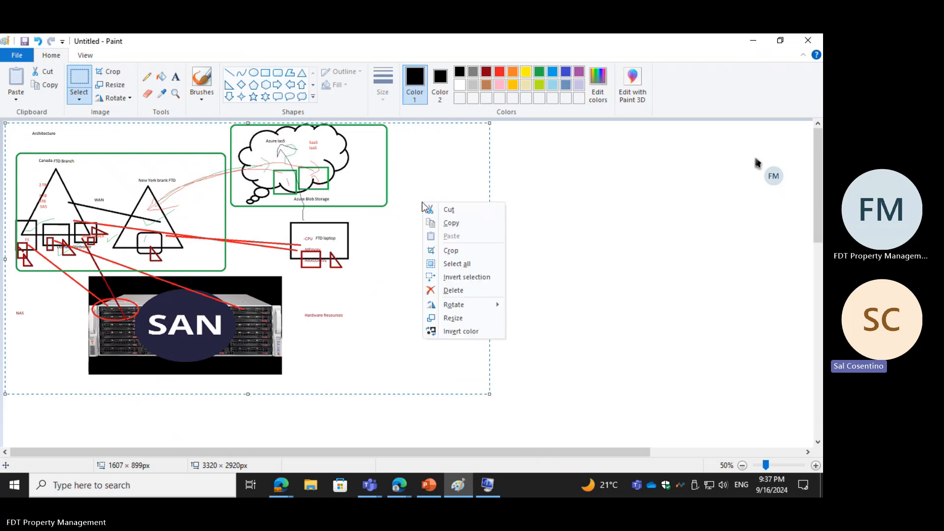
click(440, 222)
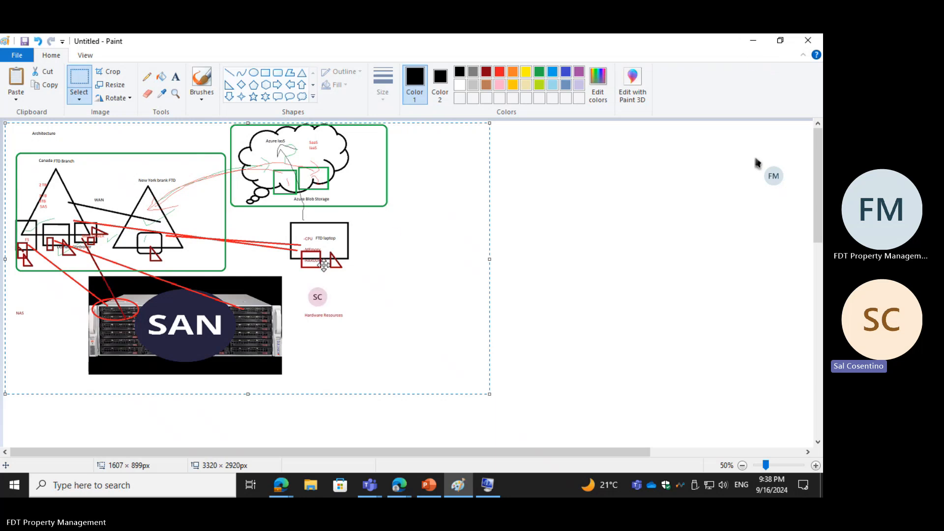
right_click(371, 250)
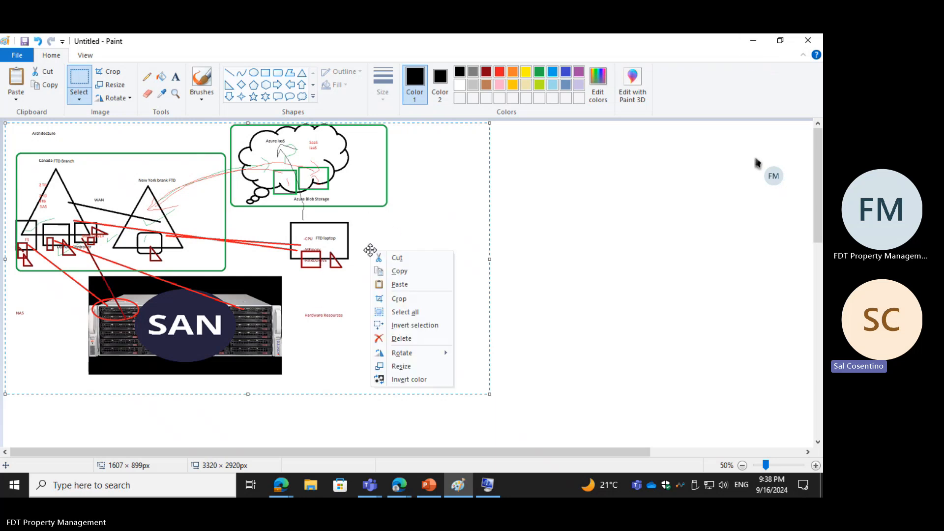
click(396, 271)
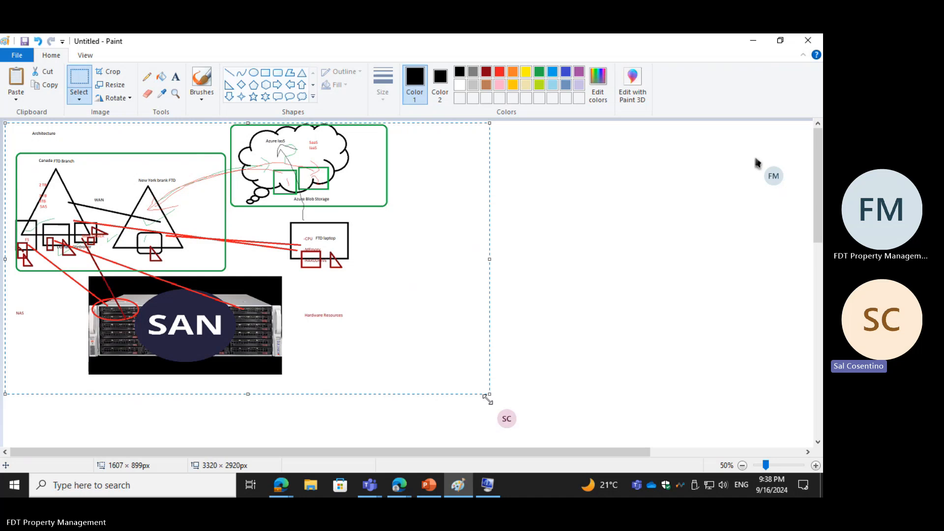
Step: Shrink the selected architecture diagram to about 1386 × 876 px and copy the resized selection
drag(489, 393, 421, 386)
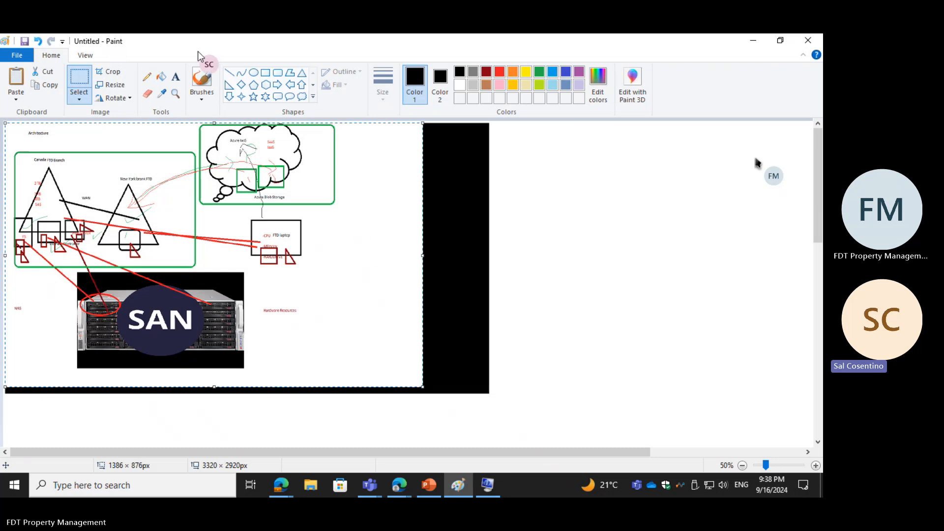
right_click(325, 243)
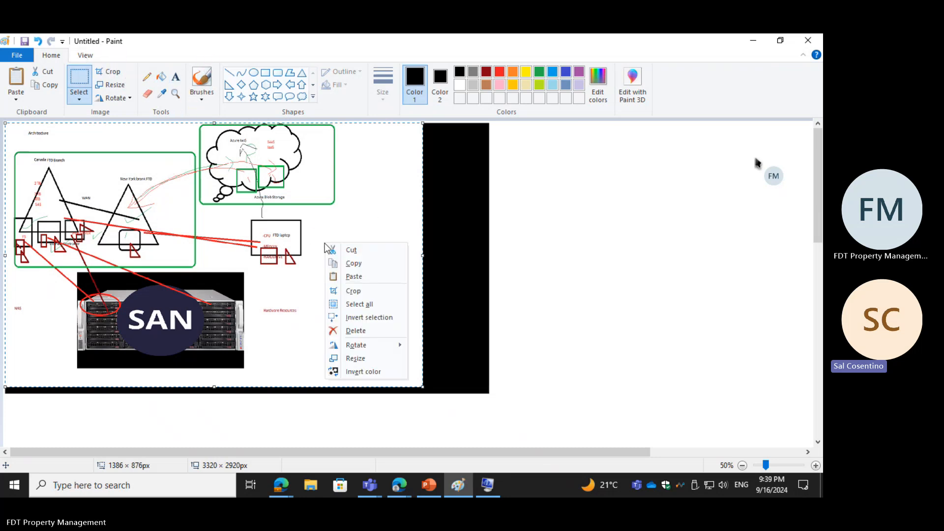
click(365, 264)
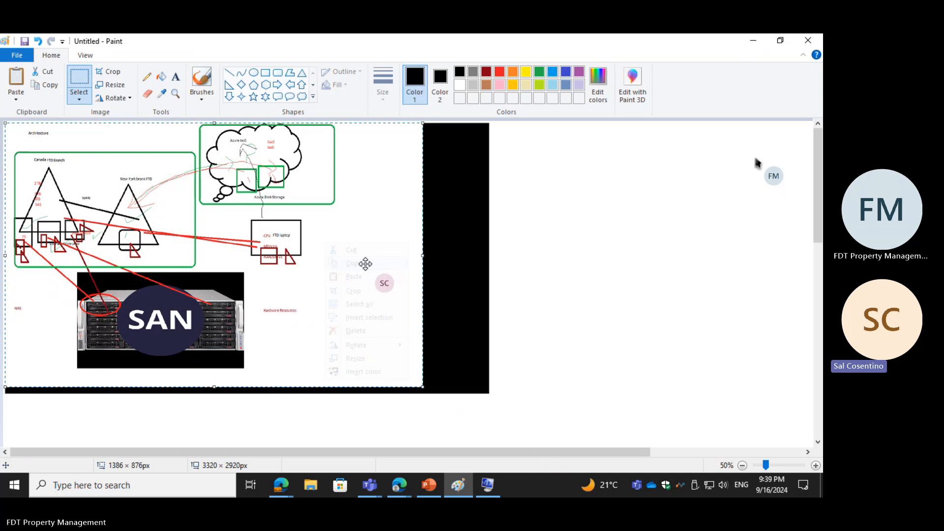
Step: Switch to PowerPoint with the "Step by step" slide
click(422, 487)
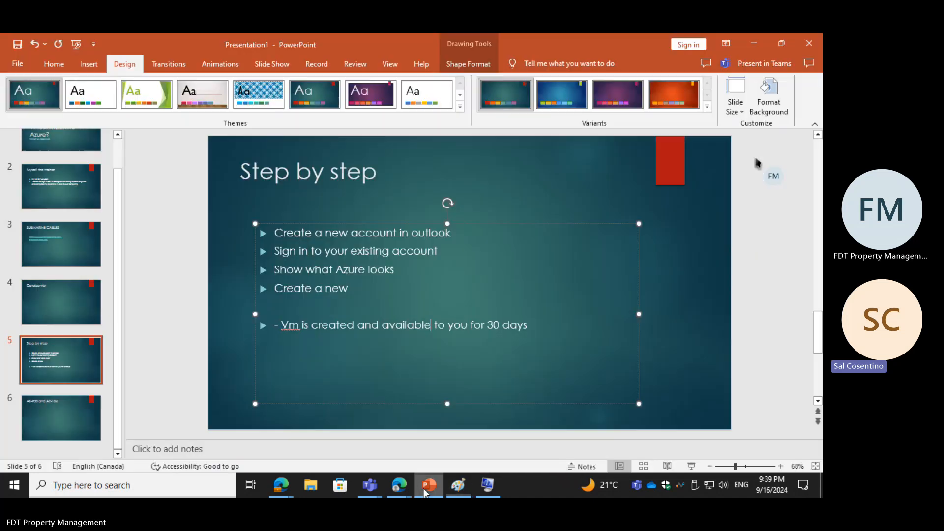
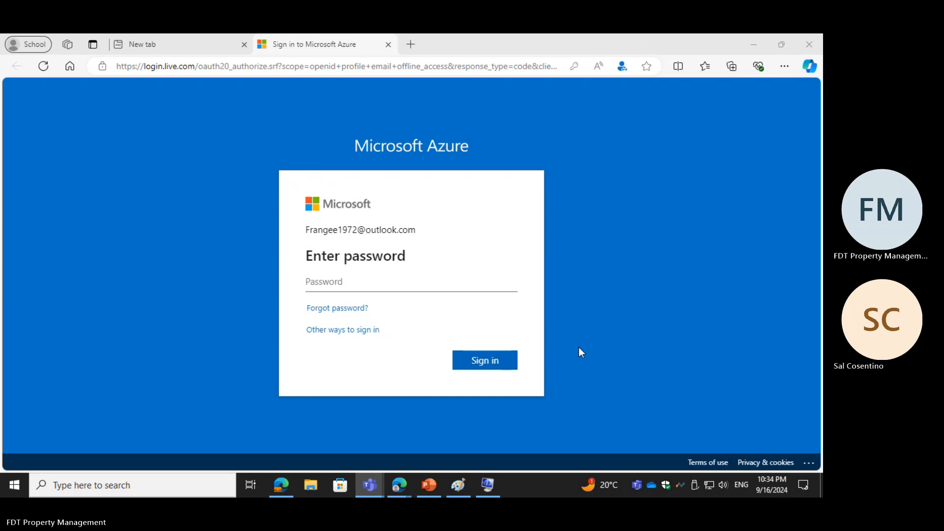
Step: Sign in to Microsoft Azure by entering the account password for the displayed account
click(363, 284)
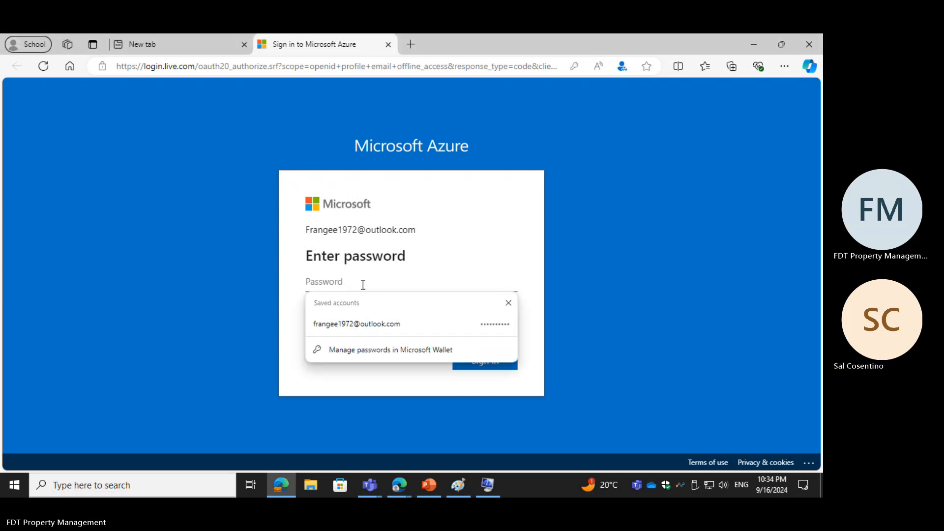
text(•••)
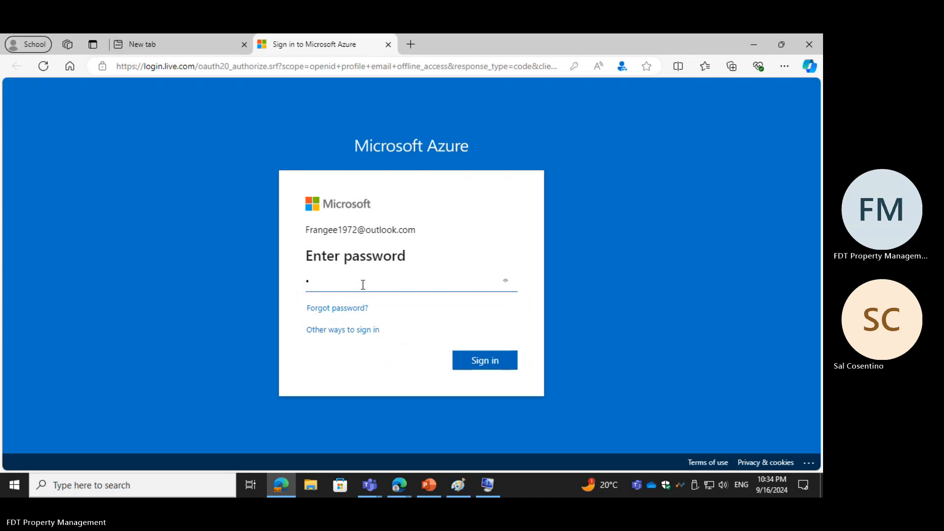
text(•••••••)
click(463, 358)
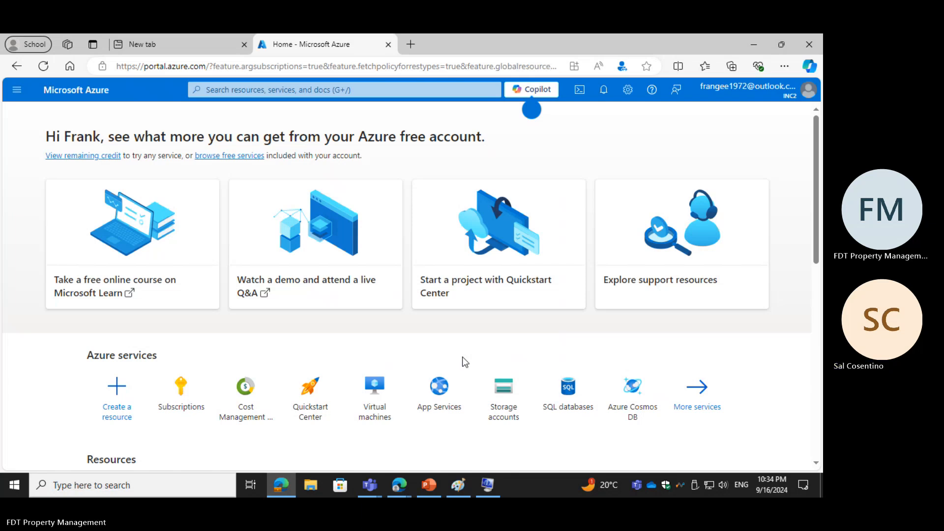
Step: View the Subscriptions list from the Azure services and return to the portal home page
mouse_move(478, 411)
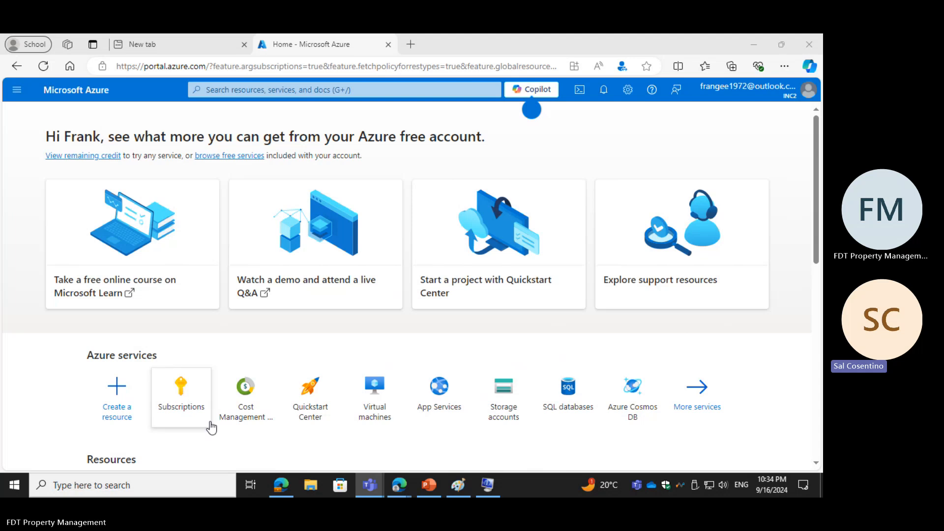
scroll(214, 432, down, 3)
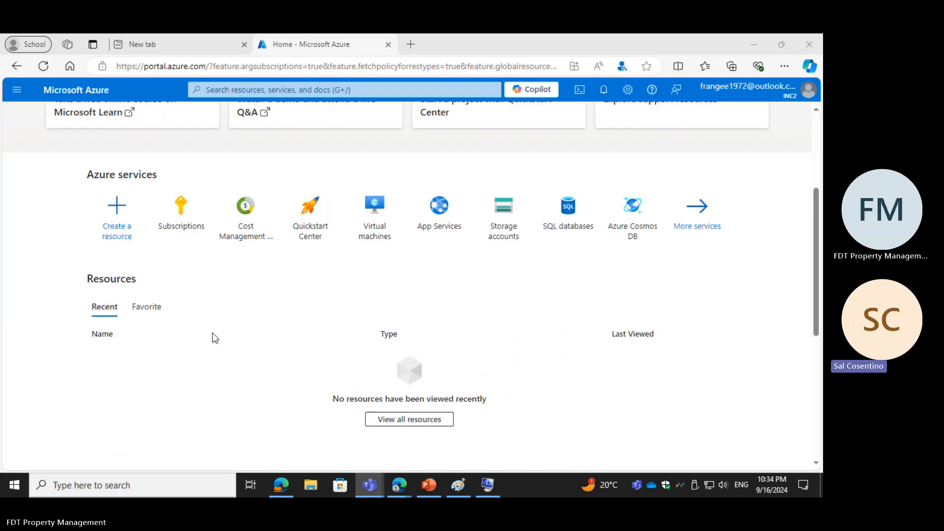
click(191, 231)
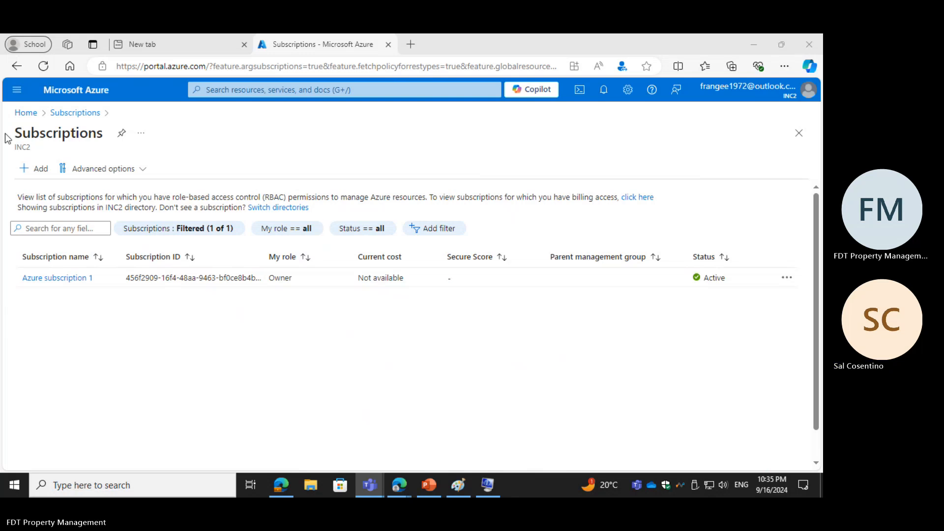
click(30, 112)
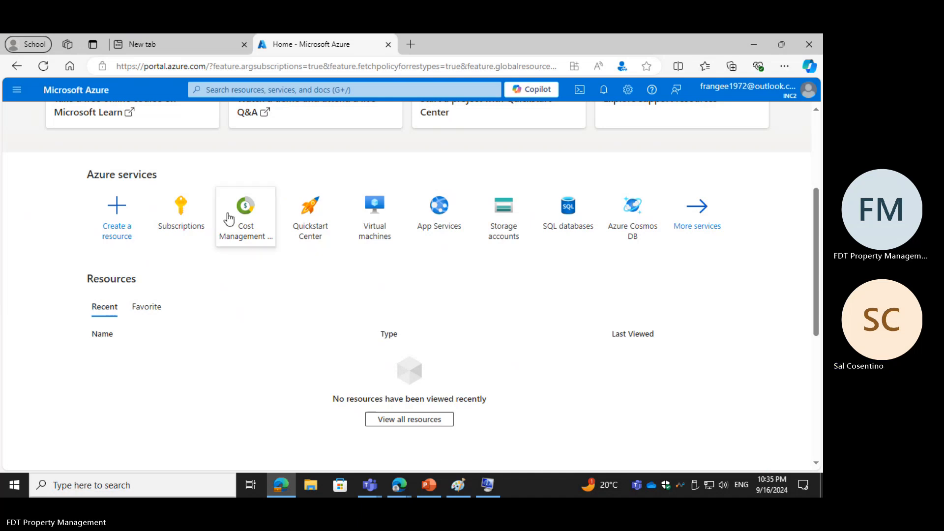
Step: Open Cost Management for the billing account and view its Invoices page
click(259, 229)
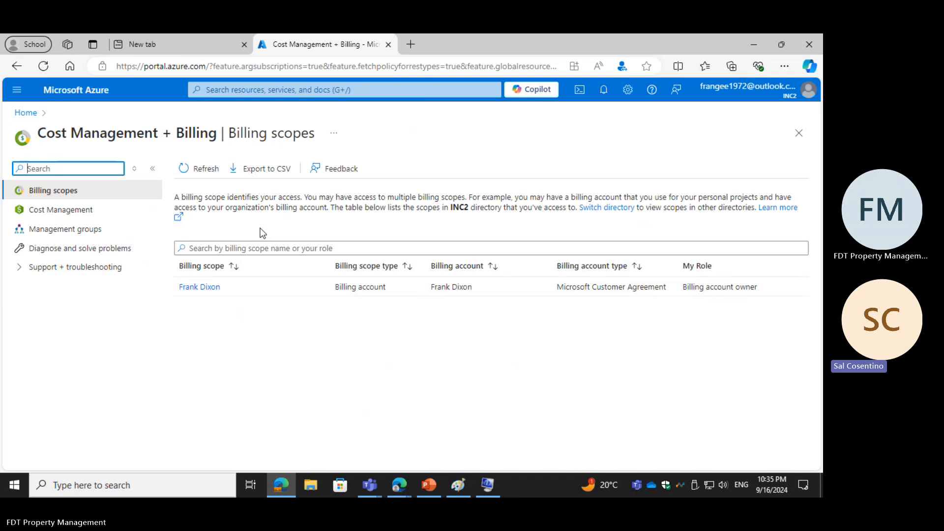
click(61, 214)
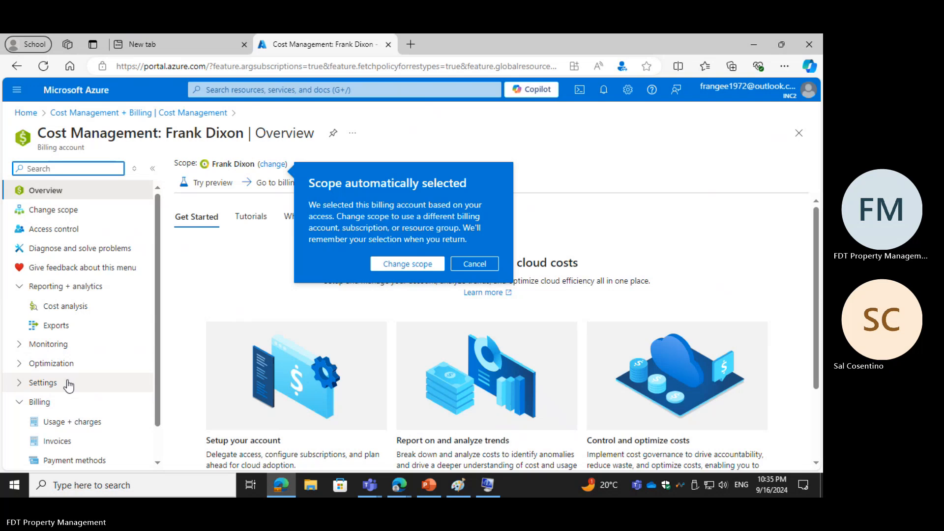
scroll(58, 365, down, 1)
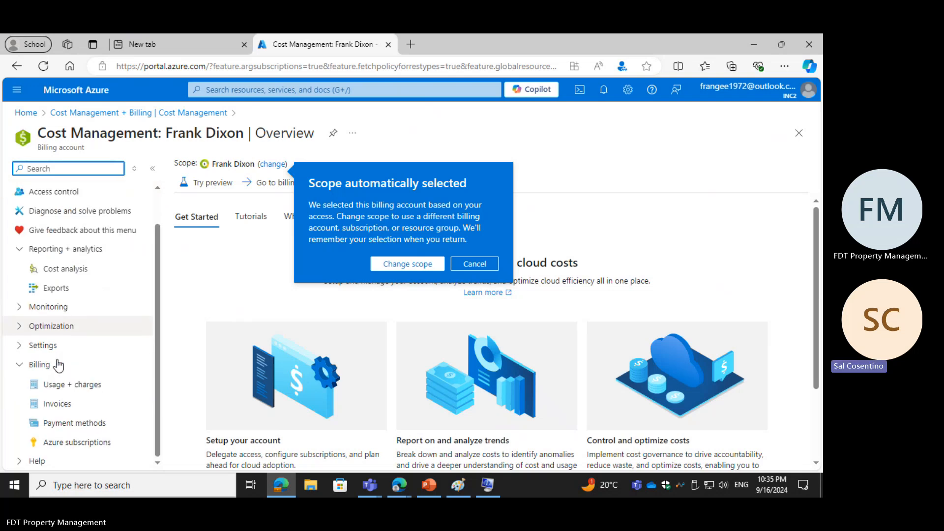
click(57, 404)
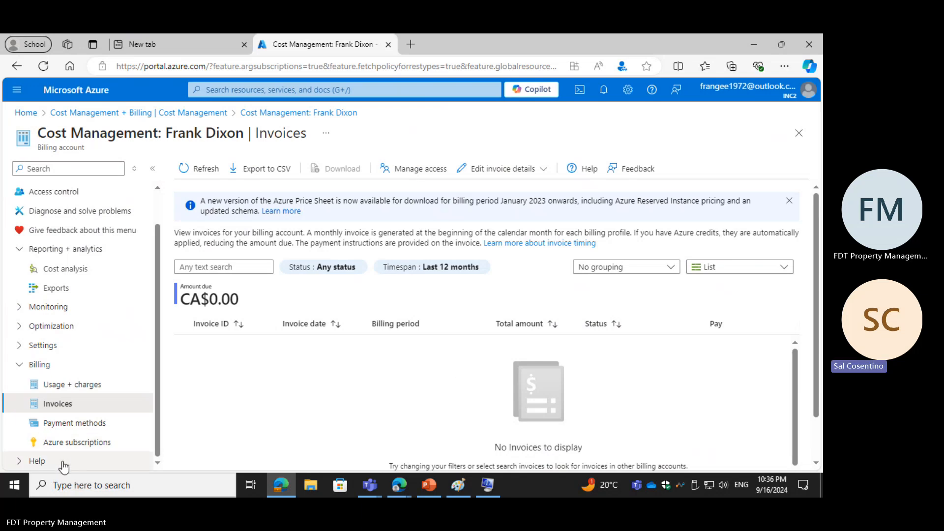
Step: Open the Budgets page in the Monitoring section of Cost Management
scroll(62, 466, up, 1)
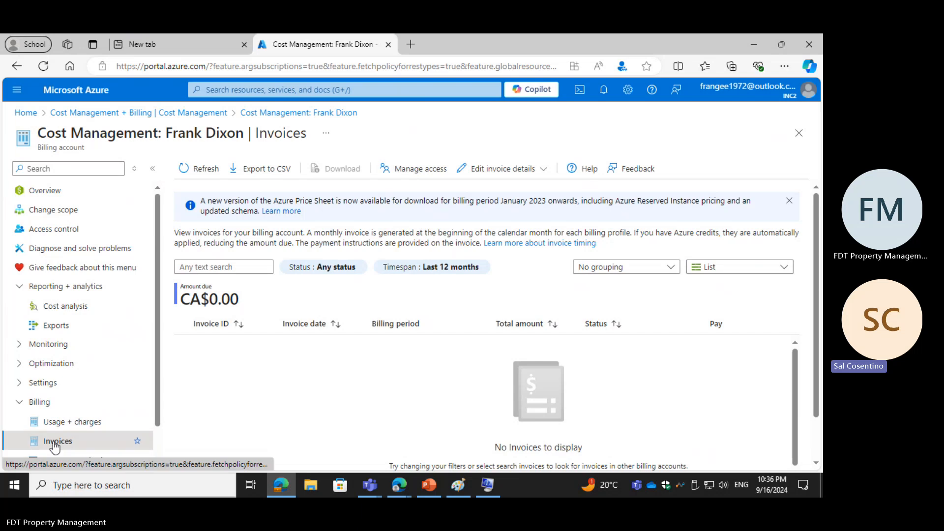
click(62, 350)
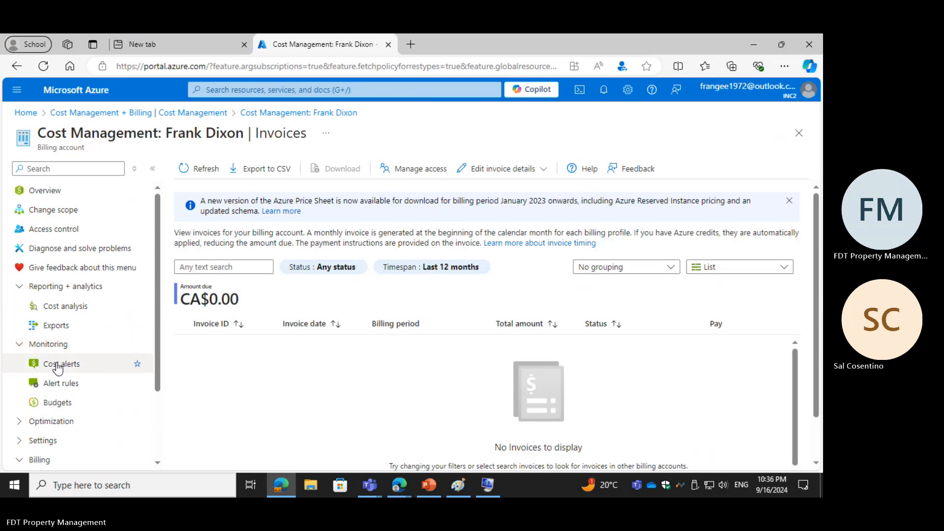
click(65, 406)
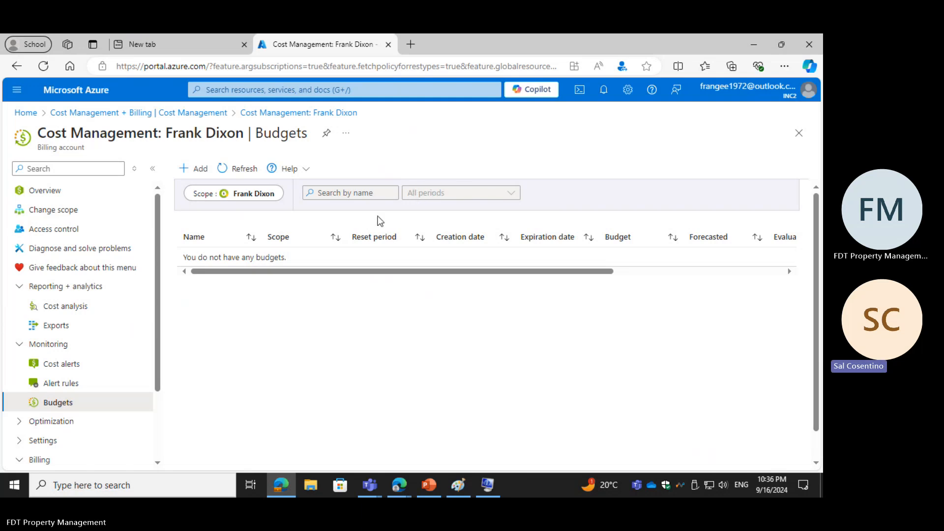
Step: Start a new budget for the billing account and enter "FtD Budget" as its name
click(189, 170)
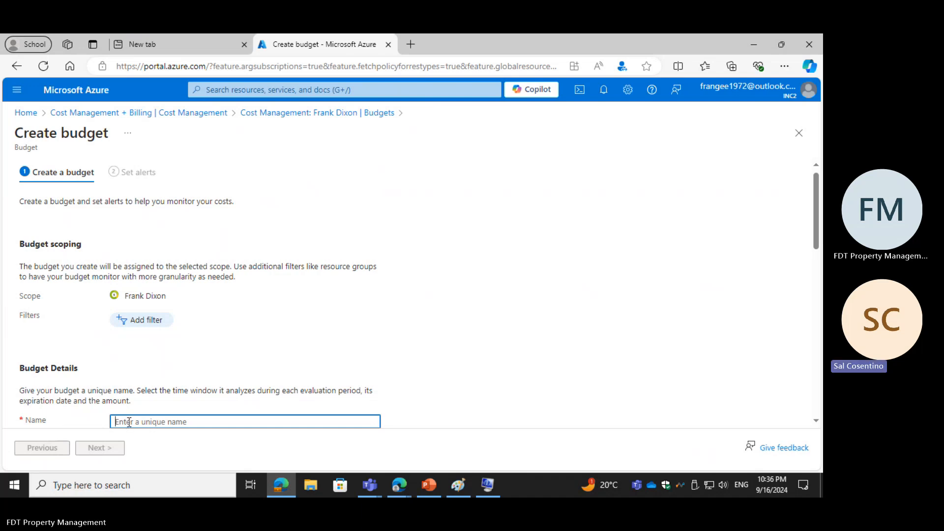
text(F)
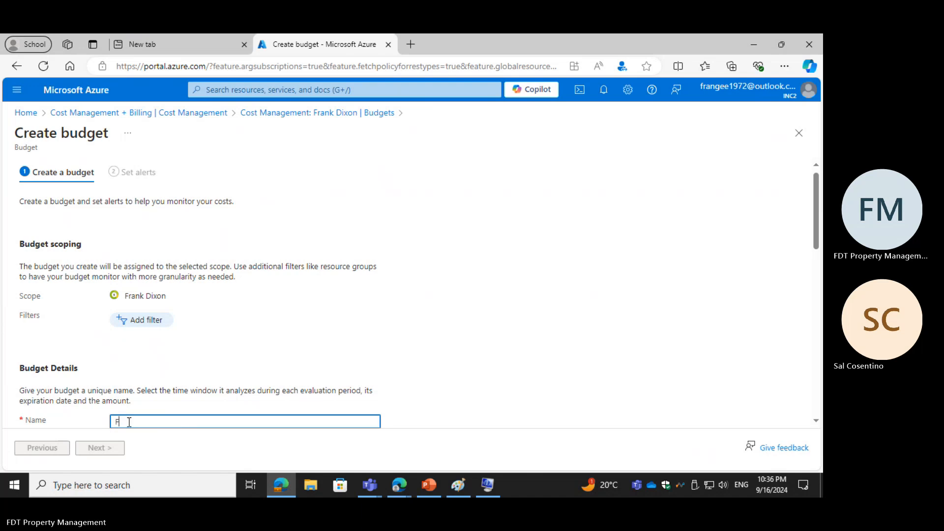
text(rD)
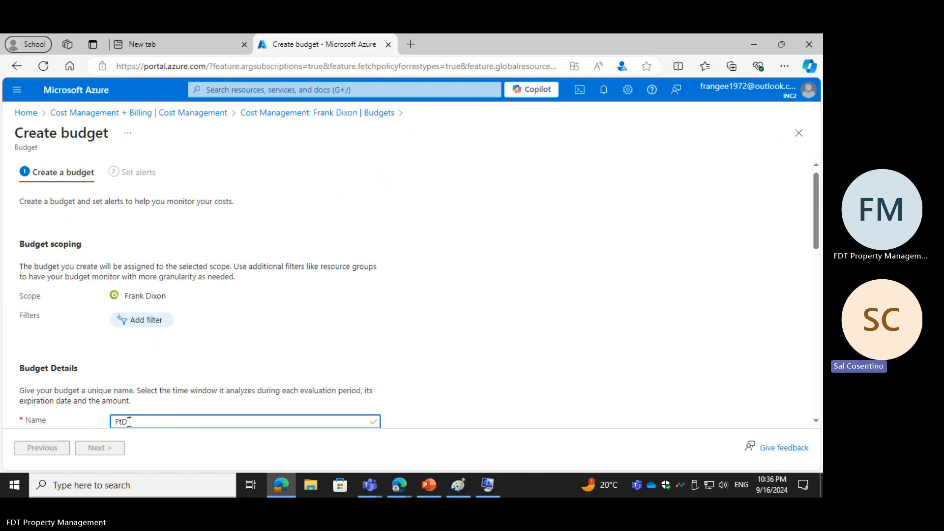
text( Bu)
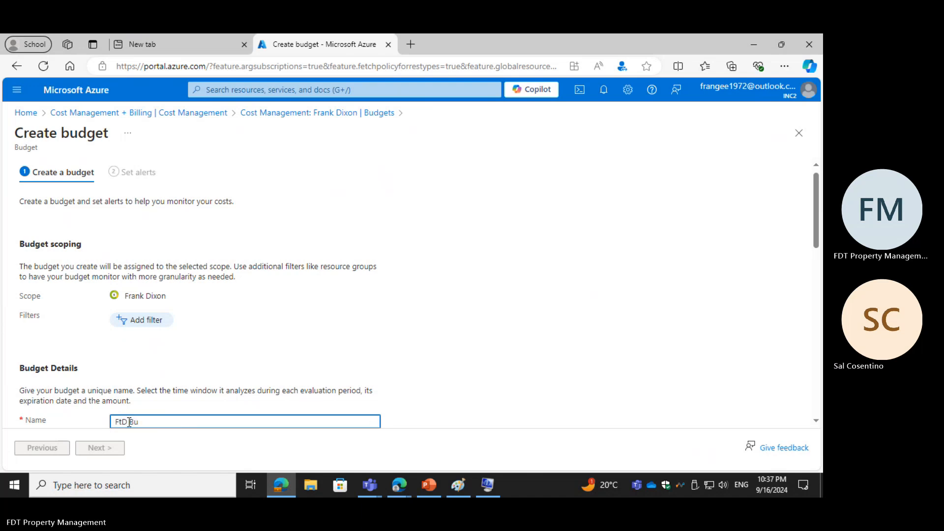
text(dget)
click(296, 339)
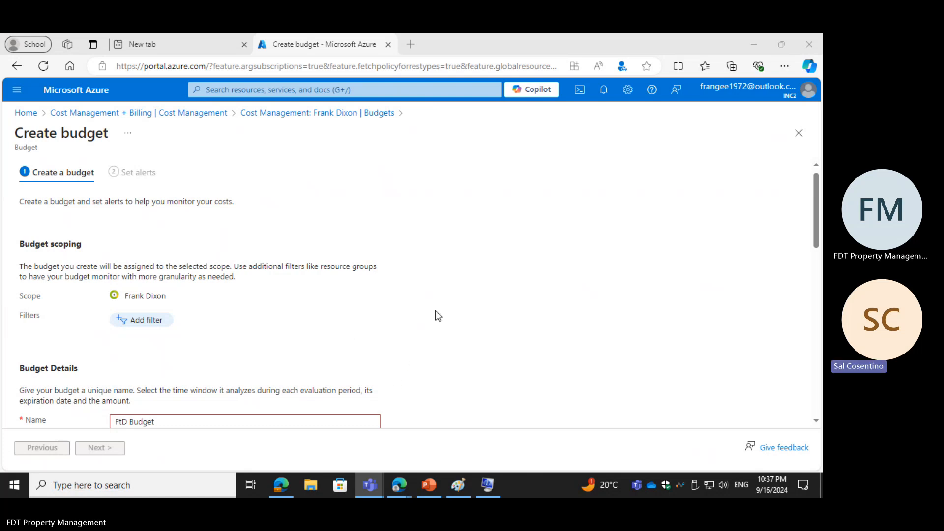
Step: Examine the budget form's scope, reset period, creation and expiration dates, amount threshold and monthly cost view
scroll(202, 404, down, 4)
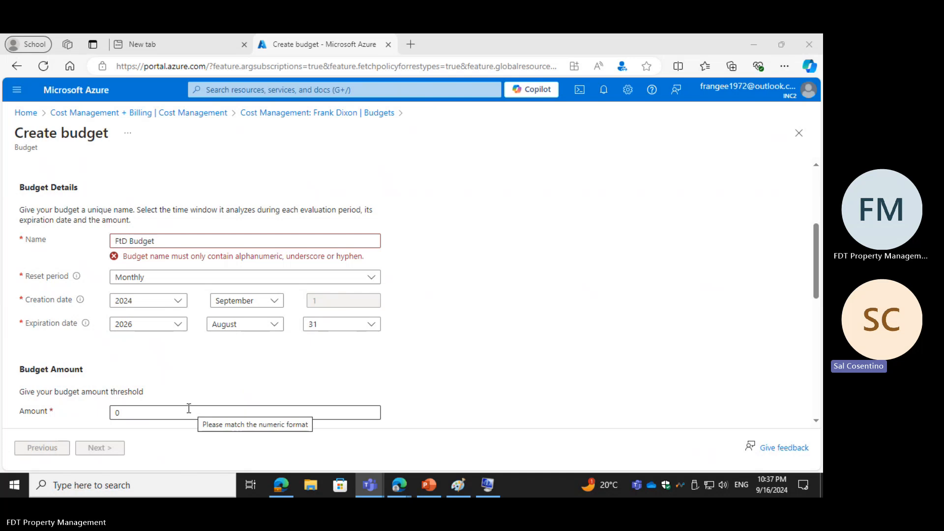
scroll(189, 408, down, 3)
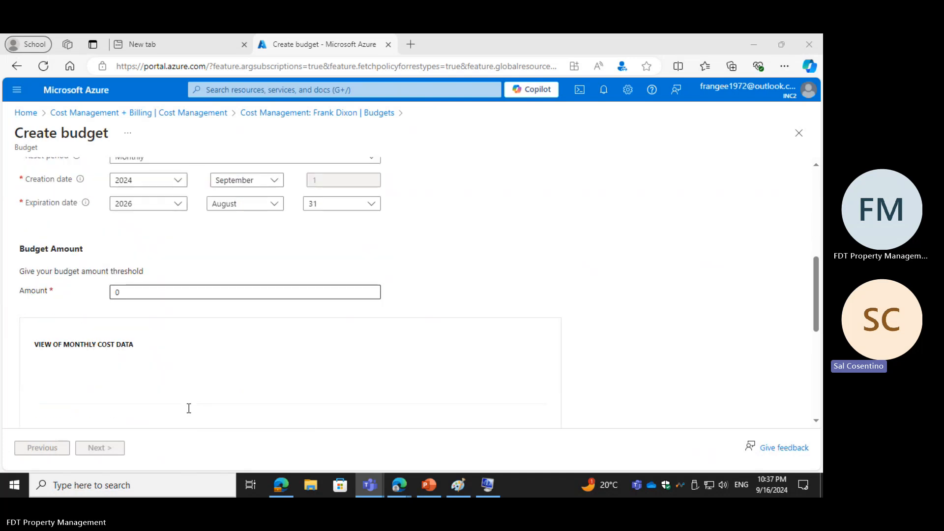
scroll(188, 408, up, 3)
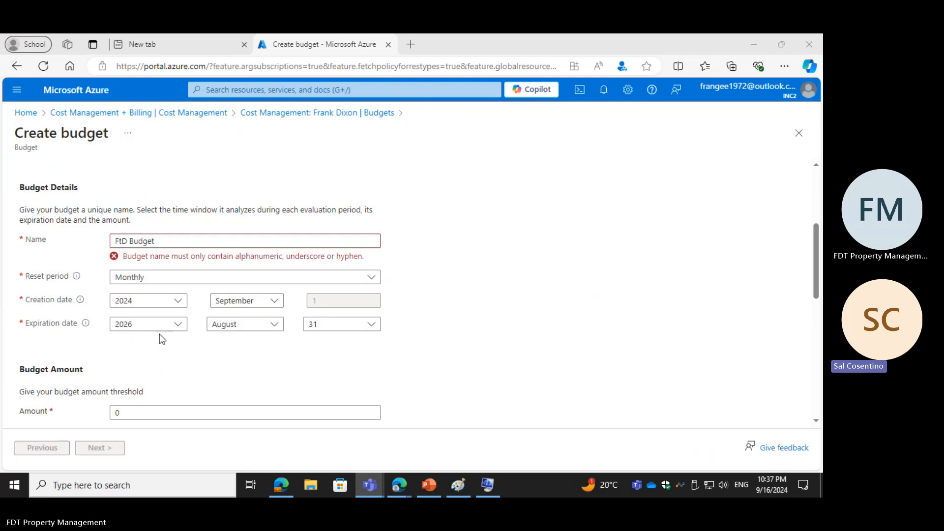
click(177, 308)
click(177, 308)
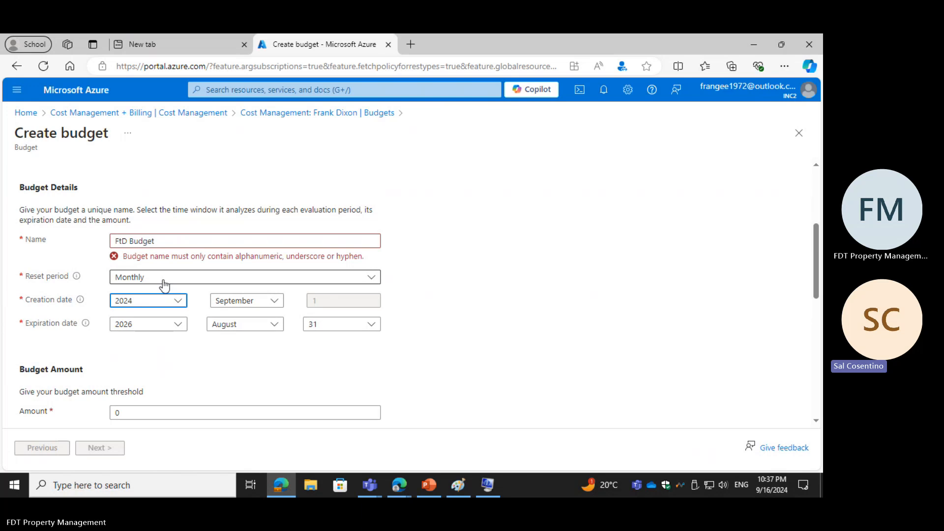
scroll(157, 375, down, 4)
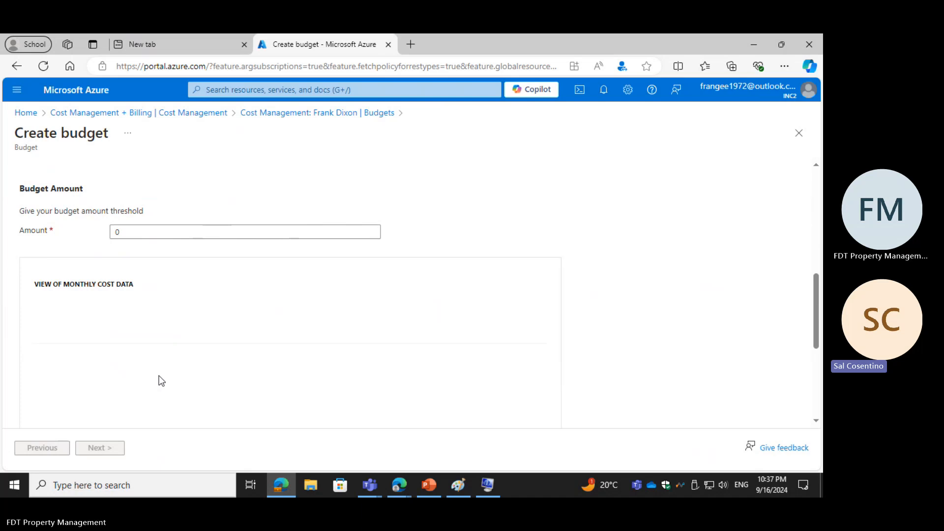
scroll(161, 380, up, 5)
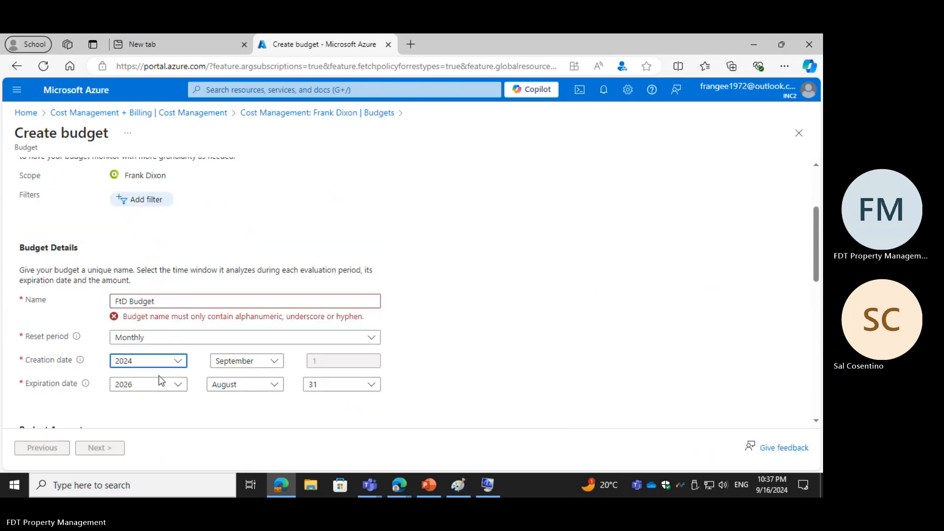
scroll(161, 380, up, 3)
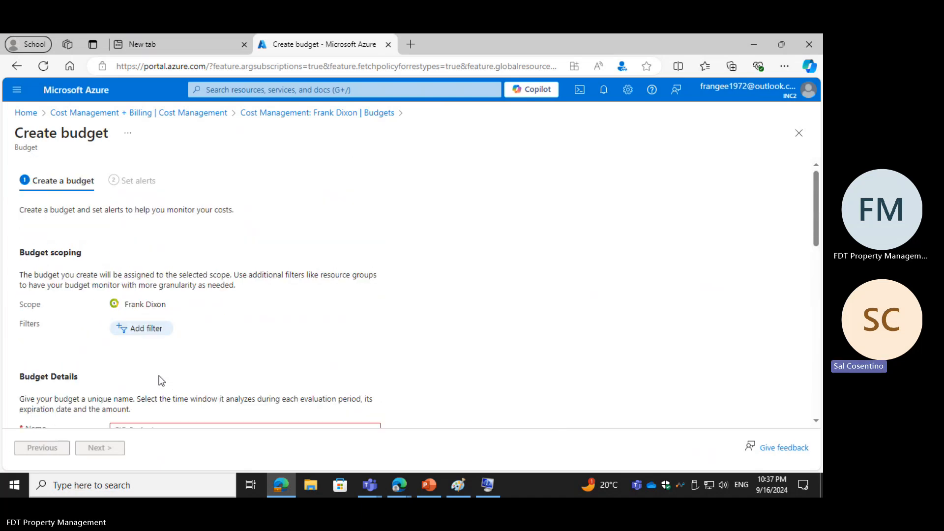
scroll(161, 380, down, 3)
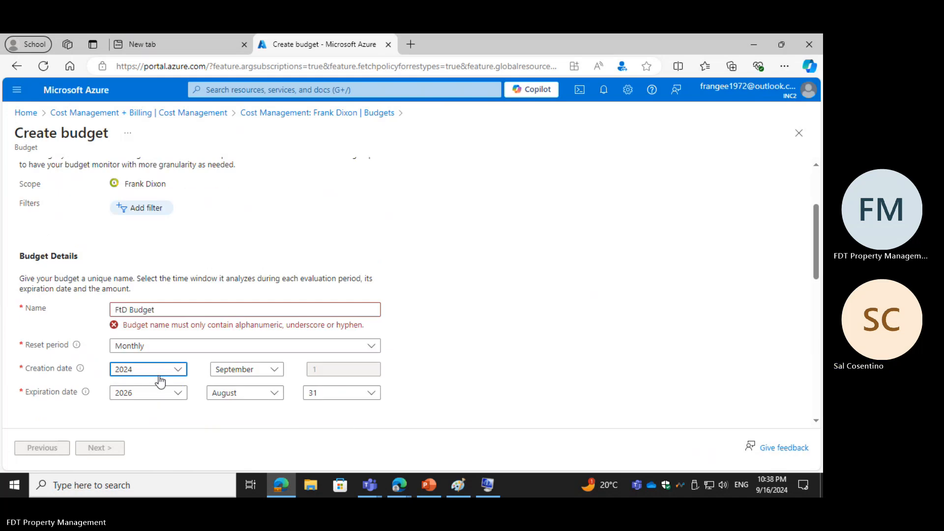
Step: Try the Annually reset period for the budget and set it back to Monthly
click(362, 346)
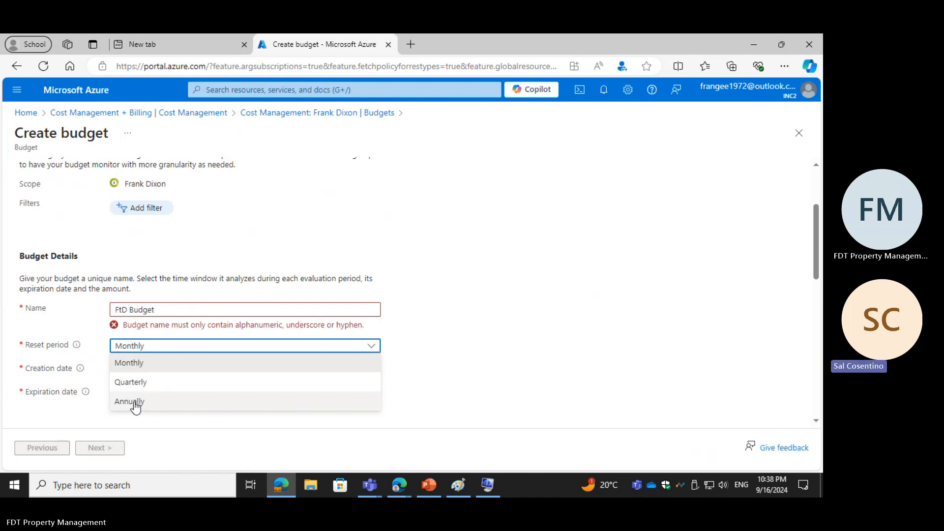
click(191, 399)
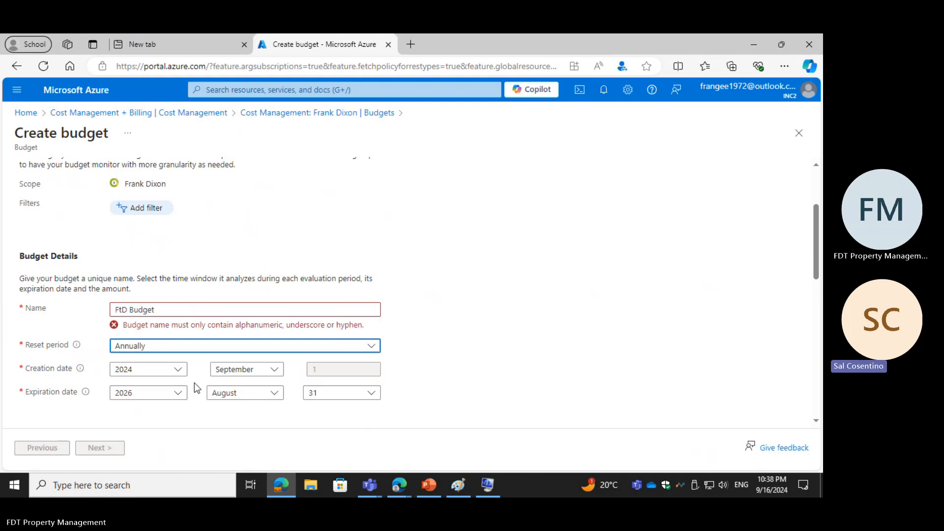
click(195, 348)
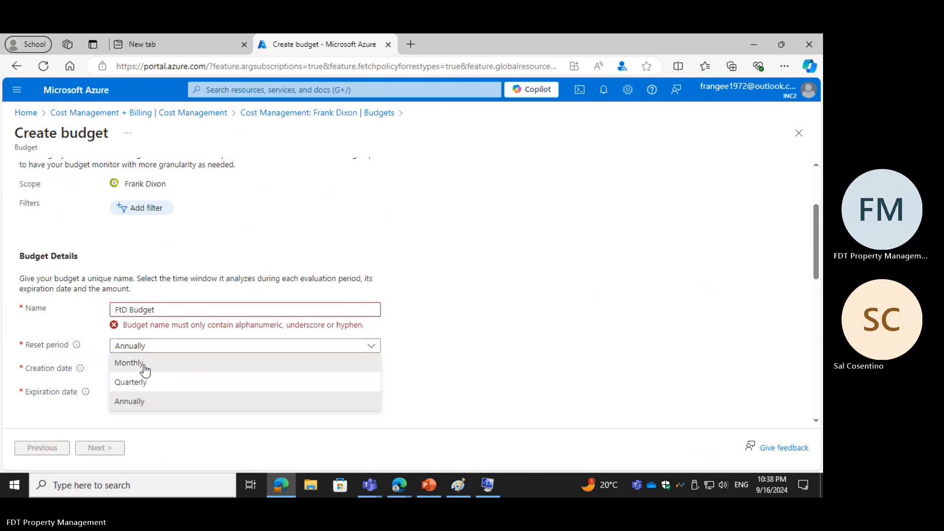
click(144, 366)
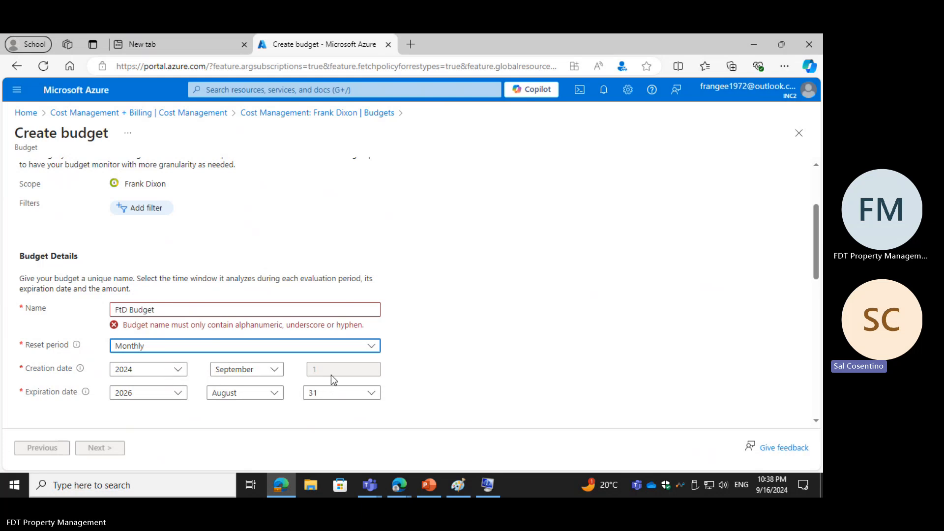
Step: Set the budget's expiration month to November and its expiration year to 2024
click(273, 394)
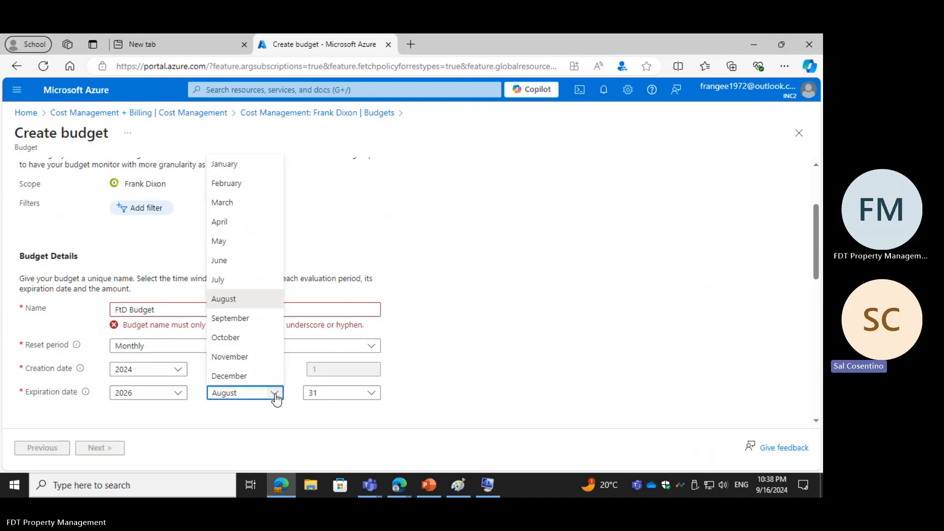
click(240, 358)
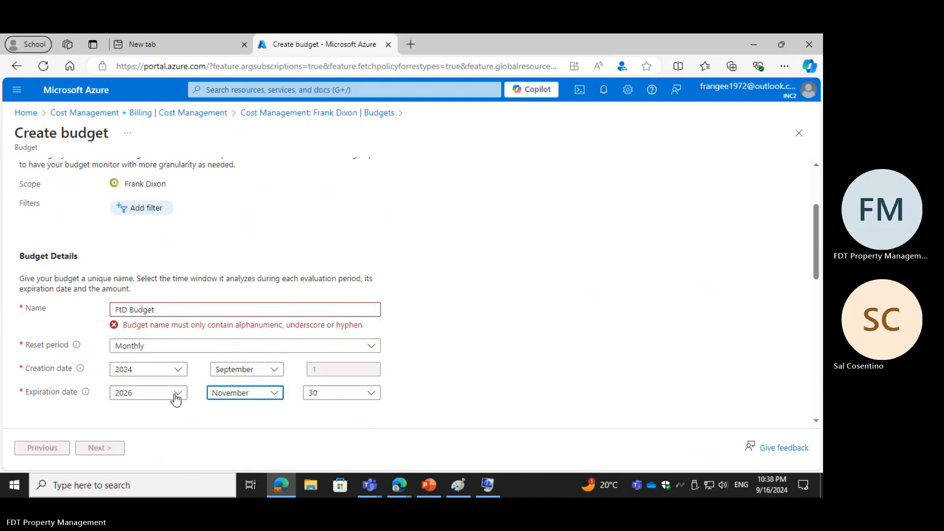
click(172, 396)
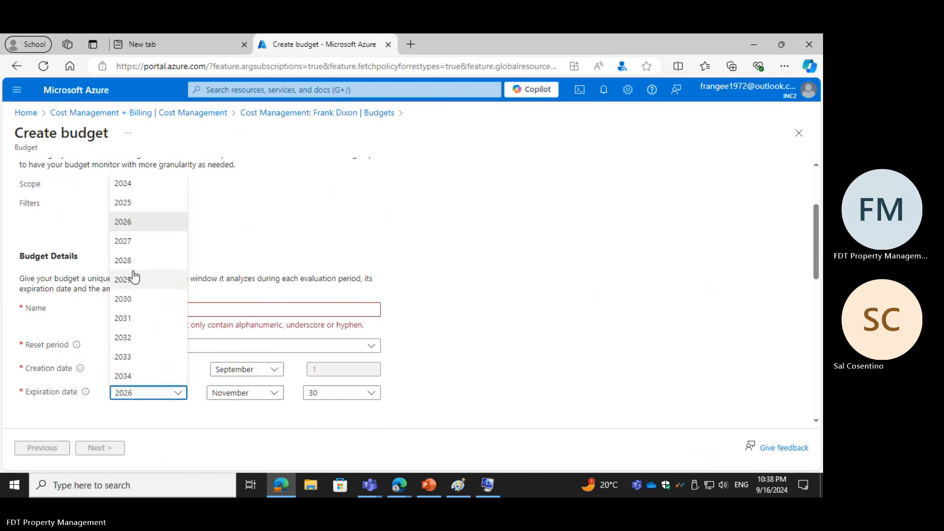
click(137, 188)
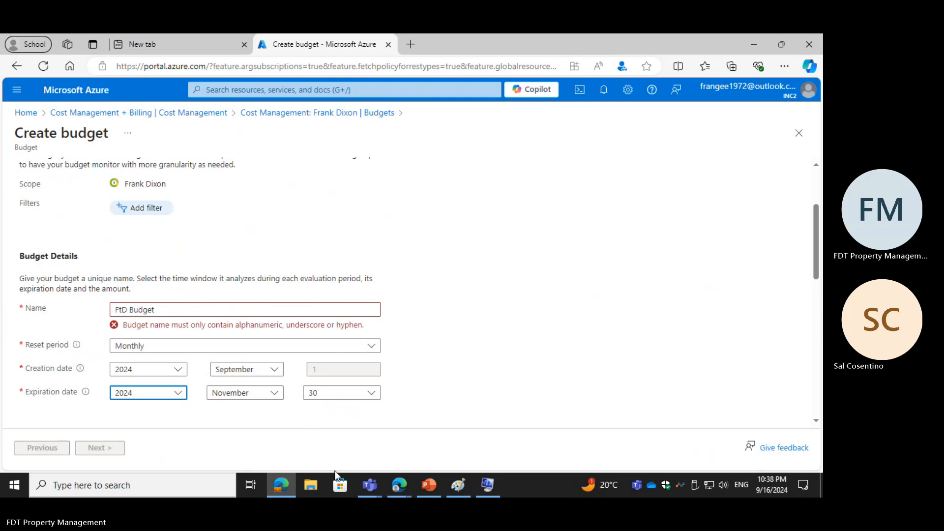
Step: Set the budget's expiration month to October and its expiration day to 18
click(320, 372)
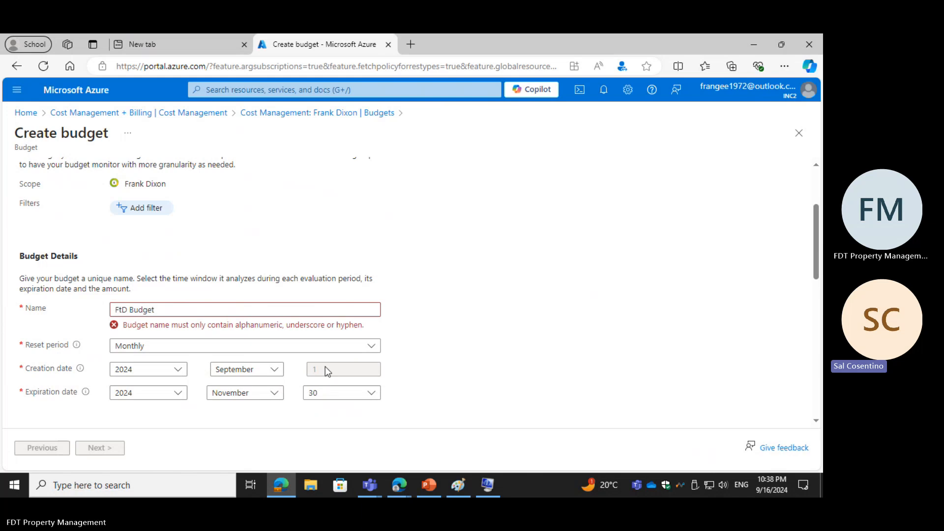
click(271, 394)
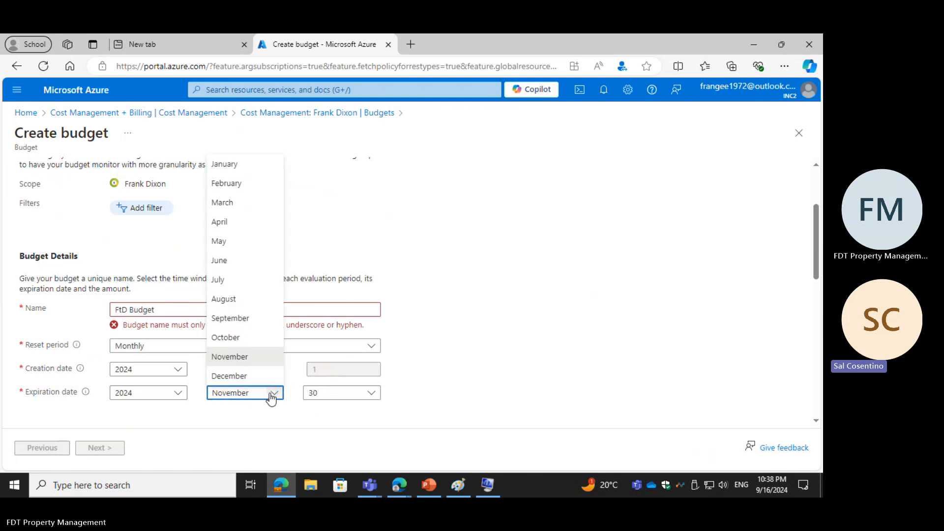
click(230, 319)
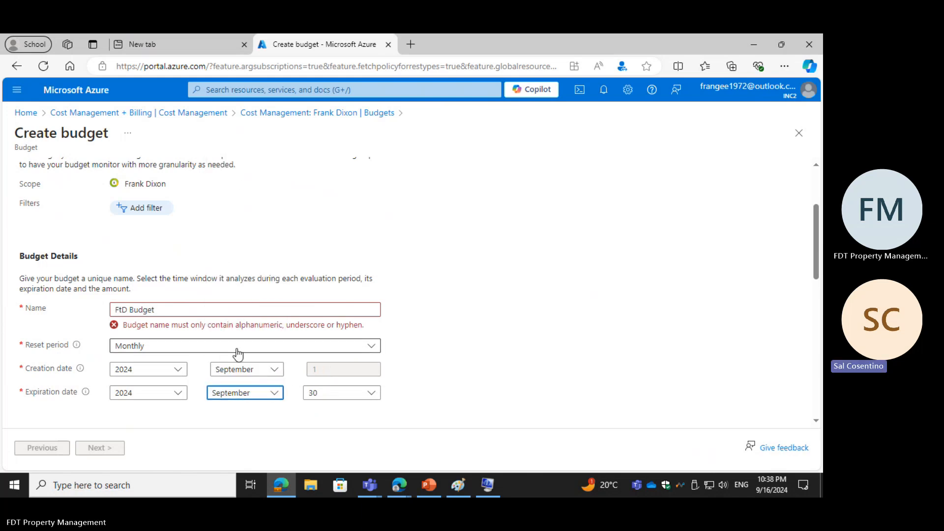
click(259, 392)
click(240, 339)
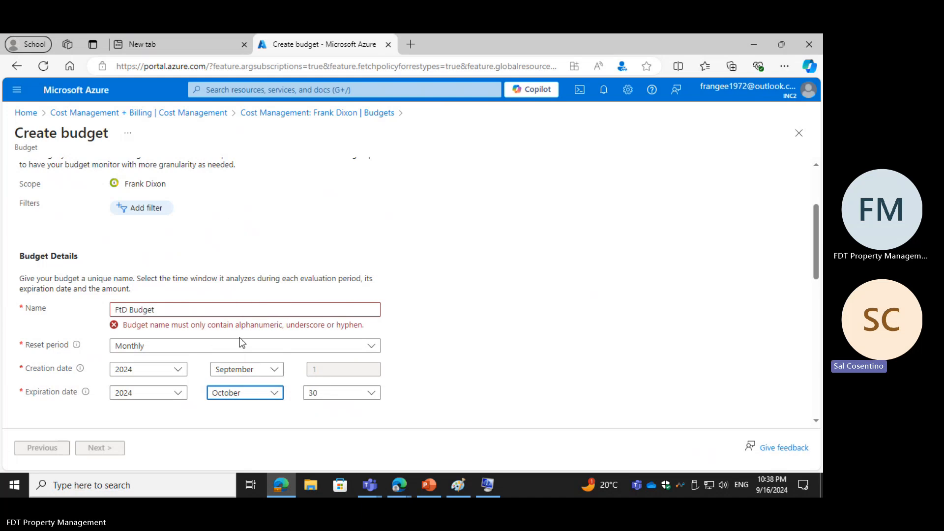
click(371, 394)
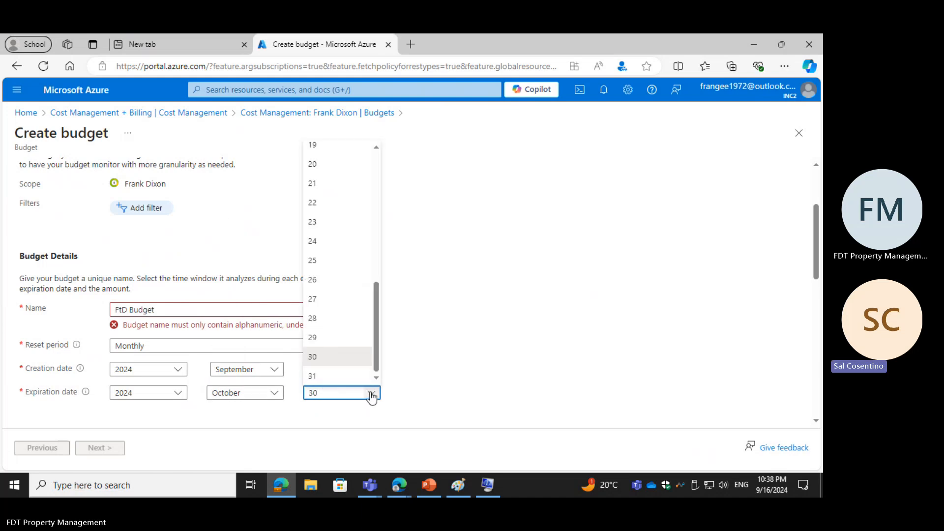
scroll(346, 283, up, 5)
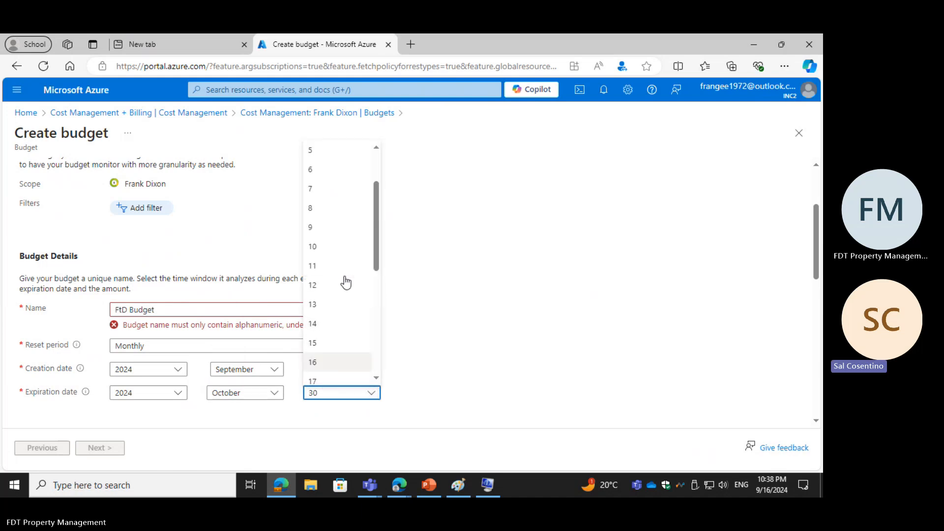
scroll(341, 290, down, 2)
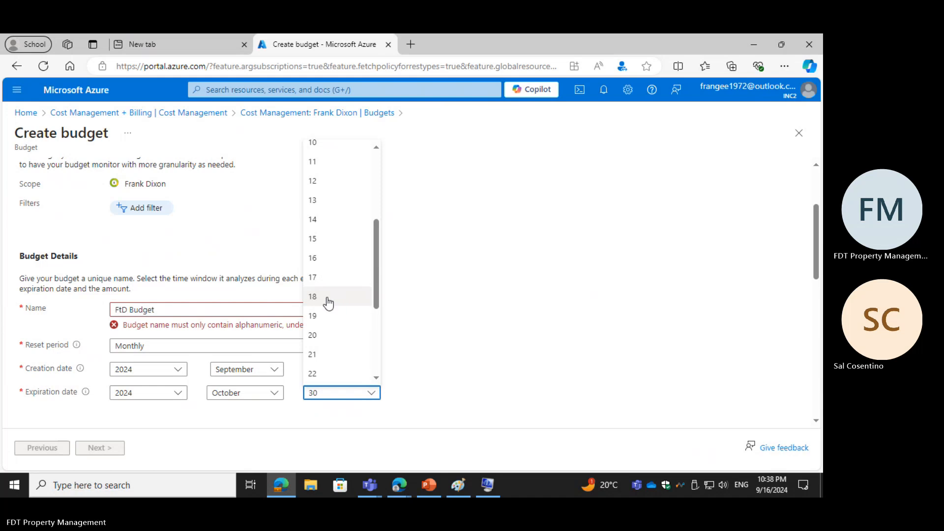
click(327, 297)
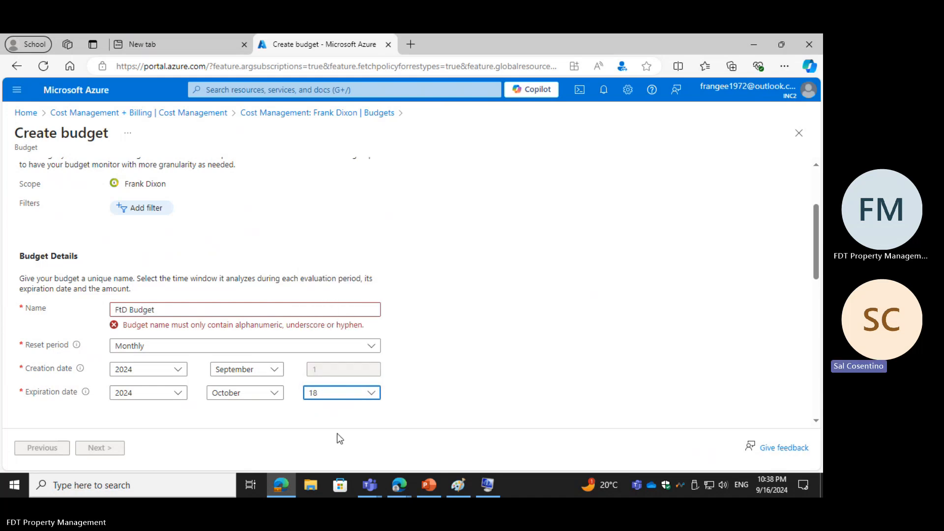
Step: Set the budget amount threshold to 5 and check the monthly cost view below it
scroll(224, 426, down, 5)
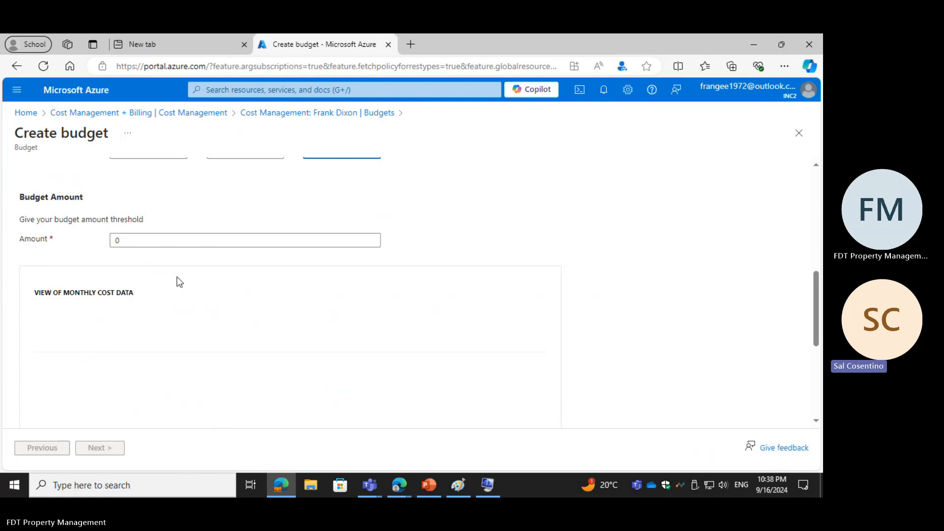
click(147, 240)
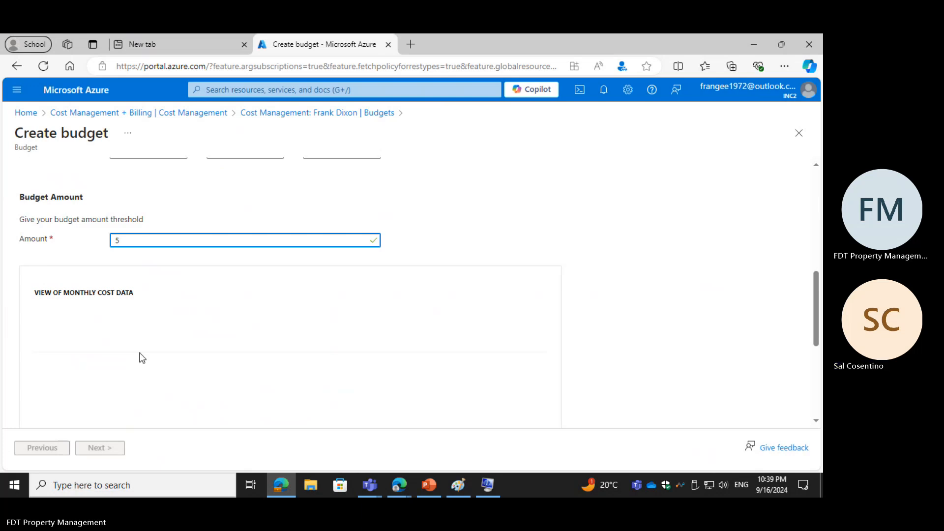
scroll(140, 354, down, 3)
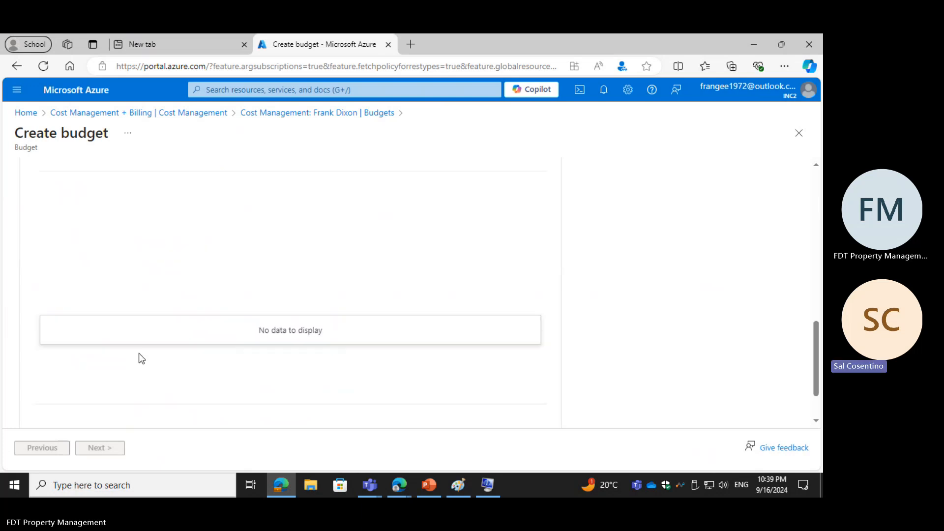
scroll(140, 357, up, 3)
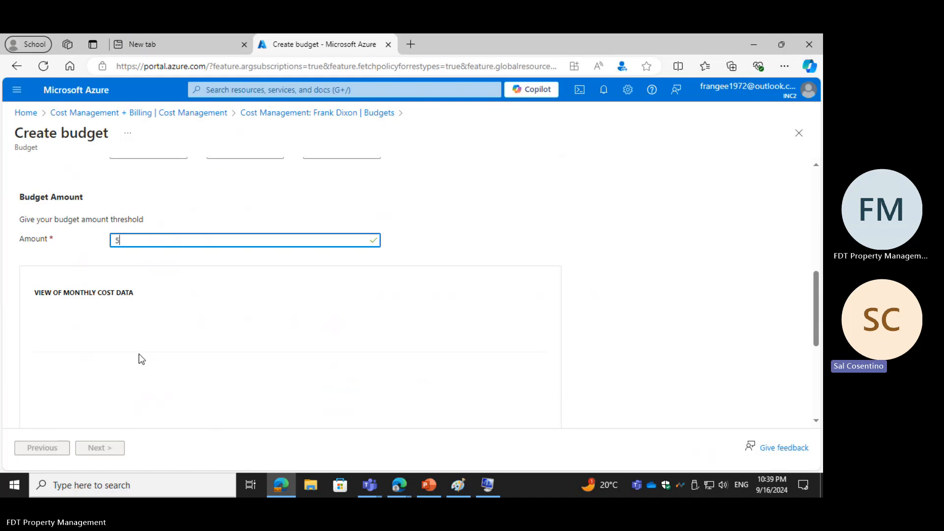
Step: Correct the budget name to "FtdBudget", without a space and with a lowercase d
scroll(139, 355, up, 3)
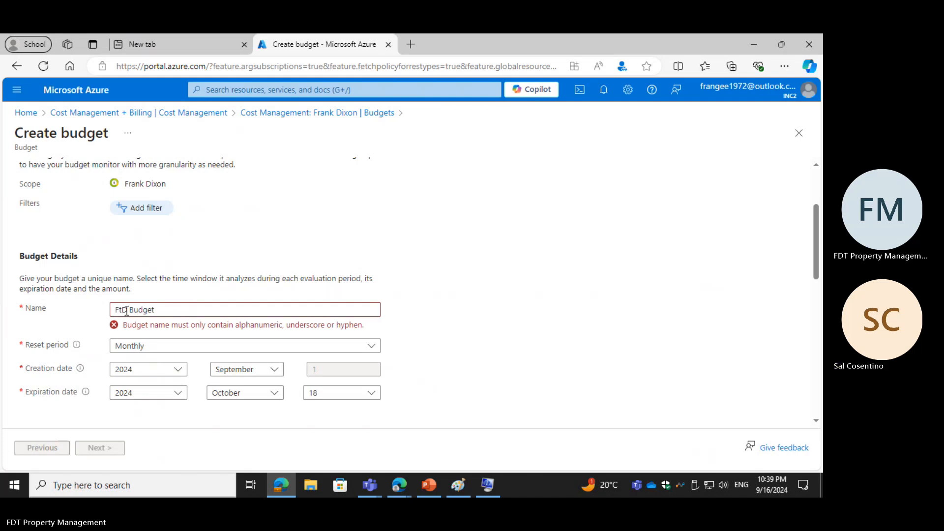
click(128, 310)
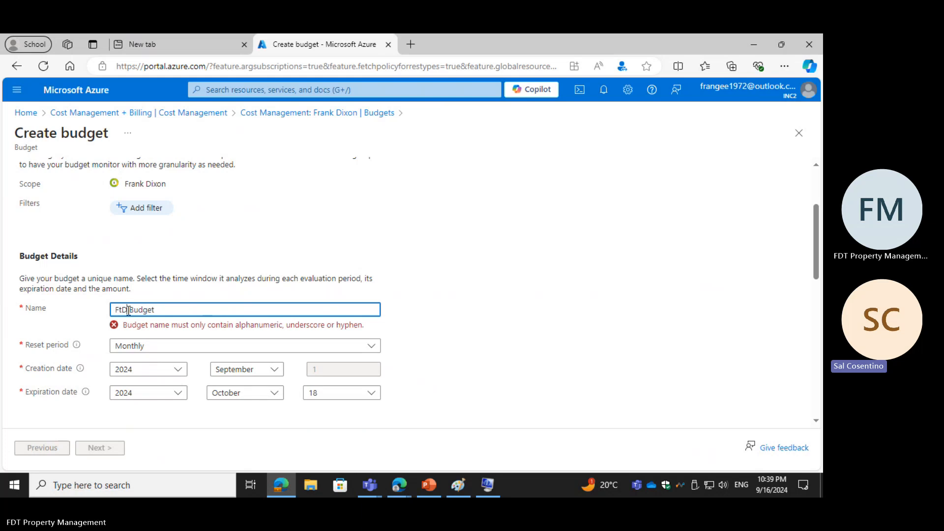
key(BackSpace)
text(d)
key(Delete)
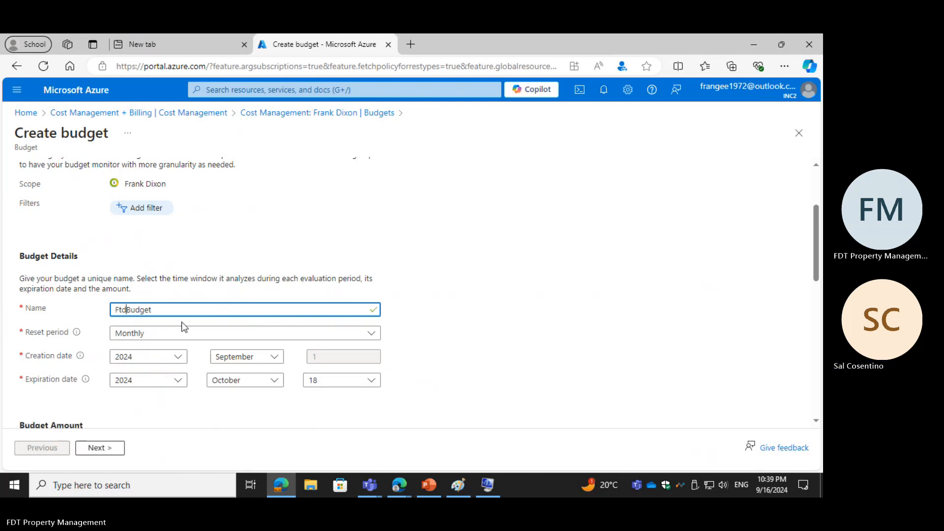
Step: Proceed to the budget's alert settings and add an Actual alert condition at 80% of budget
scroll(181, 321, down, 1)
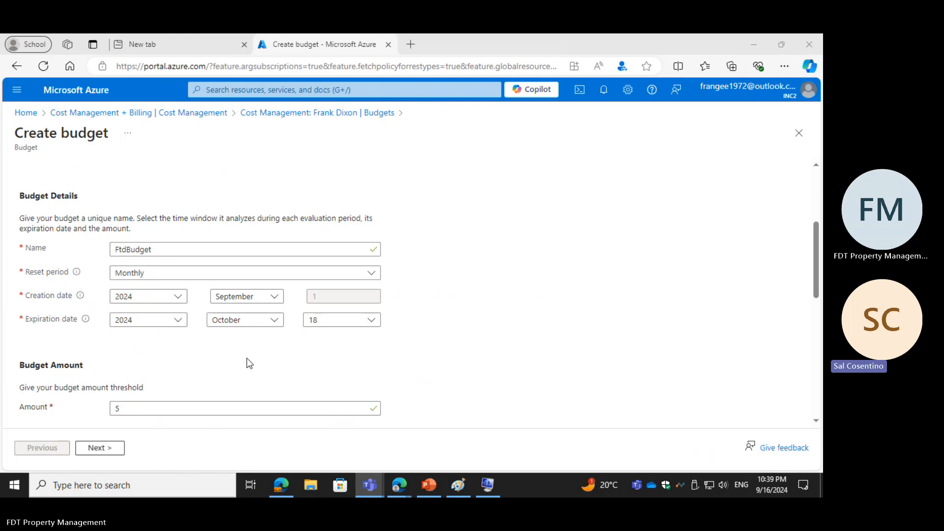
scroll(249, 363, down, 2)
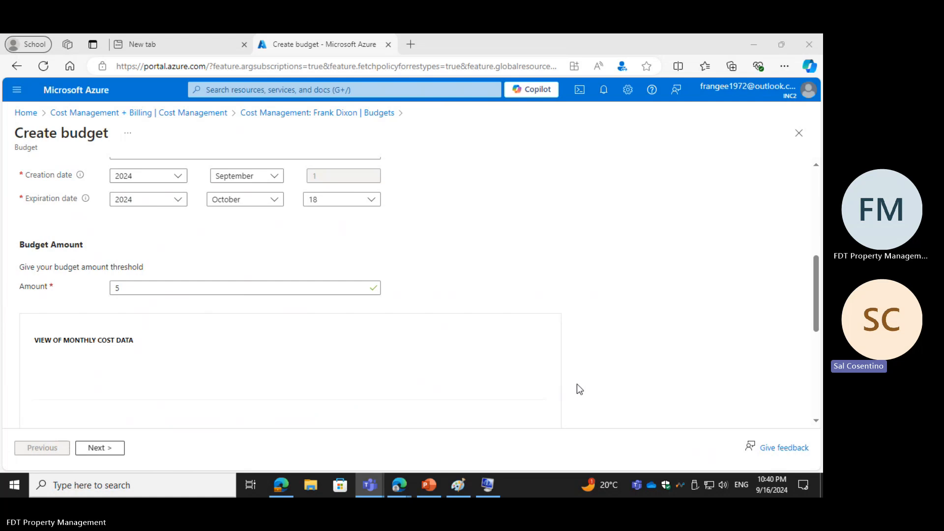
click(97, 448)
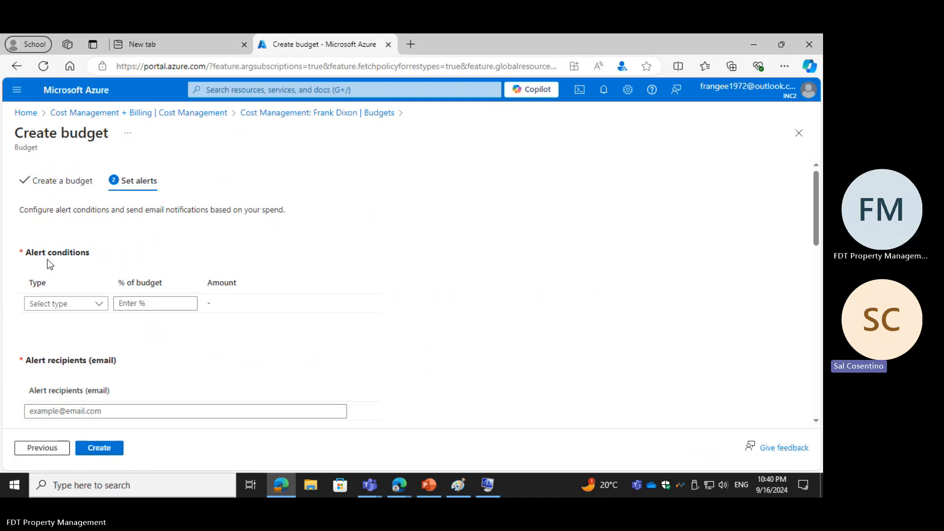
click(99, 307)
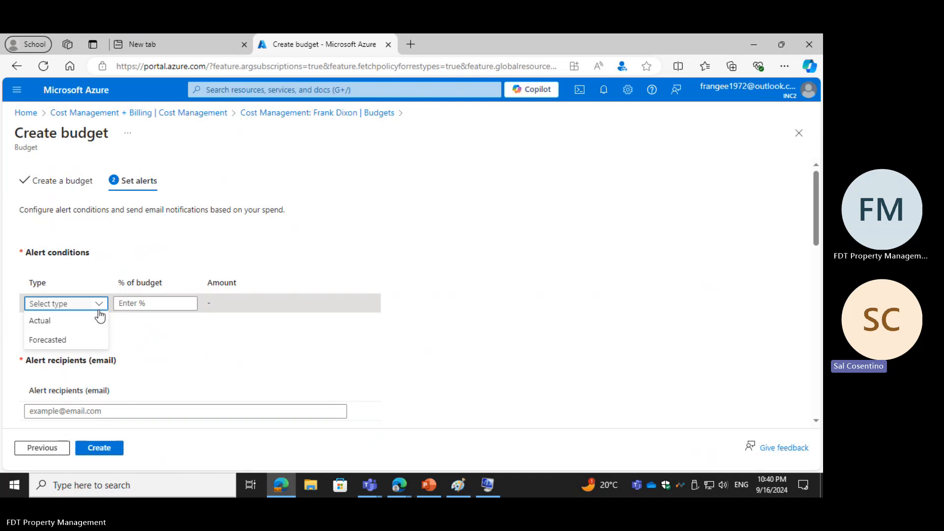
click(46, 320)
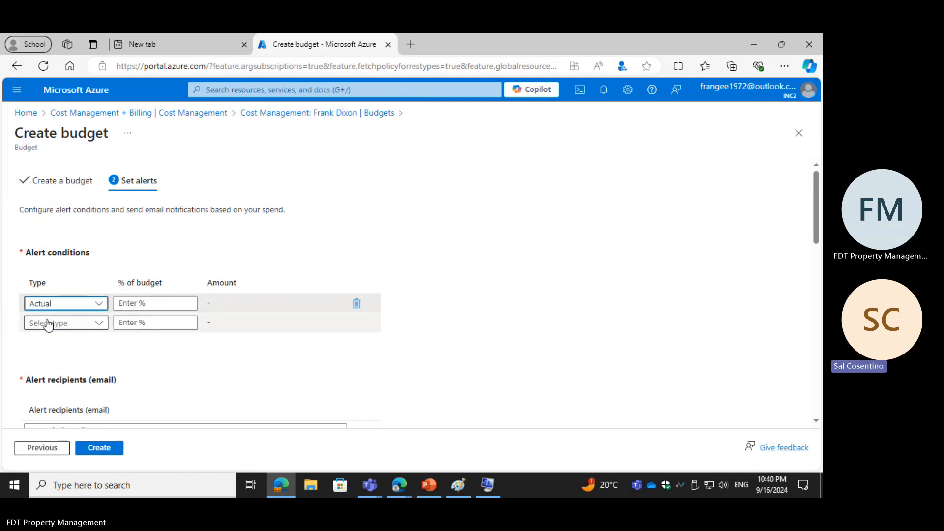
click(151, 304)
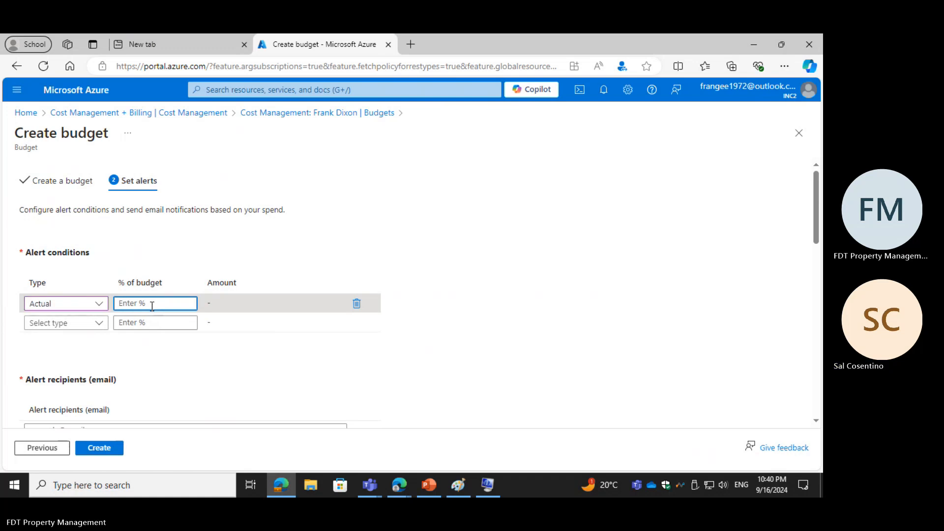
text(80)
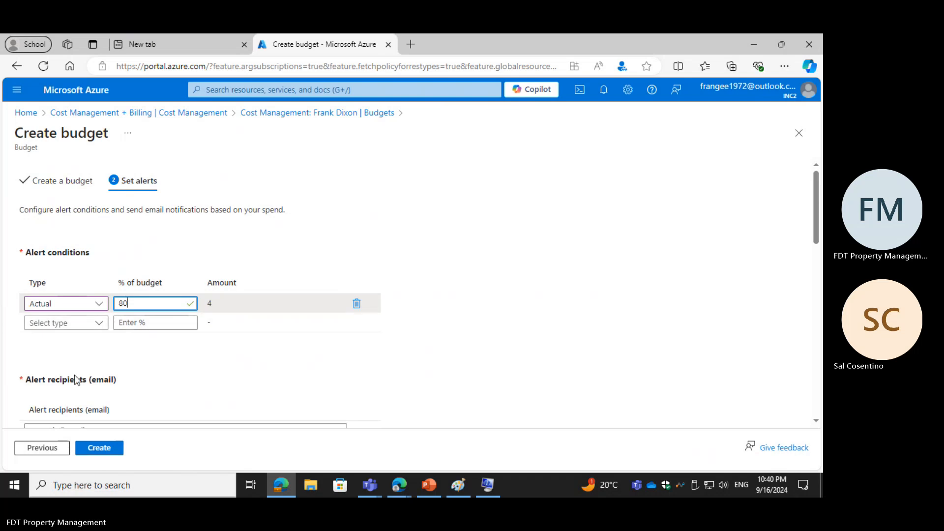
Step: Fill in the alert recipient's e-mail with the saved Outlook address
scroll(78, 389, down, 2)
scroll(77, 394, down, 1)
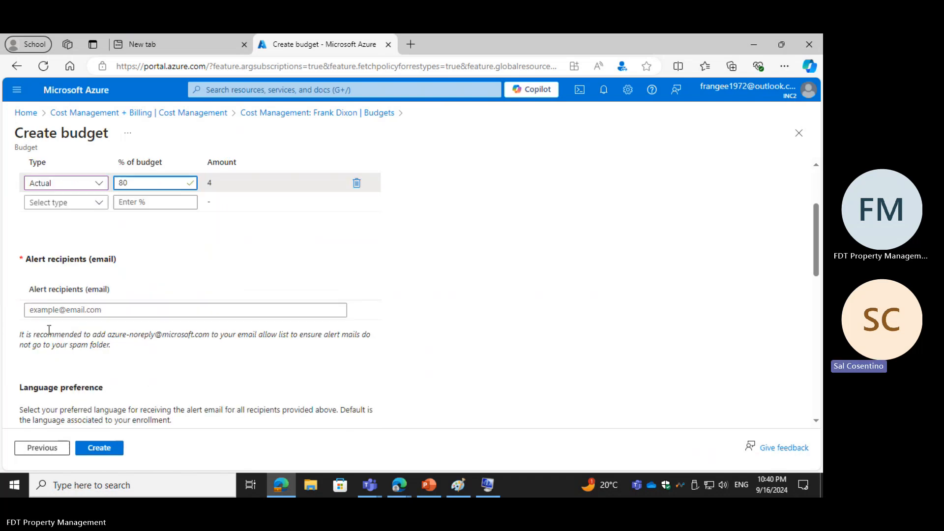
click(54, 310)
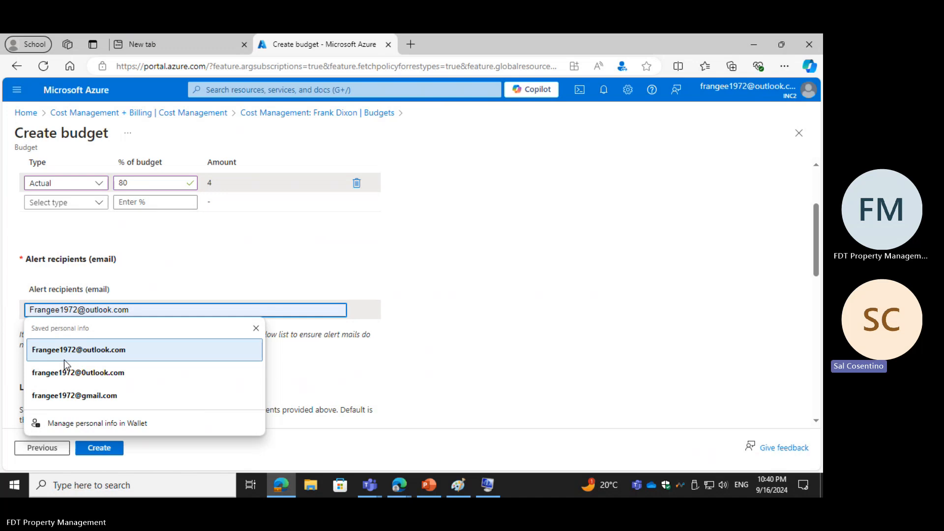
click(69, 348)
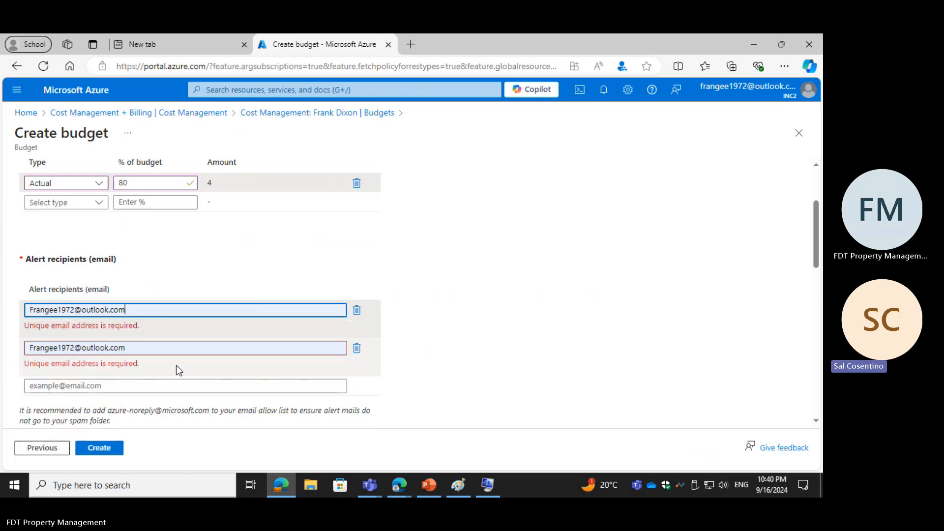
Step: Clear the duplicate alert recipient e-mail and delete its row
scroll(176, 370, down, 3)
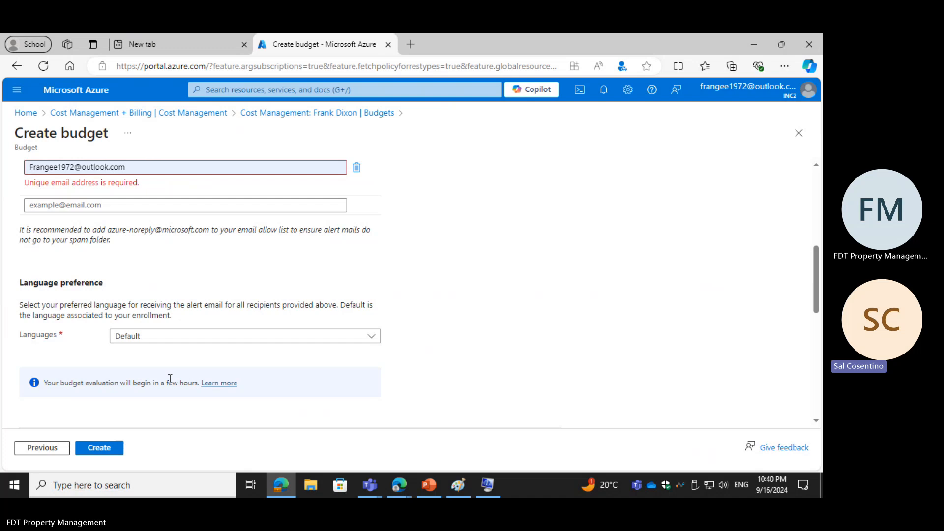
scroll(170, 379, up, 1)
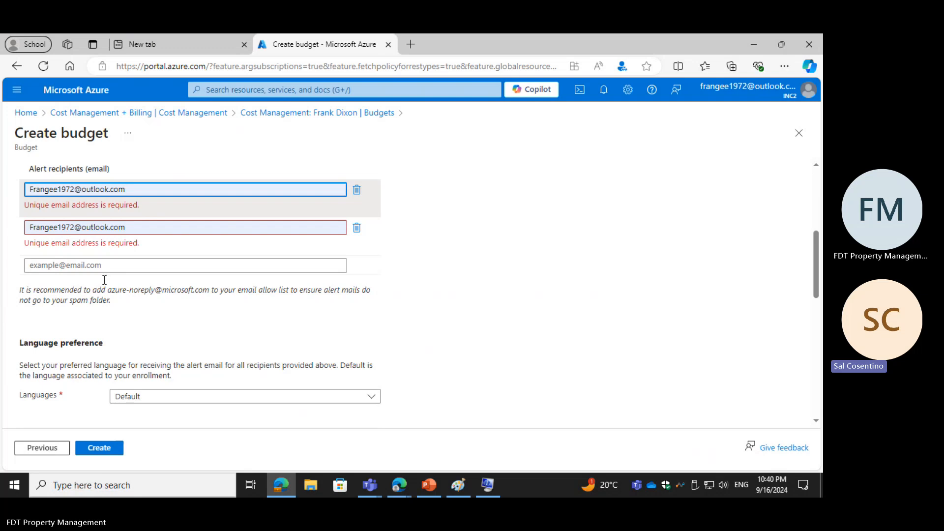
drag(28, 230, 185, 241)
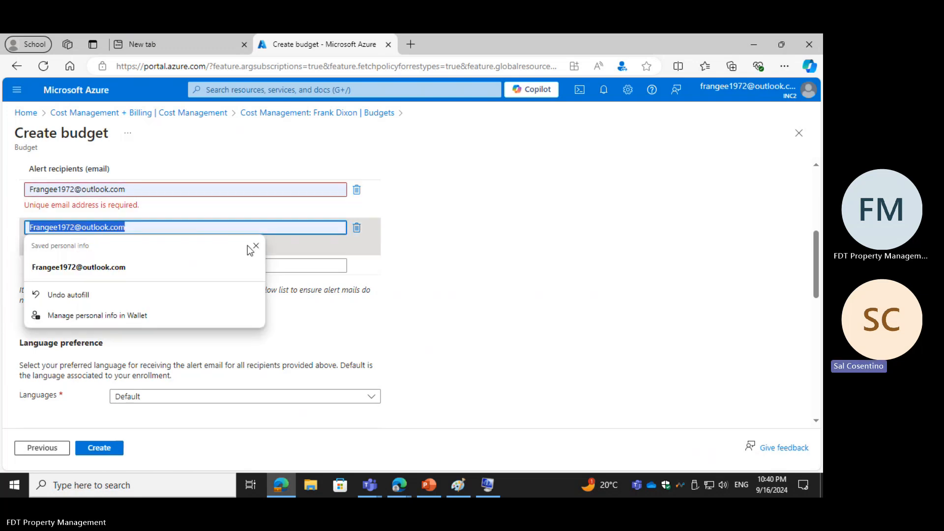
key(BackSpace)
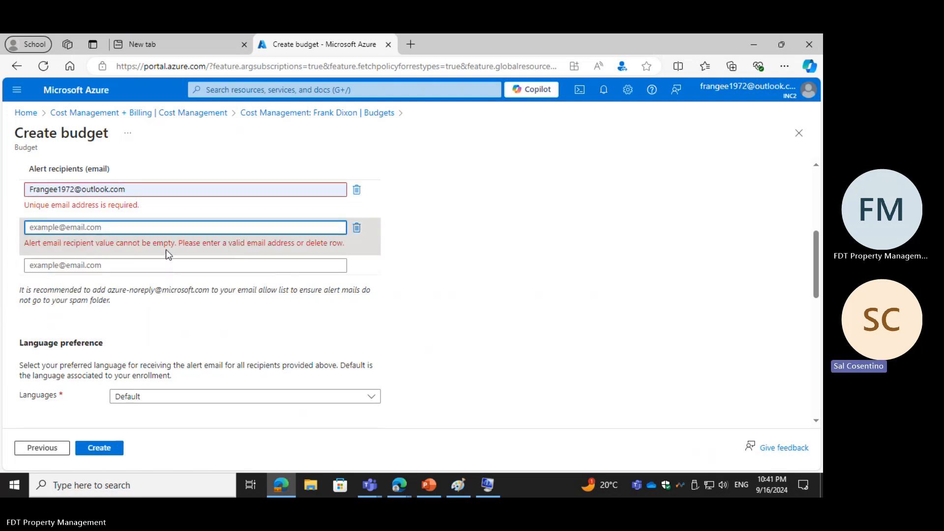
click(356, 228)
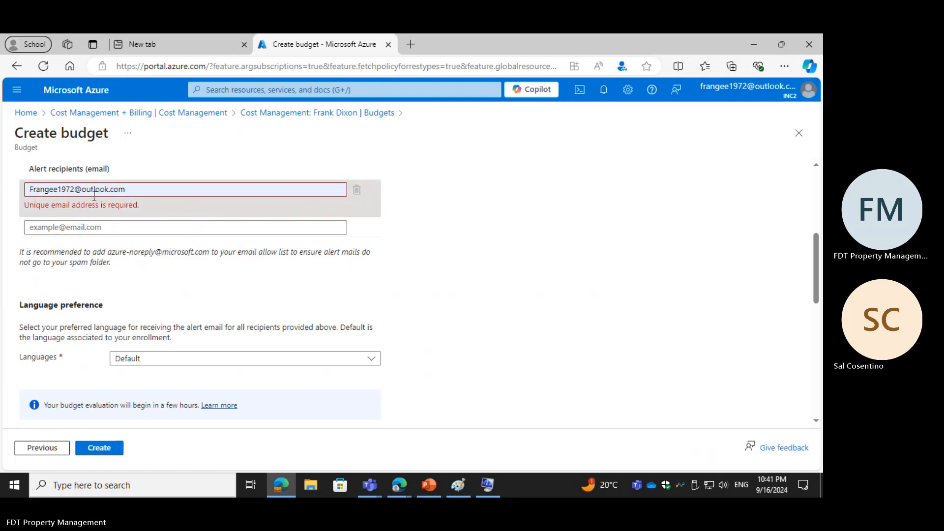
Step: Change the first letter of the remaining alert recipient's e-mail to lowercase
click(30, 192)
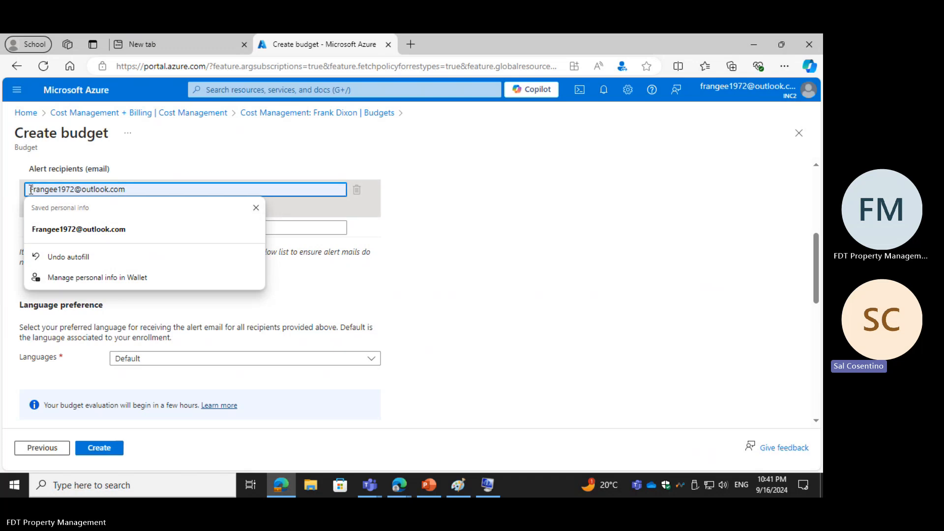
drag(28, 190, 36, 189)
text(f)
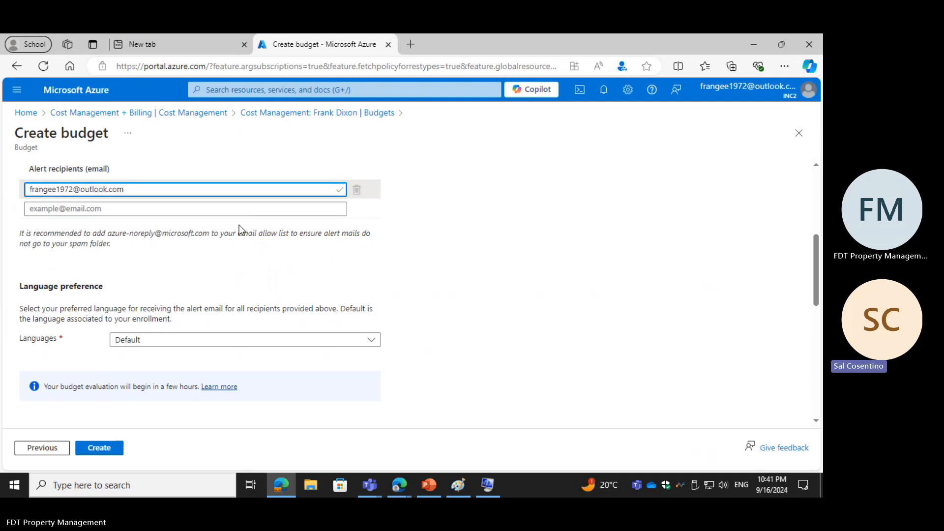
Step: Review the alert language preference and monthly cost view, and create the budget
scroll(113, 285, down, 1)
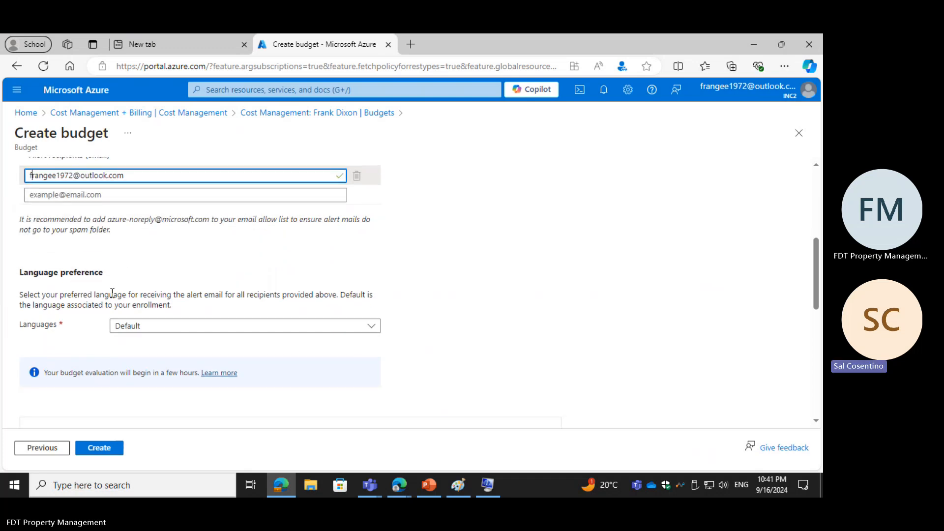
scroll(112, 293, down, 2)
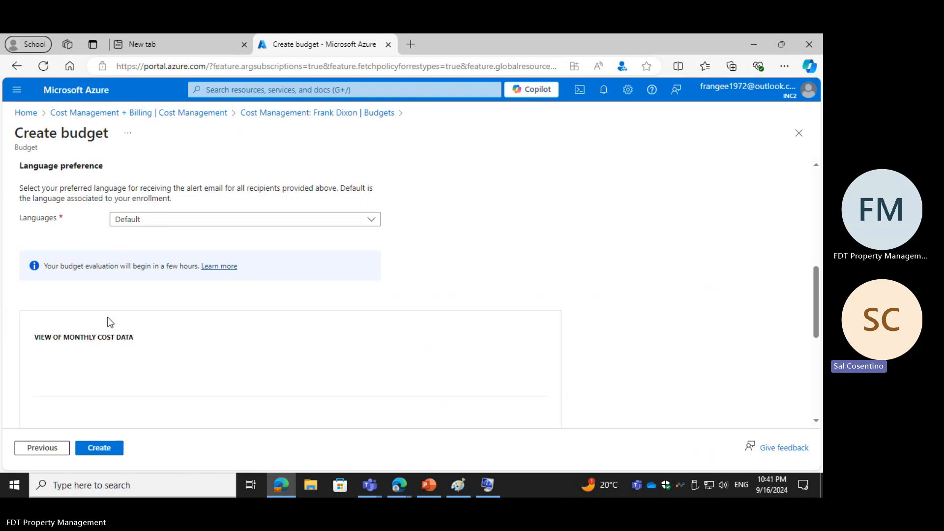
click(99, 448)
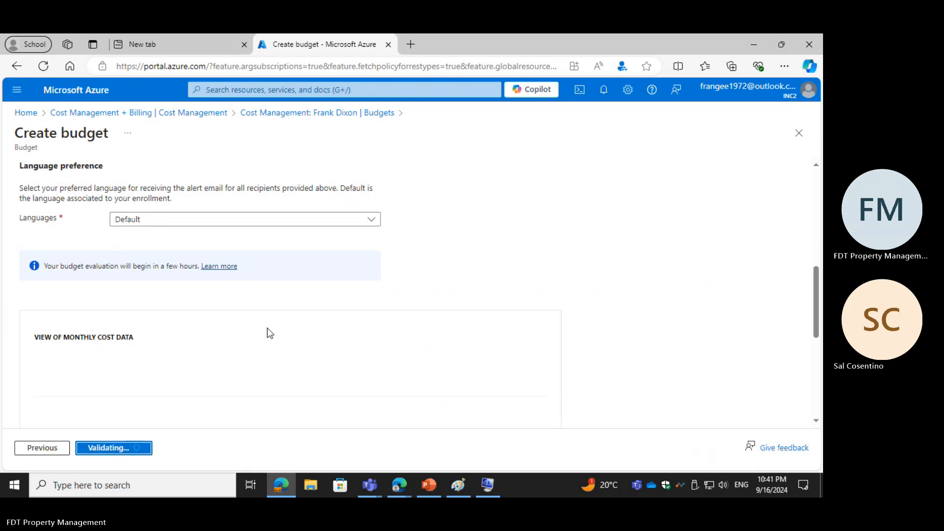
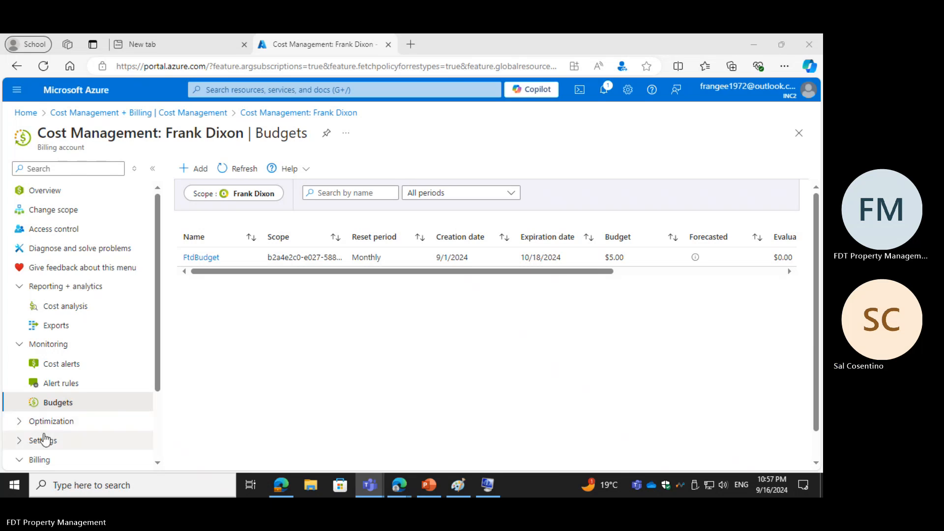
Step: Expand the Billing section of Cost Management and open the Usage + charges page
click(43, 460)
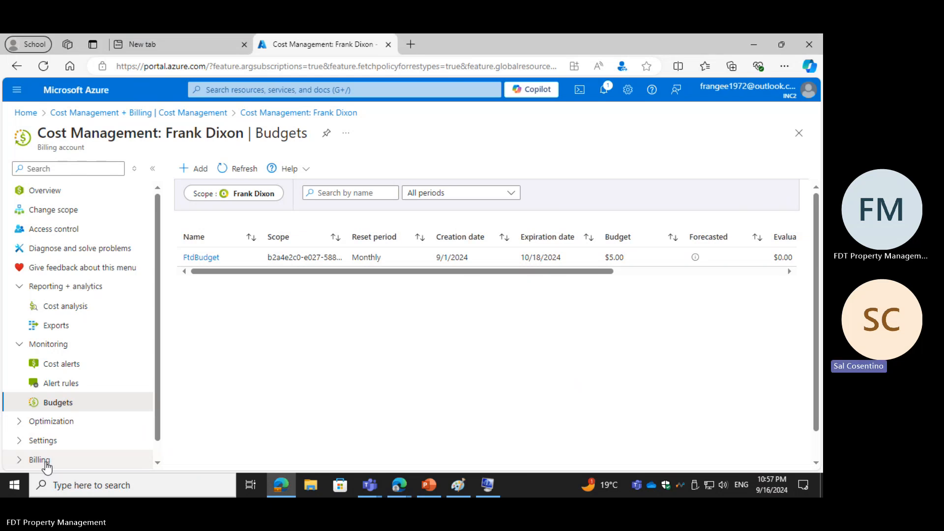
click(41, 462)
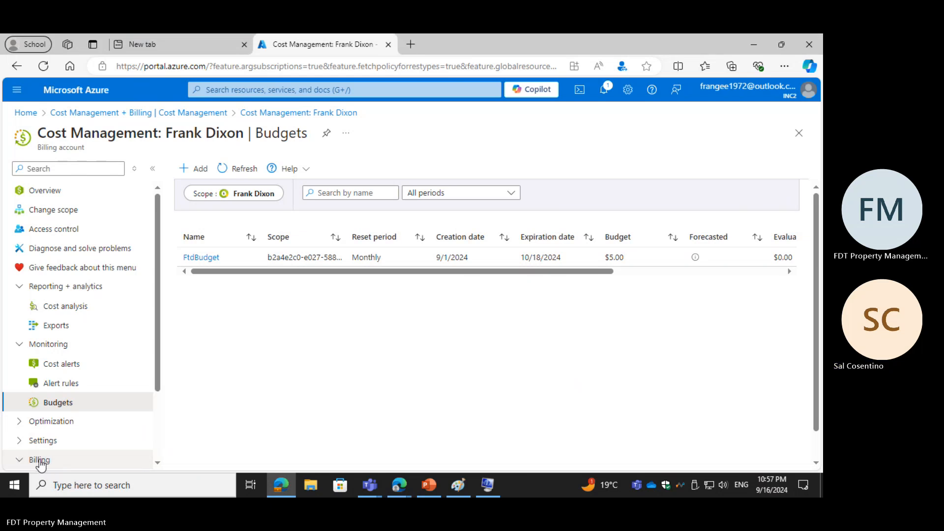
click(41, 464)
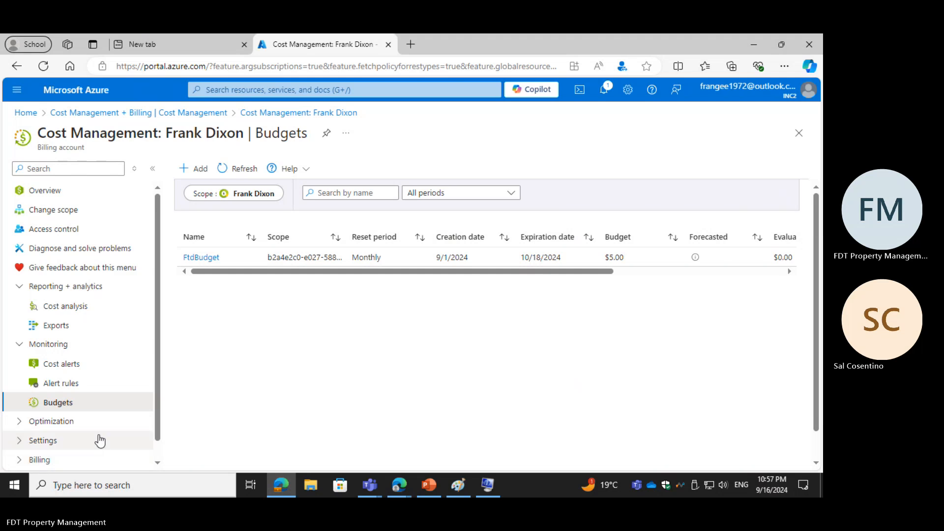
scroll(186, 422, down, 1)
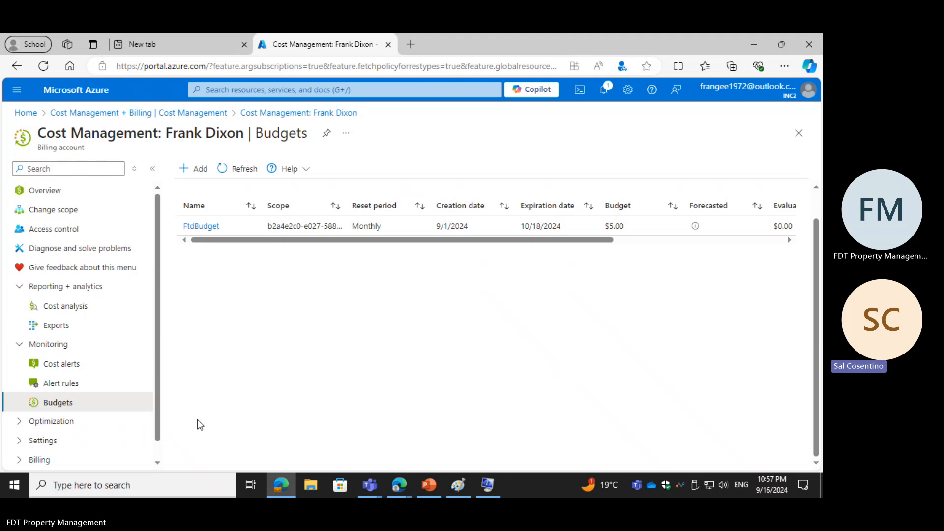
click(45, 460)
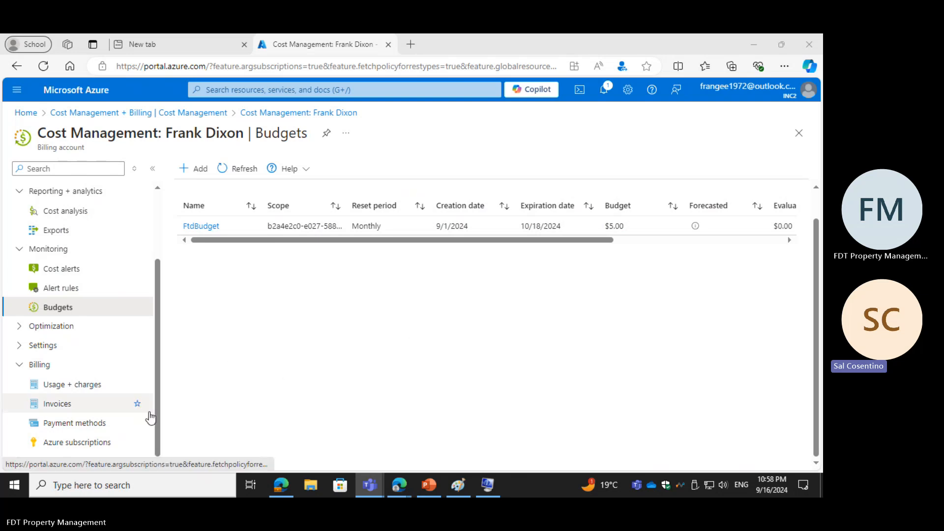
click(82, 389)
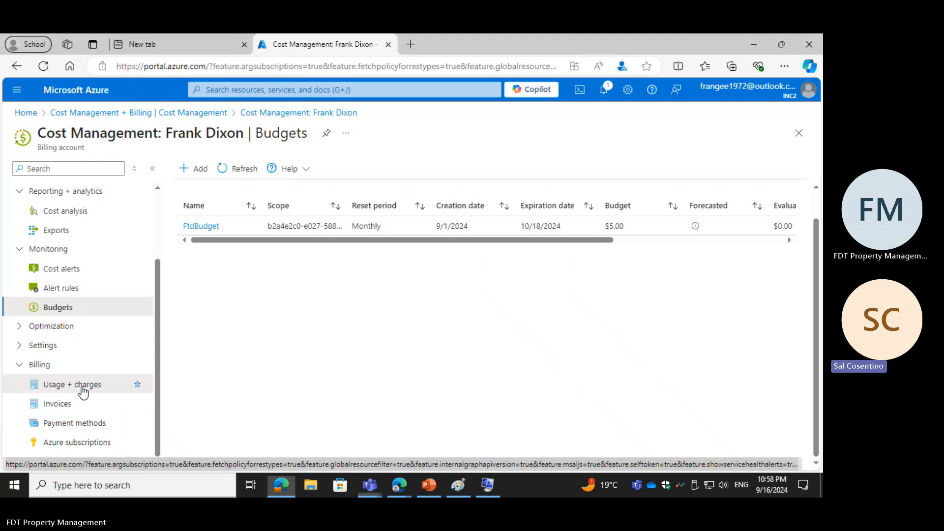
click(82, 389)
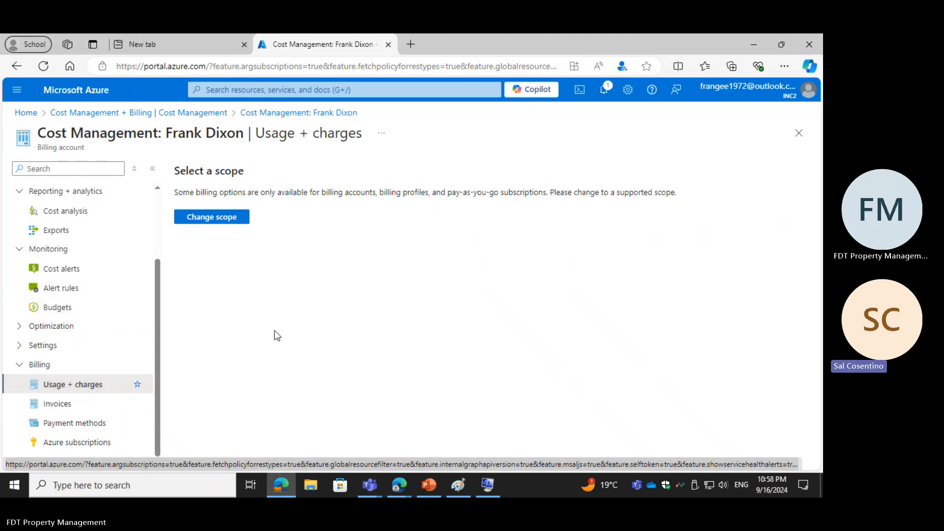
Step: Change the Usage + charges scope to Azure subscription 1
click(229, 220)
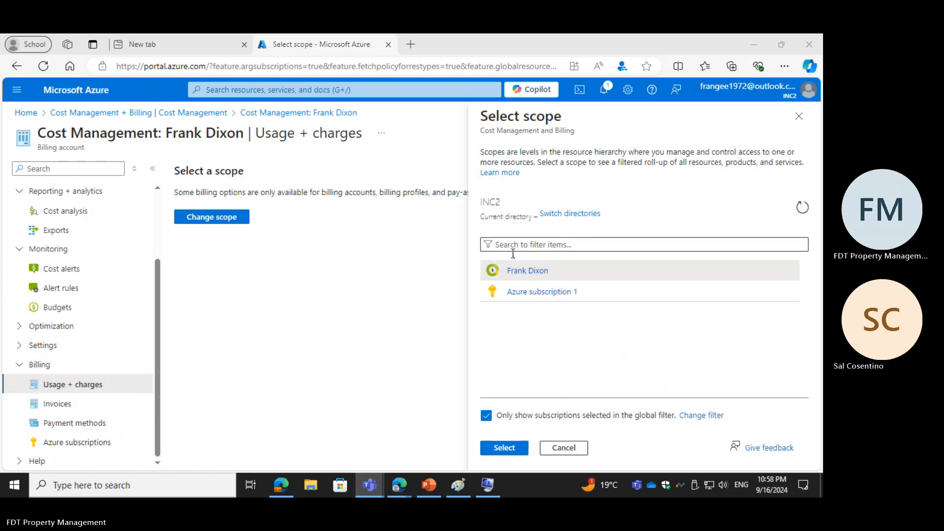
click(513, 292)
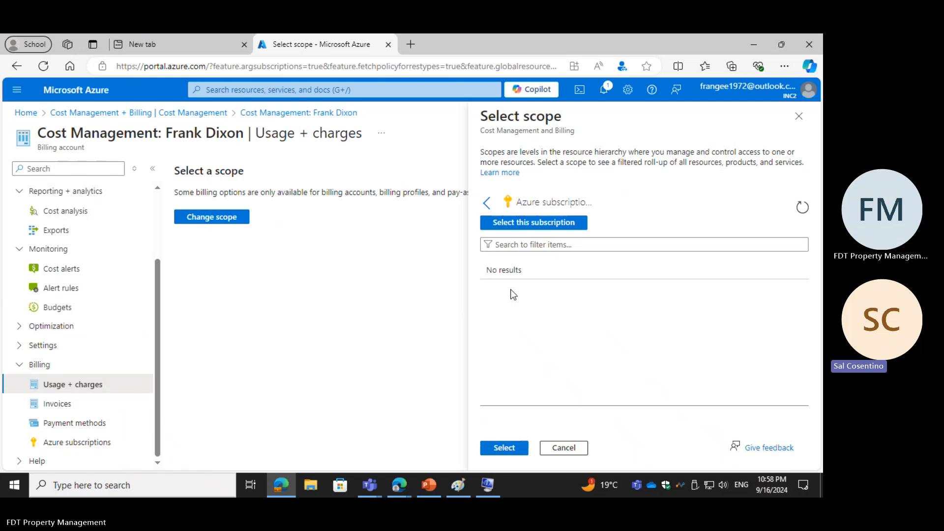
click(527, 227)
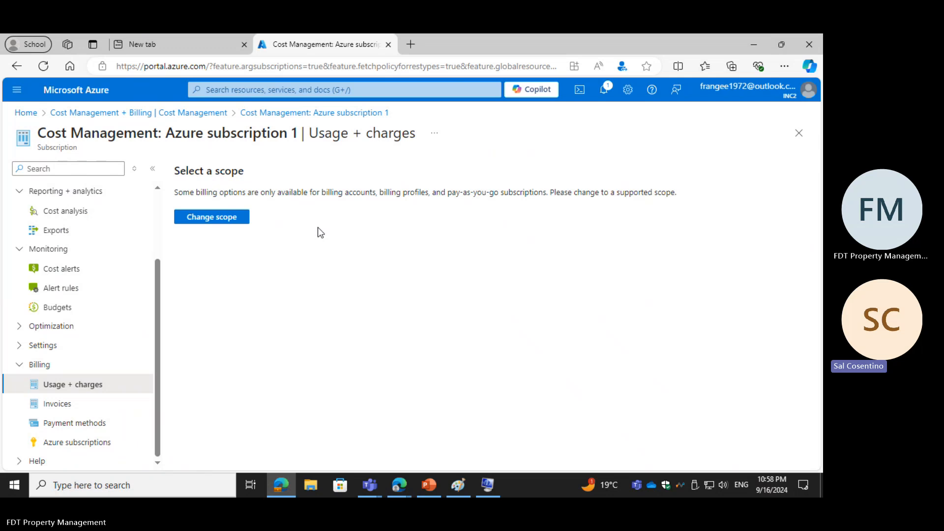
Step: Return to the portal home page, look over its services, and open the virtual machines list
click(27, 112)
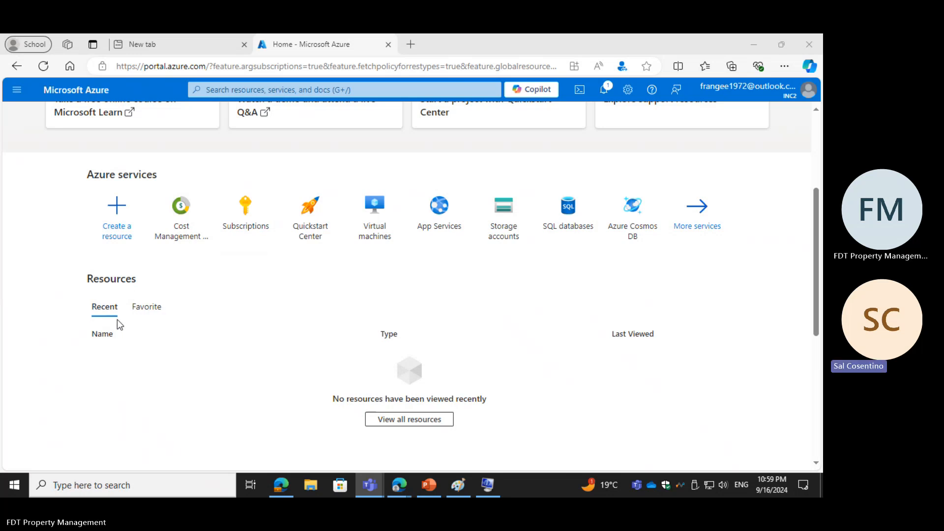
scroll(185, 281, up, 4)
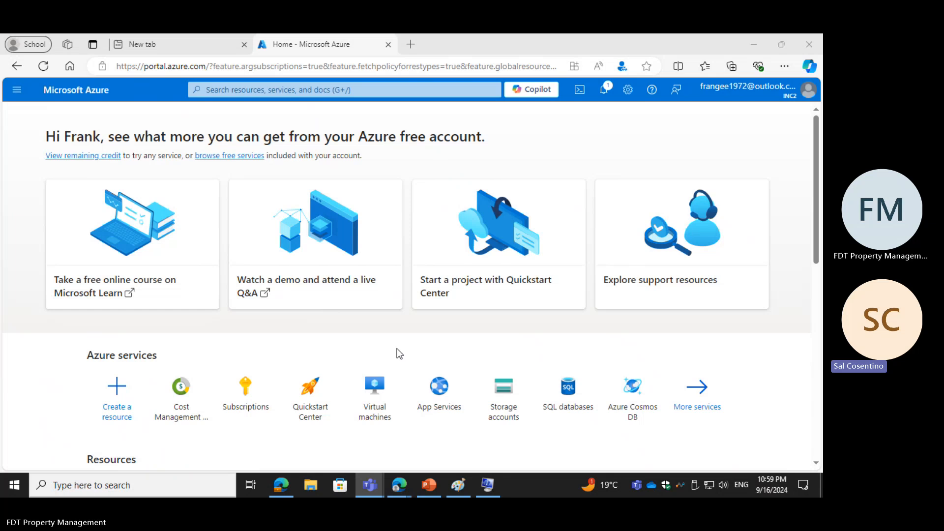
click(338, 343)
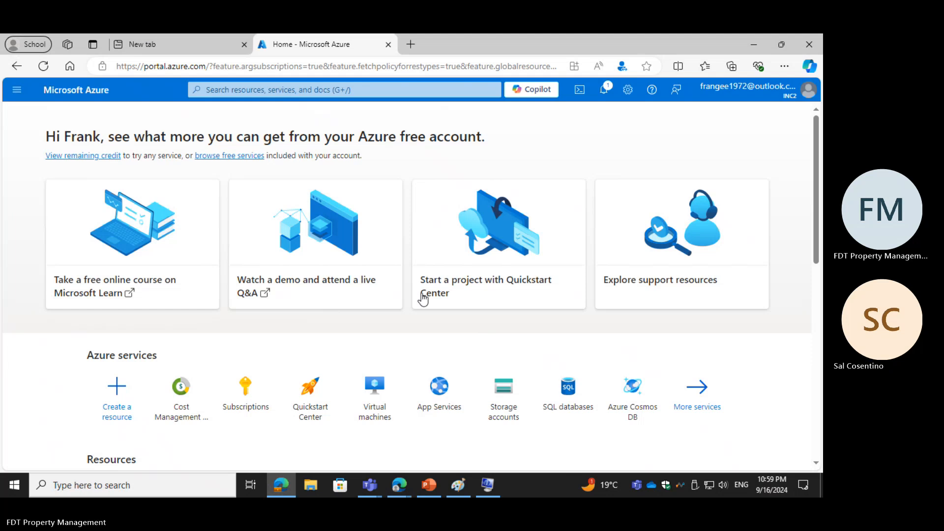
click(17, 91)
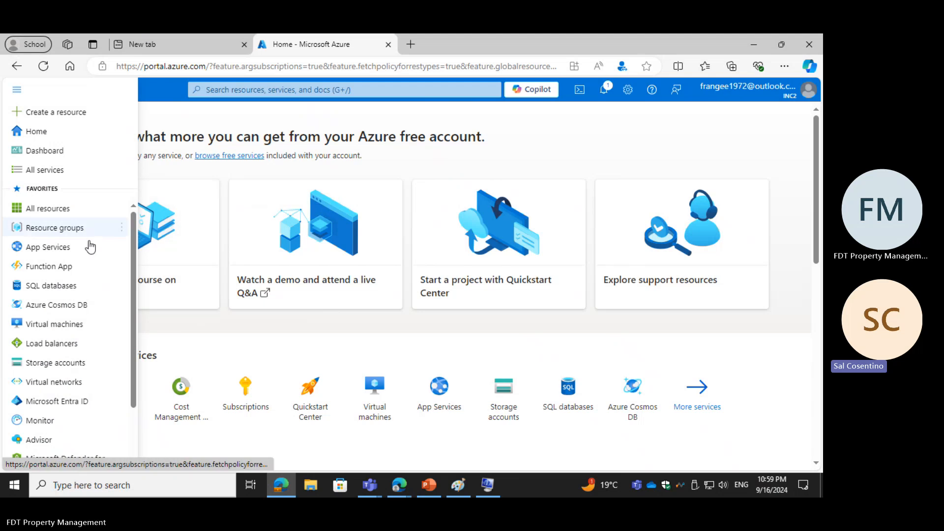
click(46, 325)
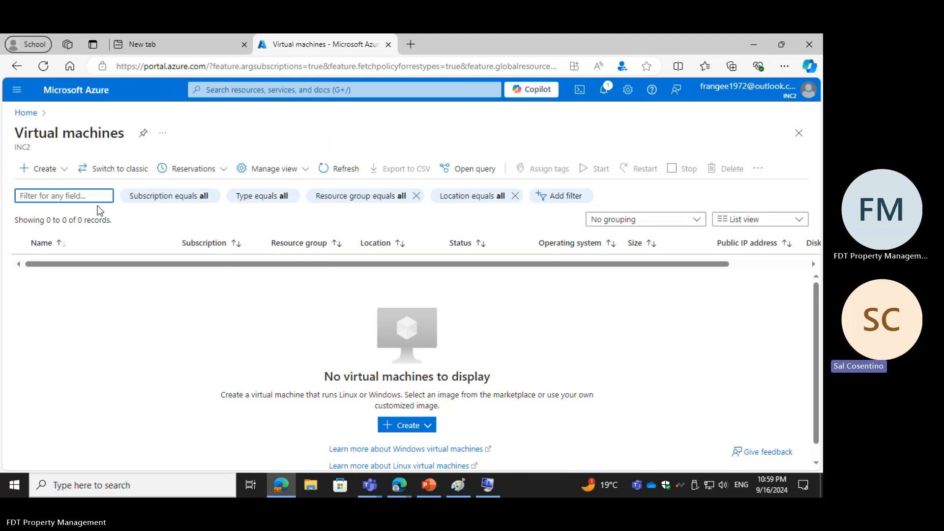
Step: Reload the virtual machines list and start creating an Azure virtual machine
click(31, 169)
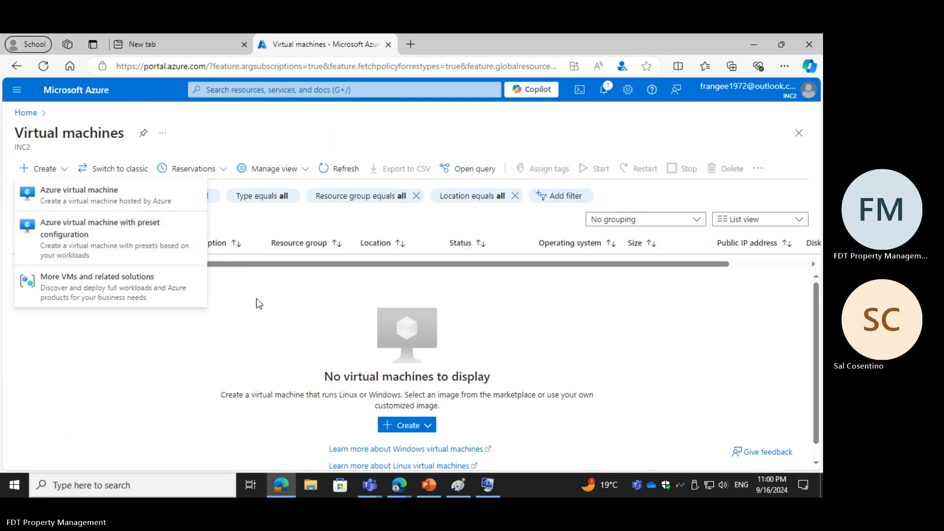
click(244, 306)
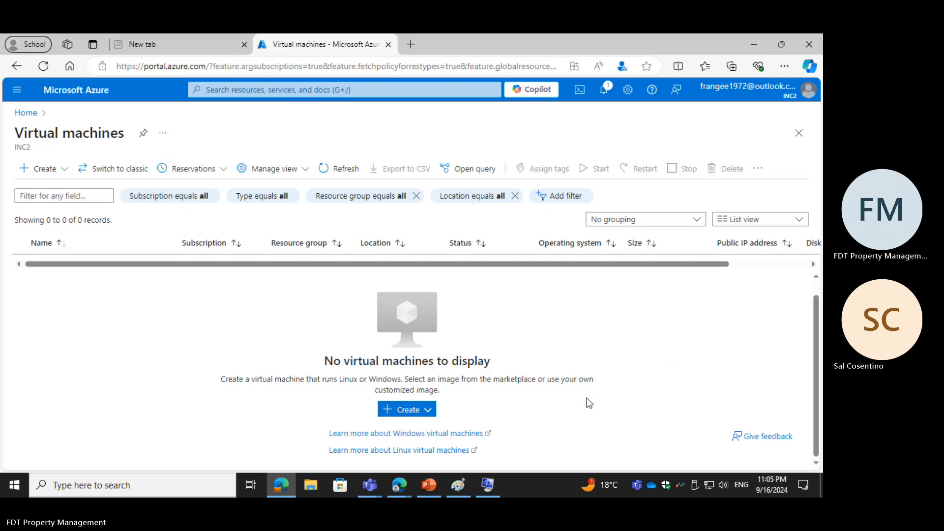
click(702, 441)
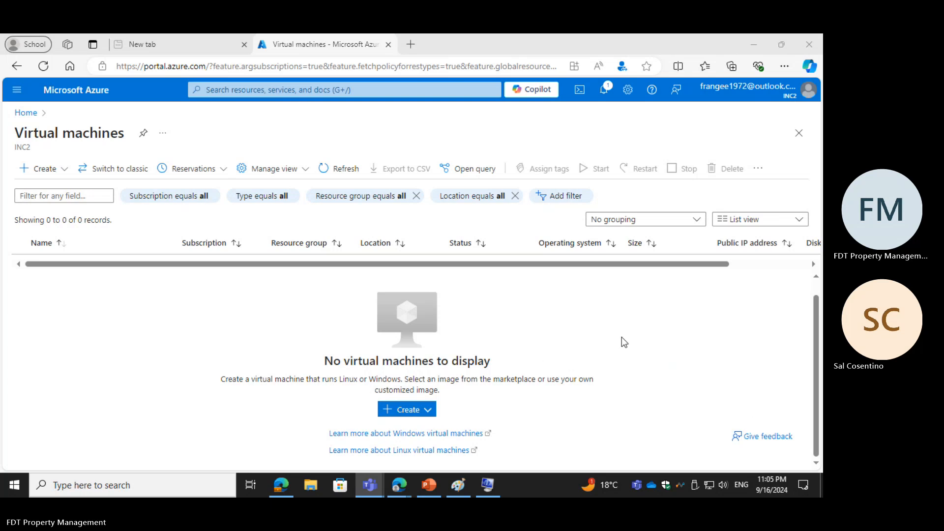
click(42, 67)
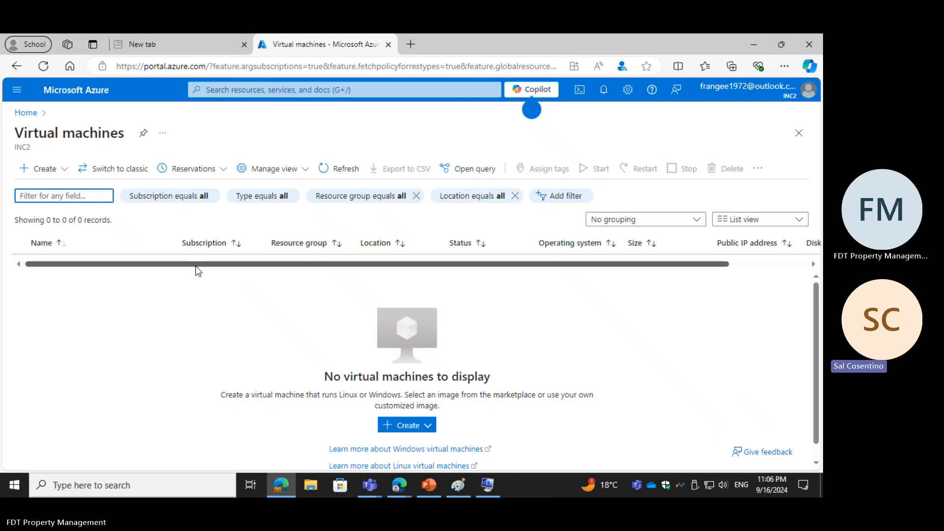
click(393, 425)
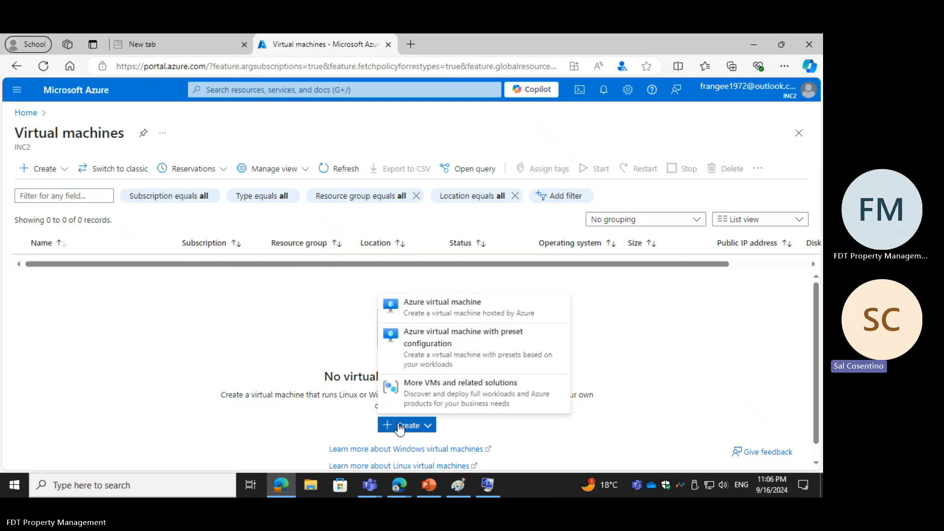
click(427, 310)
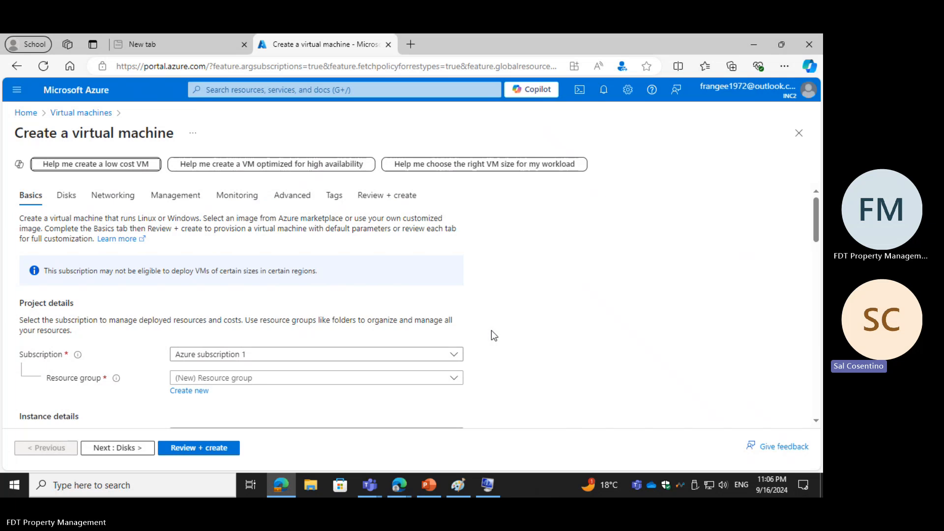
scroll(260, 389, down, 2)
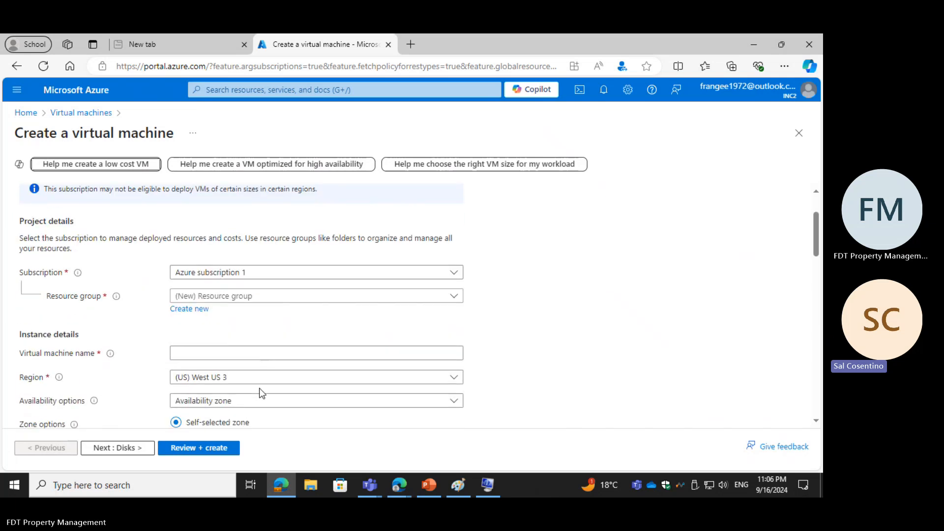
scroll(259, 391, up, 3)
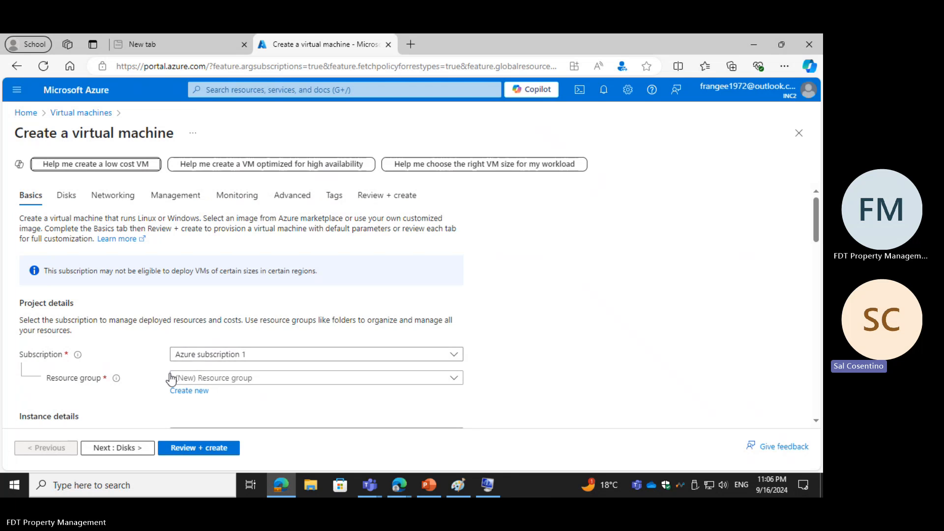
scroll(120, 390, down, 1)
scroll(136, 393, up, 1)
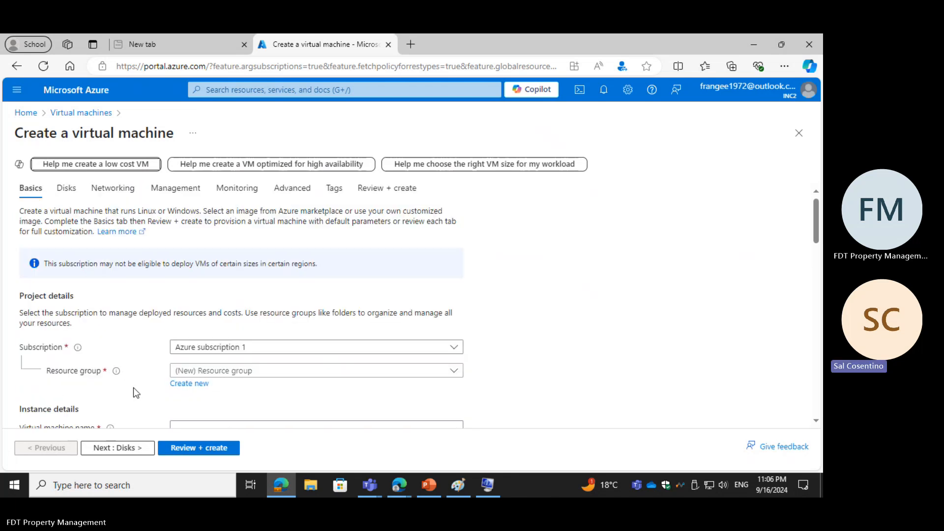
click(232, 383)
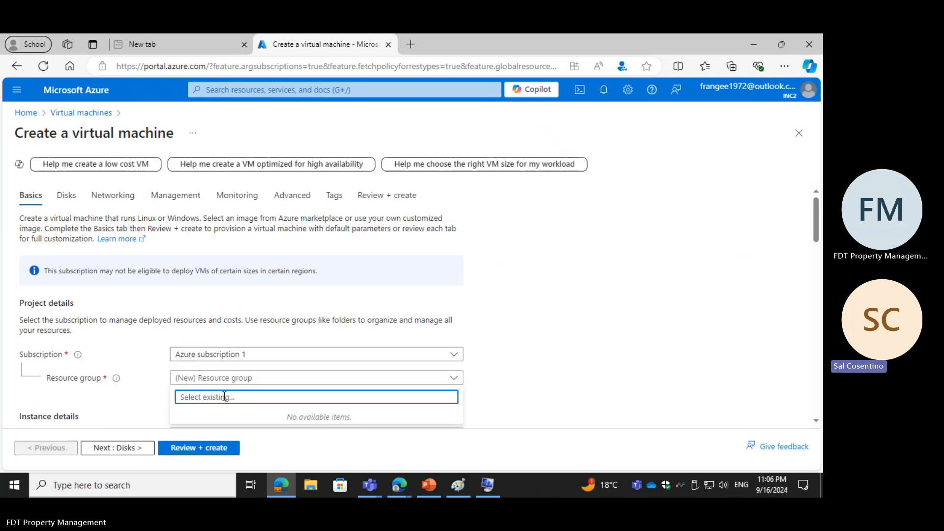
text(c)
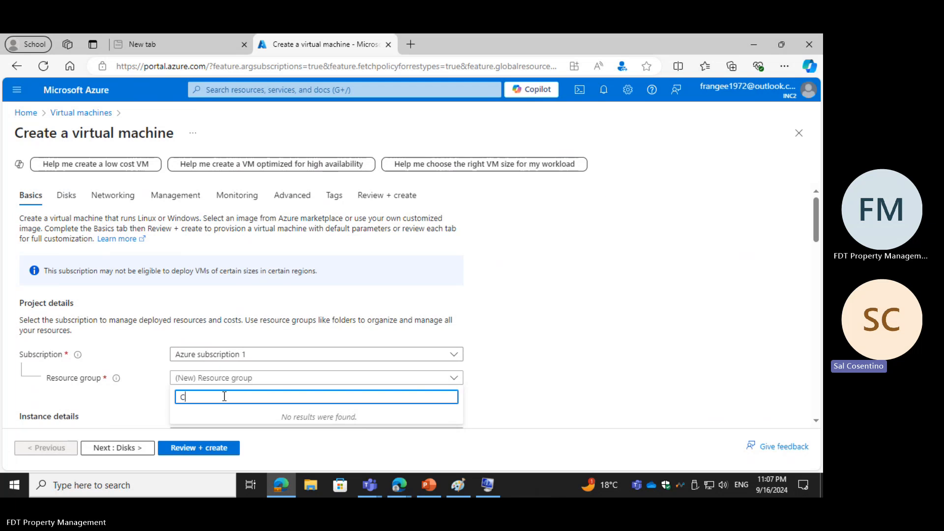
text(rea)
key(BackSpace)
key(BackSpace)
key(BackSpace)
key(BackSpace)
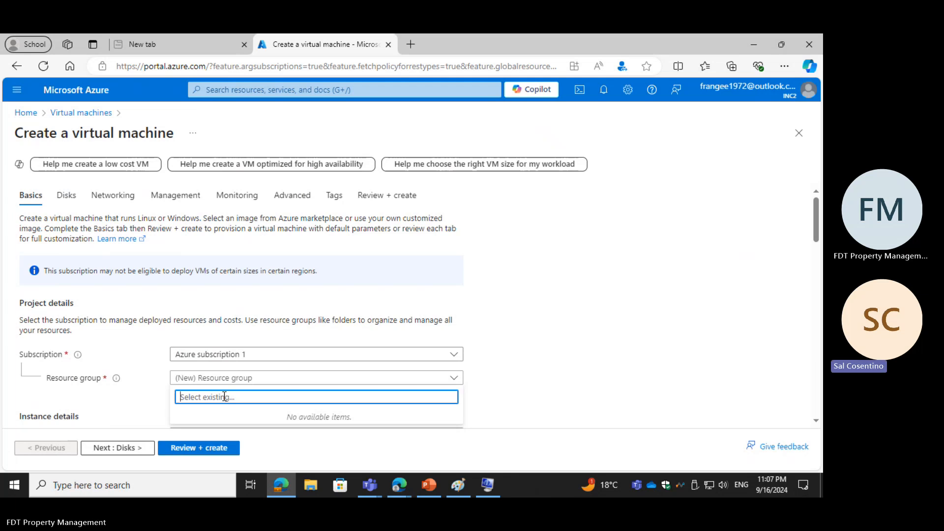
click(238, 380)
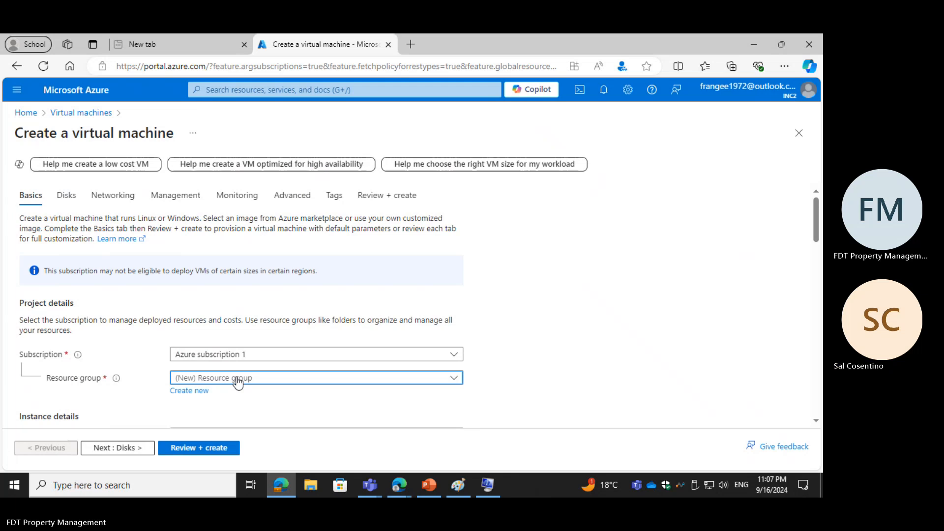
Step: Create a new resource group named FTDRG for the virtual machine
click(189, 391)
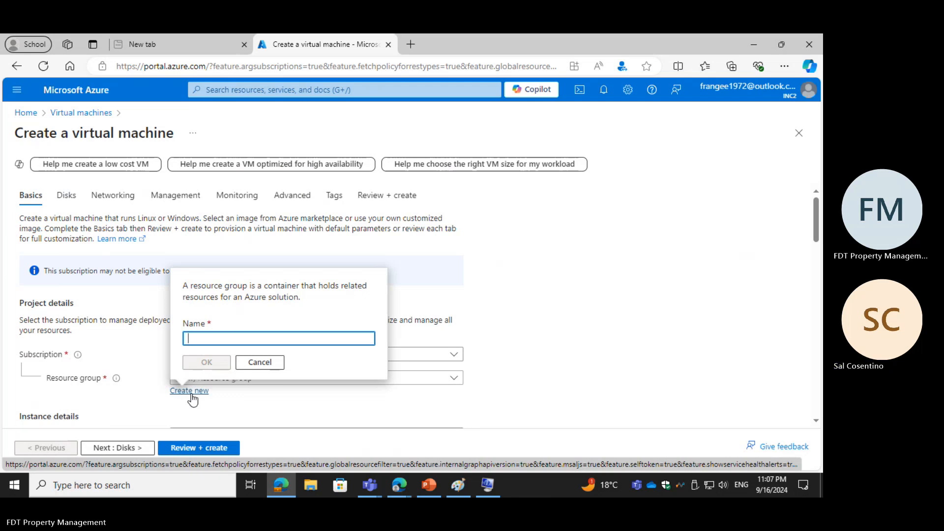
text(FTD)
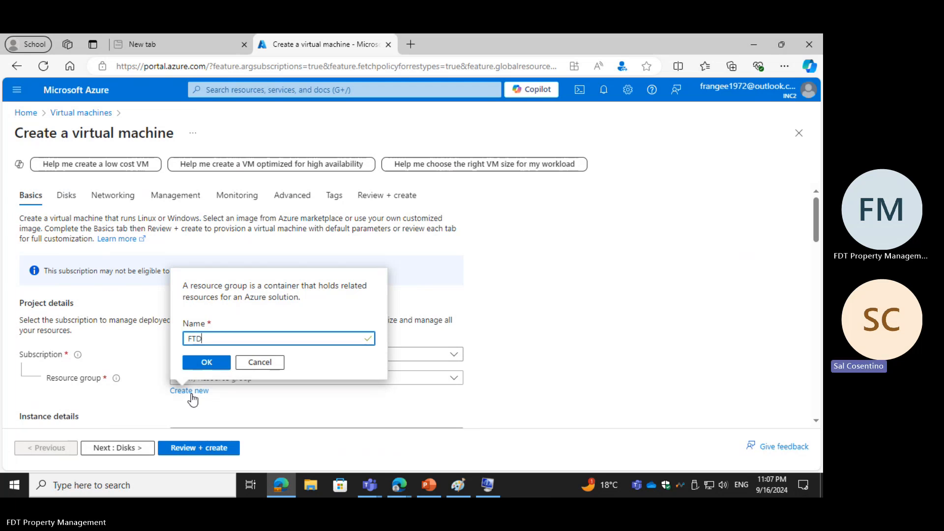
text(RG)
click(205, 367)
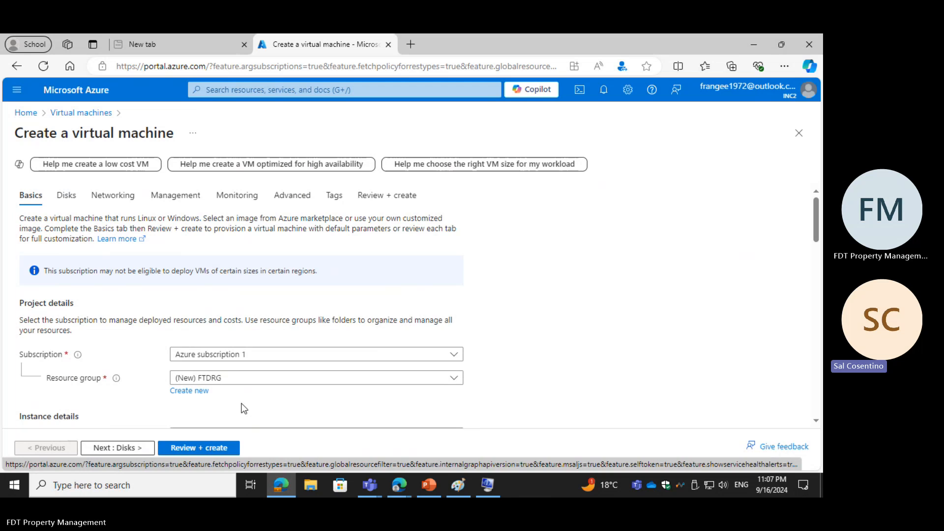
Step: Name the virtual machine FTDUSVM001 in the instance details
scroll(243, 408, down, 4)
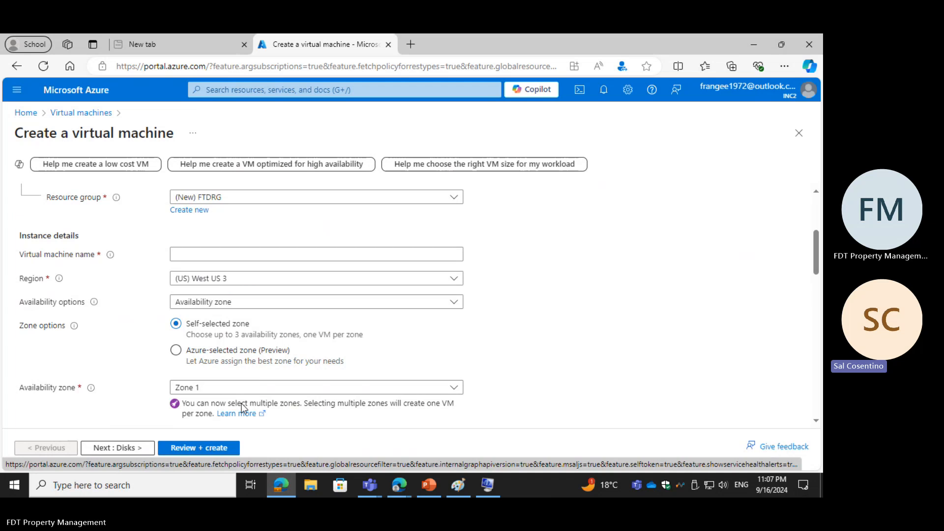
scroll(242, 407, down, 3)
scroll(241, 407, up, 3)
click(208, 254)
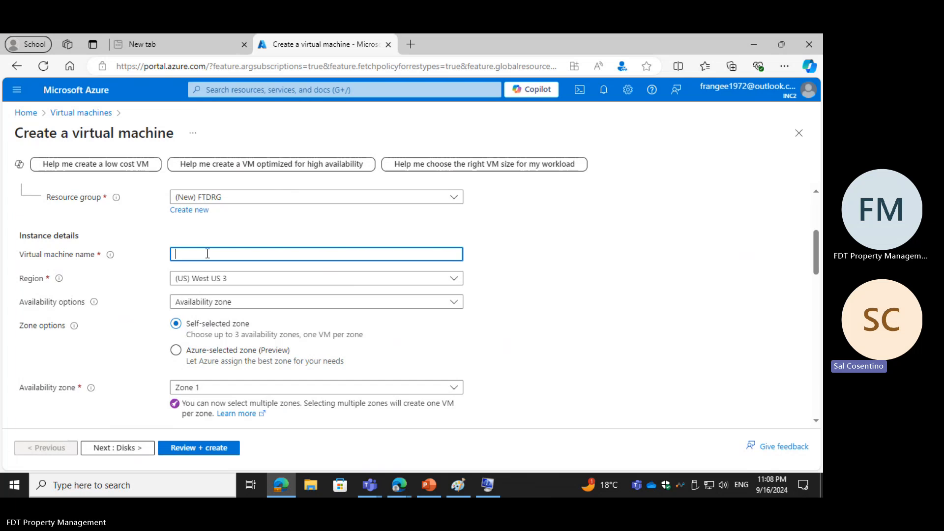
text(FTDus)
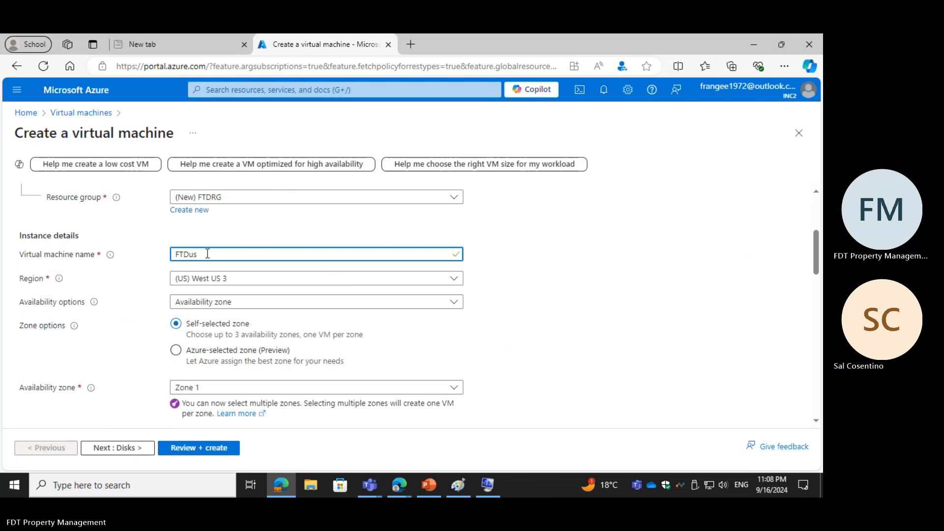
key(BackSpace)
key(BackSpace)
text(US)
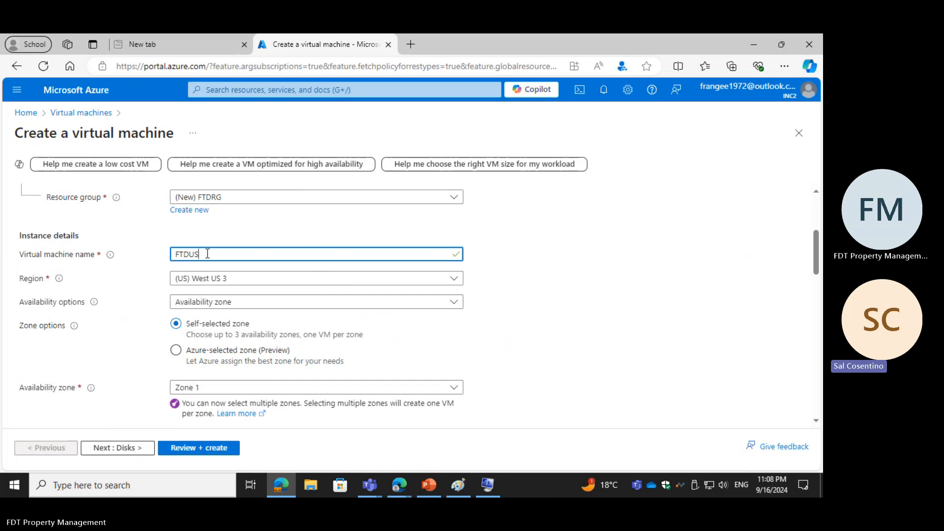
text(VM001)
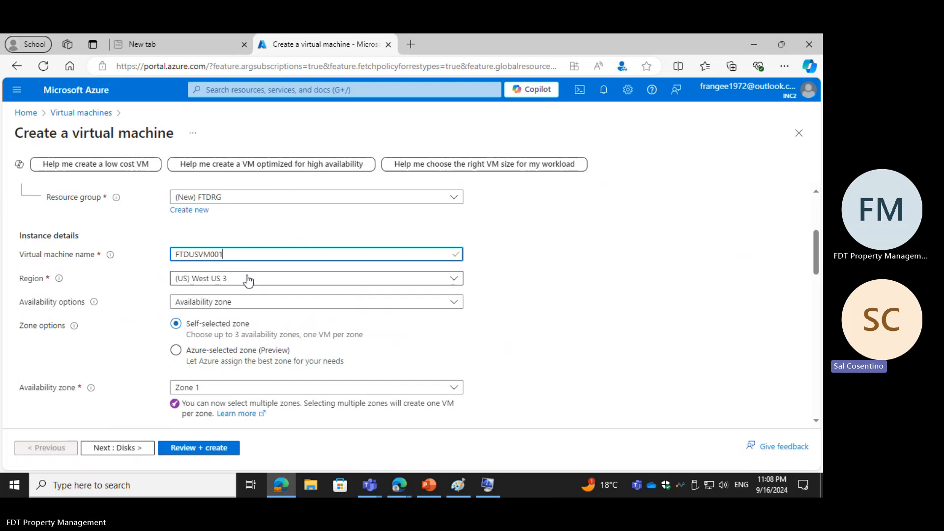
Step: Set the virtual machine's region to (Canada) Canada Central
click(454, 279)
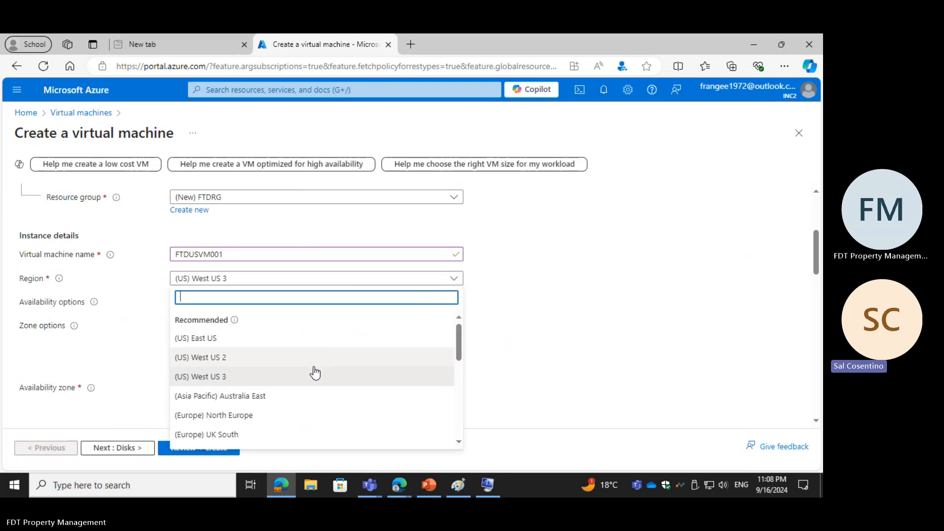
scroll(315, 373, down, 10)
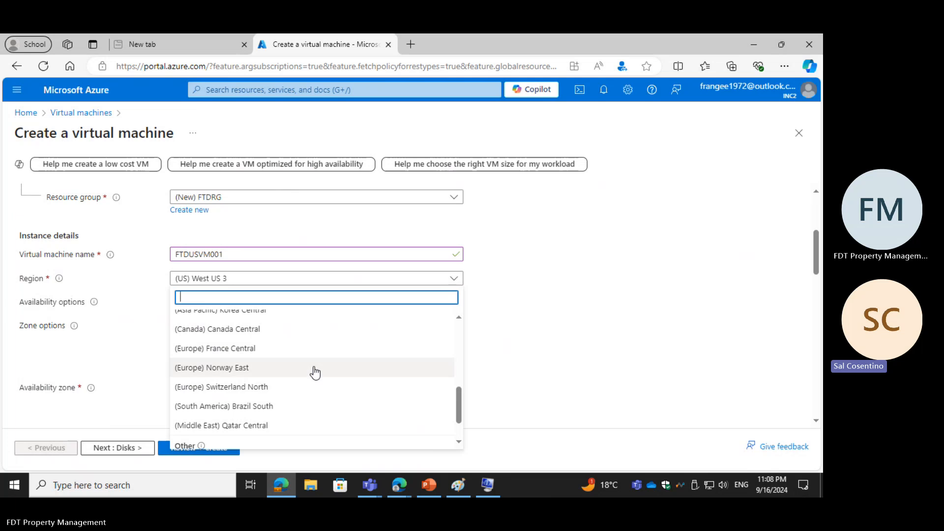
scroll(315, 372, down, 2)
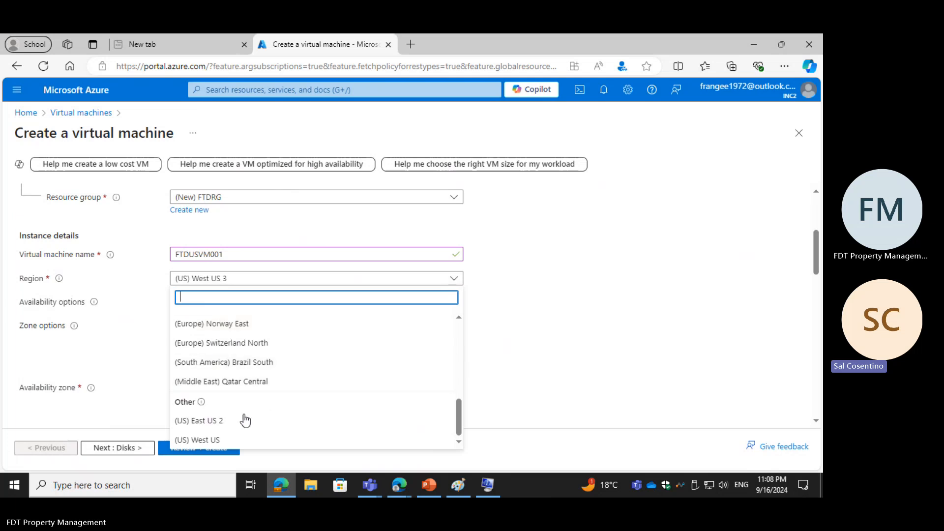
scroll(238, 426, up, 2)
key(Escape)
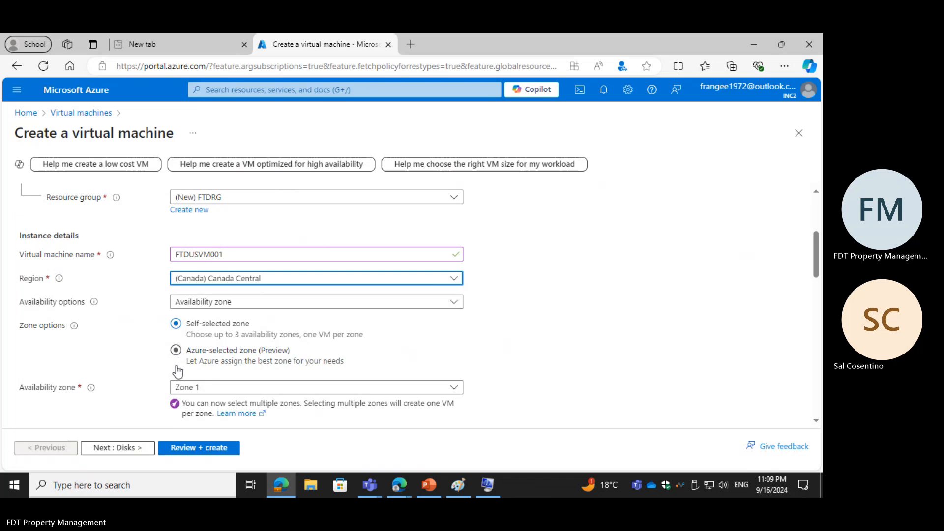
Step: Examine the selectable availability zones, the availability options and the help text explaining those options
scroll(215, 362, down, 1)
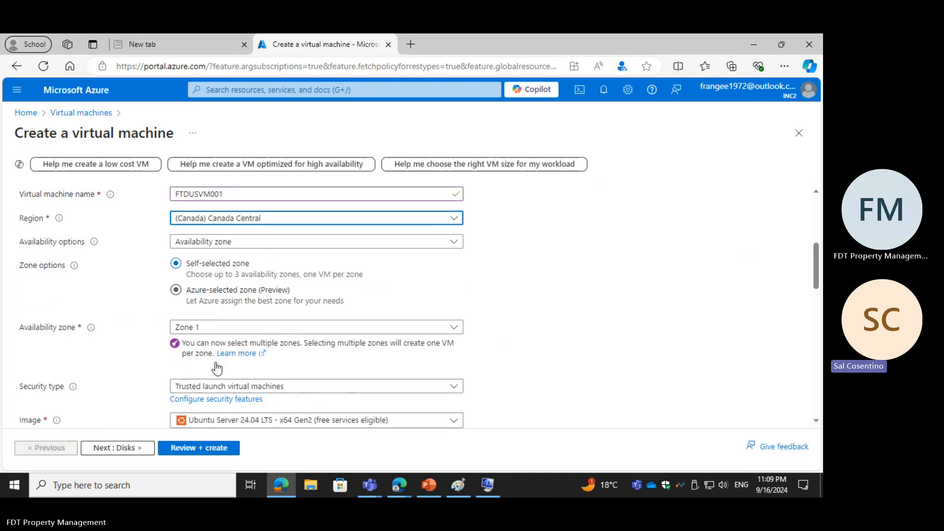
scroll(215, 362, up, 1)
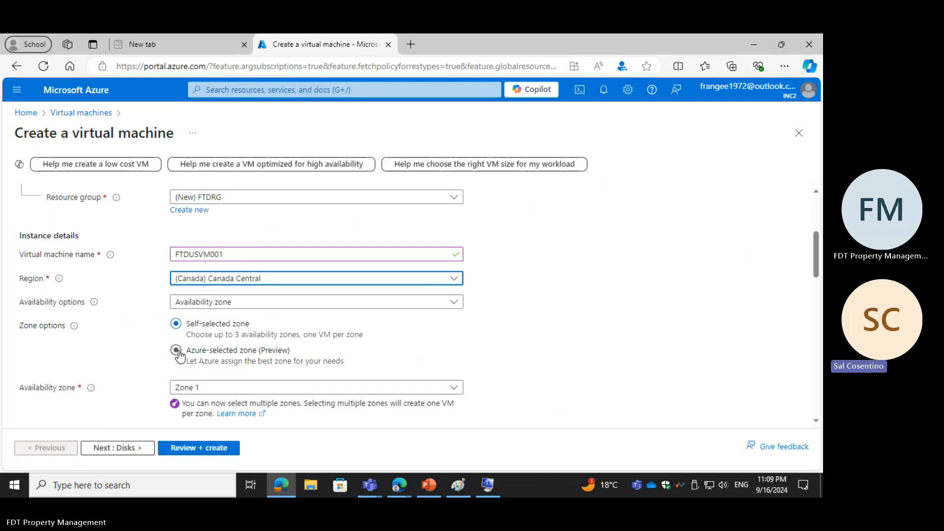
click(198, 395)
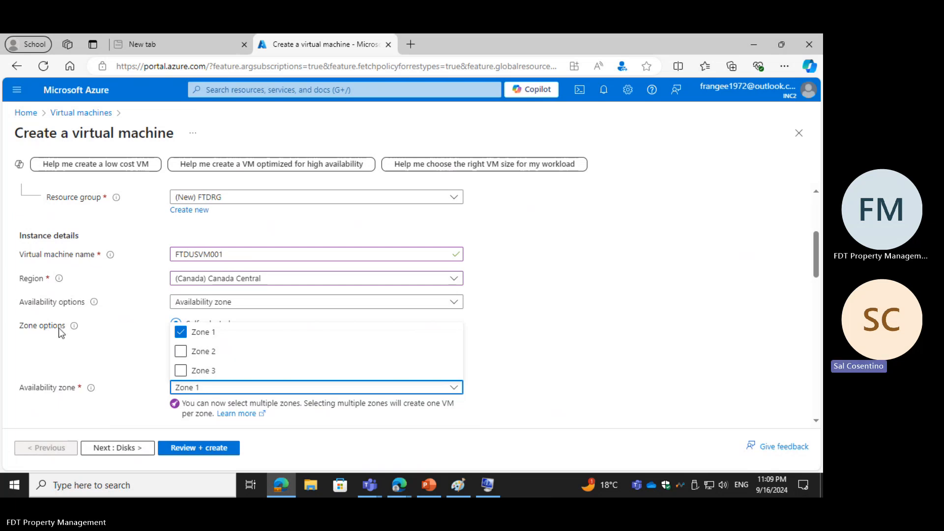
click(232, 305)
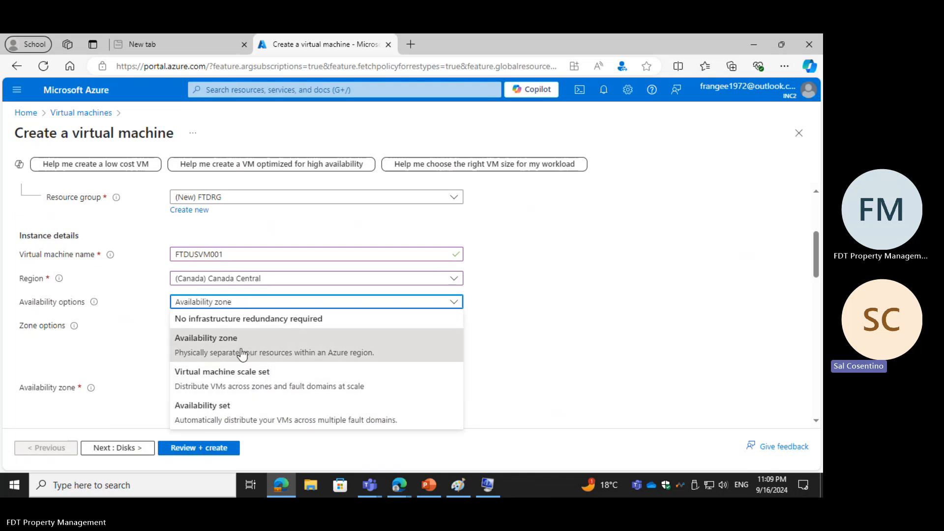
click(453, 302)
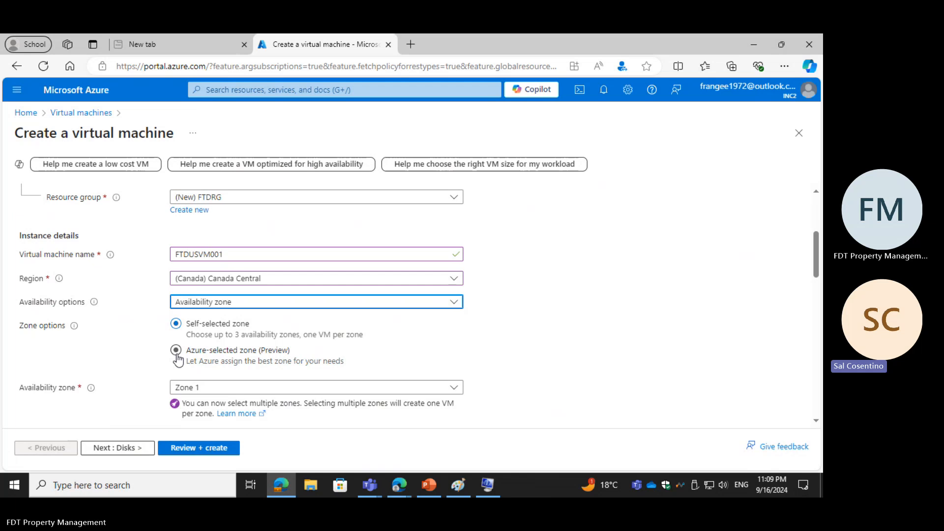
scroll(178, 359, down, 1)
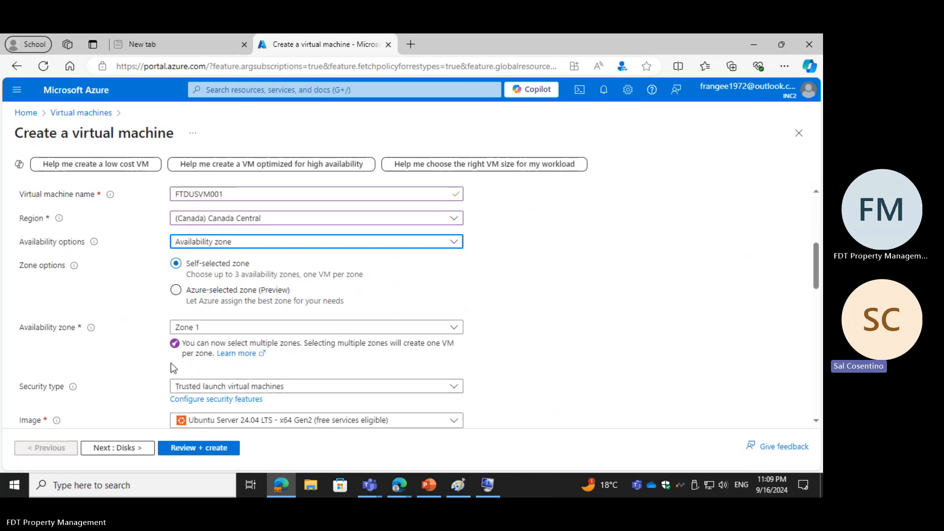
click(94, 243)
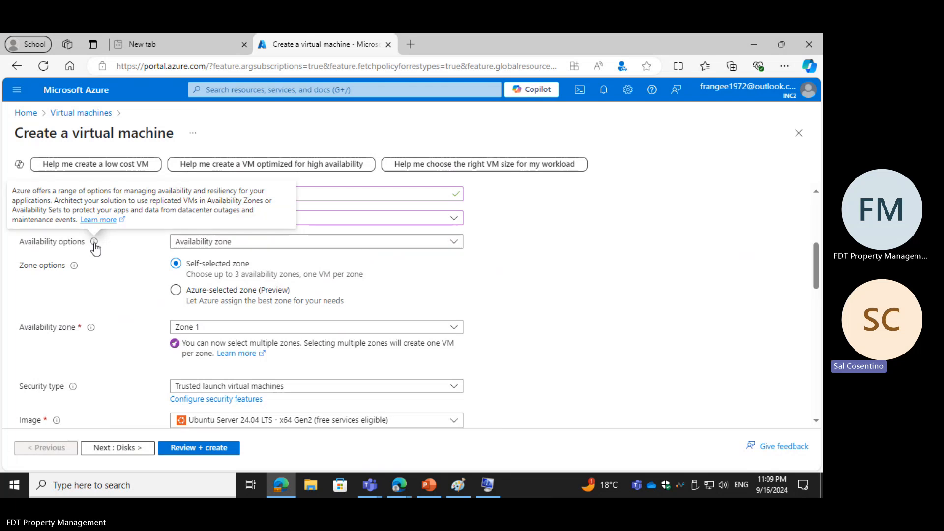
scroll(95, 249, down, 1)
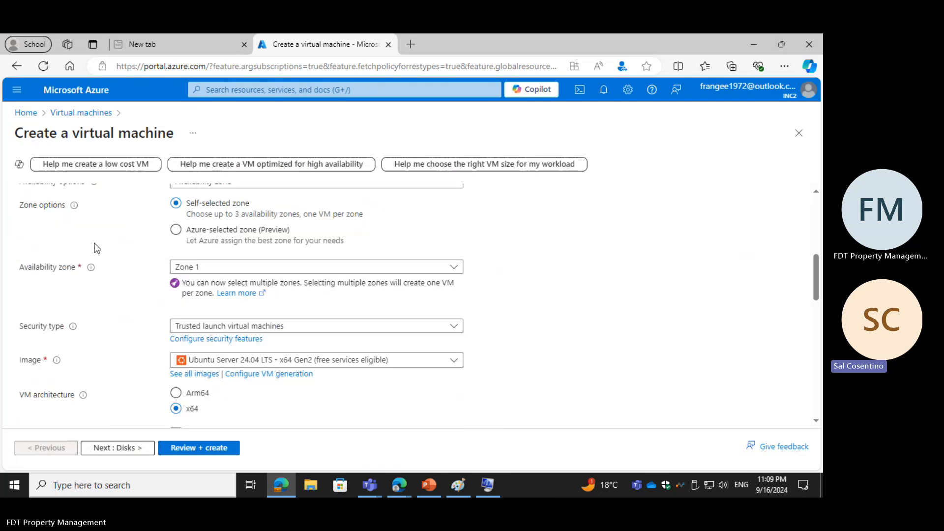
scroll(95, 249, up, 1)
mouse_move(96, 250)
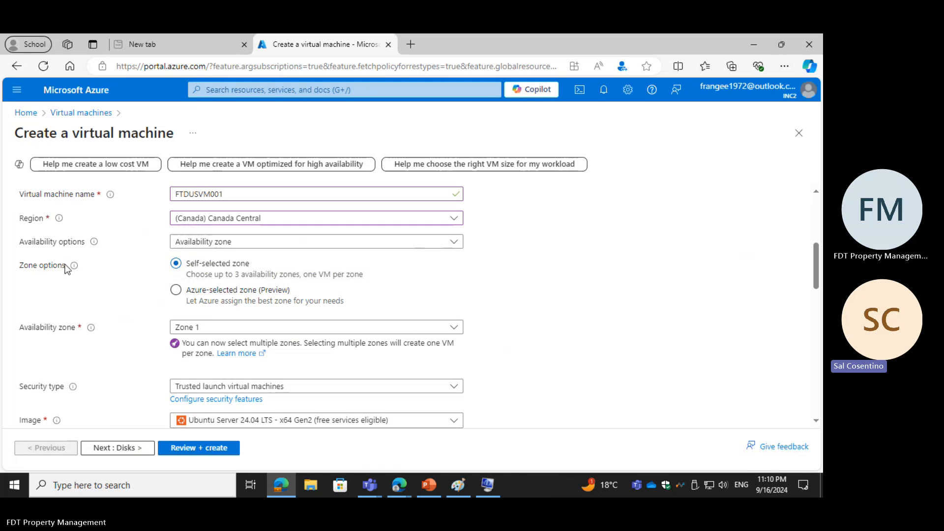
Step: Set the availability options to No infrastructure redundancy required and the security type to Standard
click(201, 246)
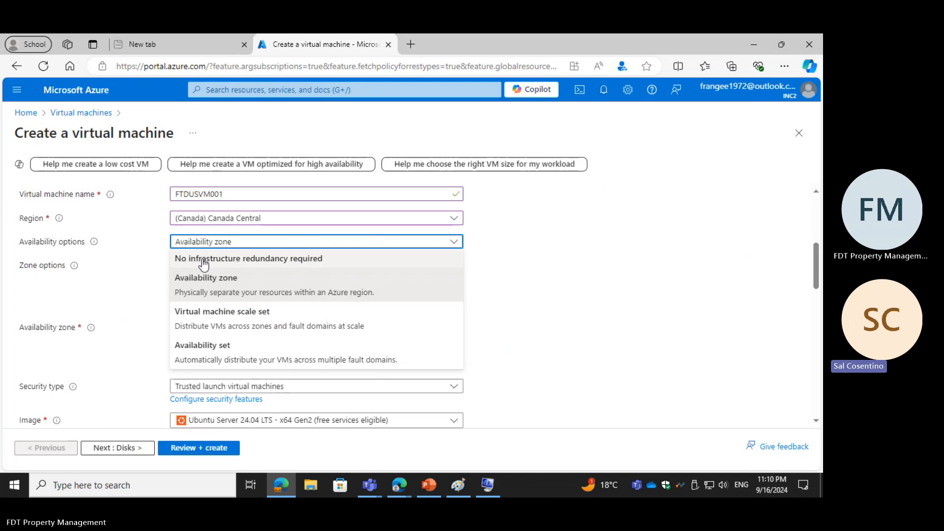
click(204, 260)
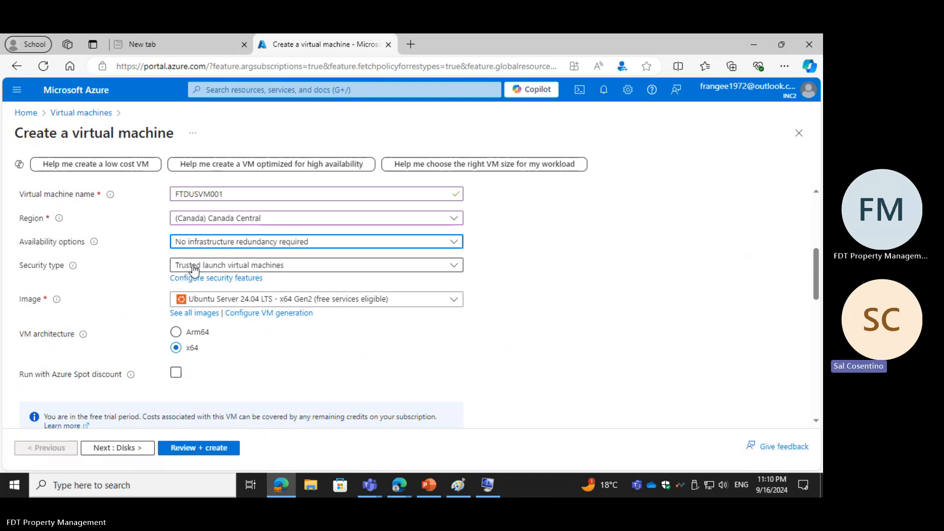
click(195, 268)
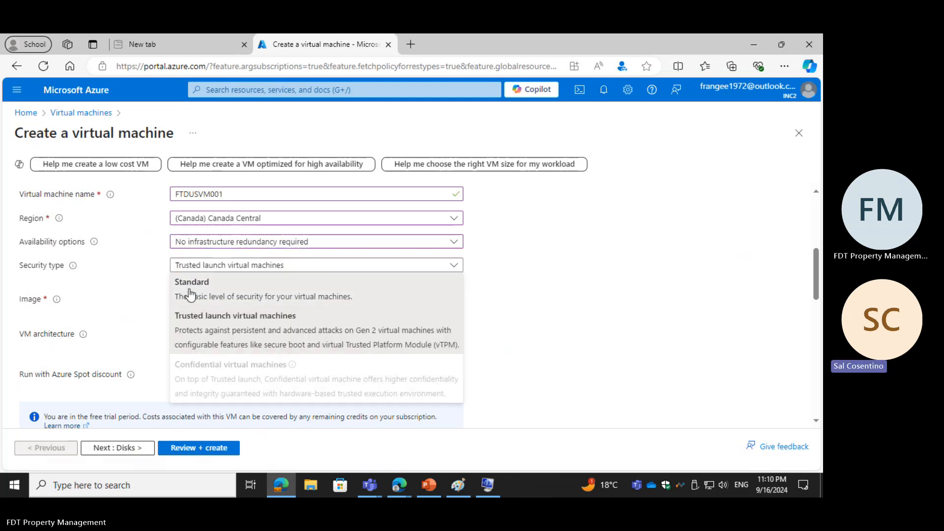
click(191, 292)
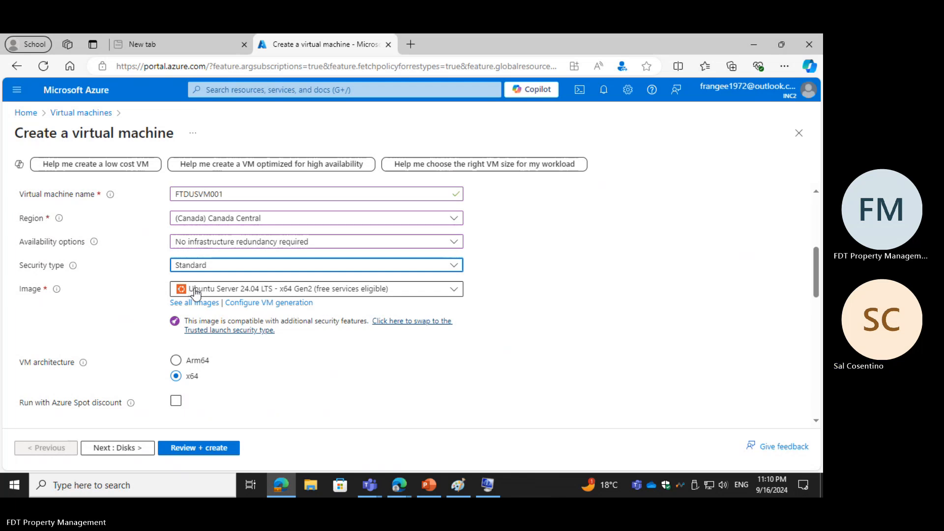
Step: Choose Windows 11 Pro, version 22H2 - x64 Gen2 as the virtual machine's image
click(212, 295)
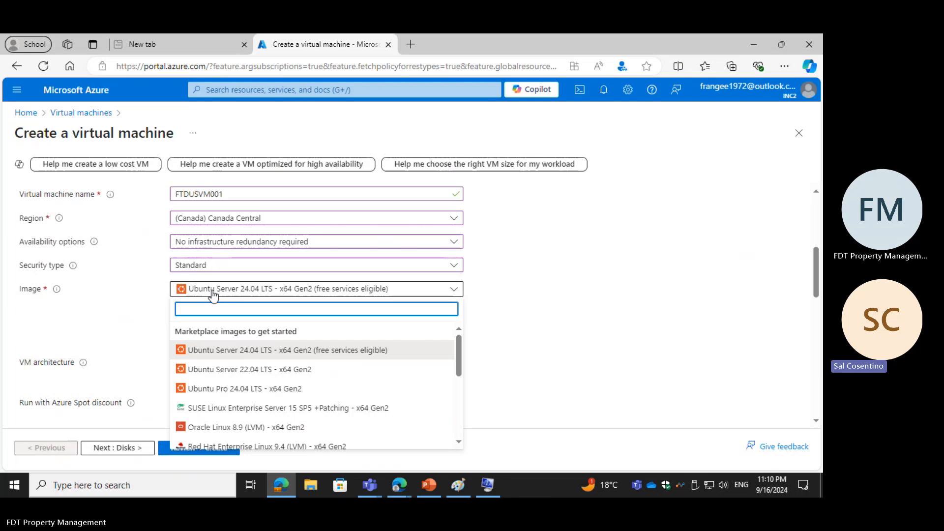
scroll(215, 366, down, 5)
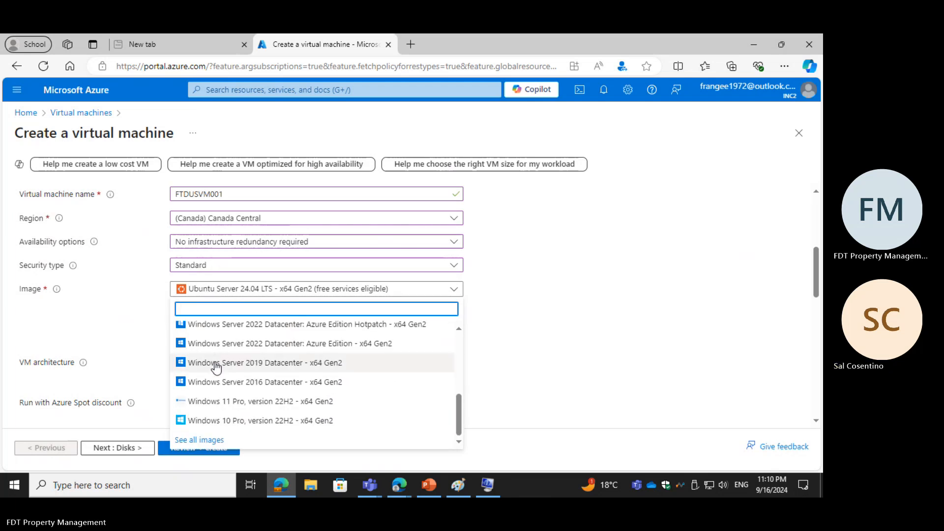
click(235, 402)
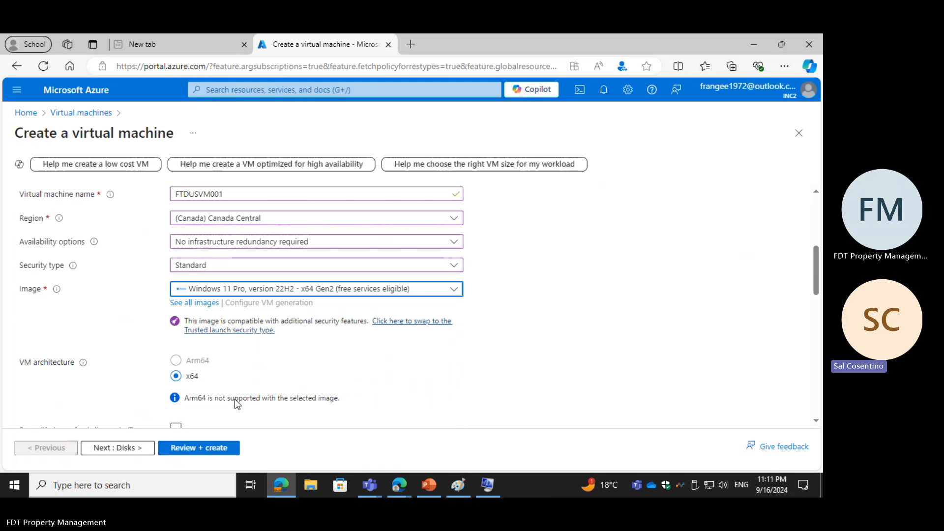
Step: Set the virtual machine's size to Standard_DS2 with 2 vcpus and 7 GiB memory
scroll(234, 399, down, 3)
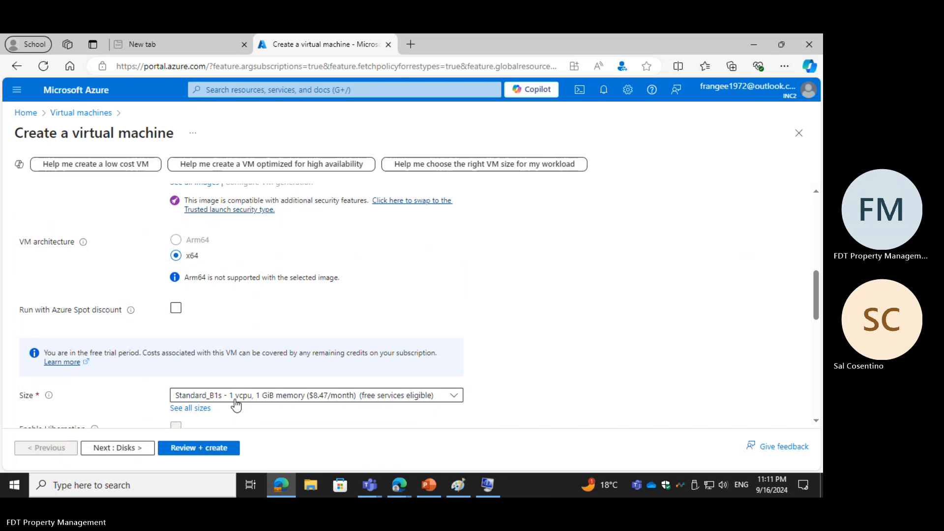
click(240, 400)
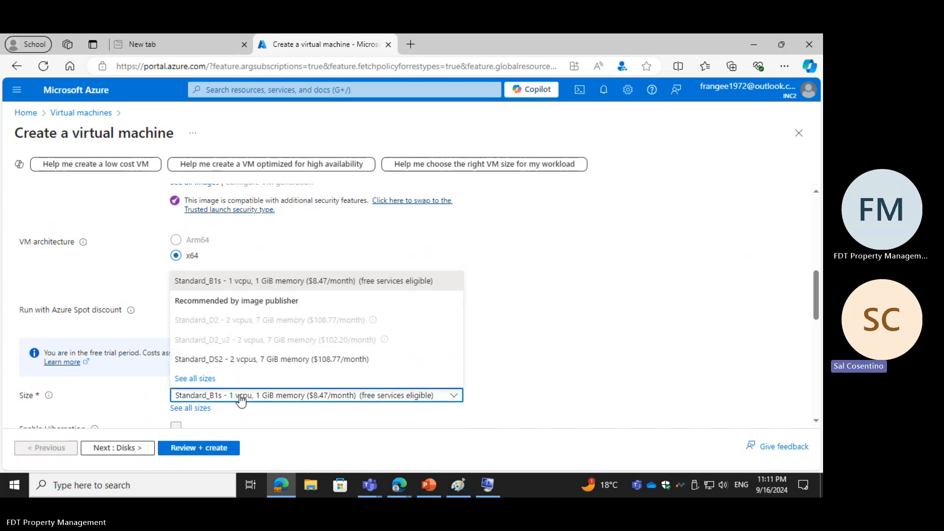
click(246, 360)
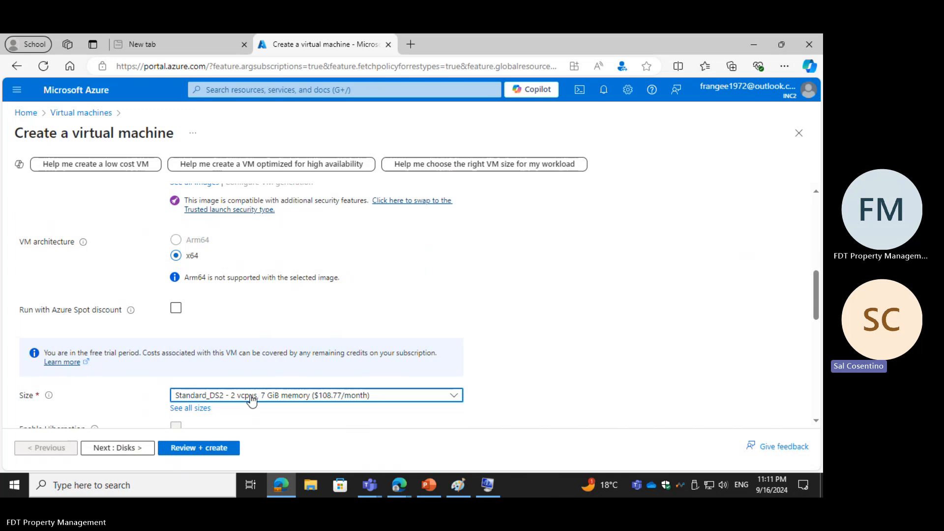
Step: Set the administrator account's username to FTD Admin
scroll(252, 401, down, 2)
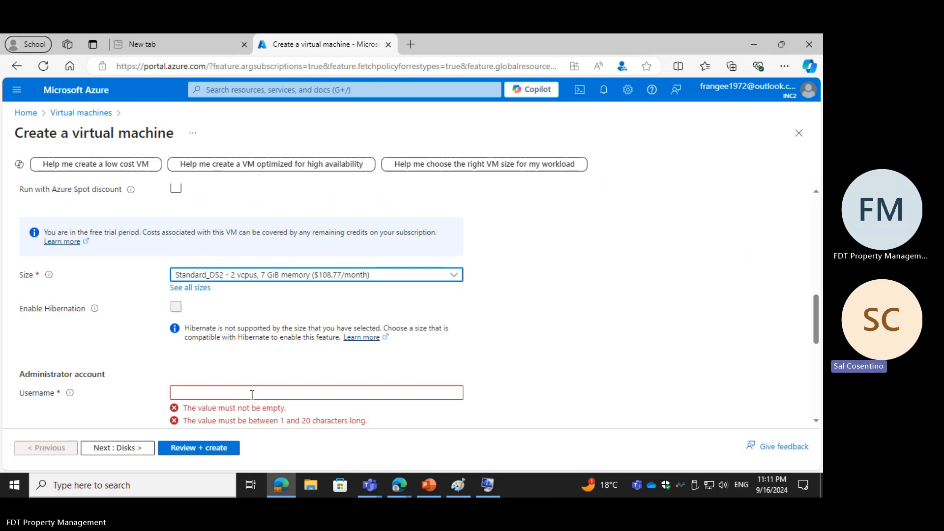
scroll(252, 394, down, 1)
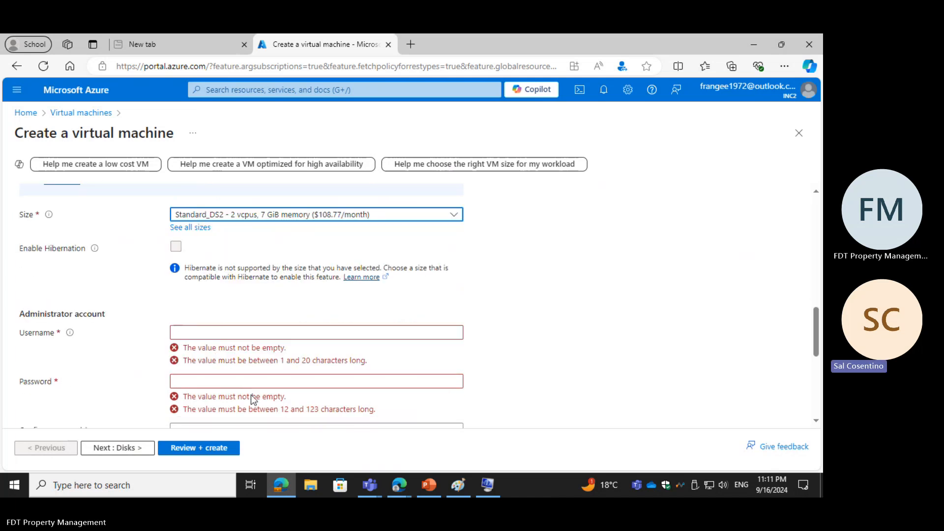
click(231, 334)
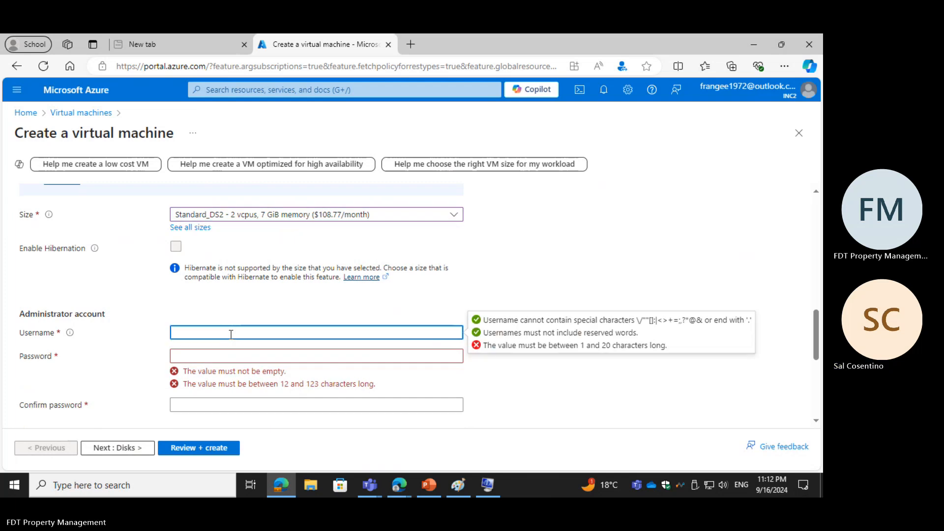
text(FTD)
scroll(231, 334, down, 1)
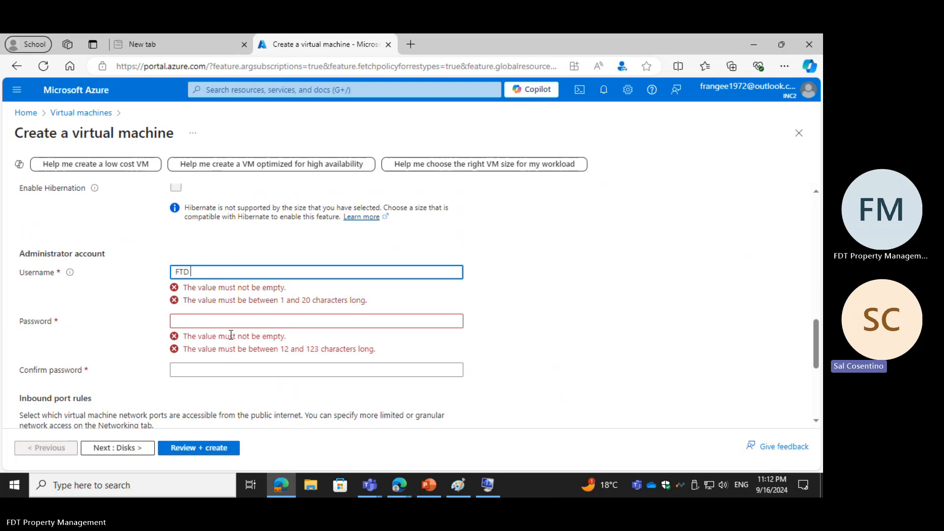
text(Admin)
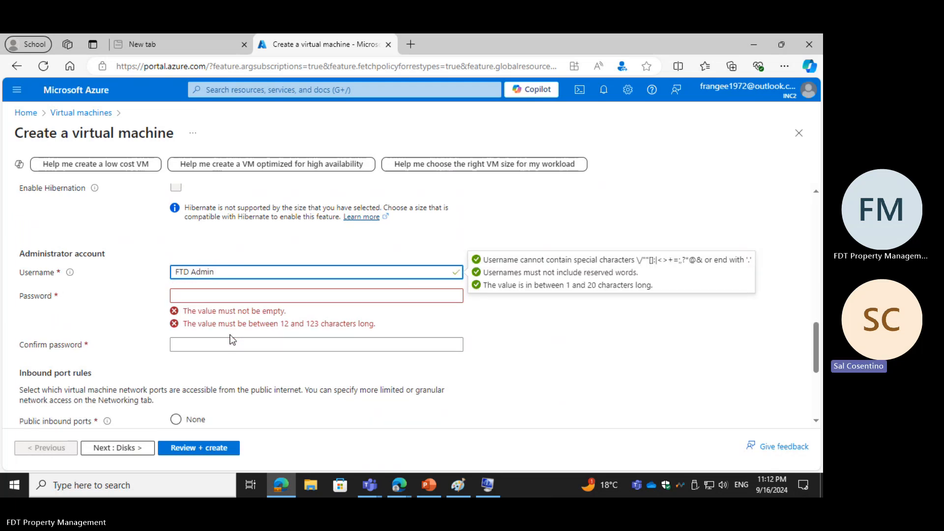
Step: Enter a password for the administrator account, reveal it to check the spelling, and hide it again
click(206, 294)
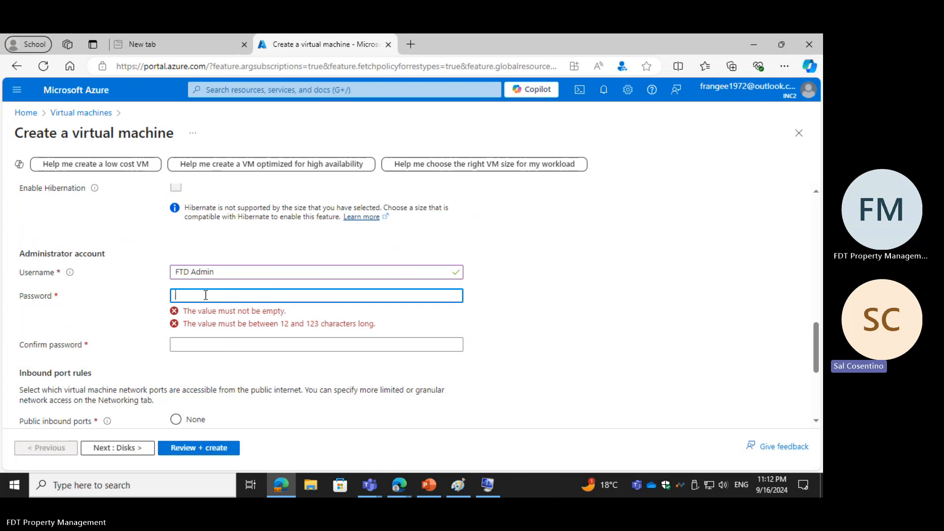
text(•••)
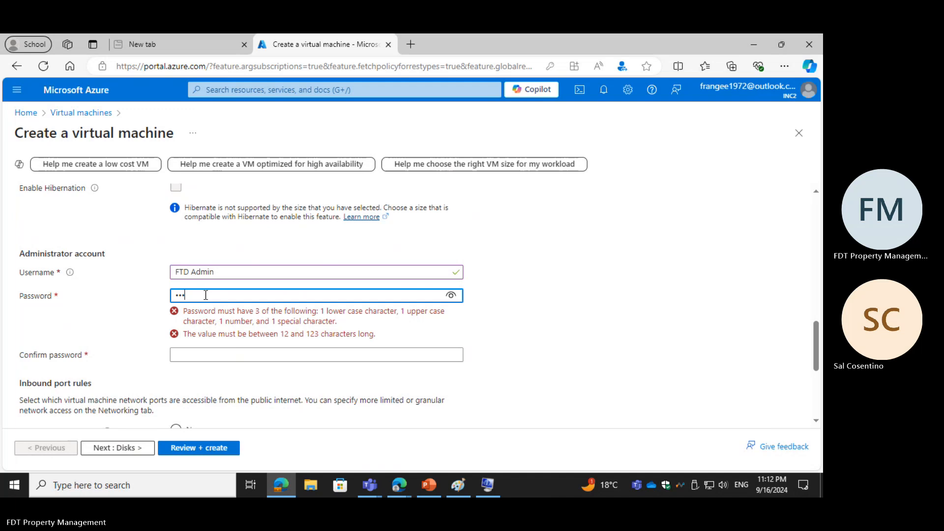
text(•••••)
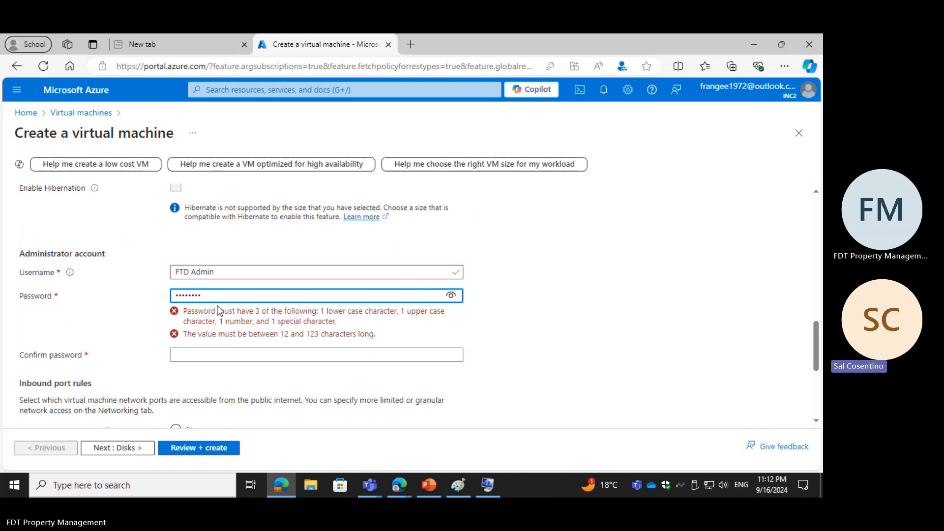
click(451, 295)
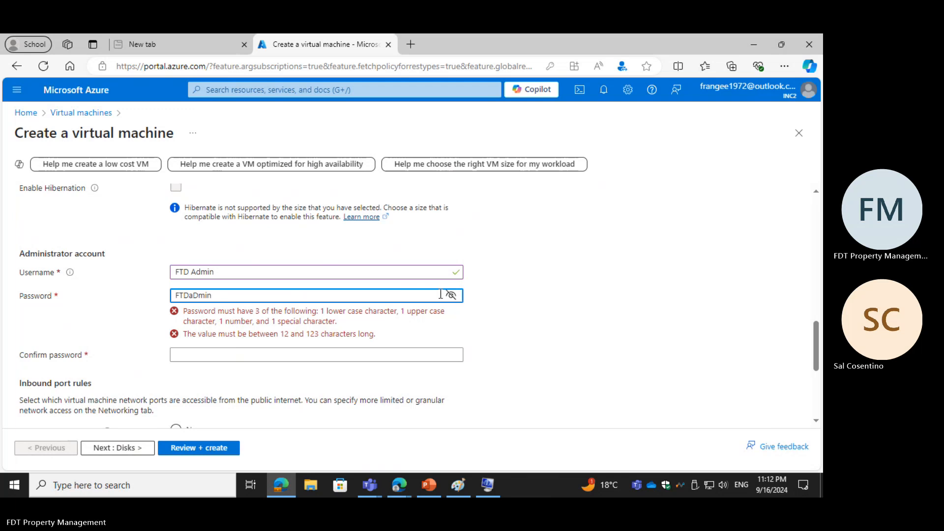
click(451, 295)
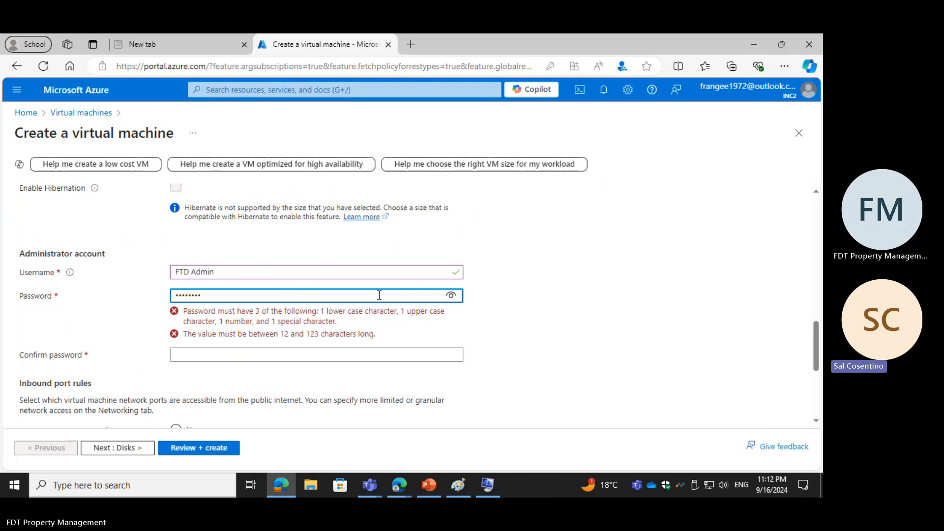
Step: Try entering a password in the administrator account's confirm password field, and clear that field again
click(187, 355)
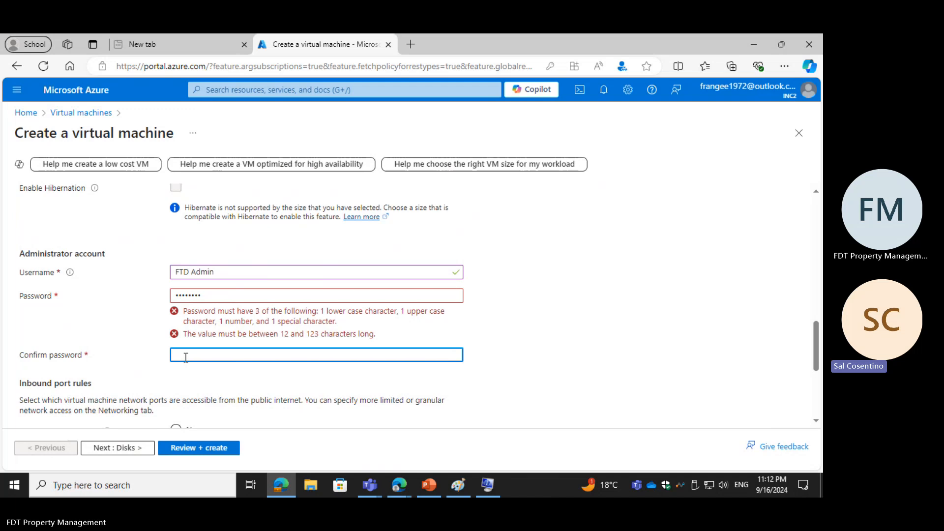
text(Pas)
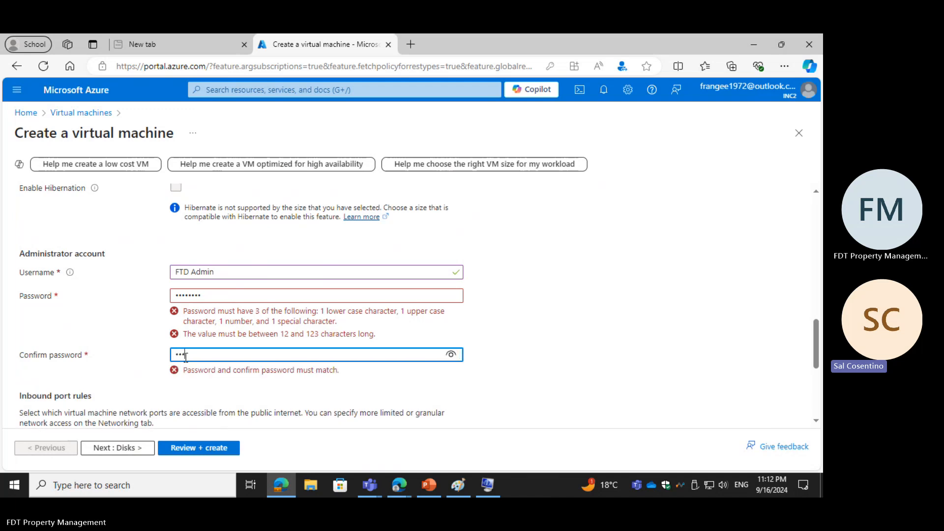
text(sword1)
scroll(176, 296, down, 1)
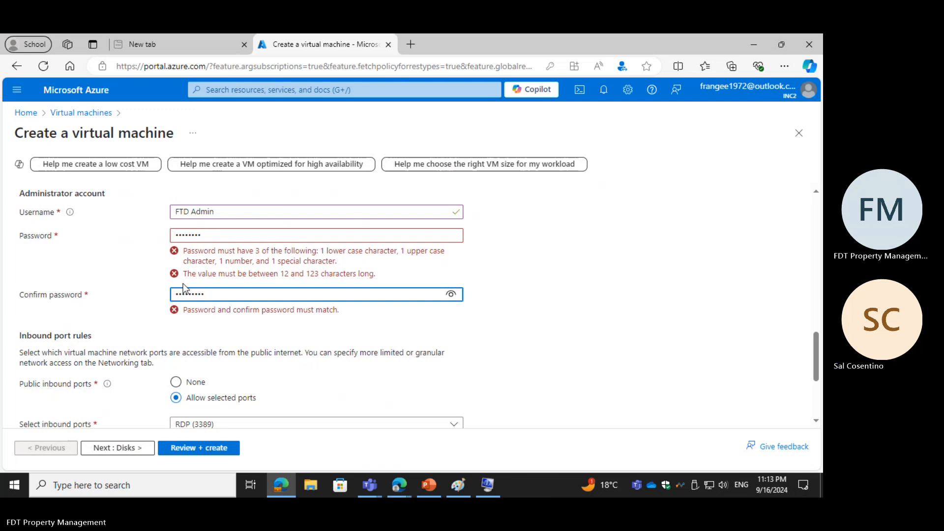
scroll(174, 294, down, 1)
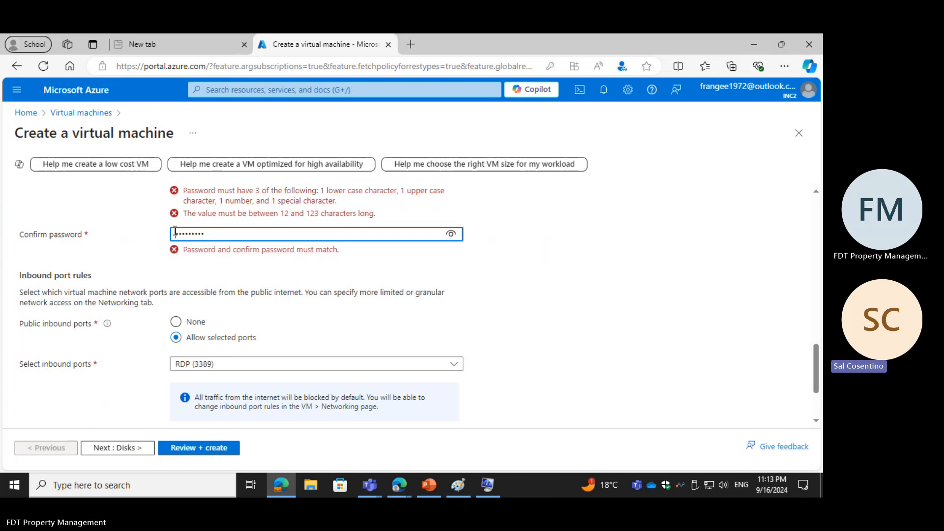
drag(175, 233, 243, 239)
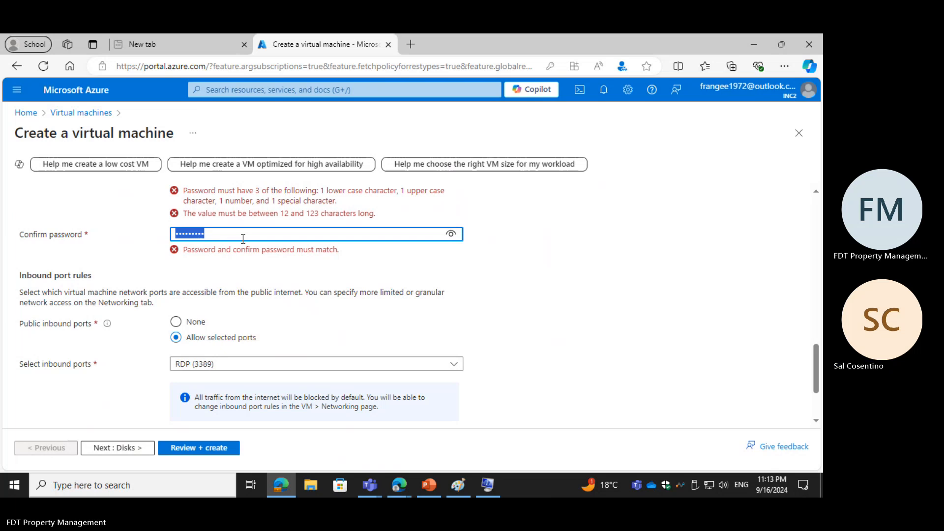
key(BackSpace)
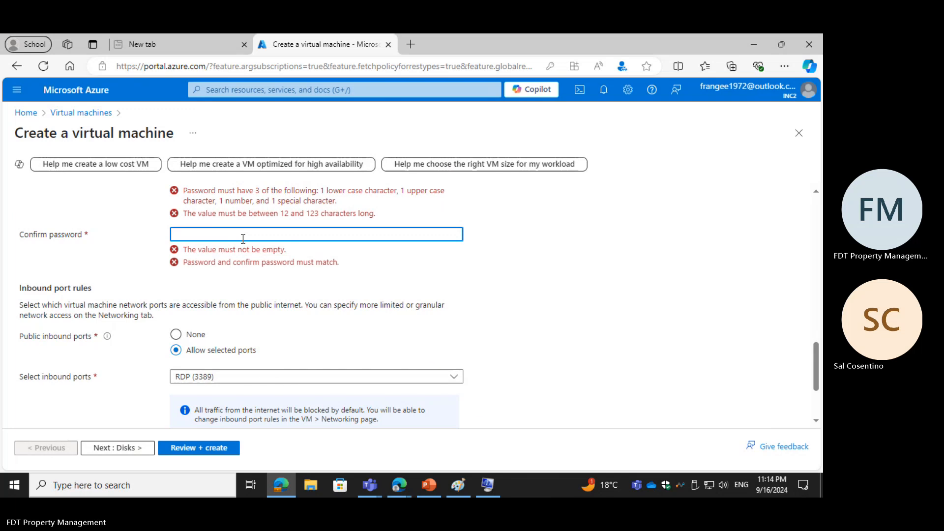
Step: Enter a different, longer password in the administrator account's confirm password field
text(***)
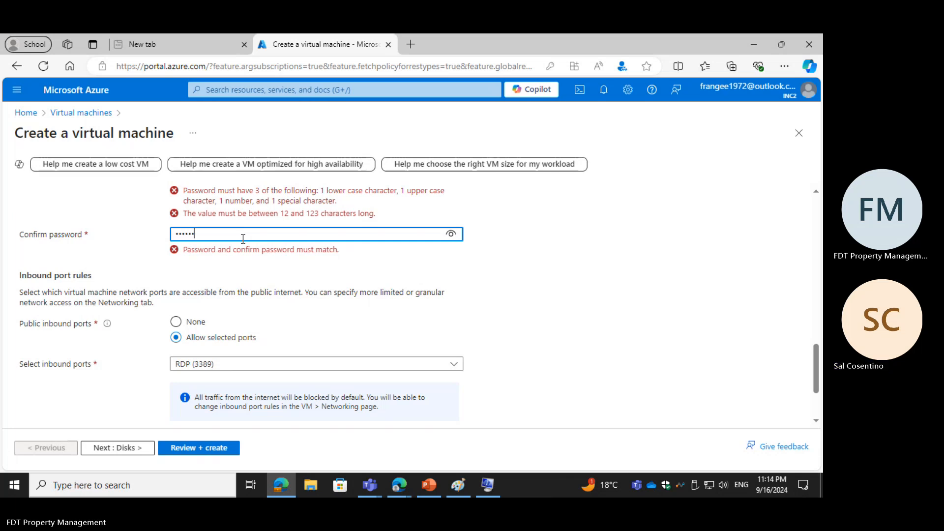
text(•••)
text(•)
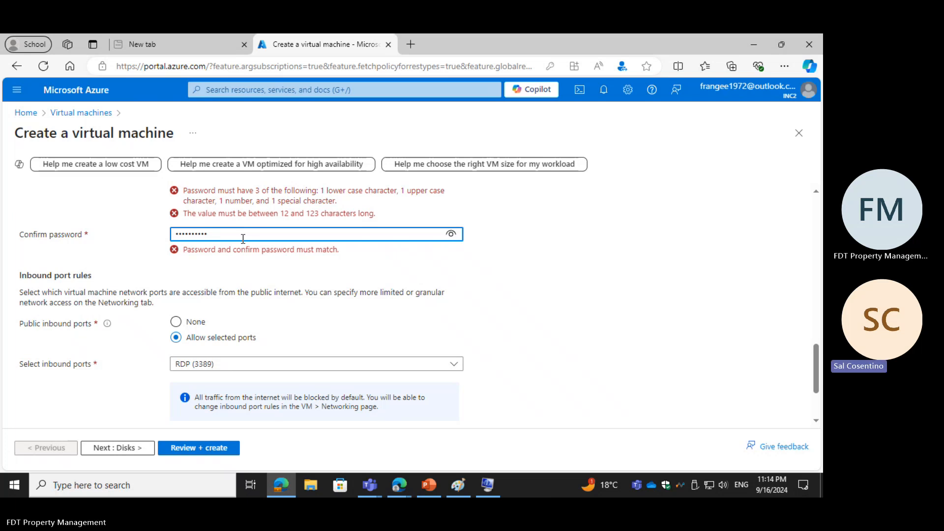
text(••)
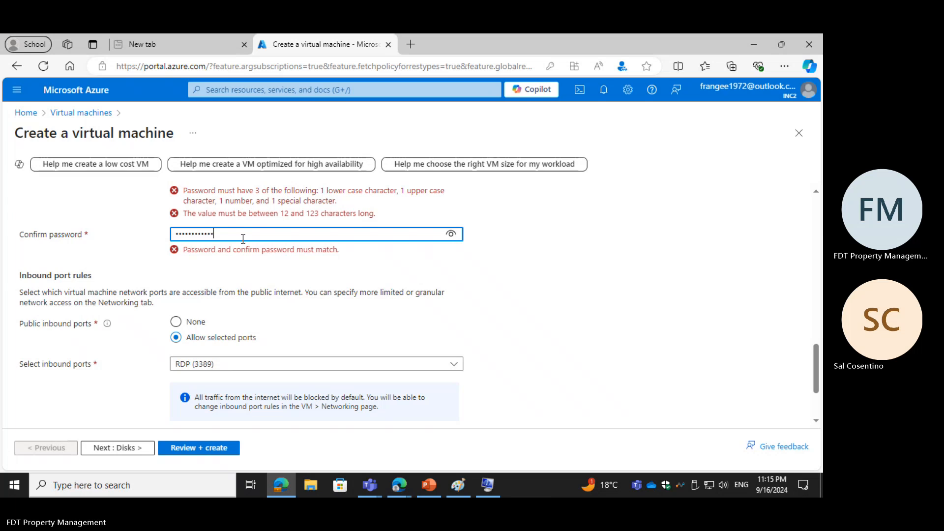
text(••••••••••)
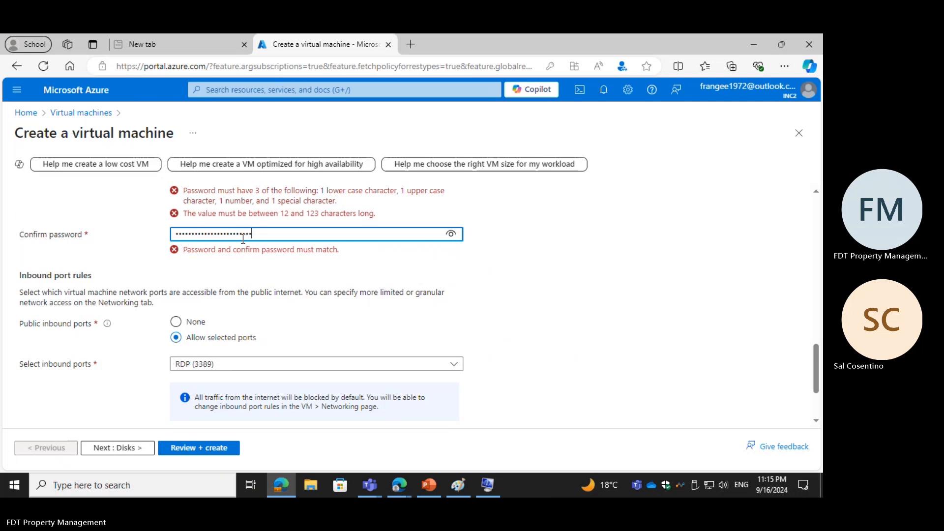
text(•)
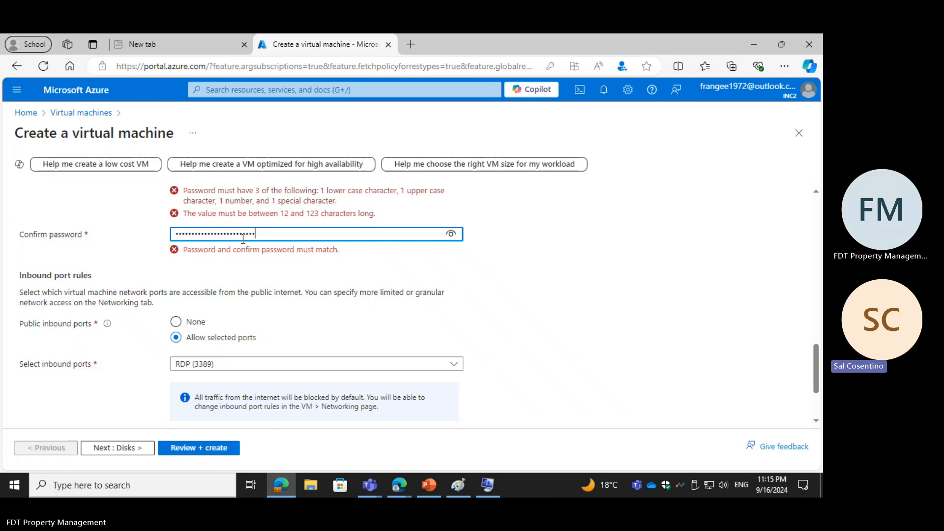
Step: Replace the administrator account's password with a longer one that meets the complexity and length rules
scroll(243, 239, up, 1)
scroll(244, 239, up, 2)
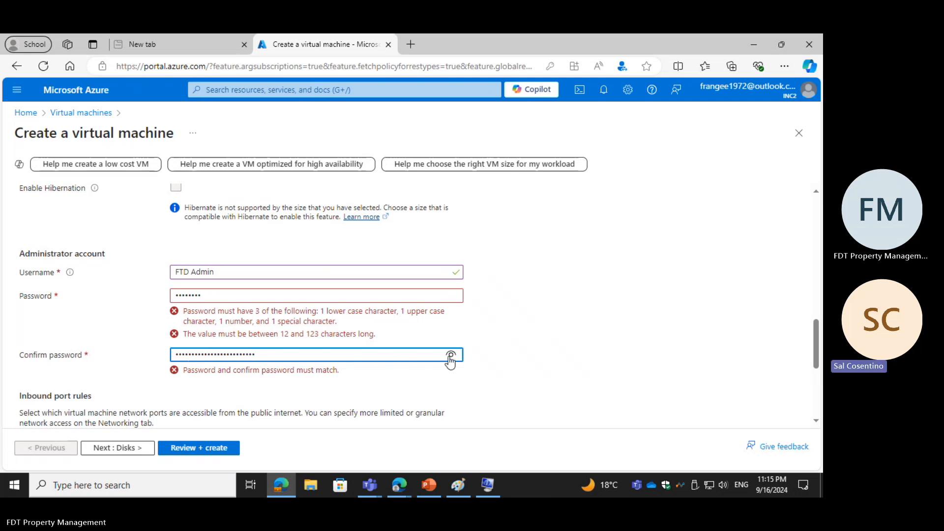
click(174, 298)
drag(174, 297, 229, 309)
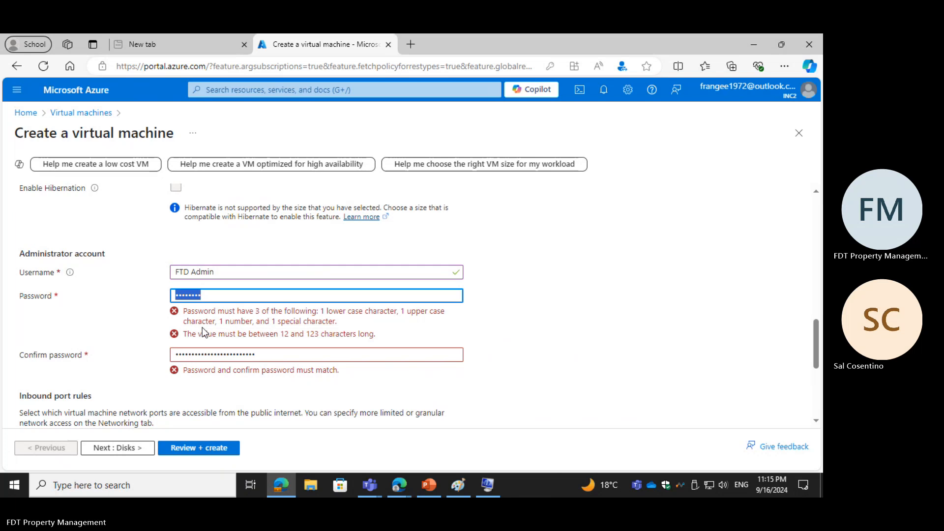
text(•)
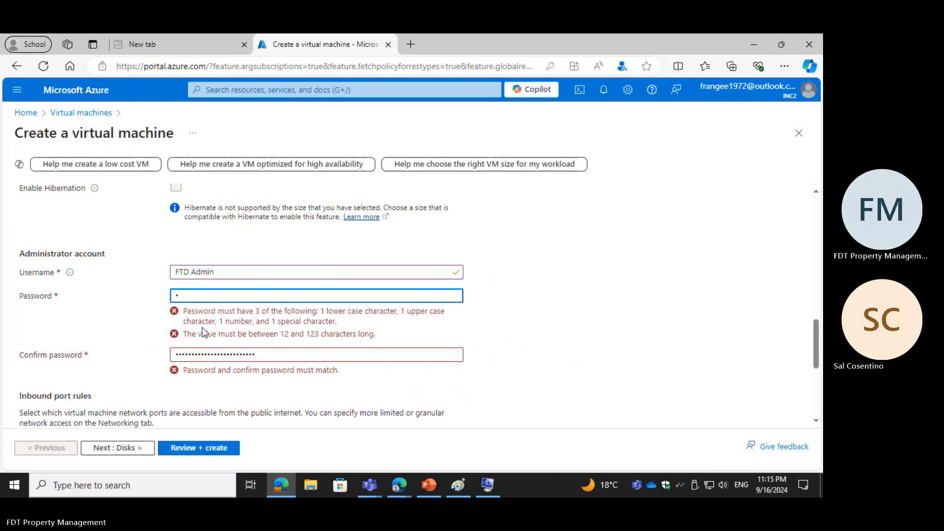
text(•)
text(••••••)
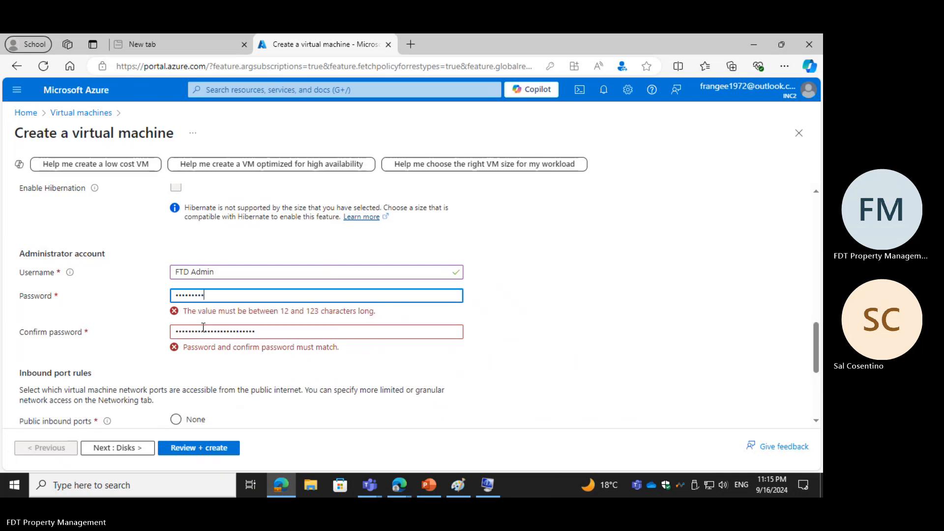
text(••••)
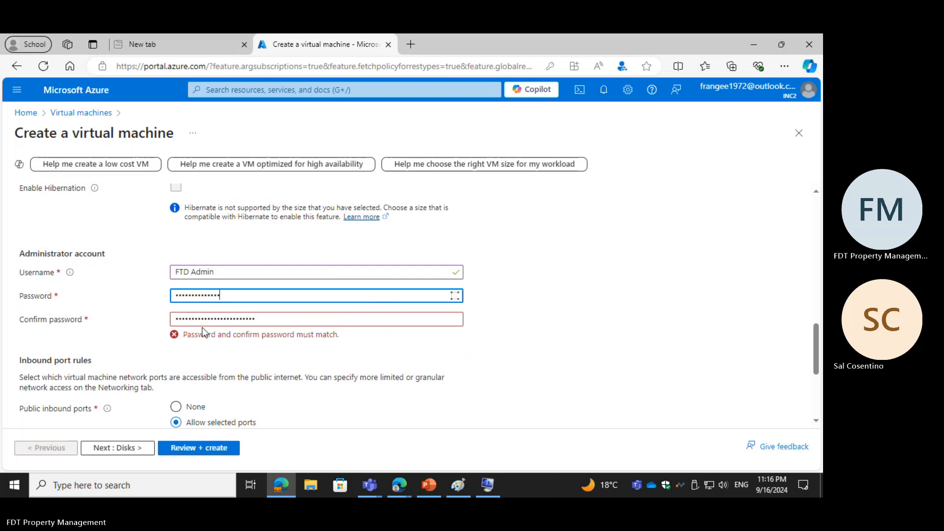
text(•)
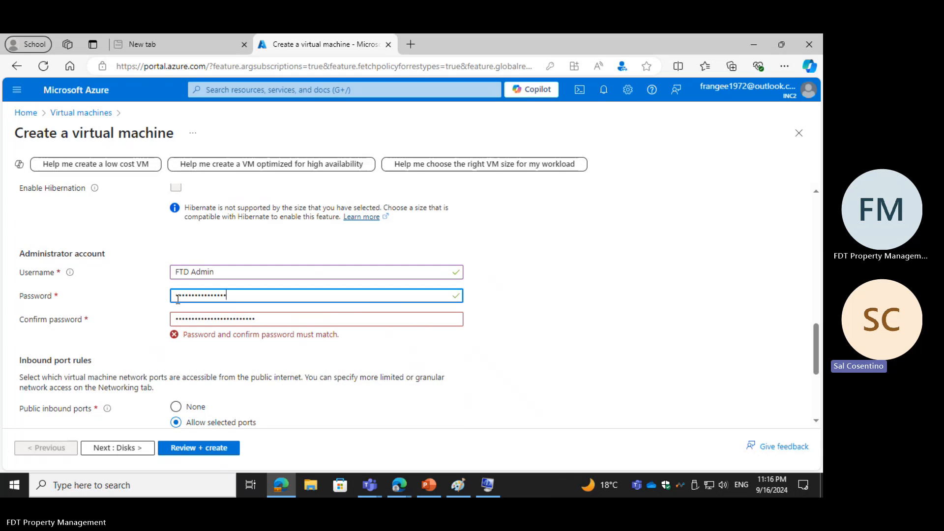
Step: Re-enter the administrator account's password from scratch, using at least 12 characters
drag(178, 298, 297, 310)
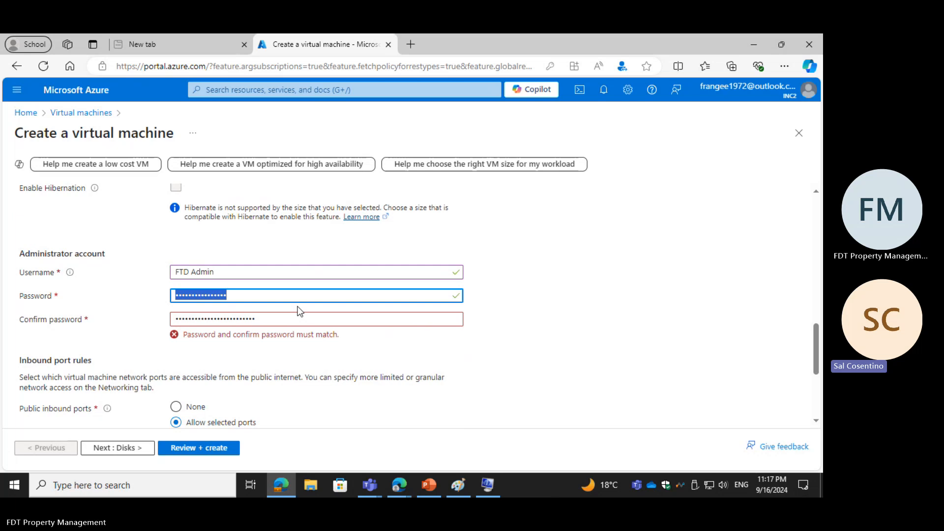
text(•••)
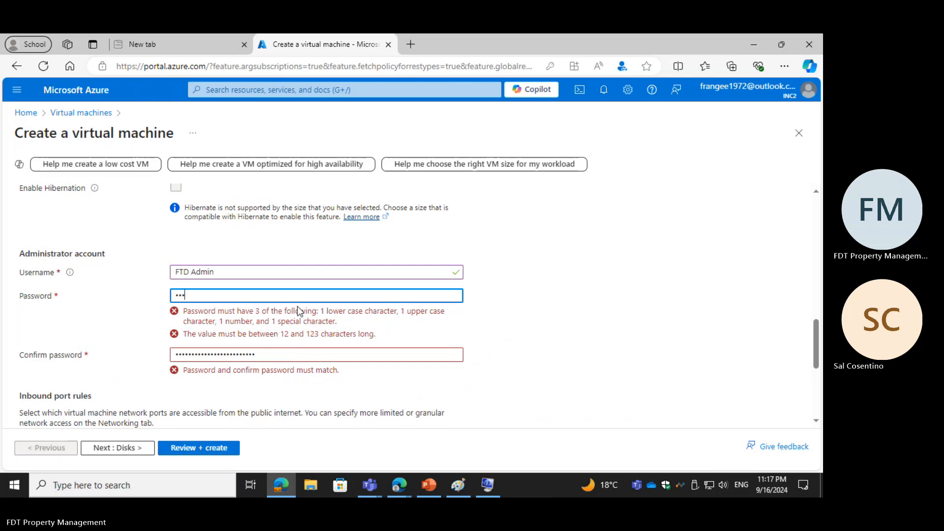
text(••)
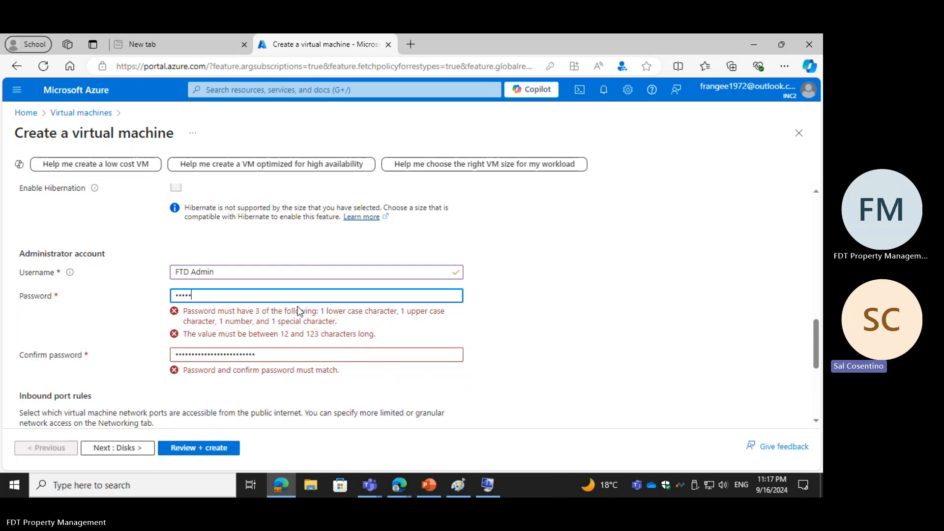
text(•)
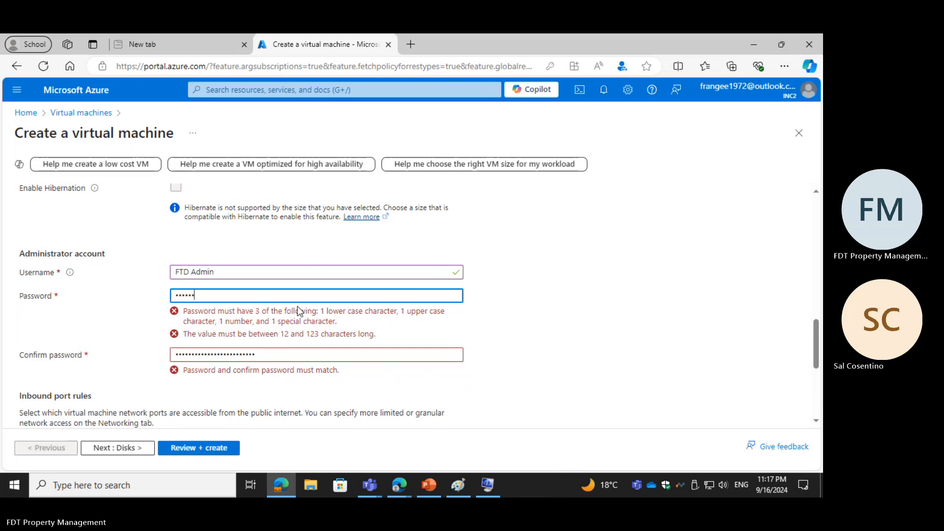
text(••)
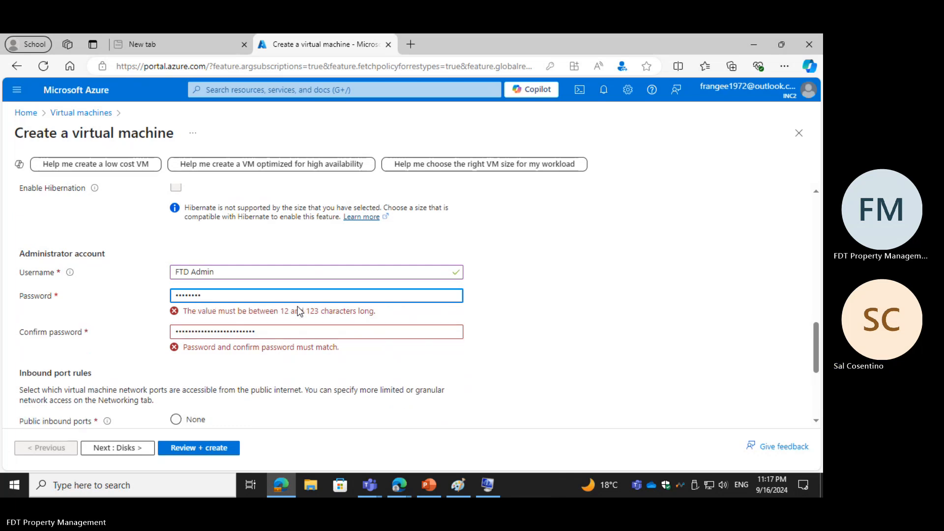
text(••••••)
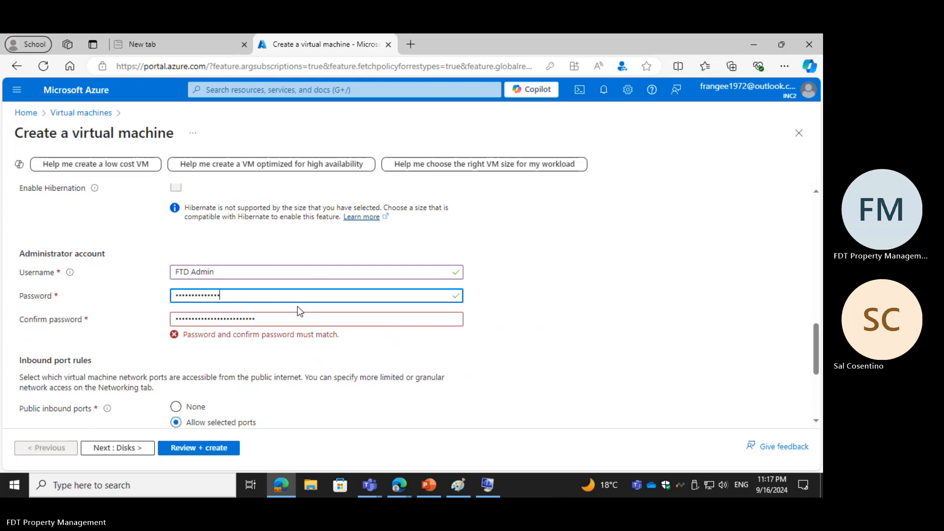
text(•)
Step: Replace the entry in the administrator account's confirm password field with the matching account password
key(Tab)
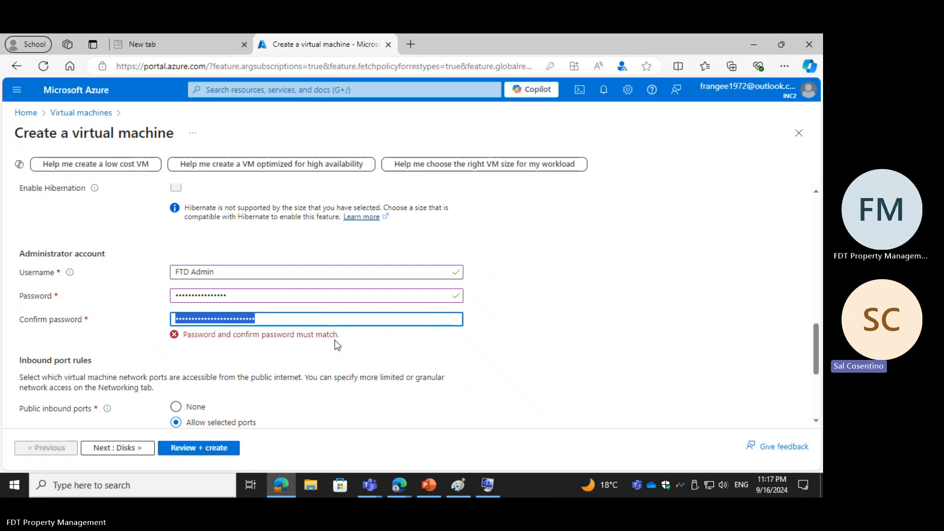
text(••)
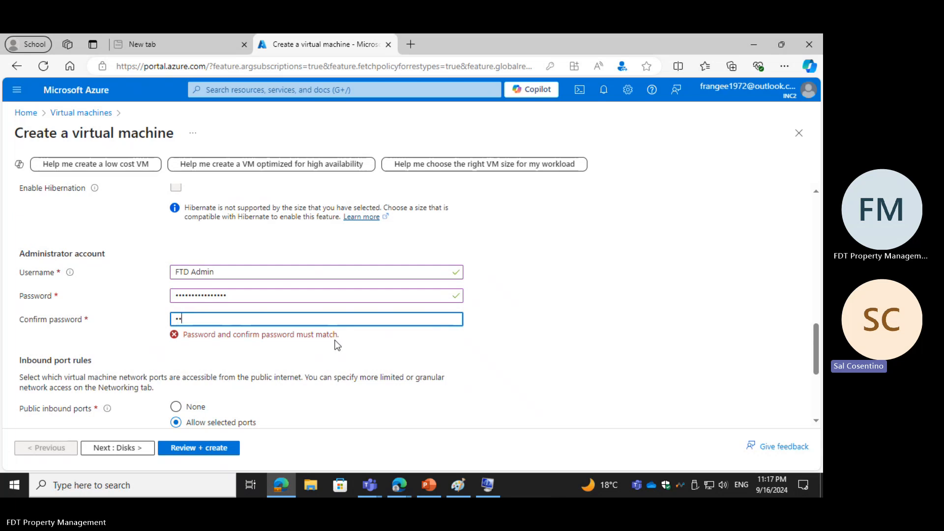
text(••)
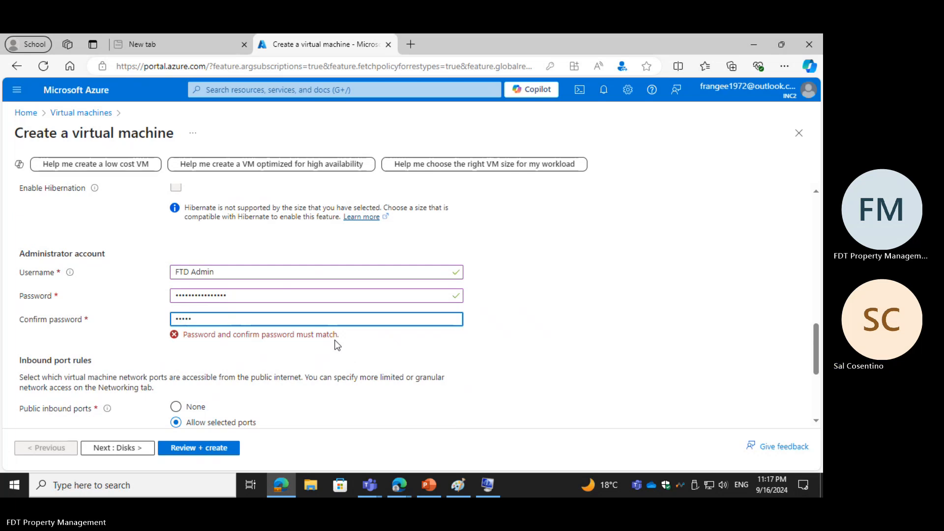
text(••••••••••••)
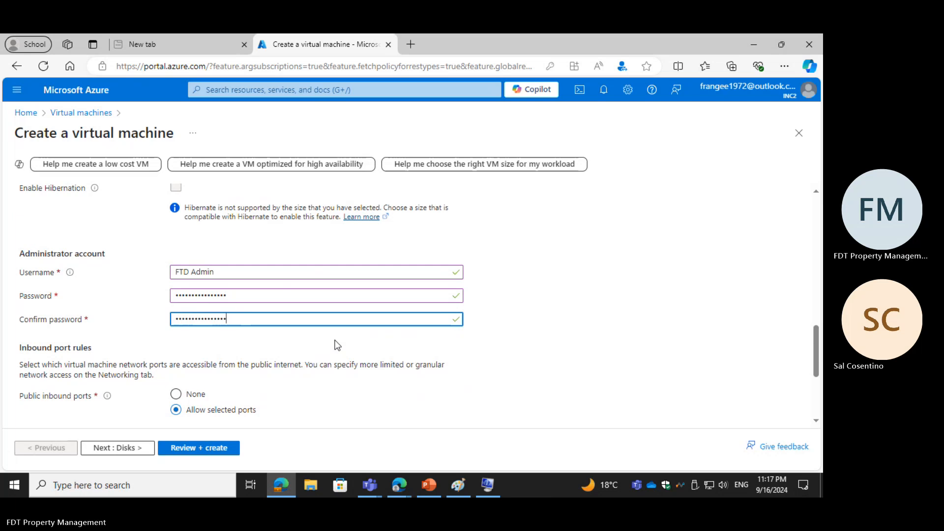
Step: Confirm having an eligible Windows 10/11 license with multi-tenant hosting rights for the virtual machine
scroll(229, 343, down, 2)
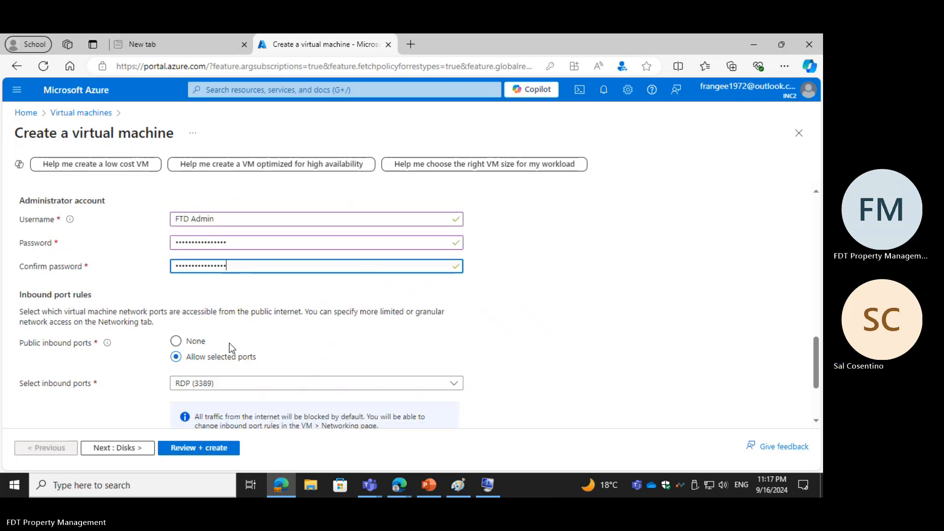
click(234, 238)
scroll(233, 303, down, 2)
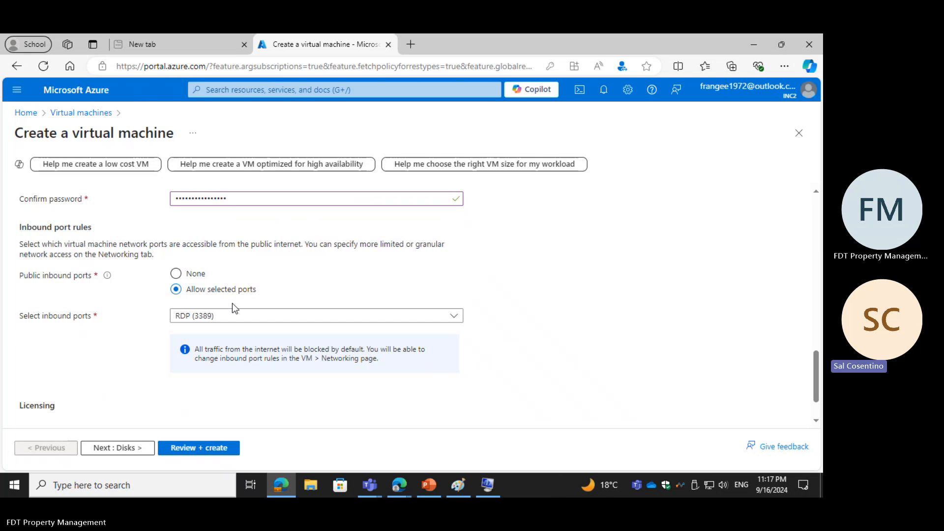
scroll(74, 381, down, 2)
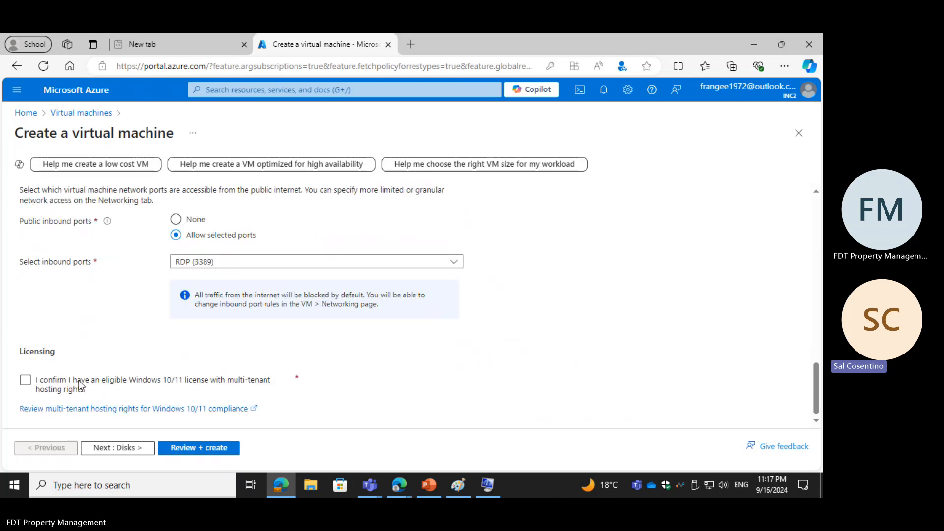
click(29, 383)
click(30, 382)
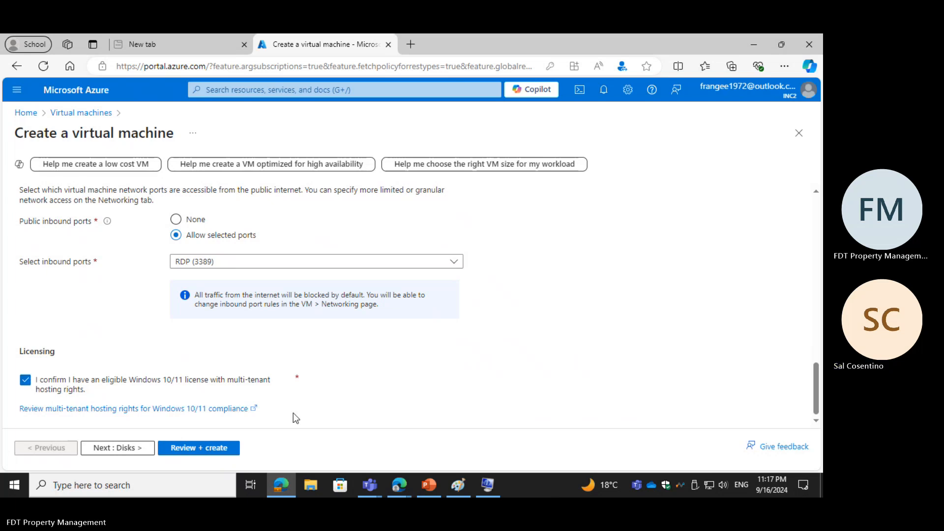
Step: Proceed through the disk settings to the networking settings, keeping the disk defaults and declining to save the password in the browser
click(111, 450)
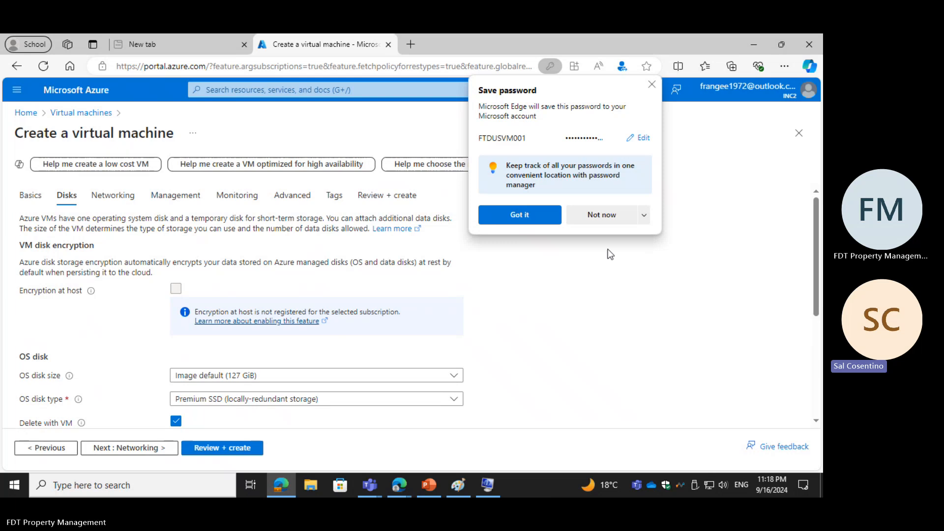
click(606, 216)
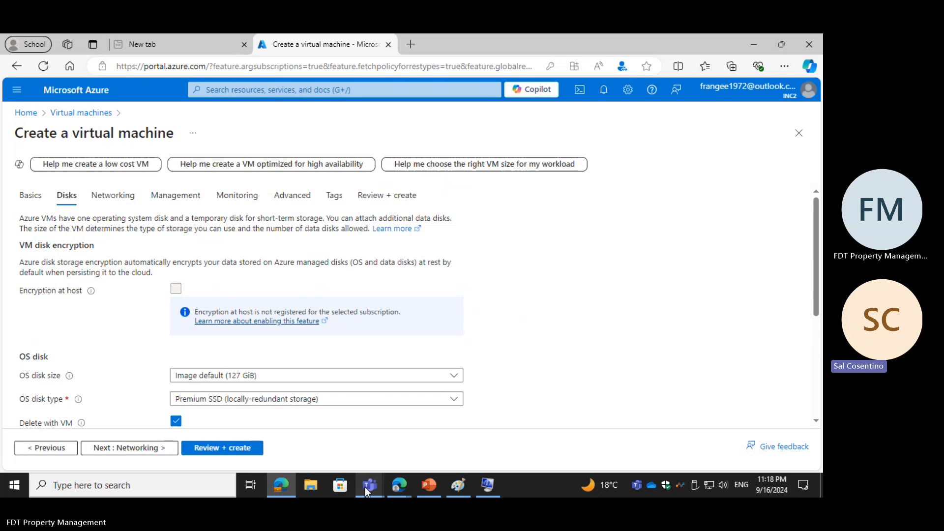
mouse_move(365, 488)
click(123, 448)
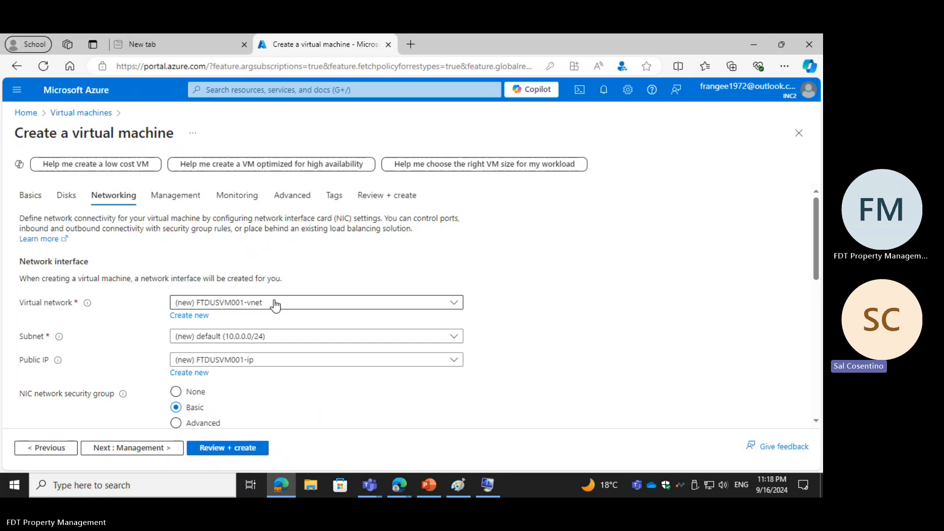
Step: Examine which virtual networks are offered for the machine's network interface and how the new network is named
click(177, 306)
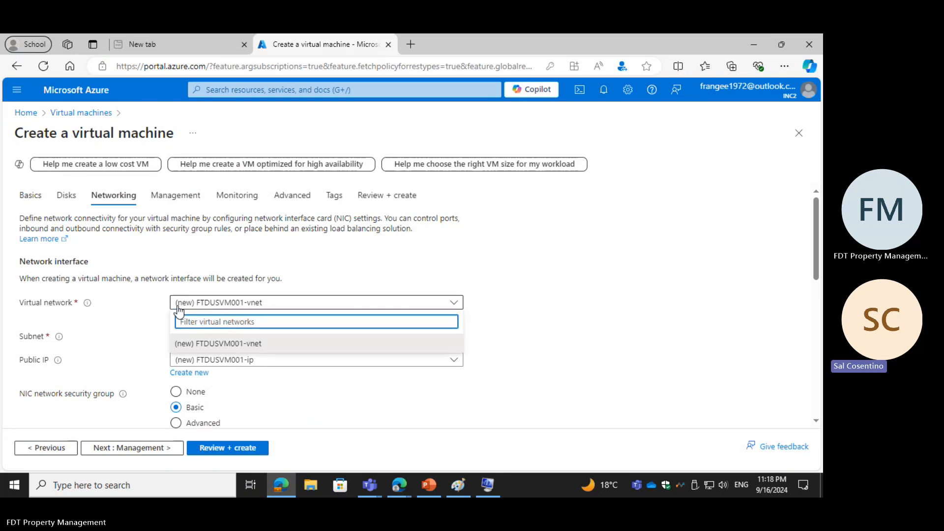
click(177, 307)
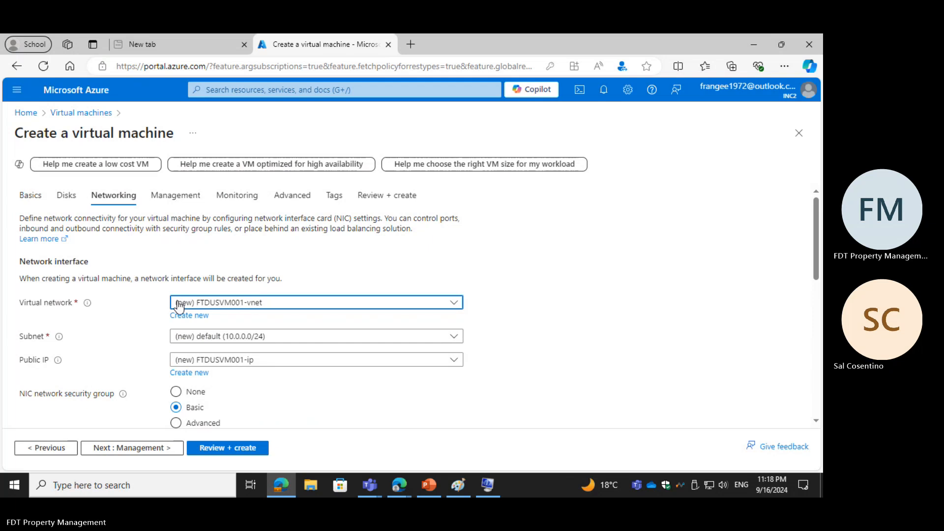
click(199, 305)
drag(267, 305, 284, 318)
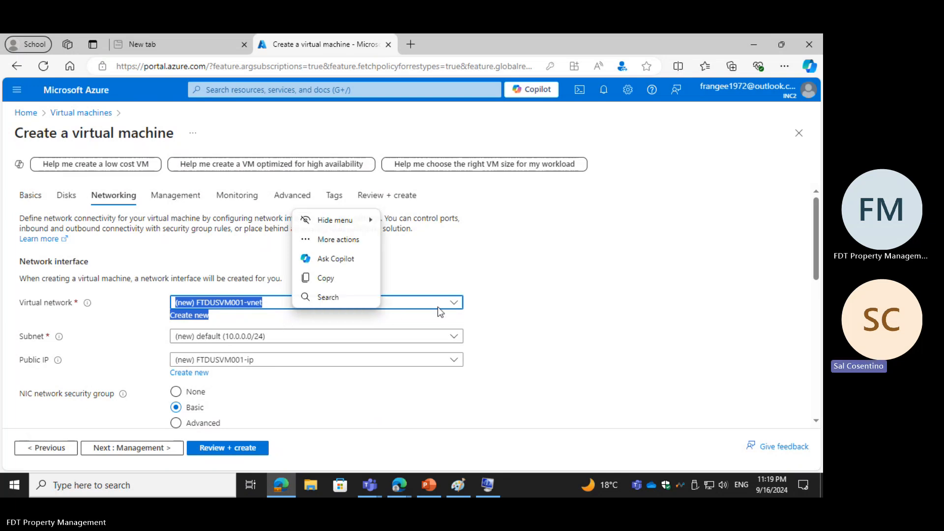
click(283, 304)
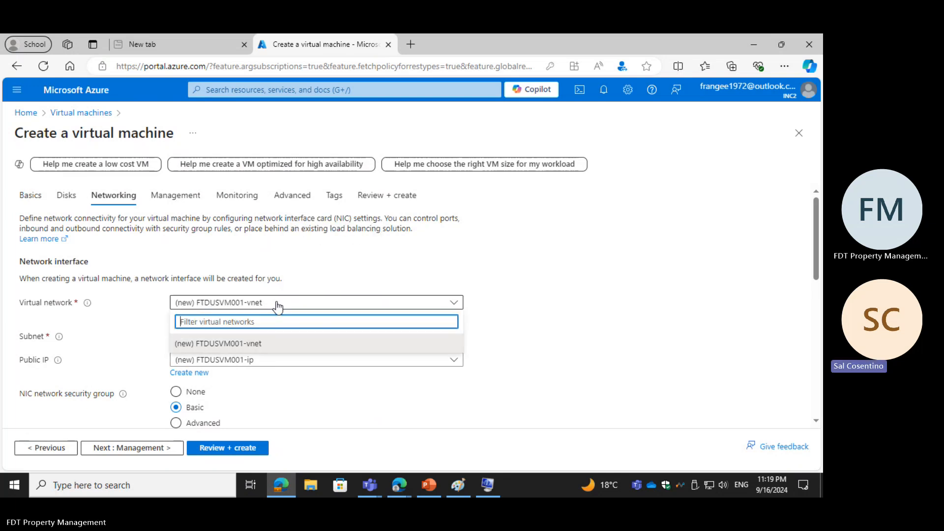
click(179, 308)
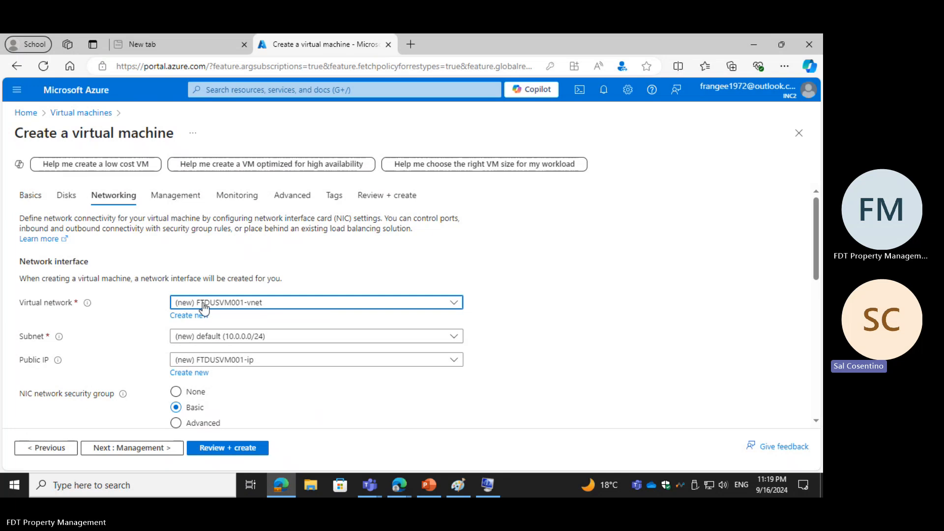
drag(199, 306, 277, 311)
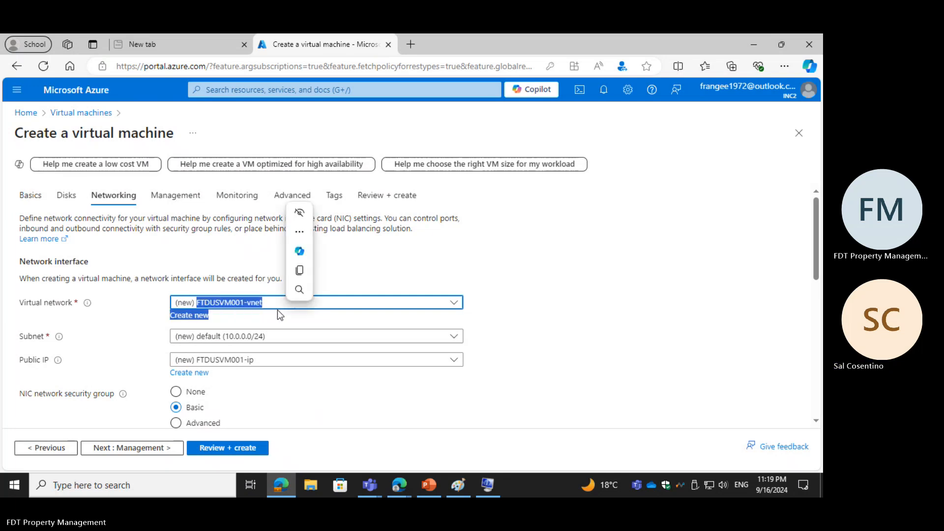
click(340, 300)
click(192, 303)
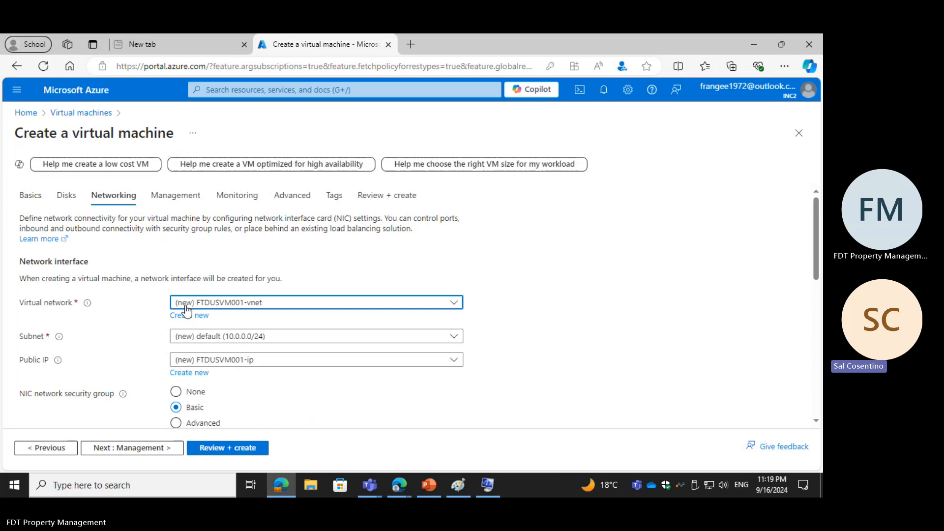
click(190, 316)
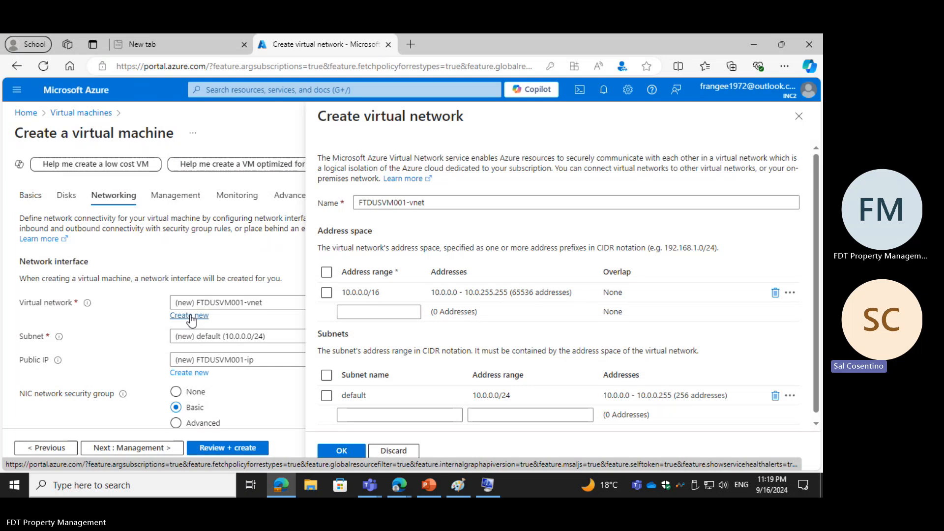
click(270, 308)
click(229, 307)
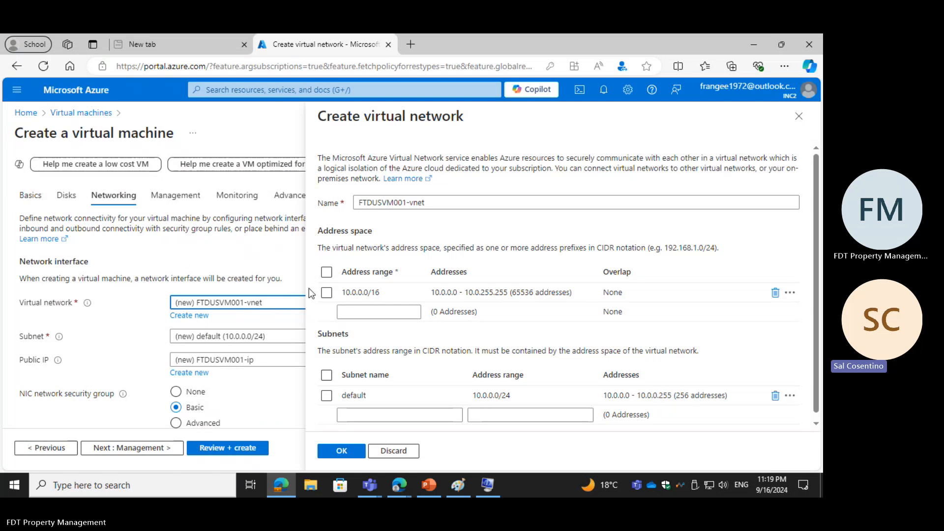
click(243, 308)
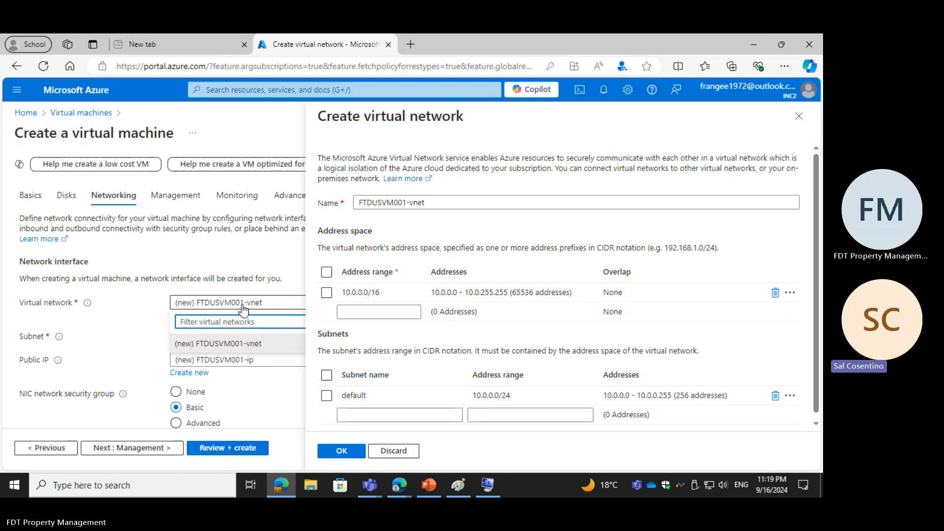
click(797, 117)
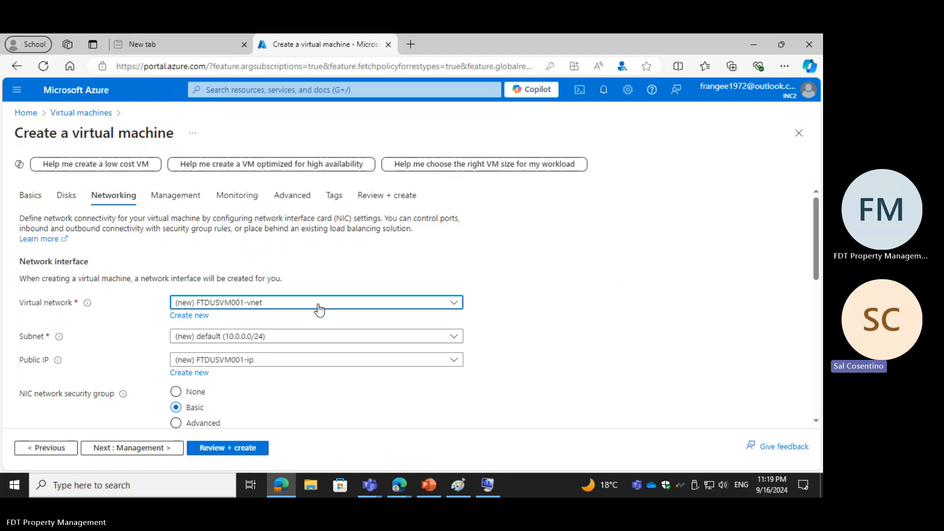
Step: Create a new virtual network for the machine named FTDCAVM001-vnet, keeping the default address space and subnet
click(189, 317)
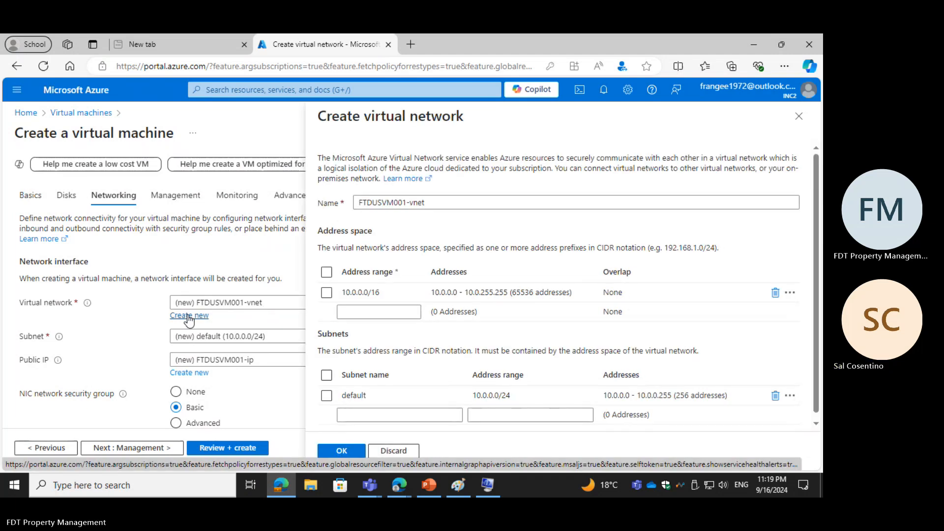
click(372, 202)
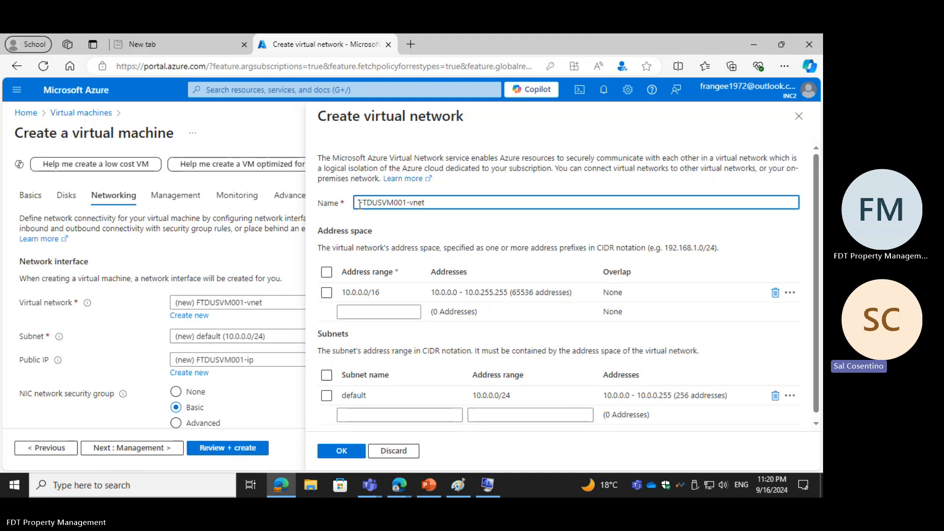
drag(358, 203, 366, 203)
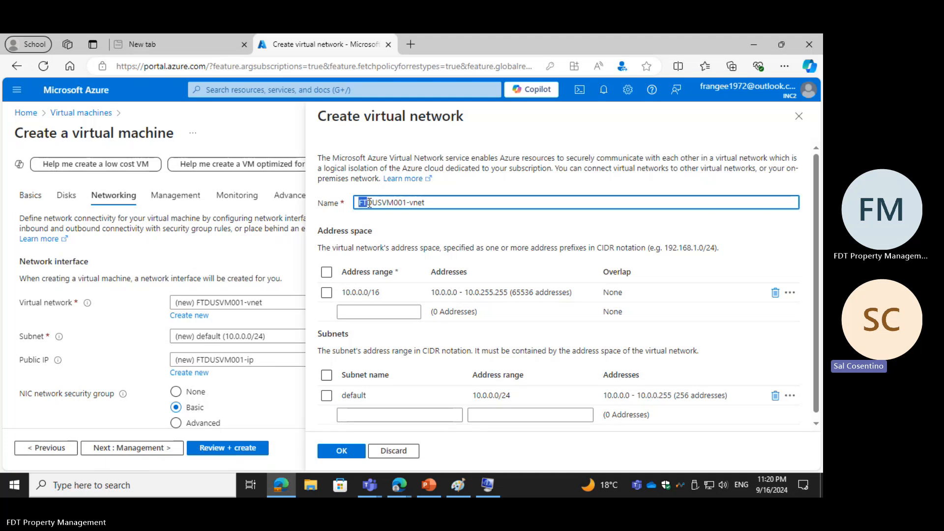
click(360, 204)
text(CA)
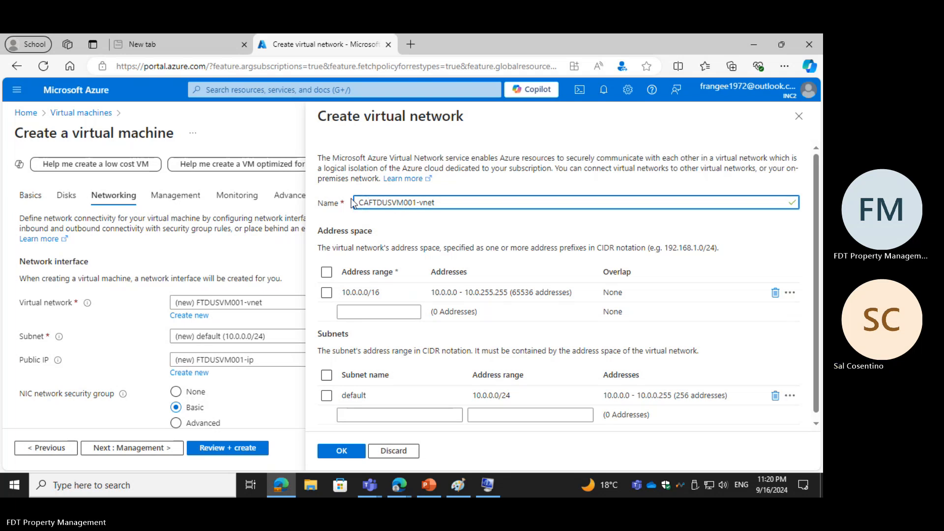
key(BackSpace)
key(BackSpace)
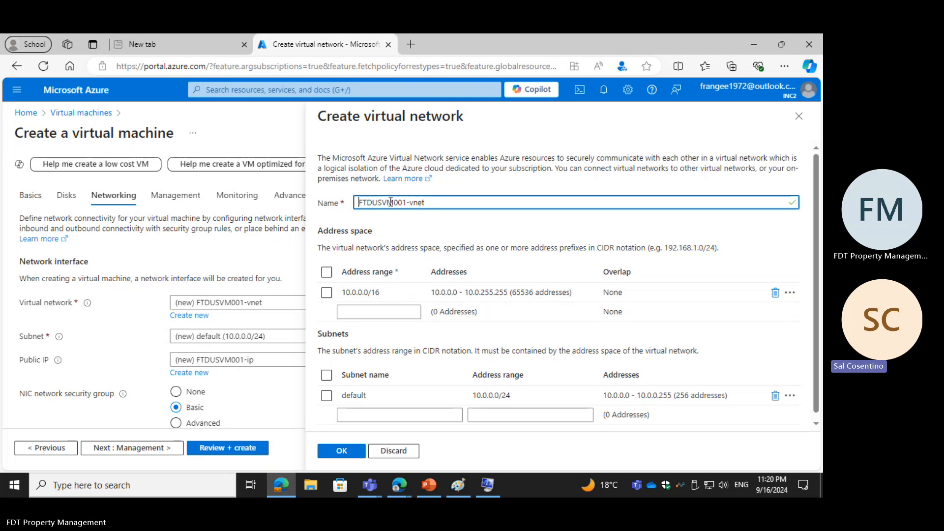
drag(373, 203, 382, 204)
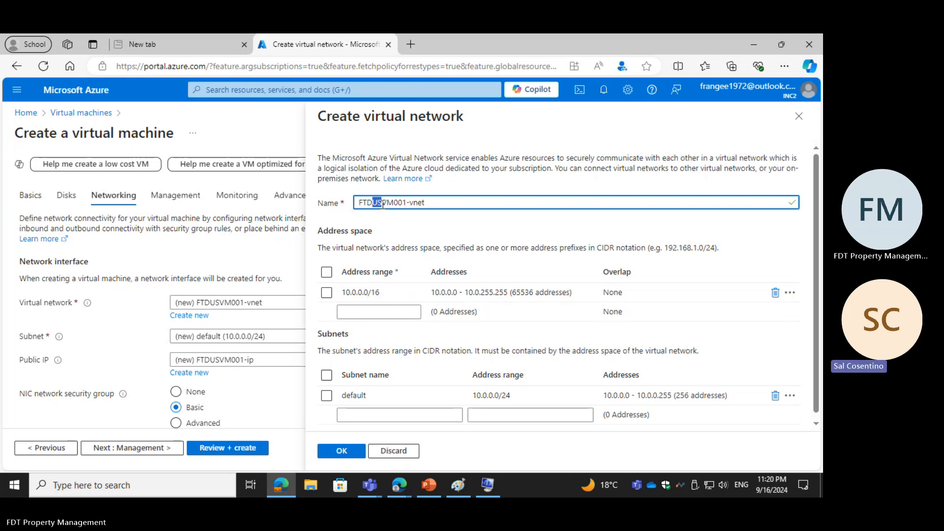
text(CA)
click(341, 451)
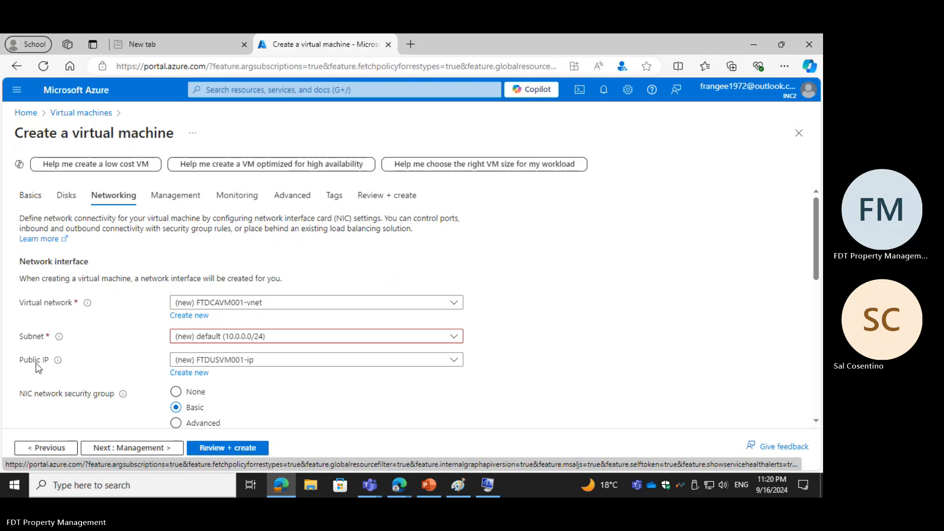
Step: Create the public IP address FTDUSVM001-ip with the Basic SKU and static assignment
click(188, 373)
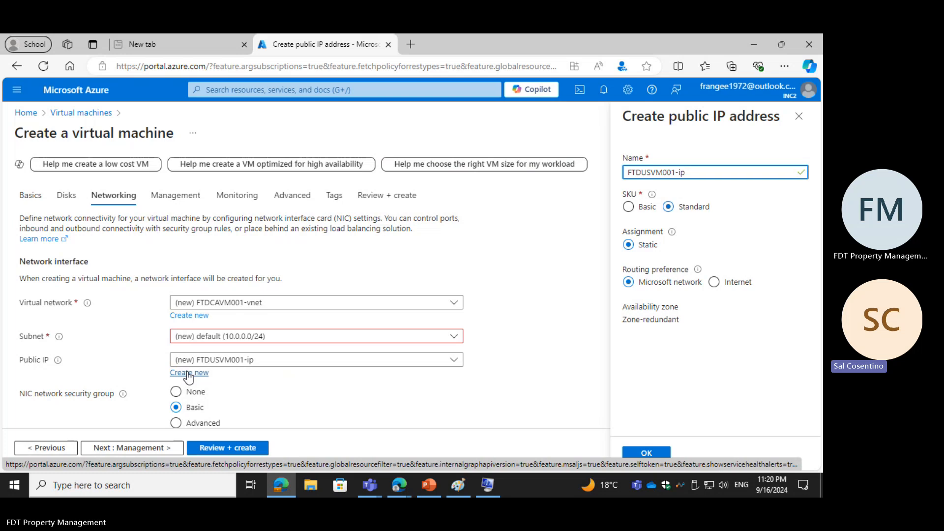
click(628, 207)
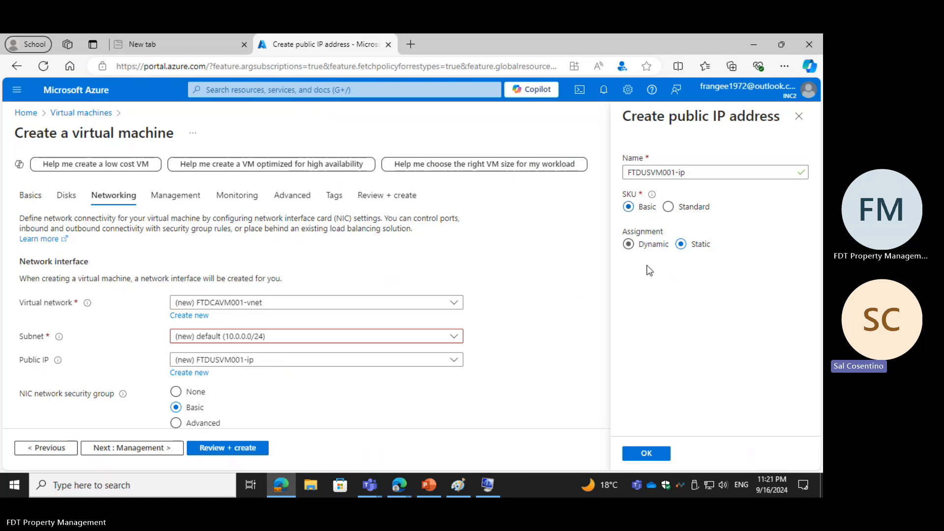
click(631, 455)
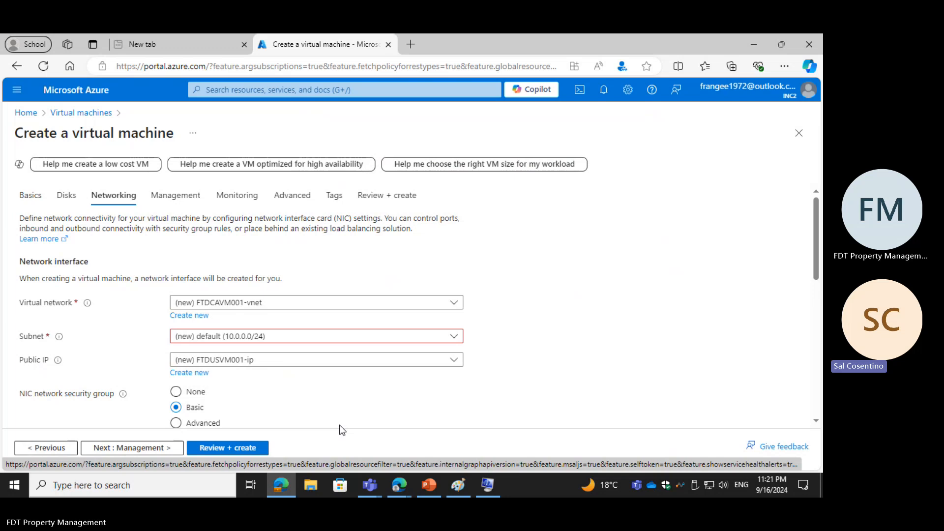
scroll(339, 428, down, 1)
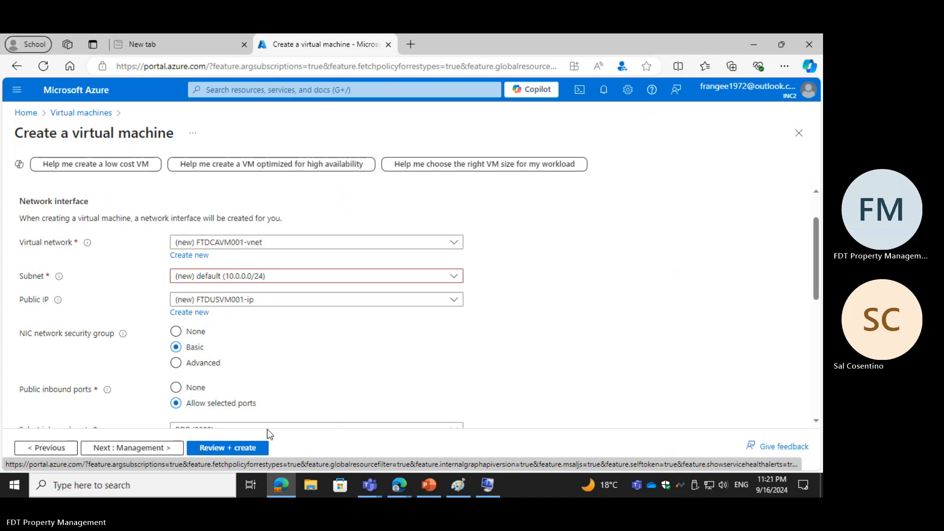
scroll(298, 419, down, 2)
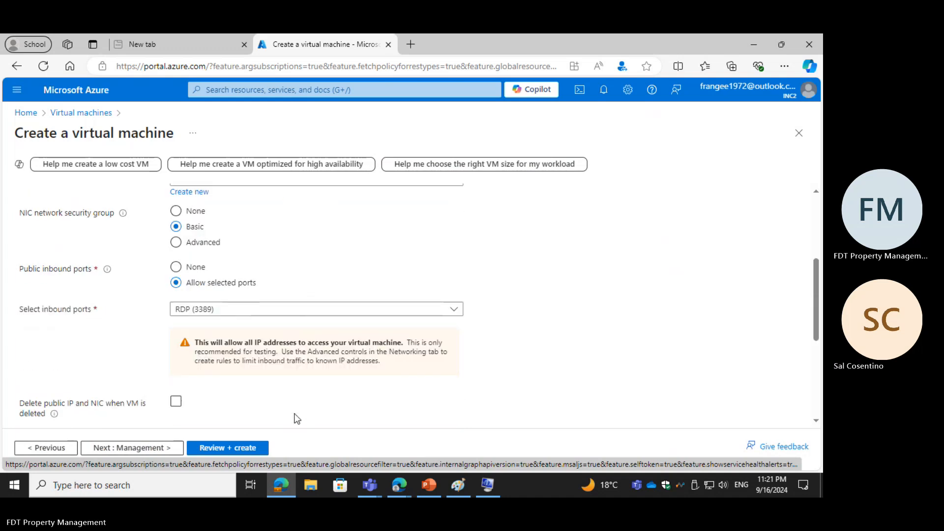
scroll(297, 418, up, 1)
scroll(295, 418, up, 1)
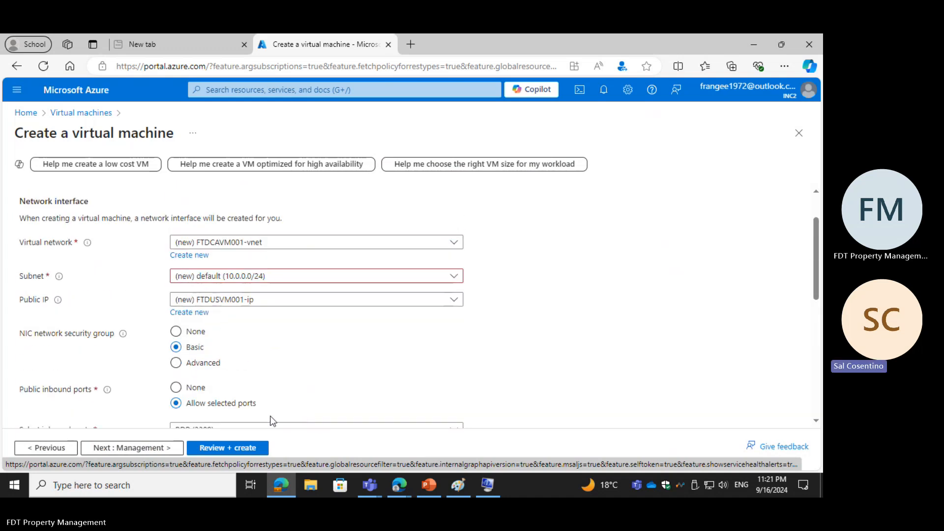
Step: Enable deletion of the public IP and NIC when the VM is deleted, and proceed to the management settings
scroll(276, 415, down, 2)
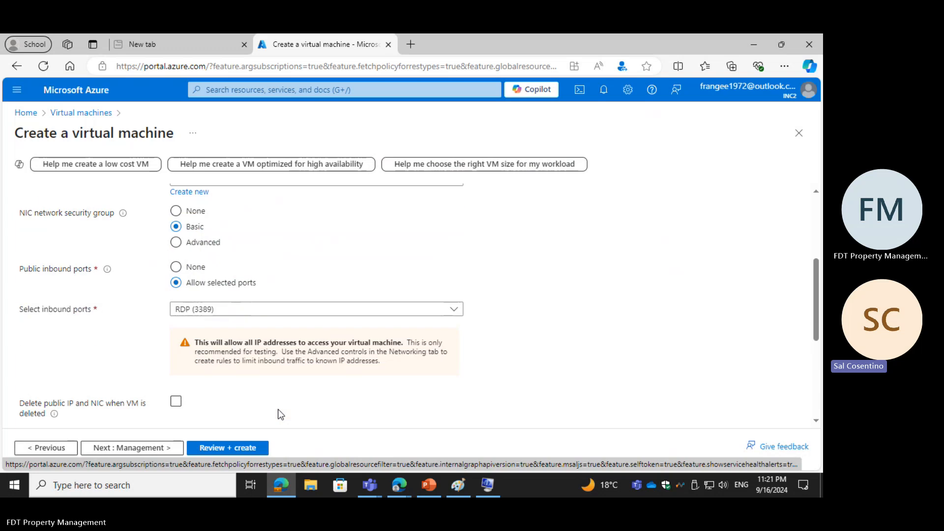
click(176, 402)
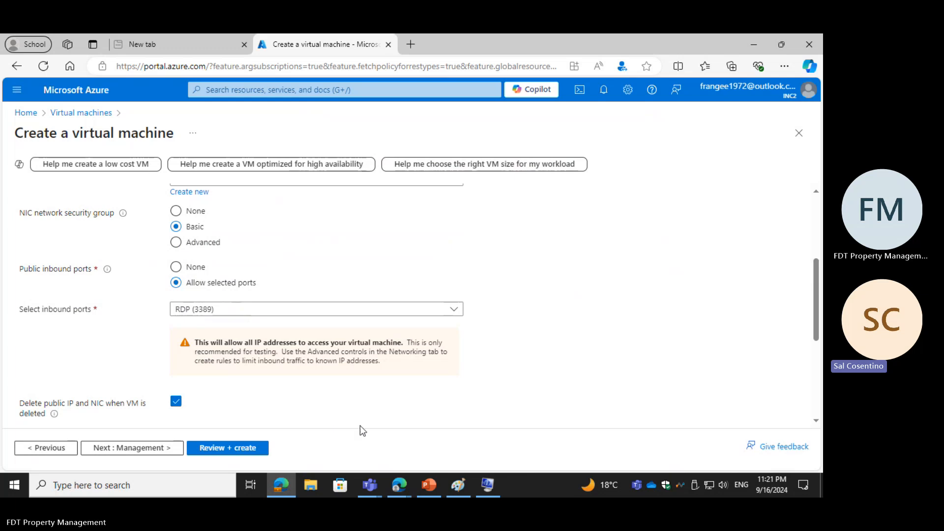
click(124, 448)
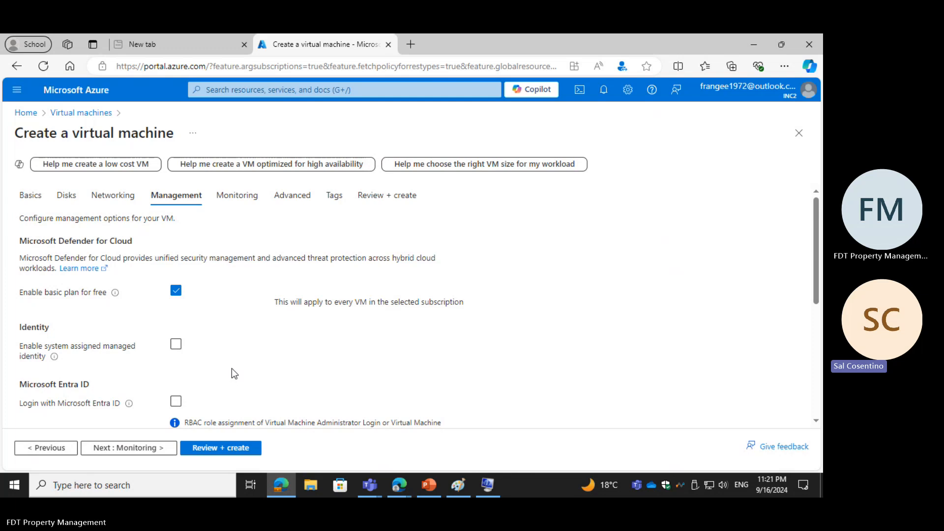
Step: Enable auto-shutdown and backup for the virtual machine in the management settings
scroll(232, 367, down, 2)
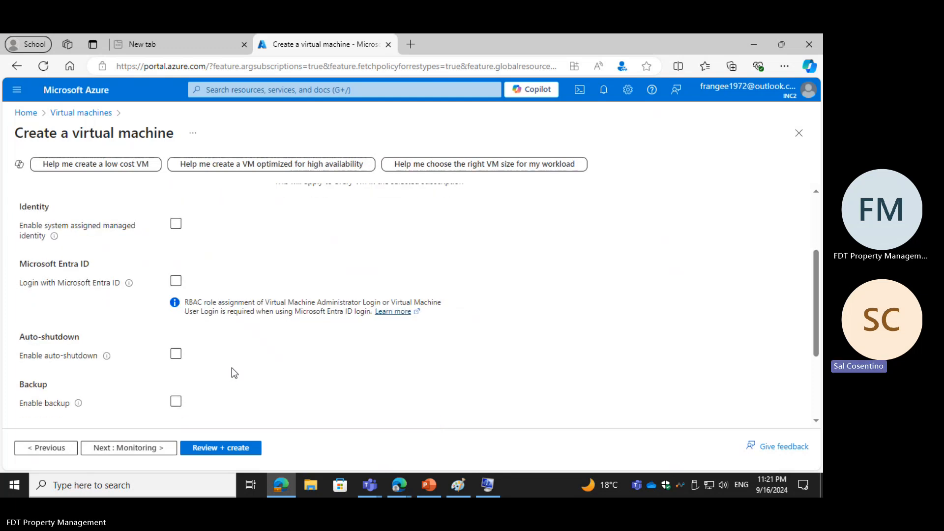
click(175, 354)
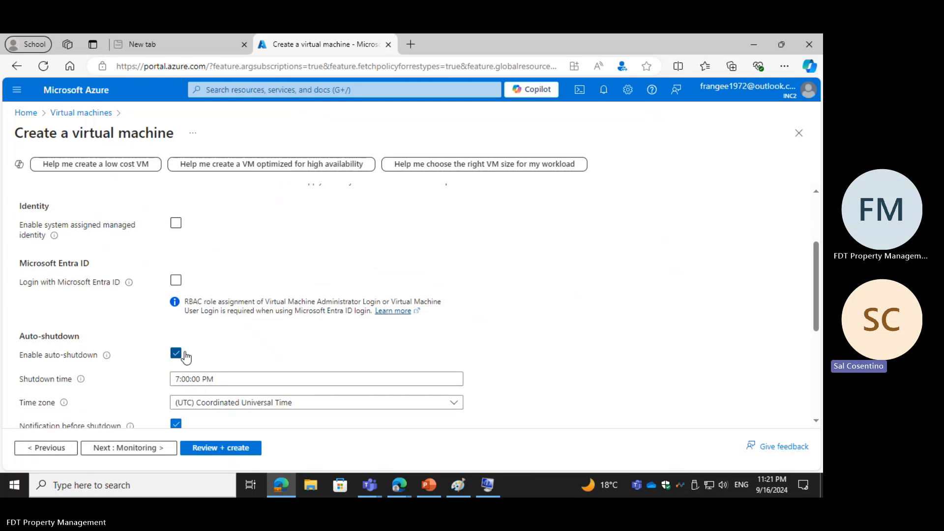
scroll(235, 369, down, 2)
scroll(237, 372, up, 3)
scroll(235, 367, up, 1)
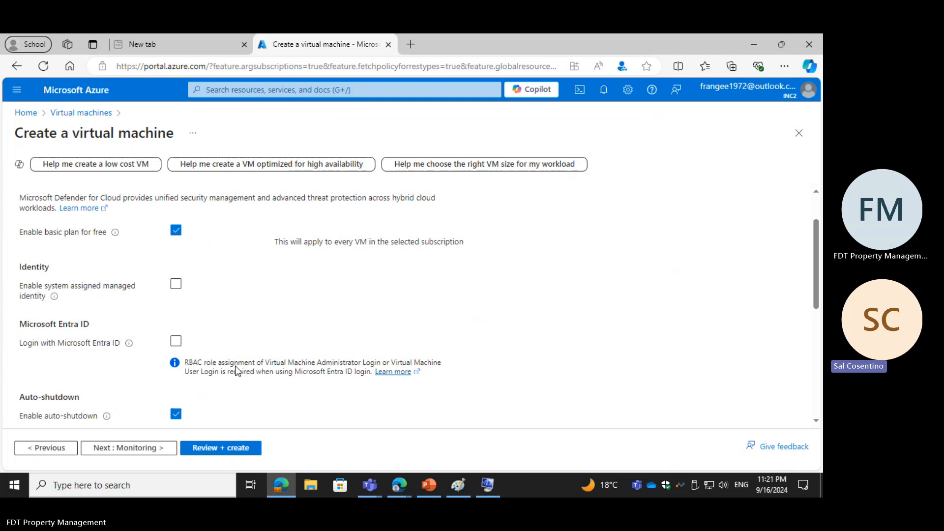
click(176, 286)
scroll(190, 333, down, 2)
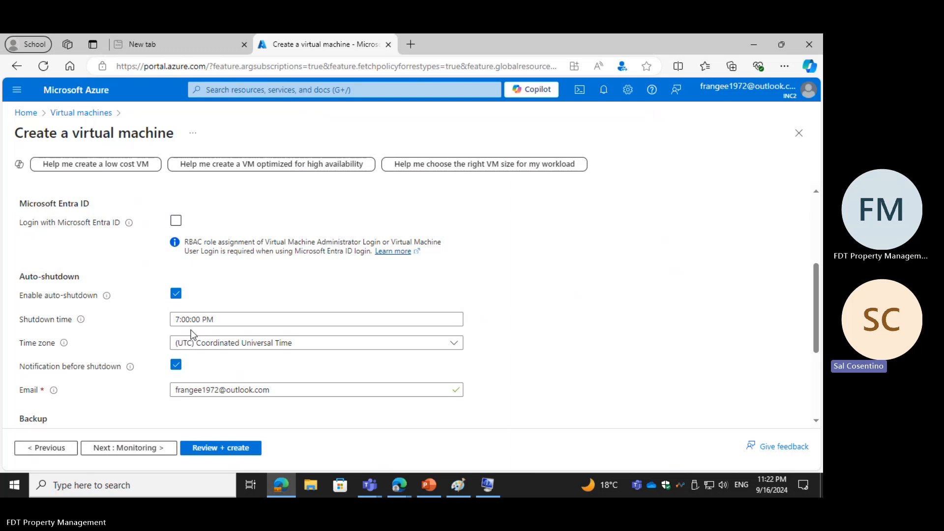
scroll(191, 333, down, 1)
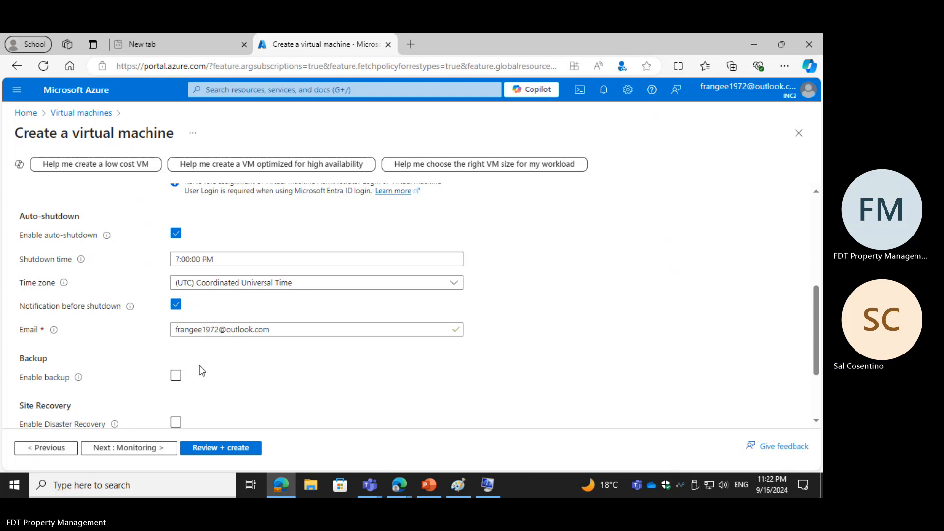
click(176, 376)
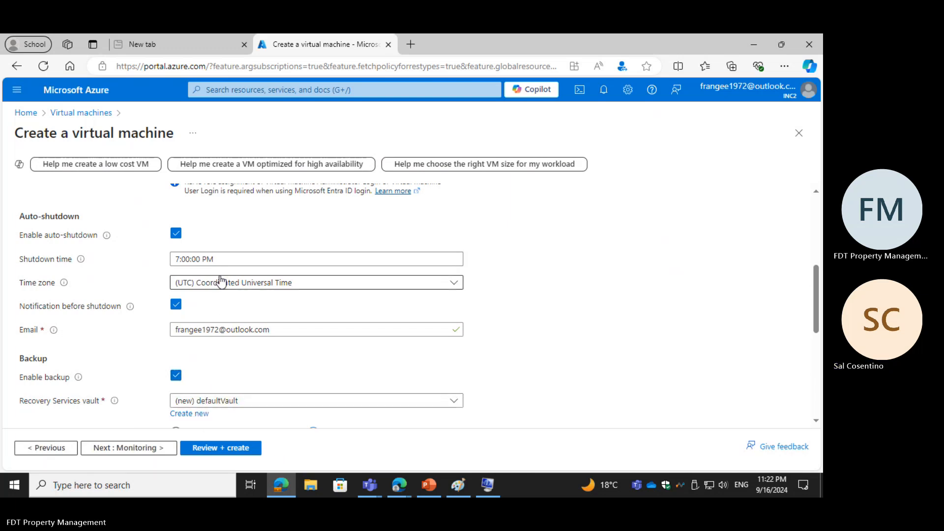
Step: Try to set the auto-shutdown time to 11:45
click(231, 262)
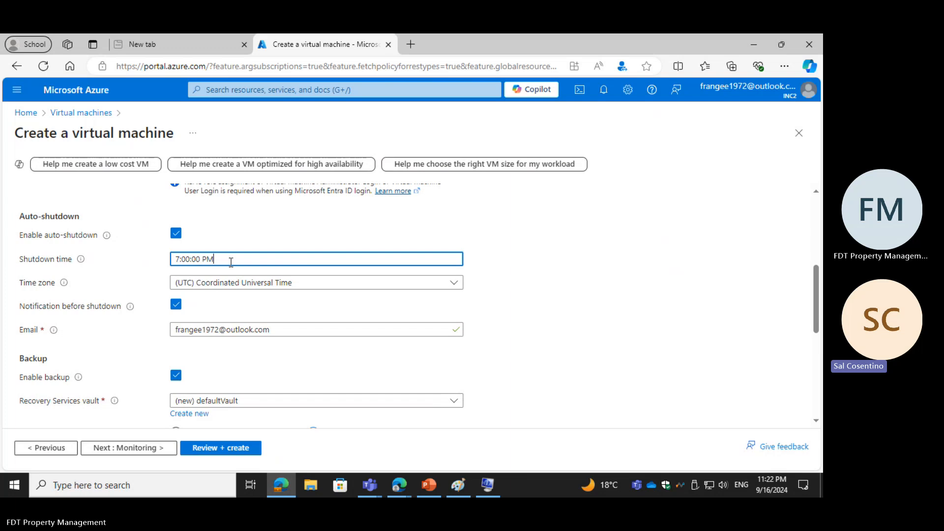
key(BackSpace)
key(BackSpace)
key(BackSpace)
key(BackSpace)
key(BackSpace)
key(BackSpace)
key(BackSpace)
key(BackSpace)
key(BackSpace)
key(BackSpace)
text(11)
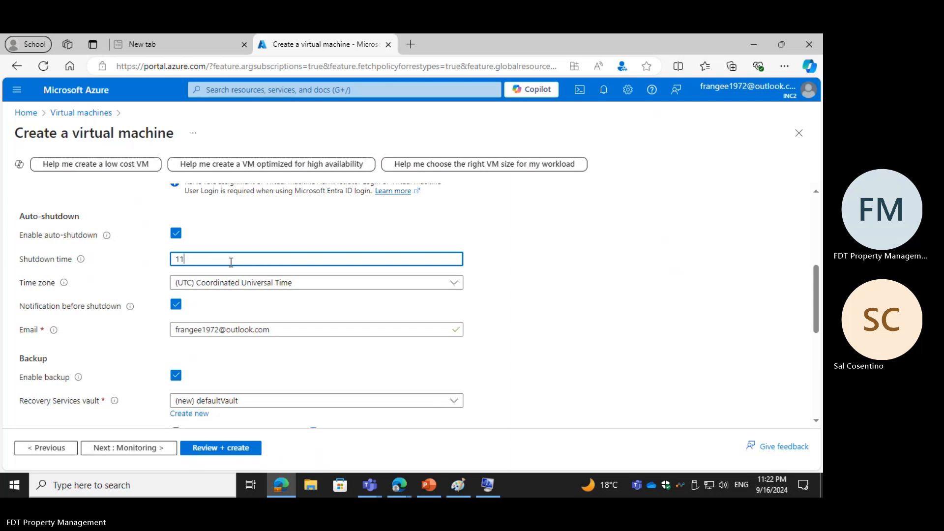
text( am)
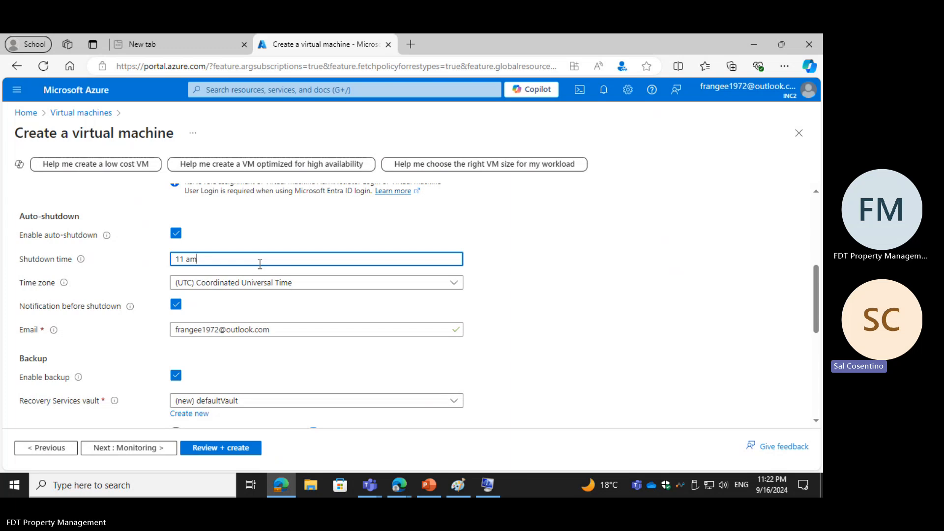
key(BackSpace)
key(BackSpace)
key(BackSpace)
text(:45)
Step: Set the auto-shutdown time zone to (UTC-05:00) Eastern Time (US & Canada)
click(320, 288)
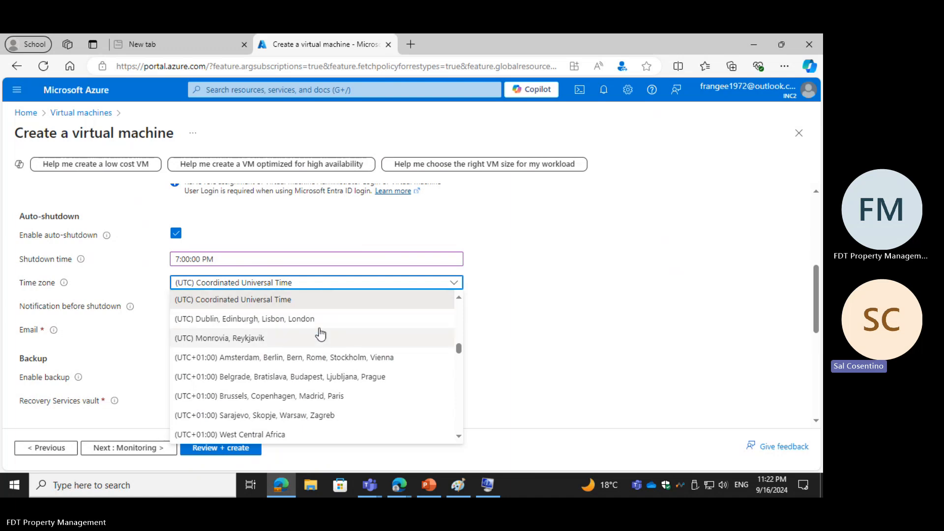
scroll(320, 334, down, 2)
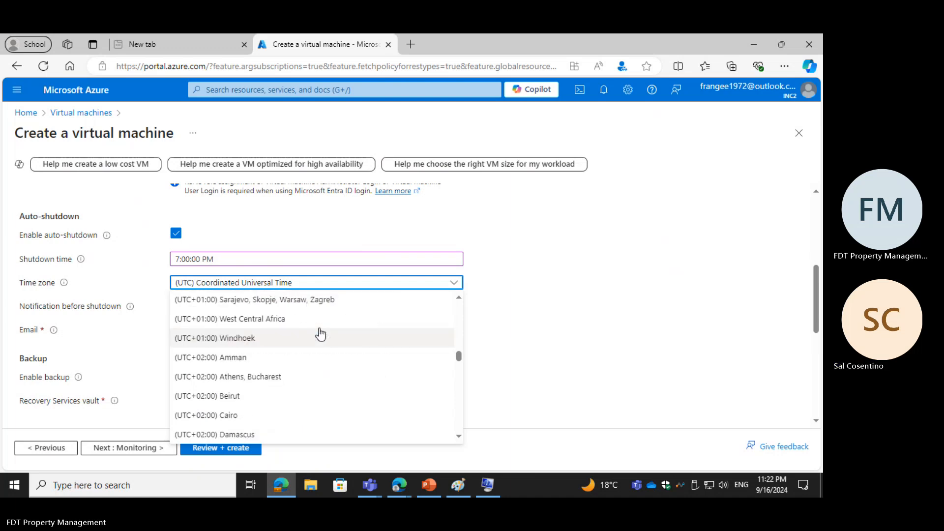
scroll(320, 334, down, 1)
scroll(320, 334, up, 3)
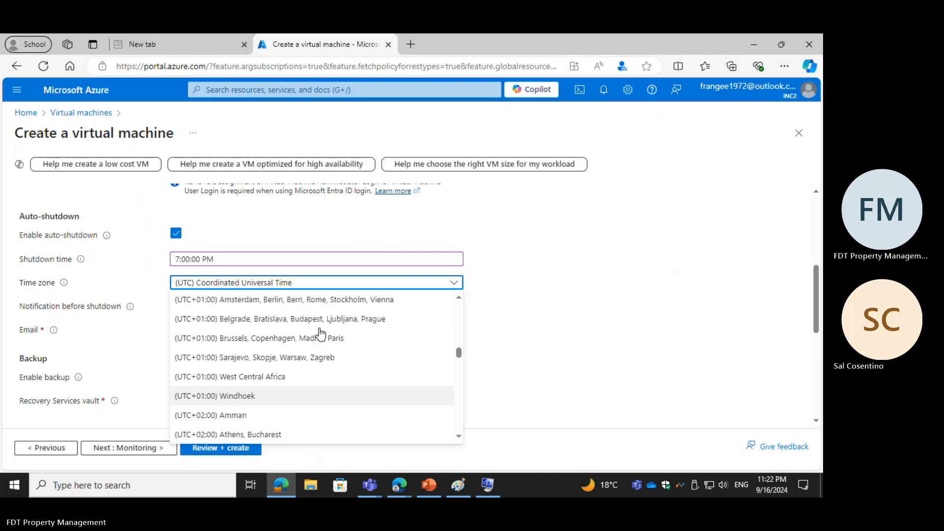
scroll(320, 334, up, 1)
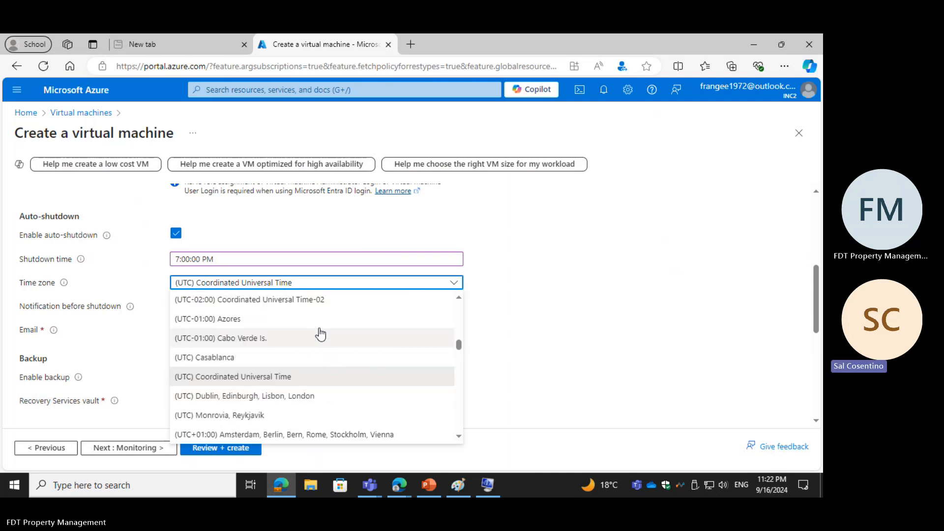
scroll(320, 334, down, 1)
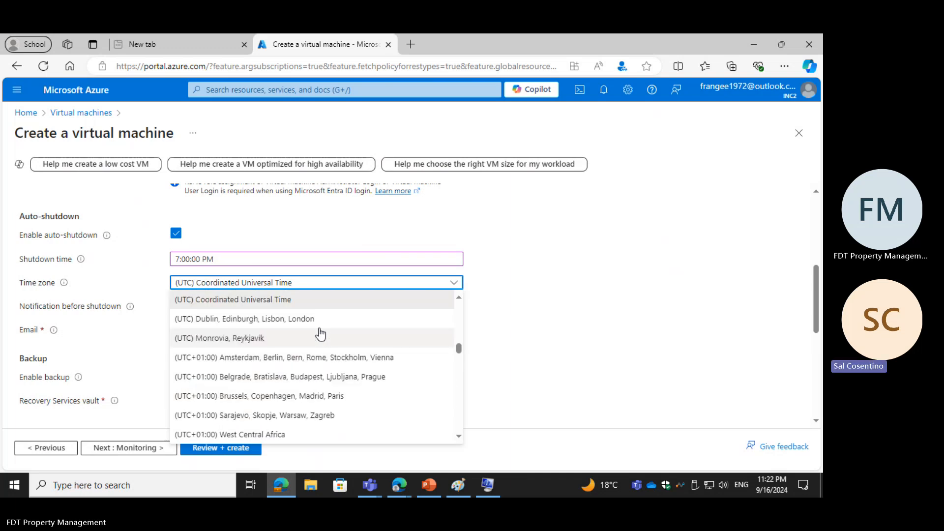
scroll(320, 334, down, 2)
scroll(320, 334, down, 4)
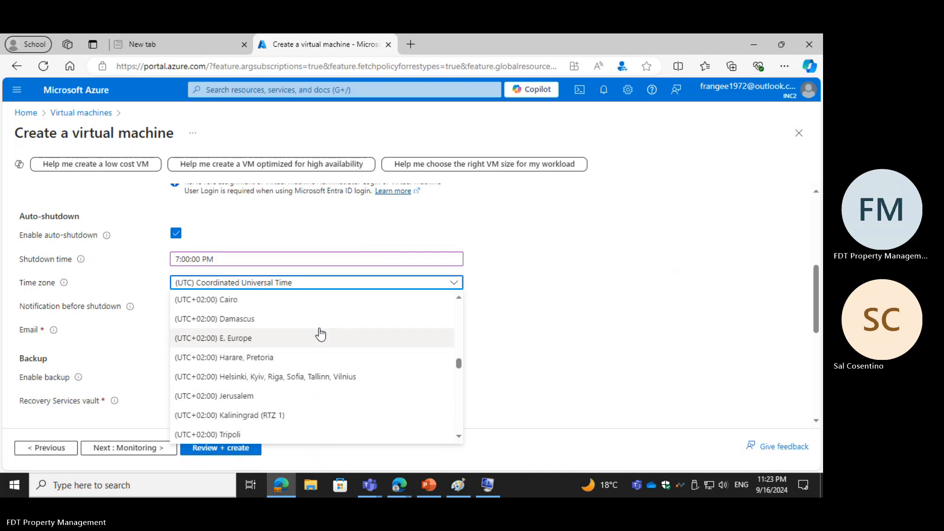
scroll(320, 334, down, 10)
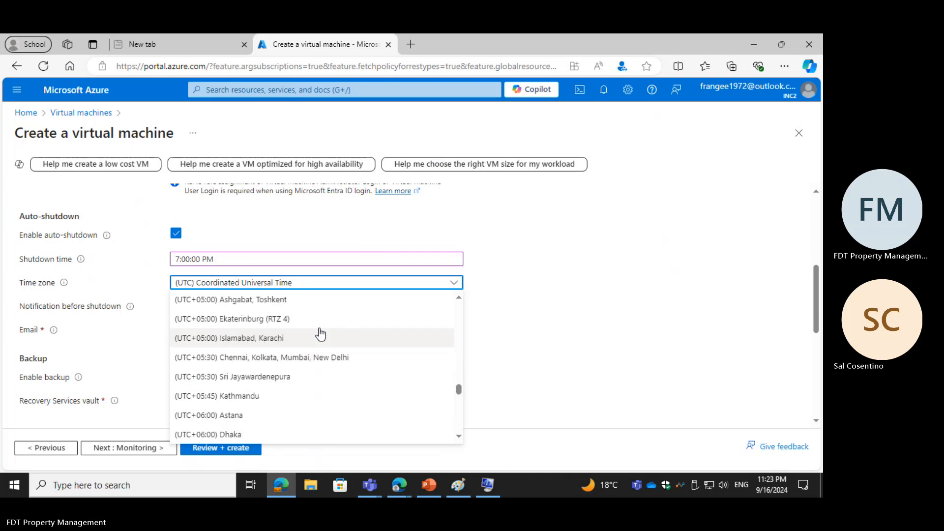
scroll(319, 335, down, 4)
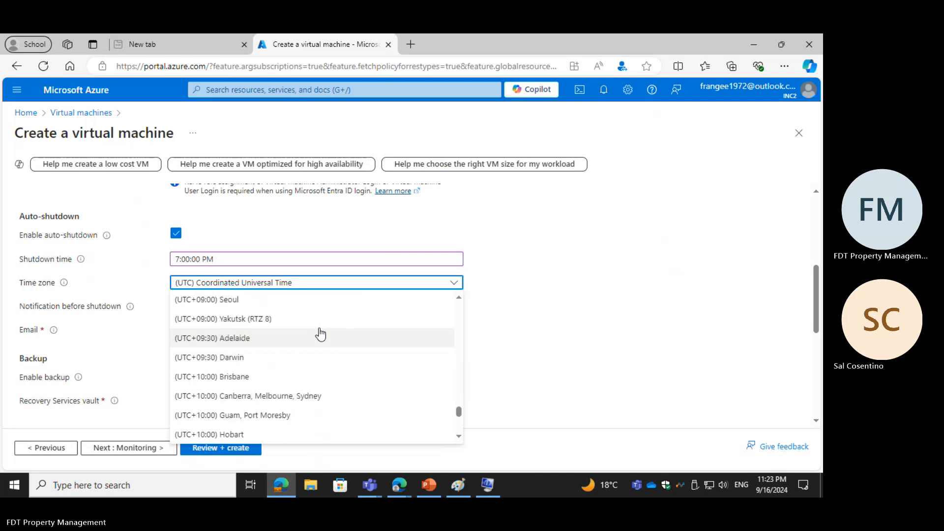
scroll(320, 334, down, 2)
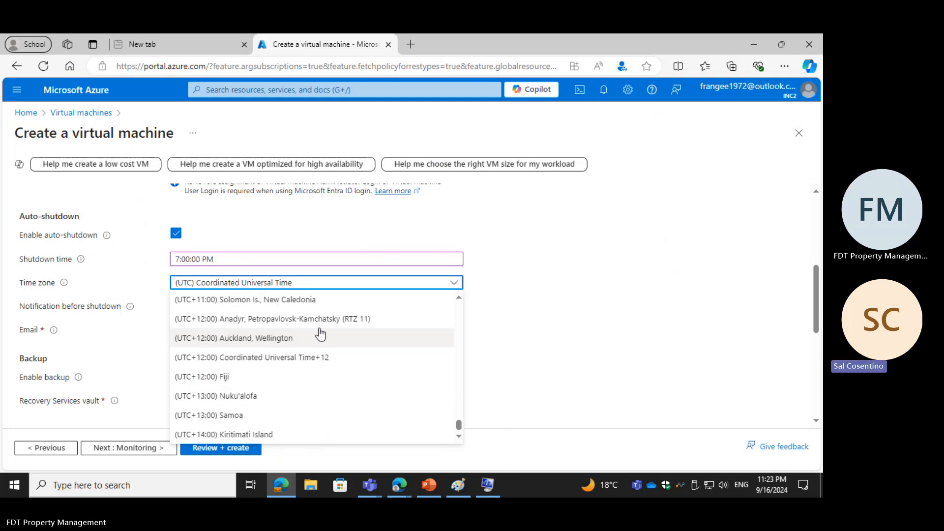
scroll(320, 334, up, 3)
scroll(320, 334, up, 4)
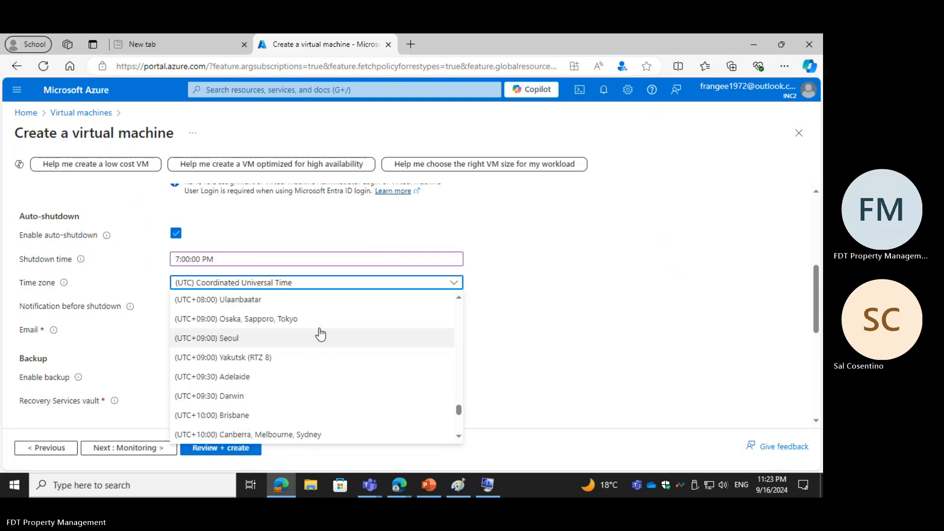
scroll(320, 334, up, 3)
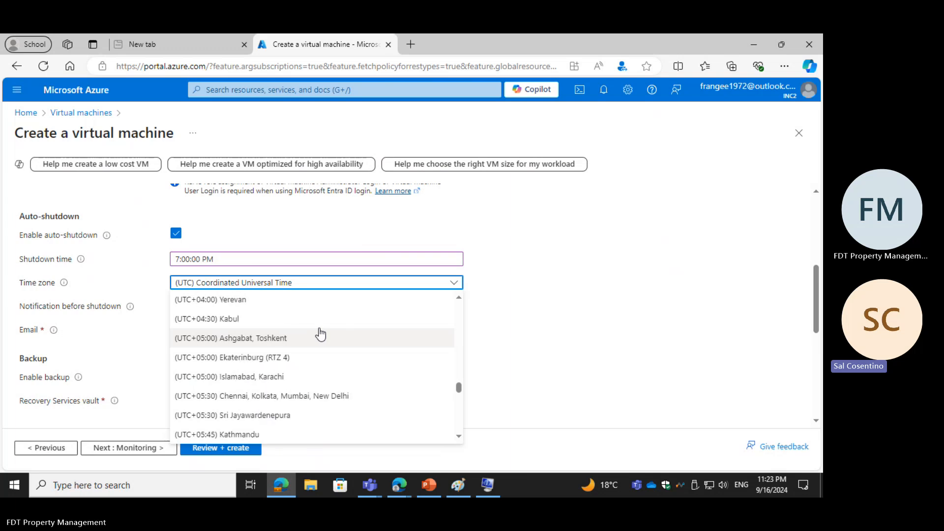
scroll(320, 334, up, 12)
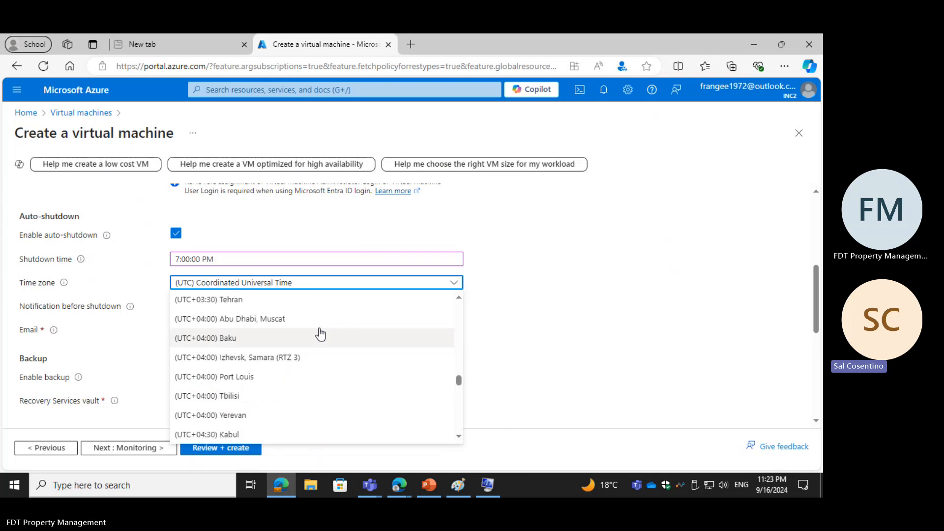
scroll(320, 334, up, 3)
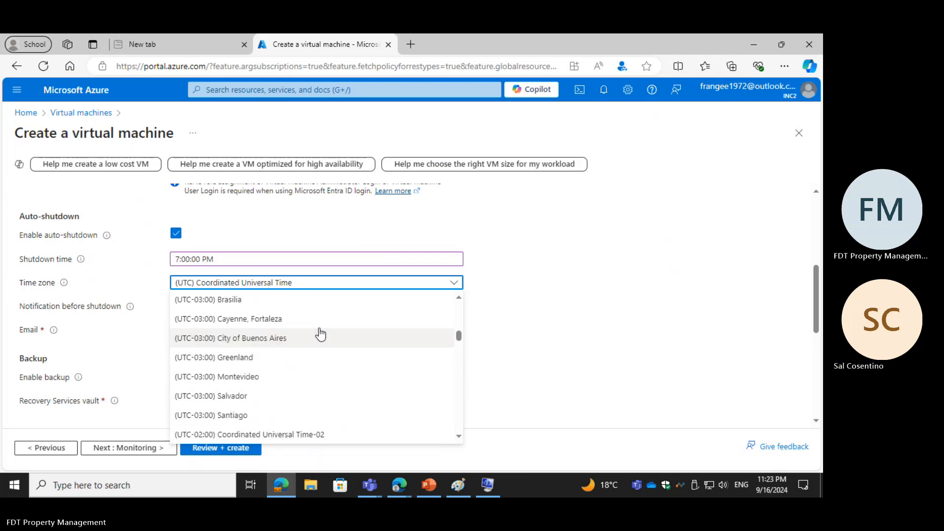
scroll(320, 334, up, 1)
scroll(320, 334, up, 2)
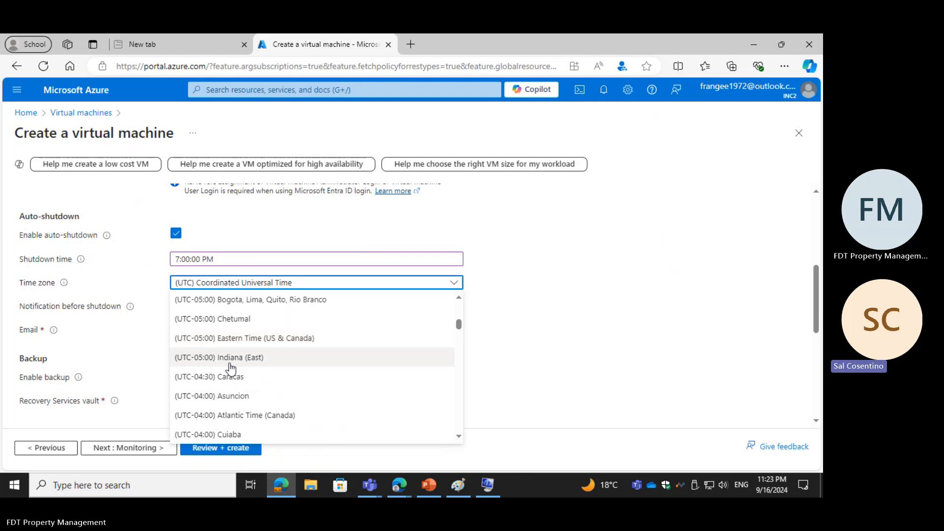
click(251, 337)
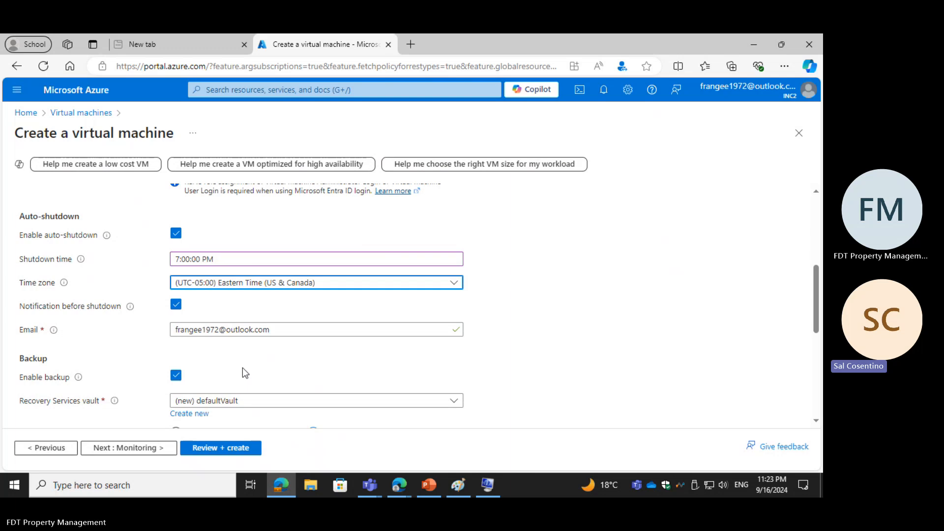
Step: Check over the management settings for the machine and proceed to the monitoring settings
scroll(242, 367, down, 1)
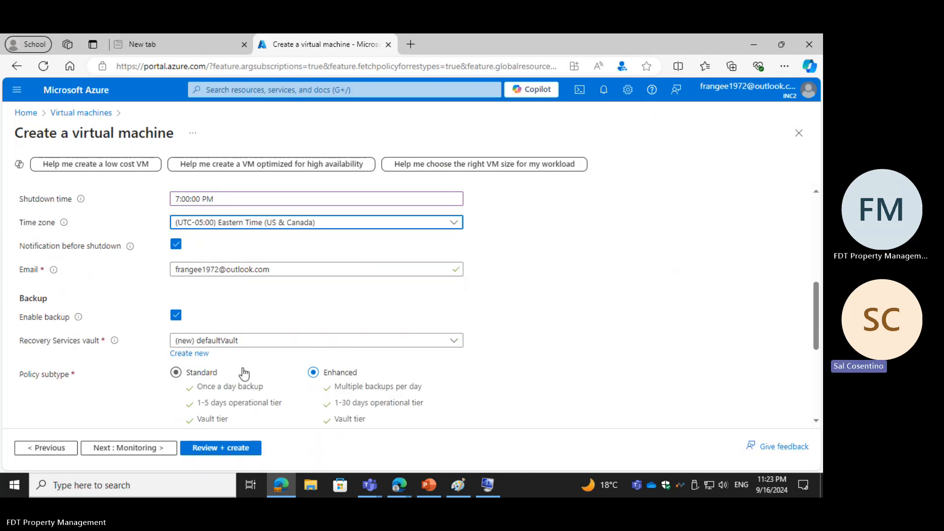
scroll(243, 368, up, 1)
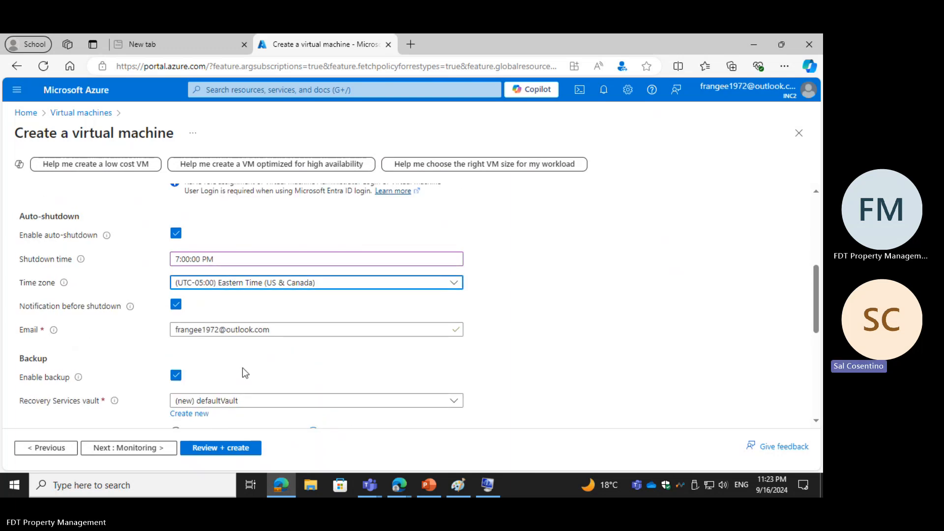
scroll(243, 368, up, 2)
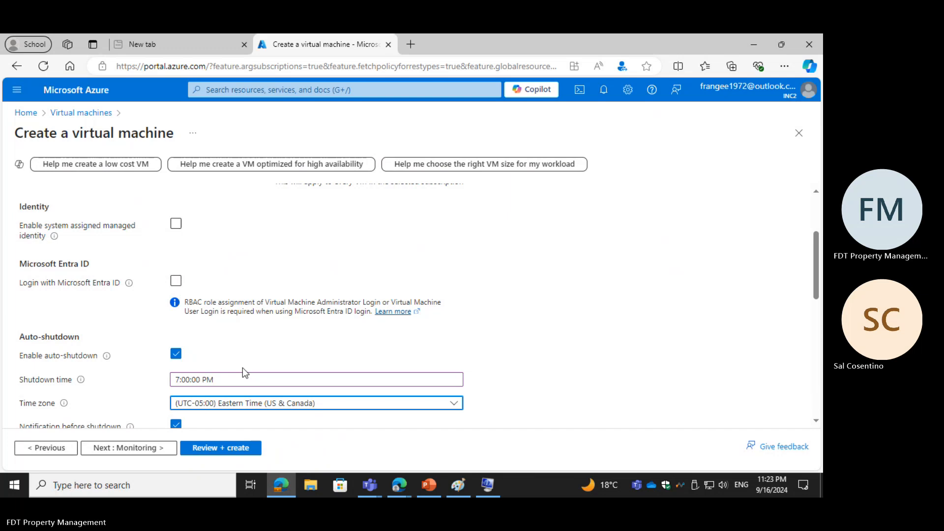
scroll(243, 372, up, 3)
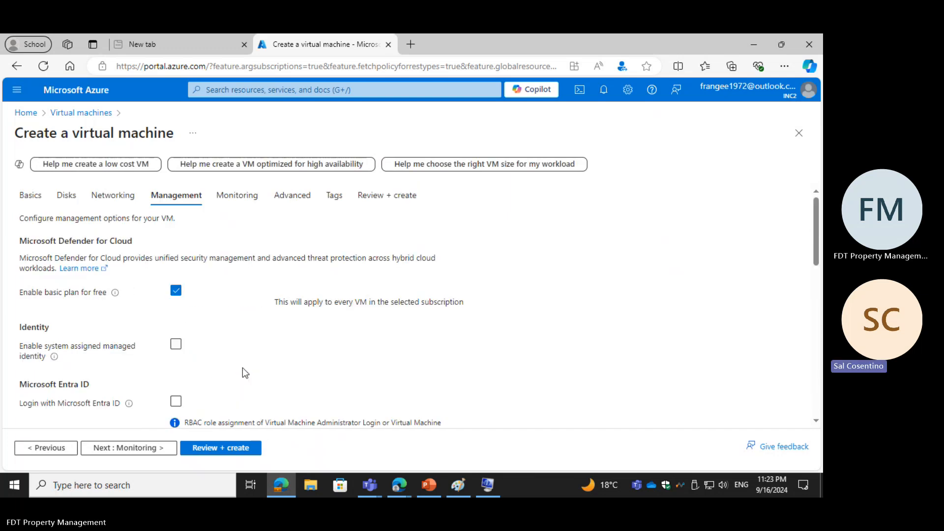
click(127, 448)
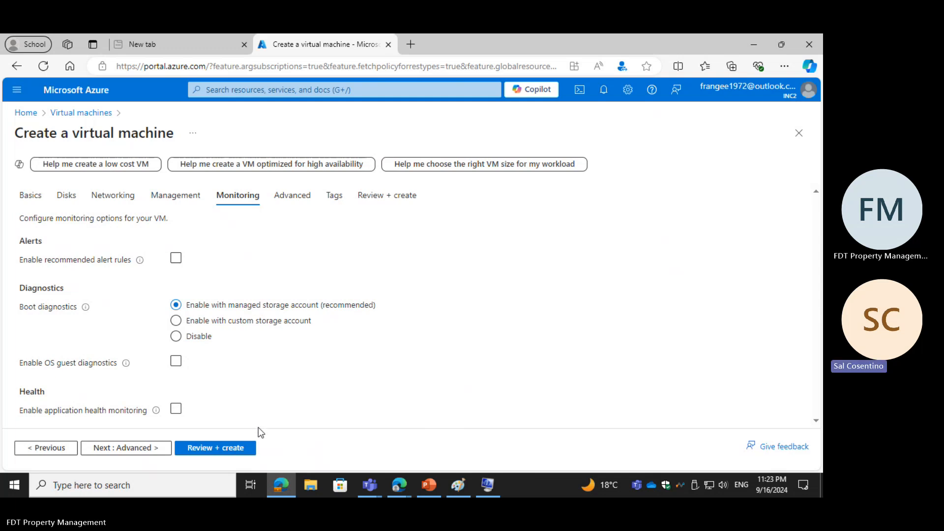
Step: Enable application health monitoring with its default configuration and proceed to the advanced settings
click(175, 413)
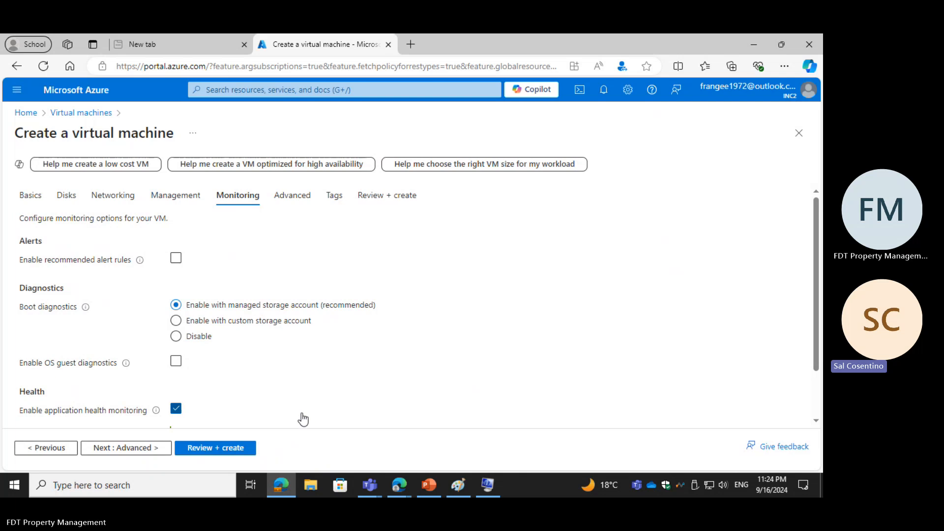
scroll(303, 419, down, 1)
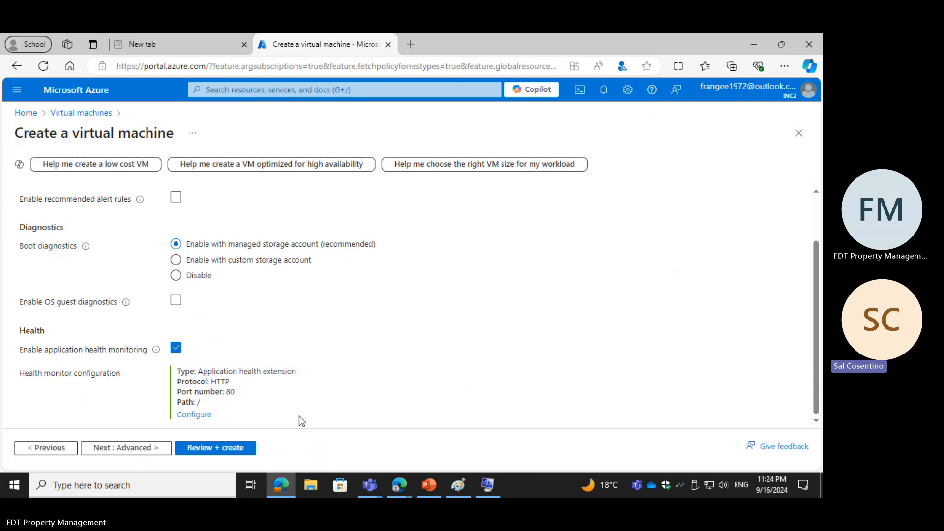
click(129, 451)
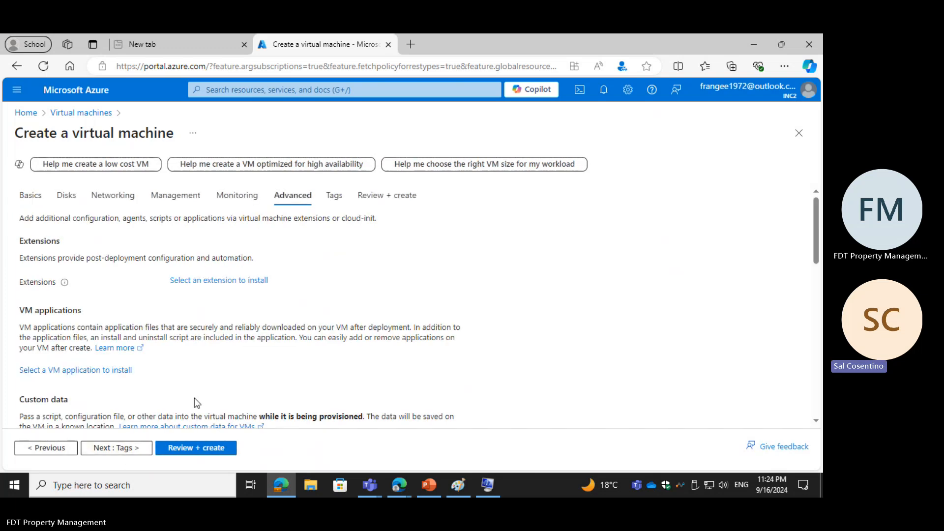
Step: Look through the advanced settings, from extensions and custom data to host and capacity reservations, keep the defaults and proceed to the tags
scroll(195, 399, down, 2)
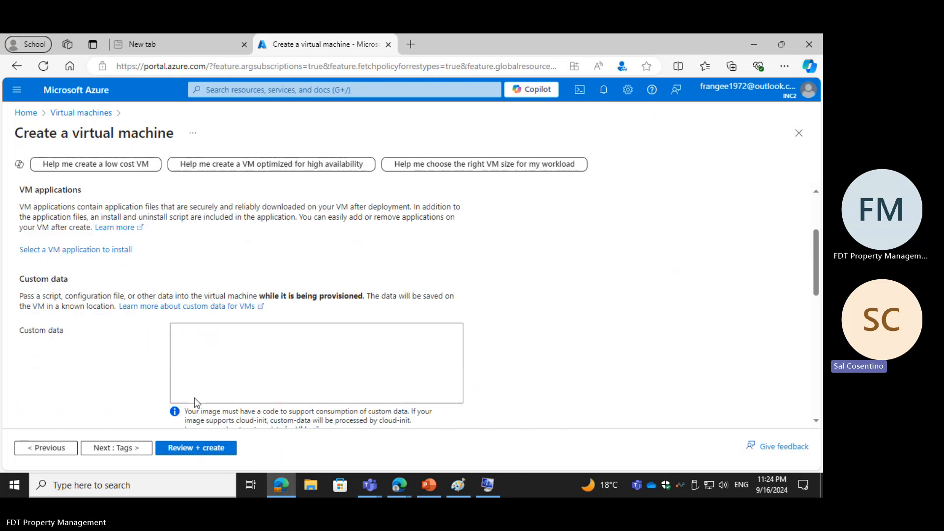
scroll(195, 397, up, 2)
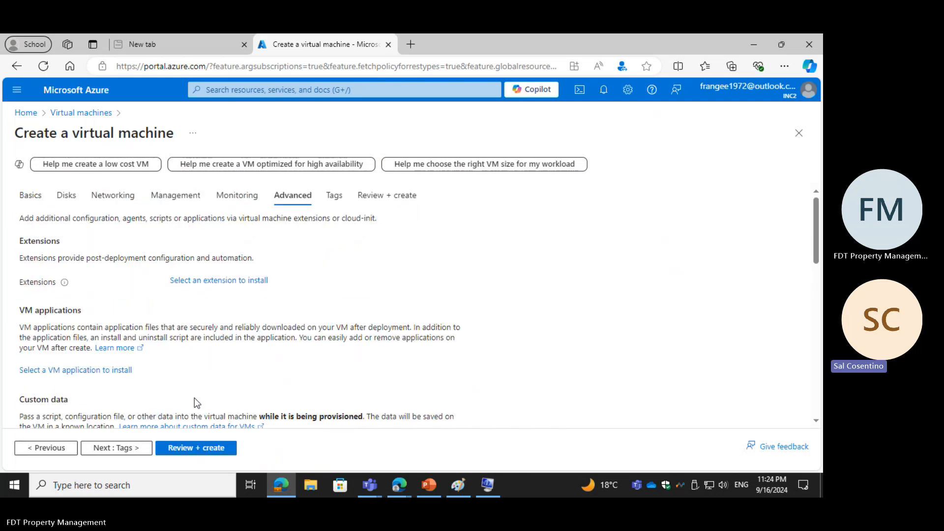
scroll(195, 398, down, 2)
scroll(195, 399, down, 4)
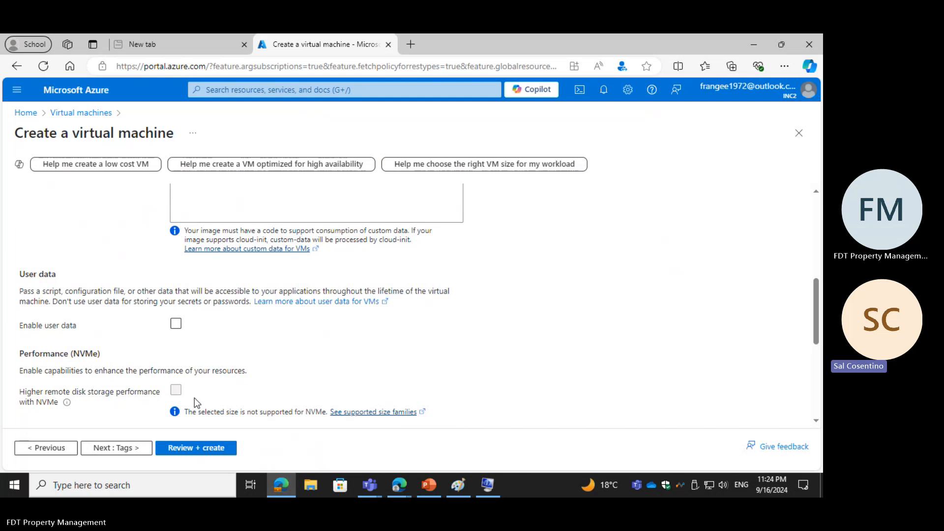
scroll(196, 399, down, 2)
scroll(194, 397, down, 1)
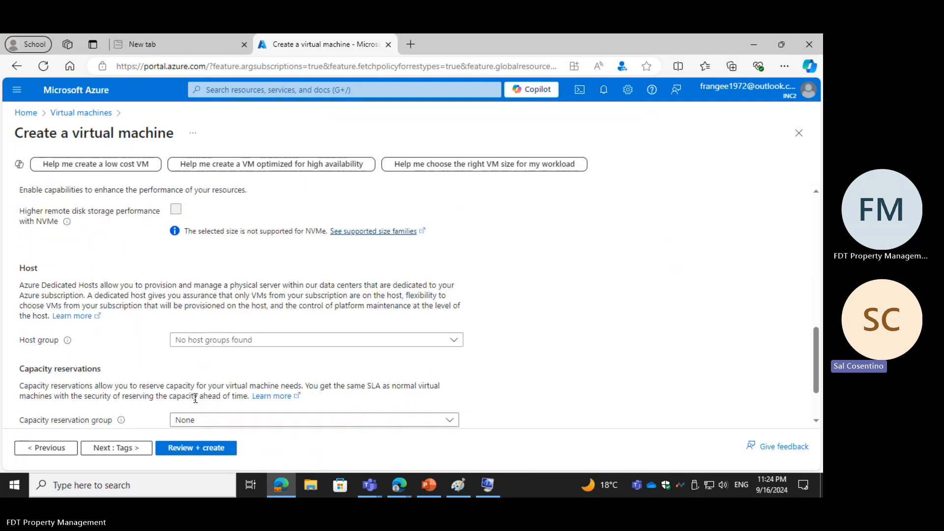
click(126, 448)
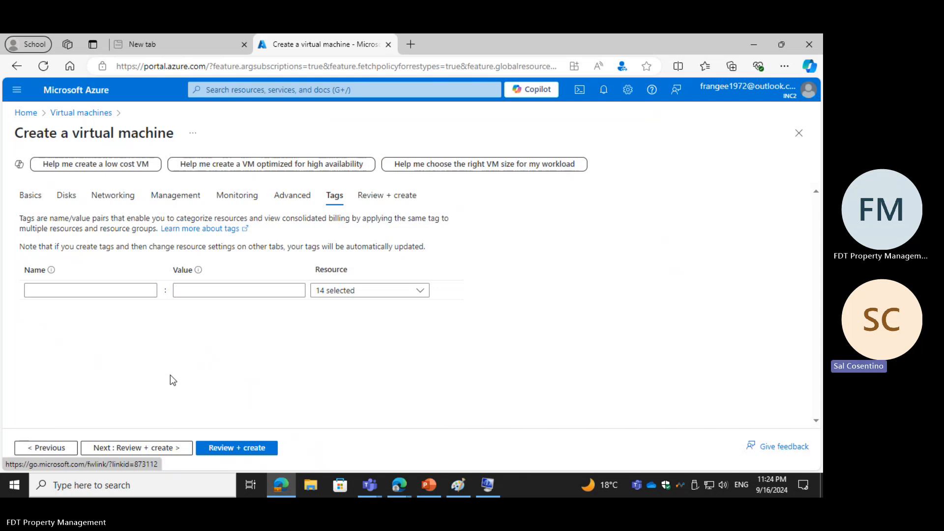
Step: Add a tag named "Ca group" with the value "VM" to the virtual machine's resources
click(81, 291)
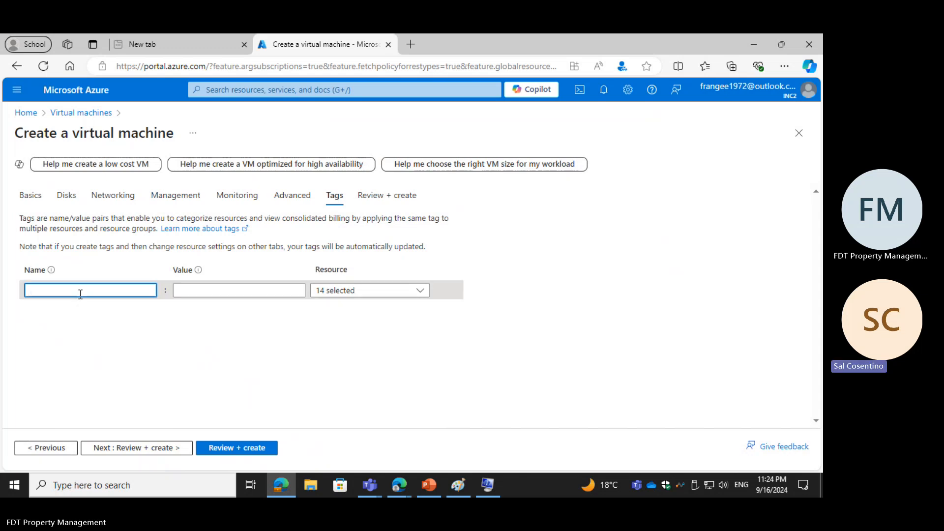
text(Ca)
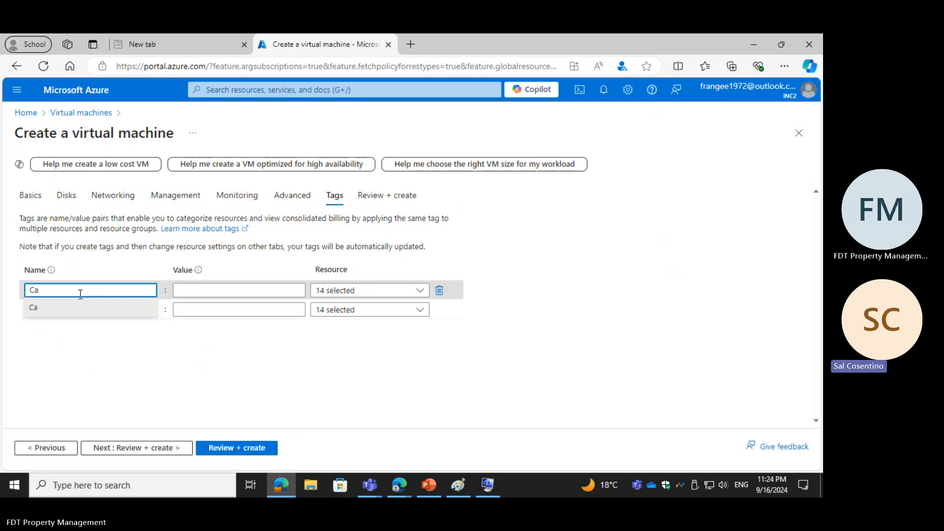
text( group)
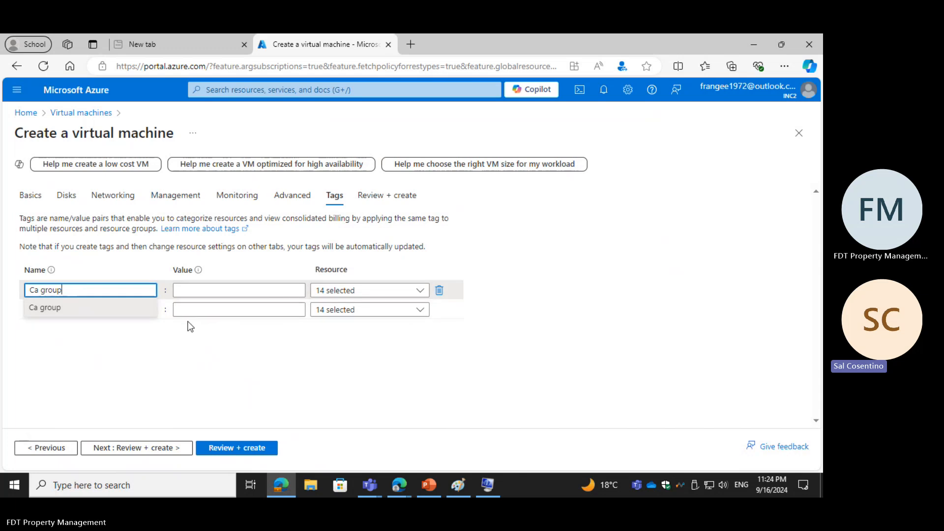
click(202, 293)
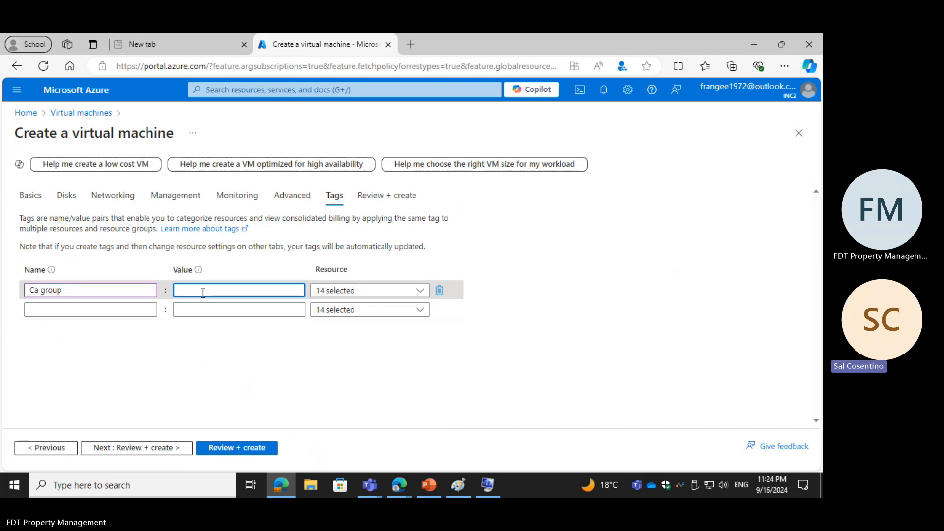
text(VM)
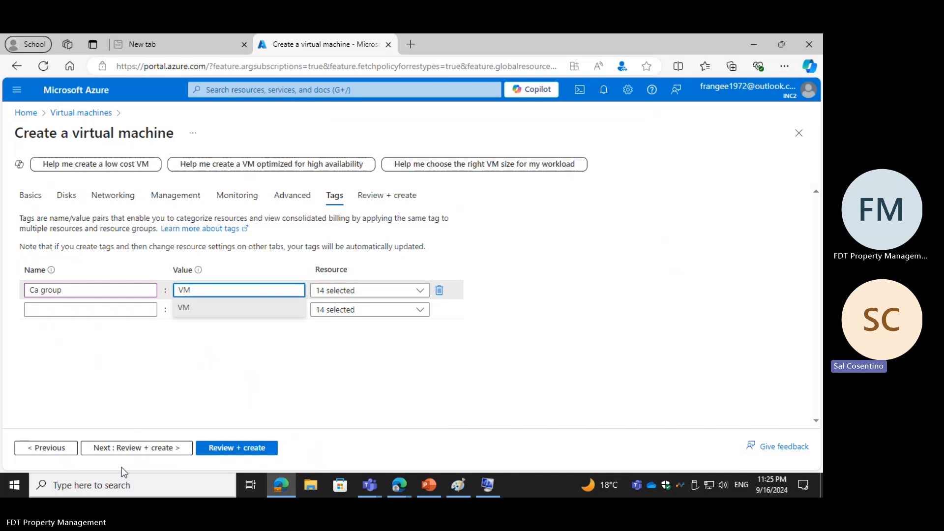
Step: Validate the virtual machine configuration and submit it for creation
click(137, 450)
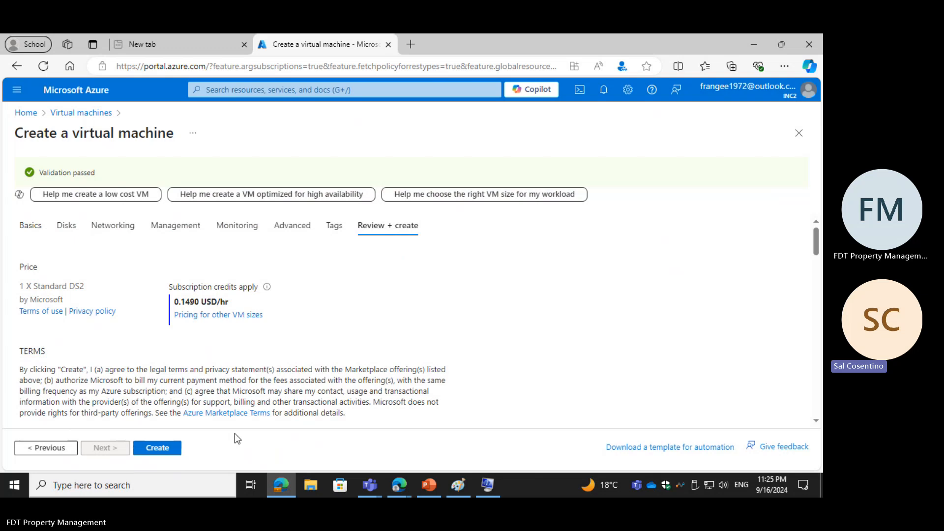
click(163, 448)
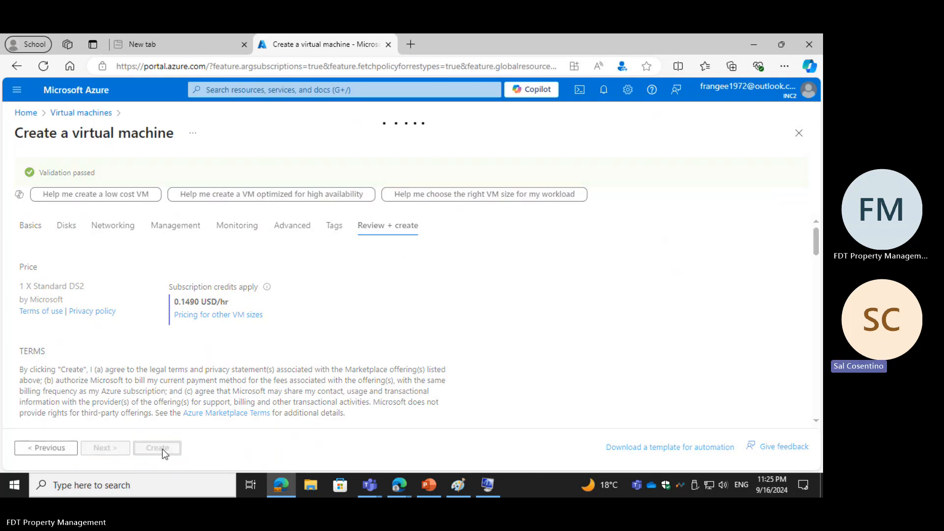
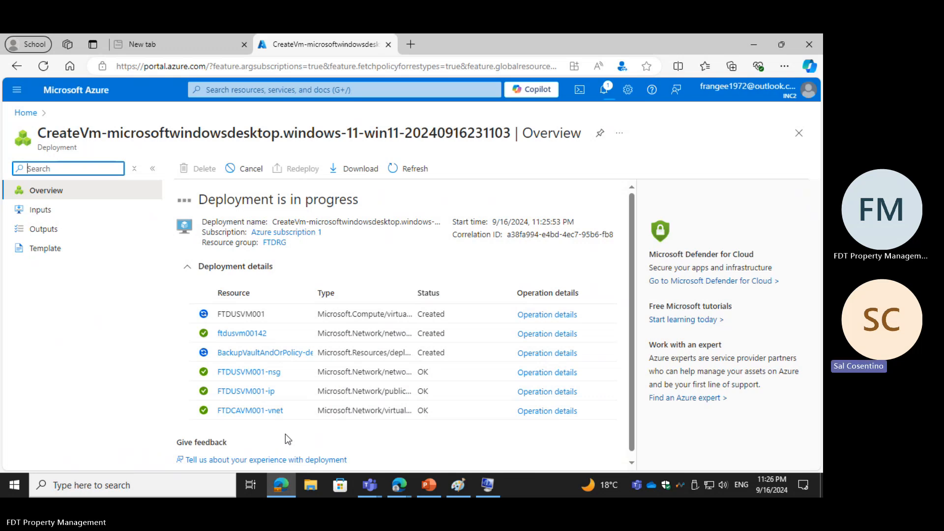
Step: Check the deployment progress, then launch Remote Desktop Connection and minimize its window
scroll(285, 434, down, 1)
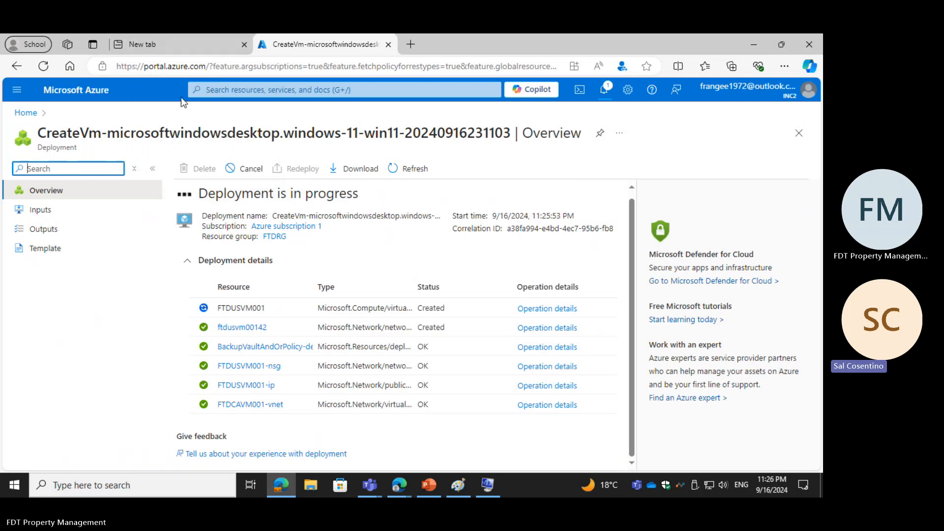
click(226, 90)
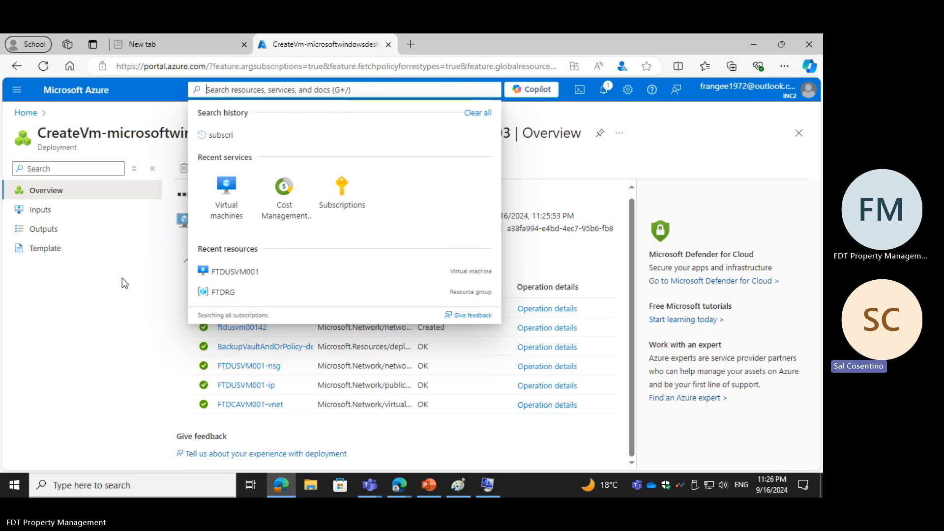
click(34, 493)
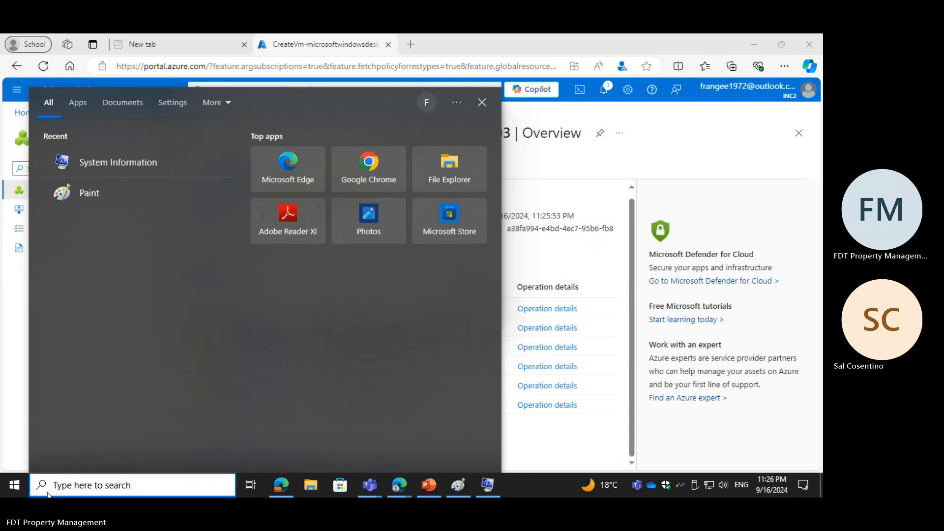
text(Remote)
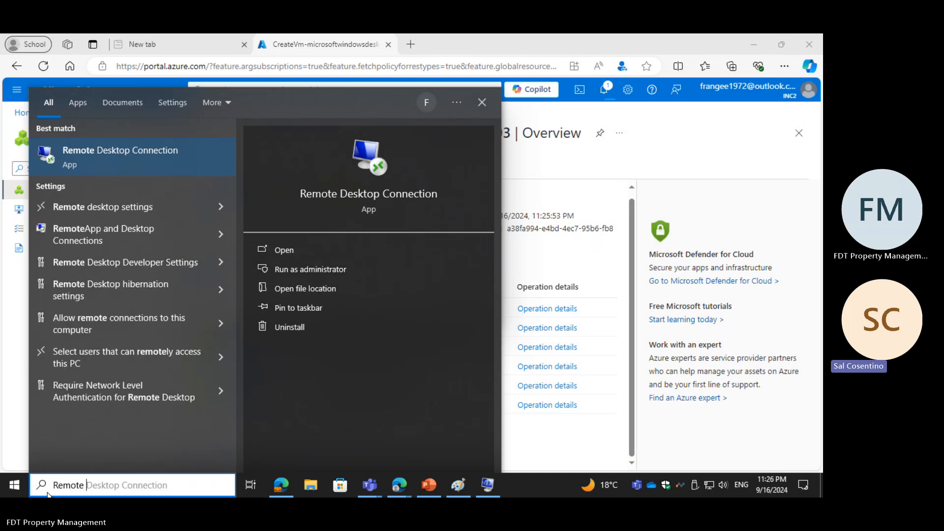
click(274, 251)
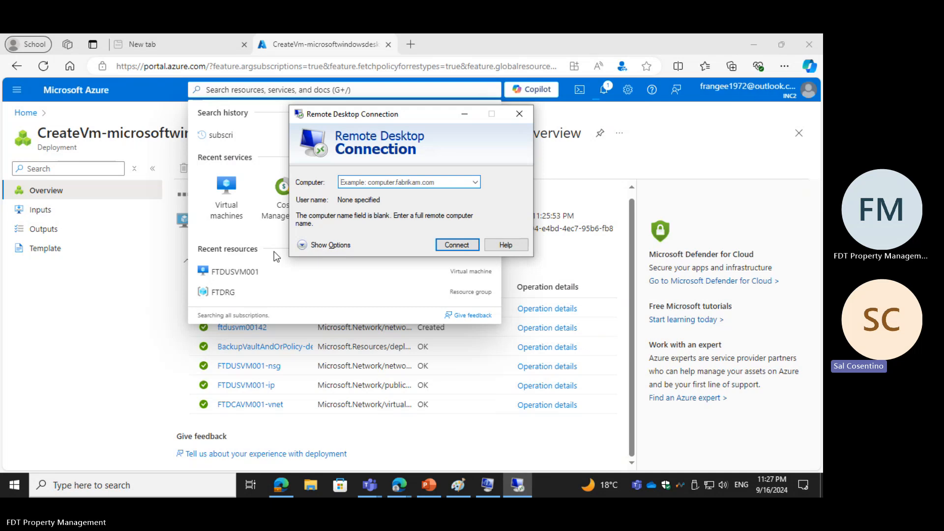
click(463, 113)
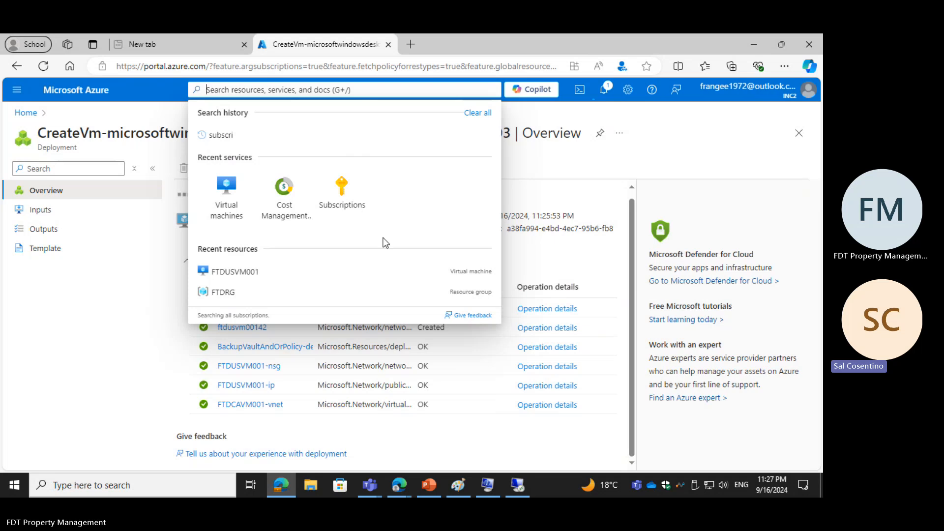
Step: Open the list of virtual machines and copy the public IP address of FTDUSVM001
click(26, 114)
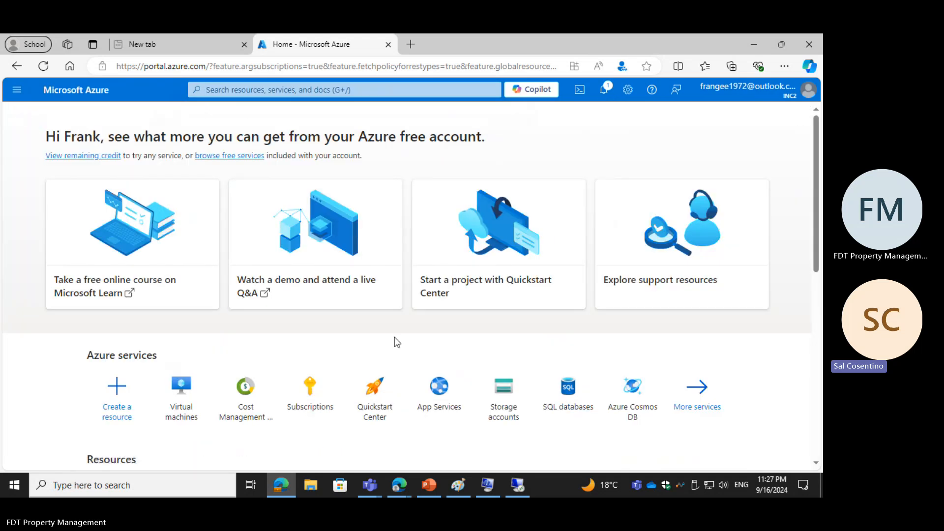
click(186, 400)
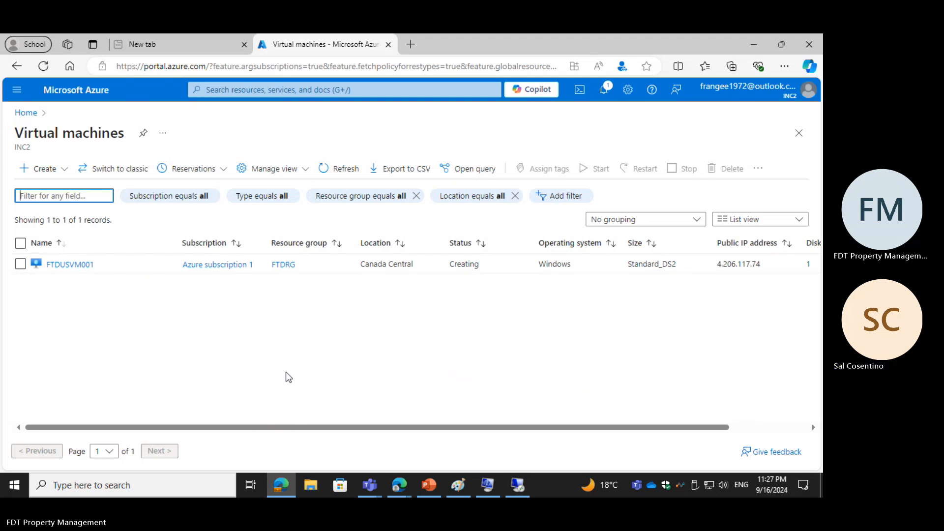
click(718, 265)
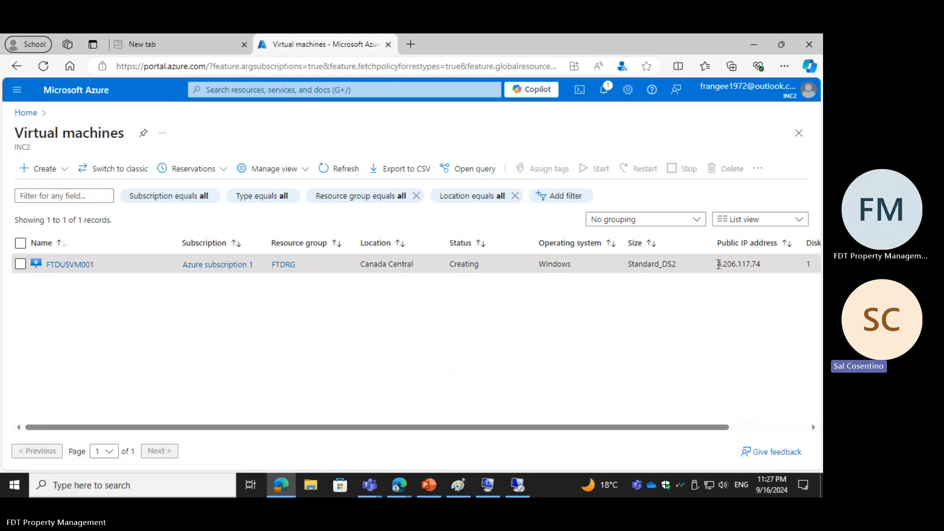
right_click(743, 263)
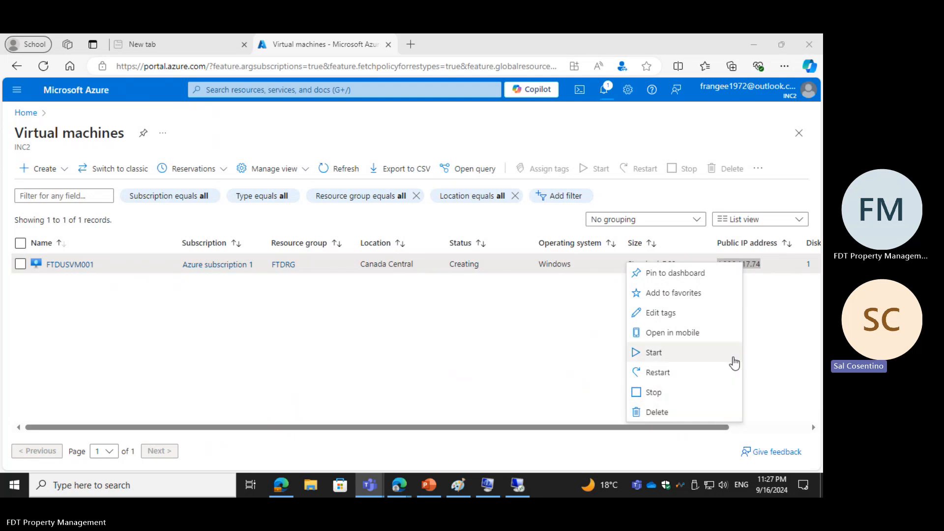
click(598, 362)
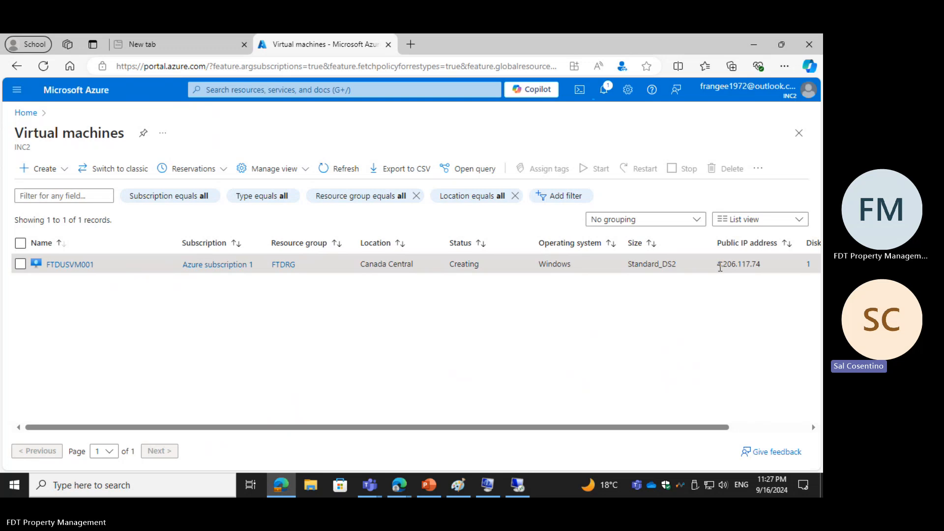
drag(716, 266, 763, 264)
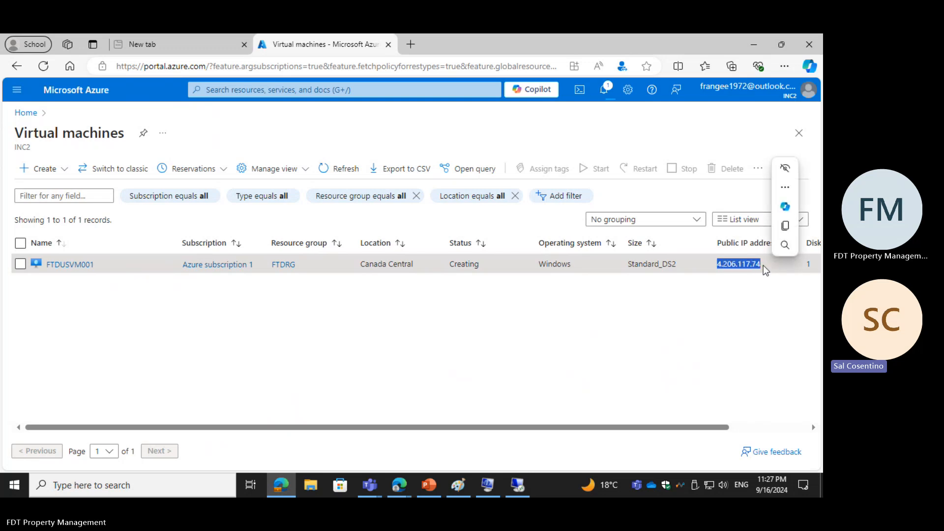
key(ctrl+c)
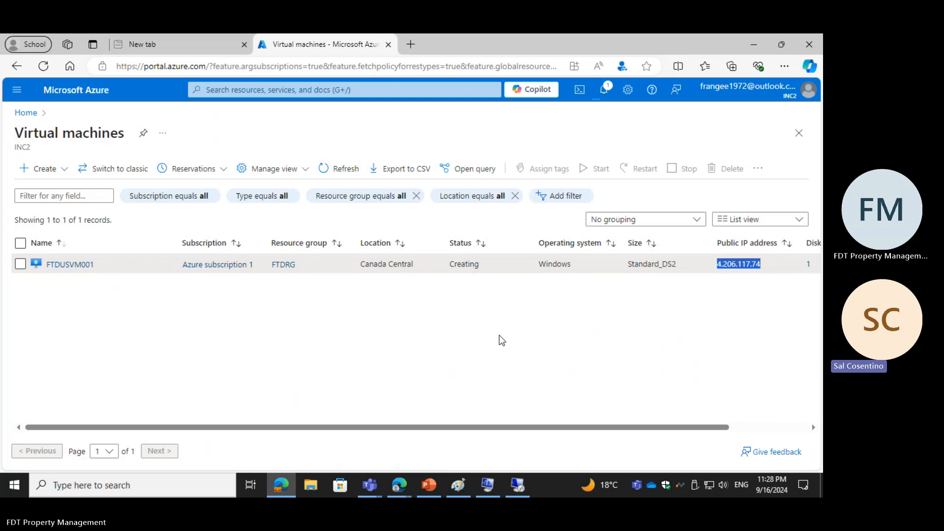
click(283, 481)
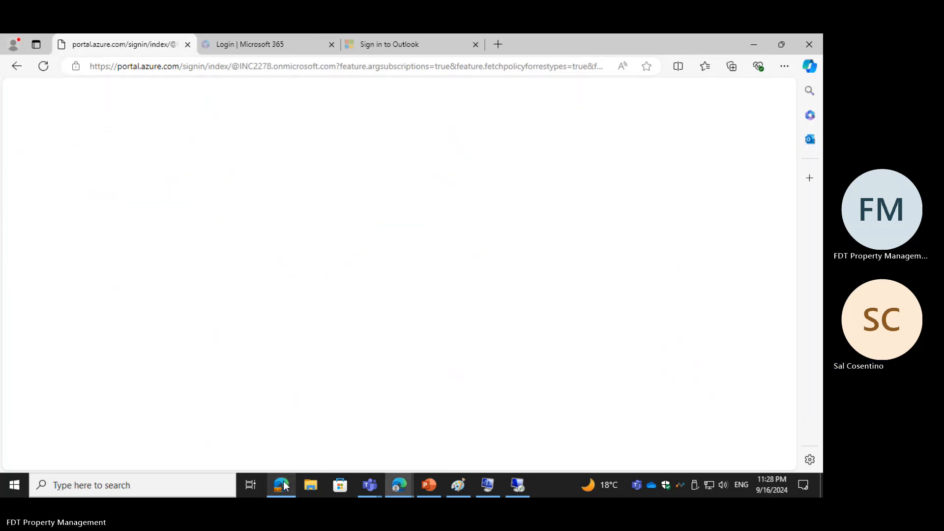
click(400, 485)
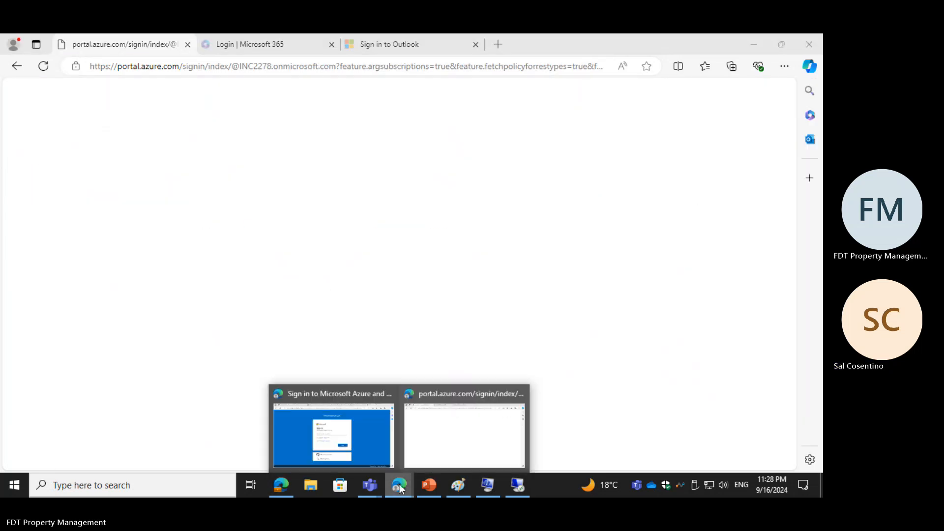
click(461, 436)
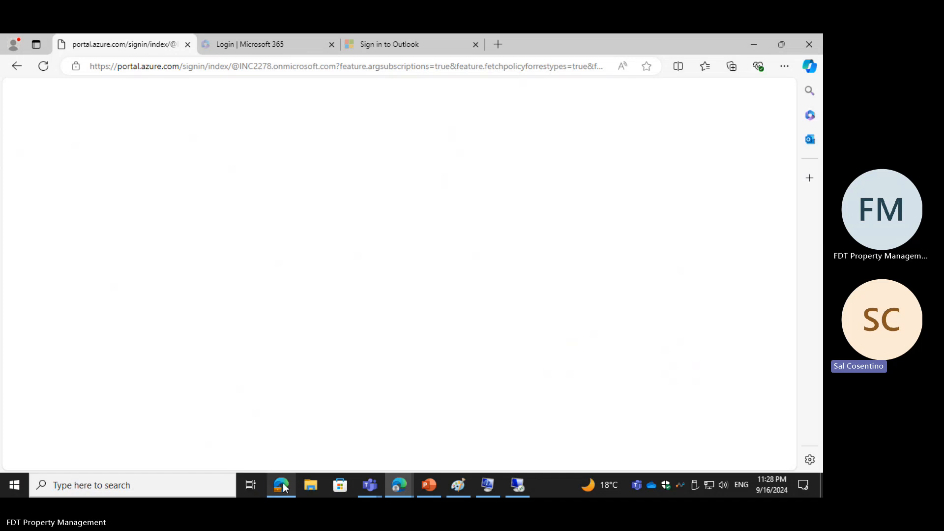
mouse_move(284, 486)
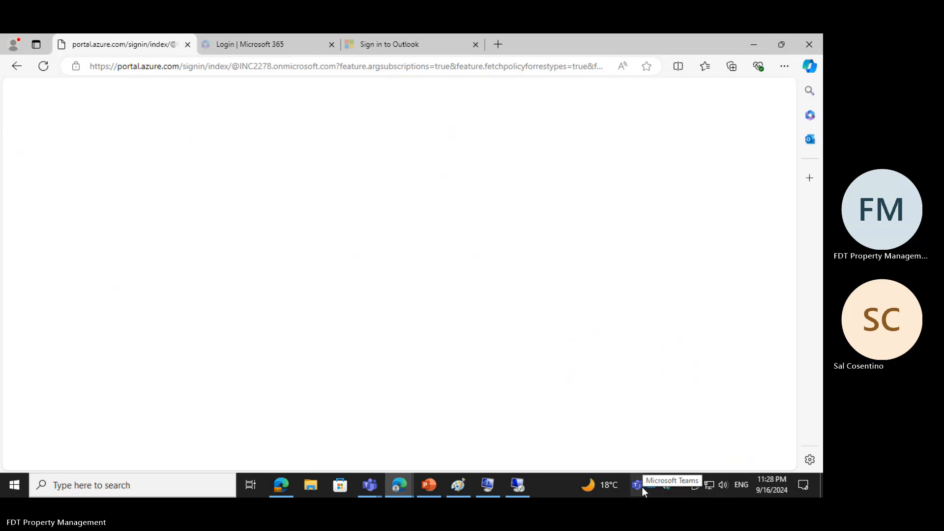
Step: Paste 4.206.117.74 as the computer in Remote Desktop Connection, expand the options and try to connect
click(518, 488)
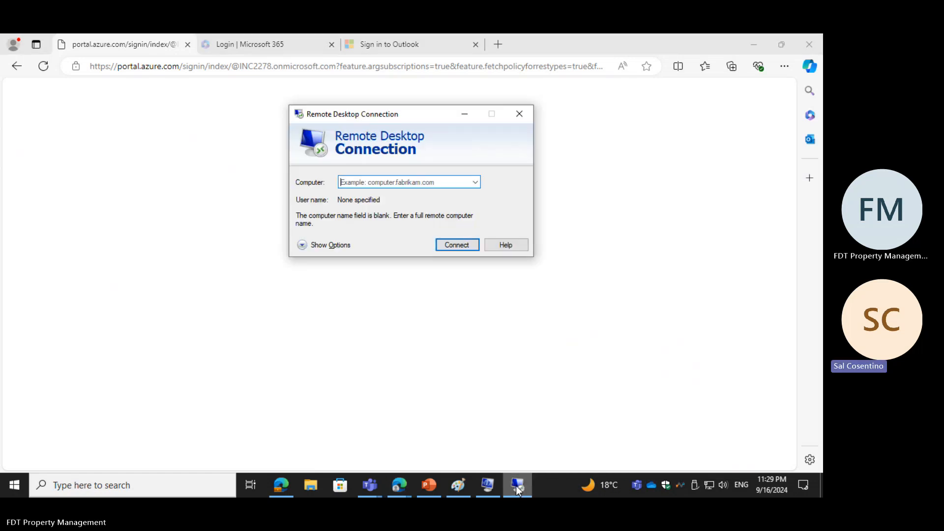
right_click(361, 187)
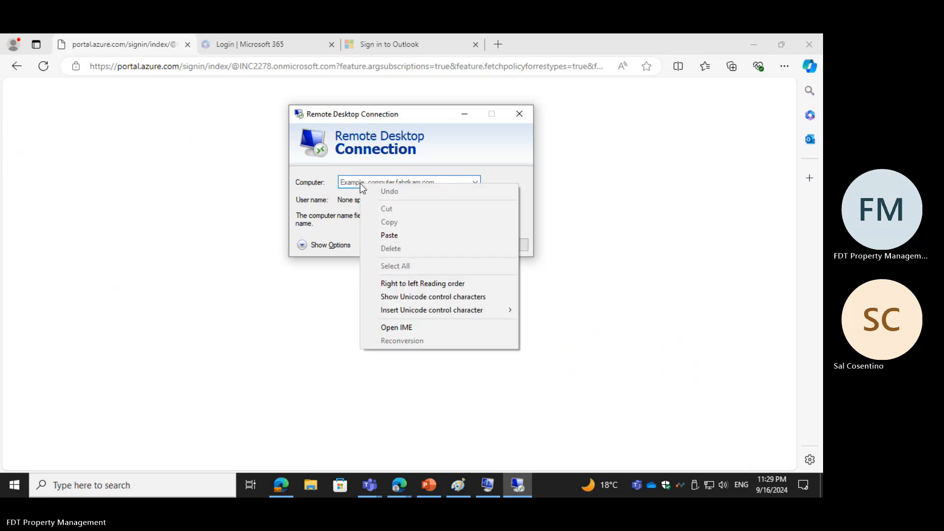
click(388, 235)
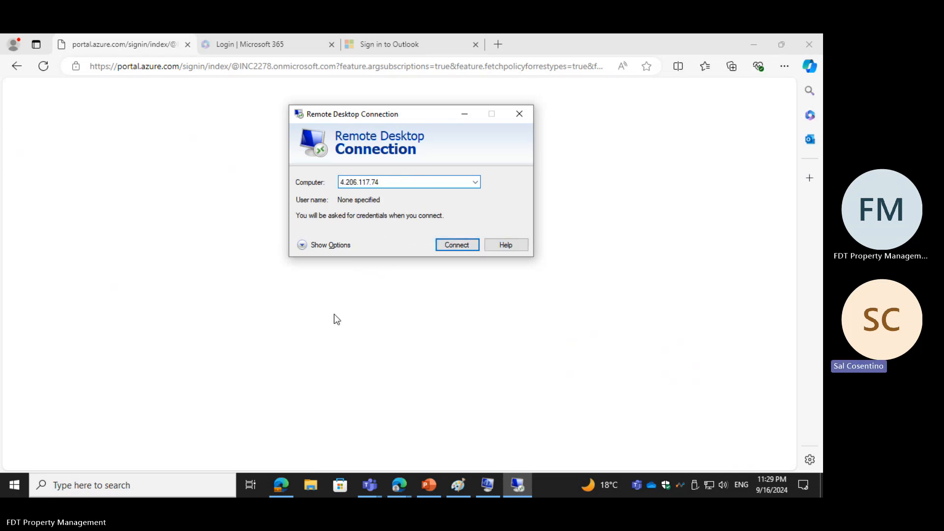
click(319, 245)
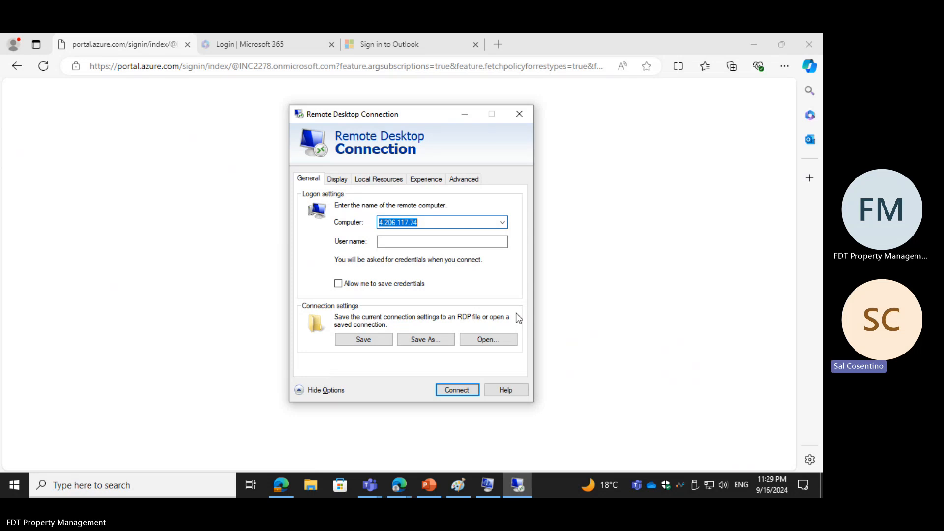
click(461, 391)
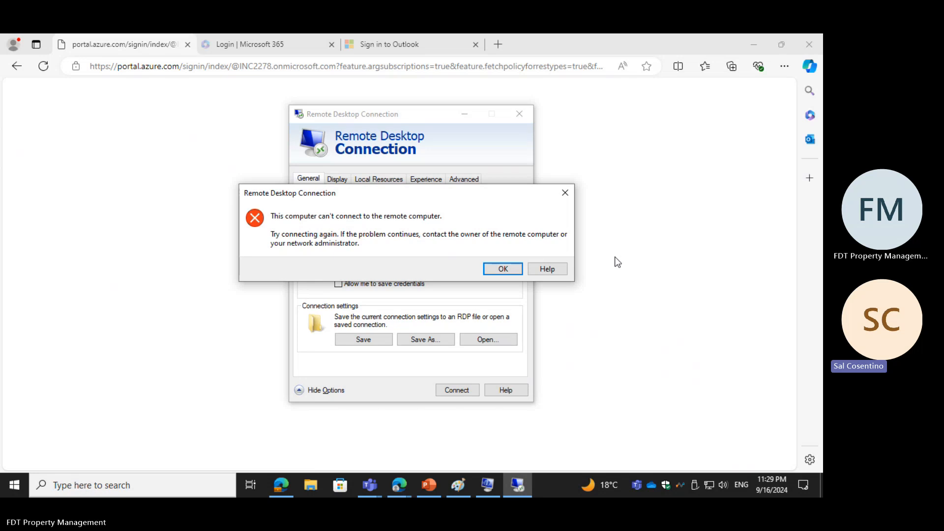
click(497, 269)
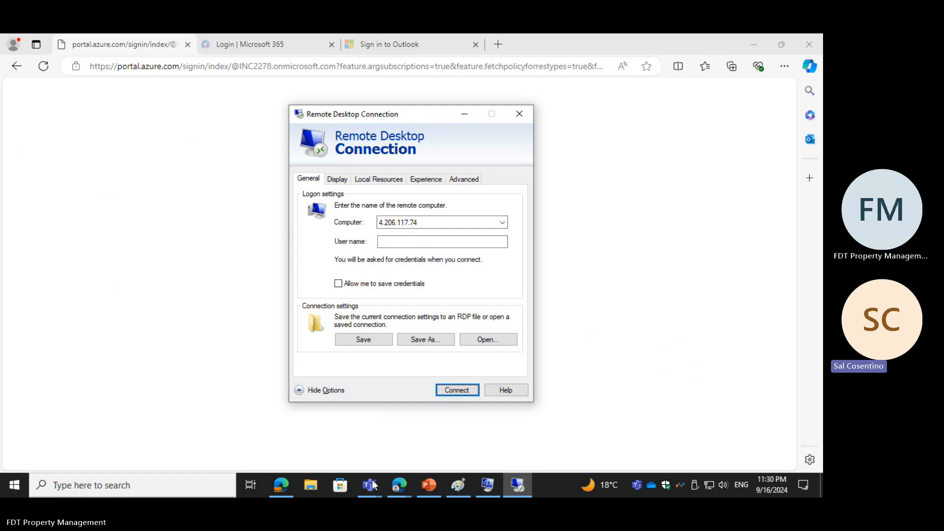
Step: Return to the virtual machines list in the Azure portal and open the FTDRG resource group
click(396, 488)
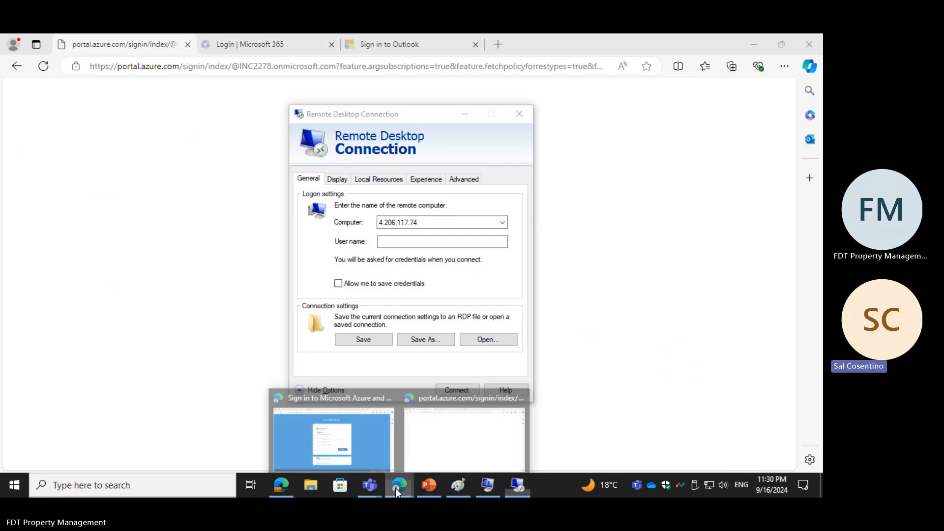
click(343, 455)
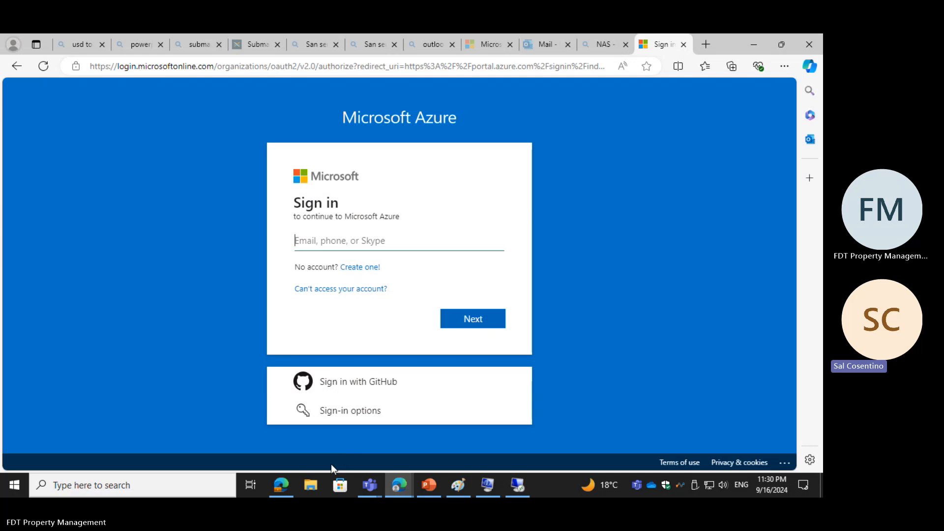
click(287, 486)
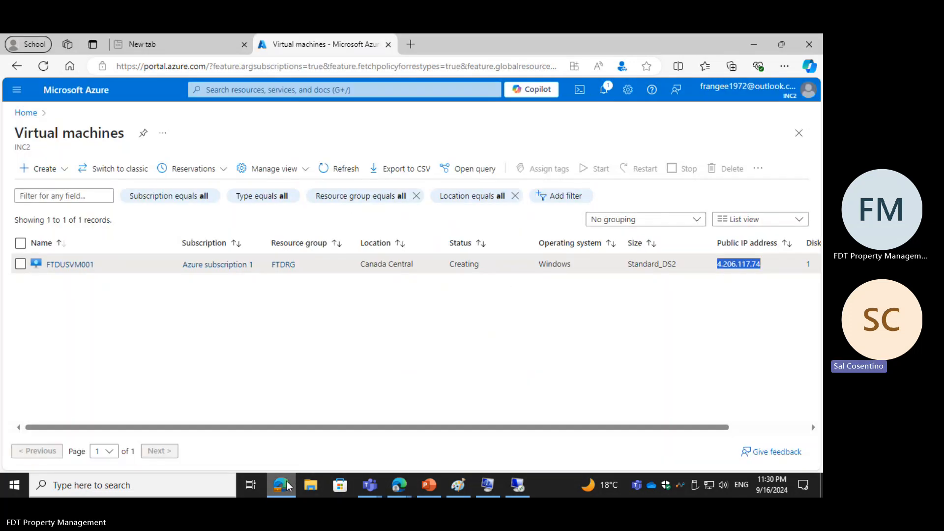
click(398, 486)
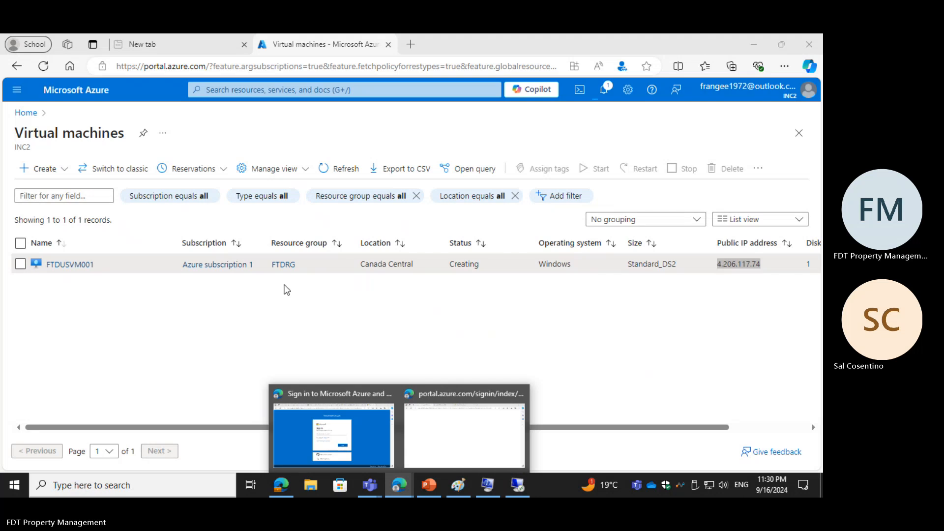
click(294, 265)
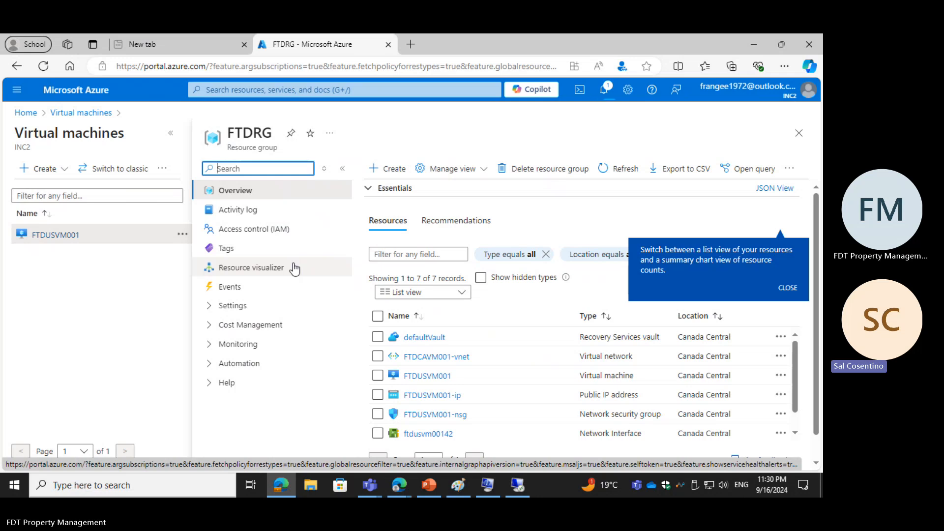
Step: Close the Azure portal's browser window and open a new Edge window
click(816, 47)
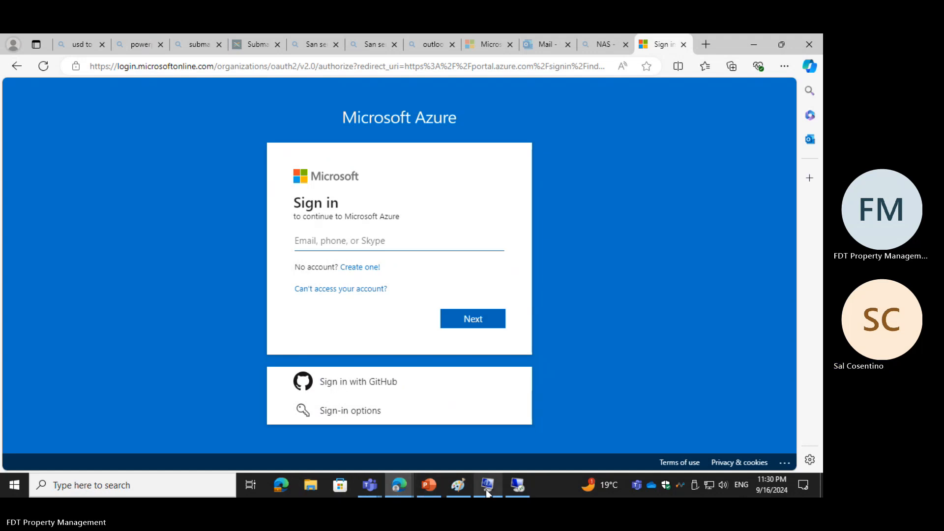
mouse_move(486, 493)
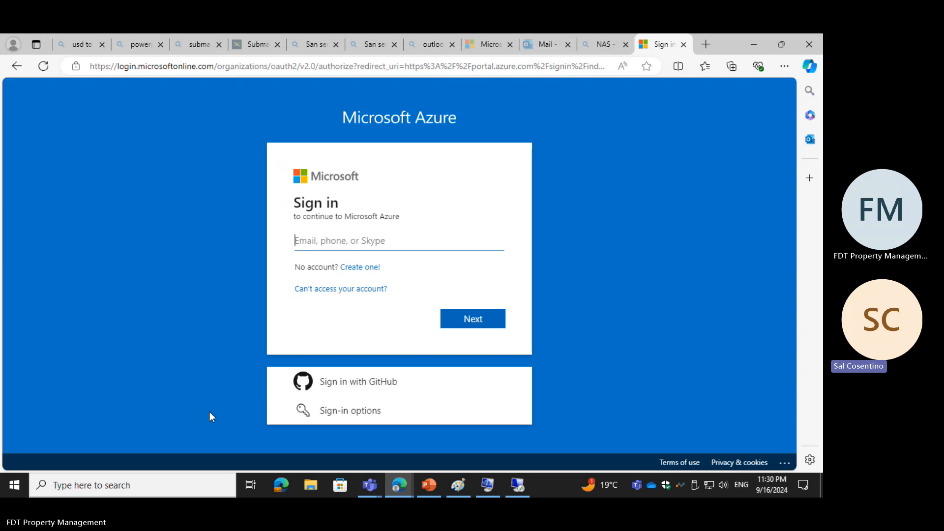
mouse_move(488, 484)
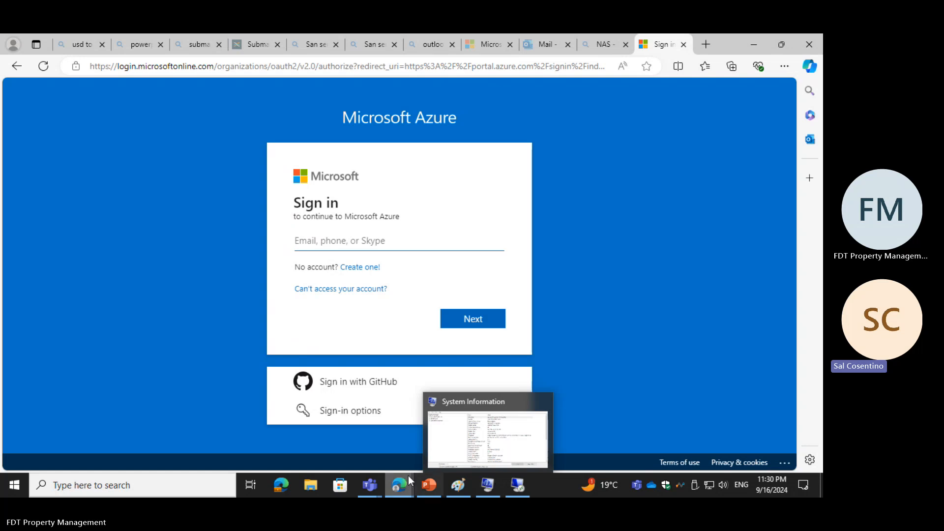
click(282, 484)
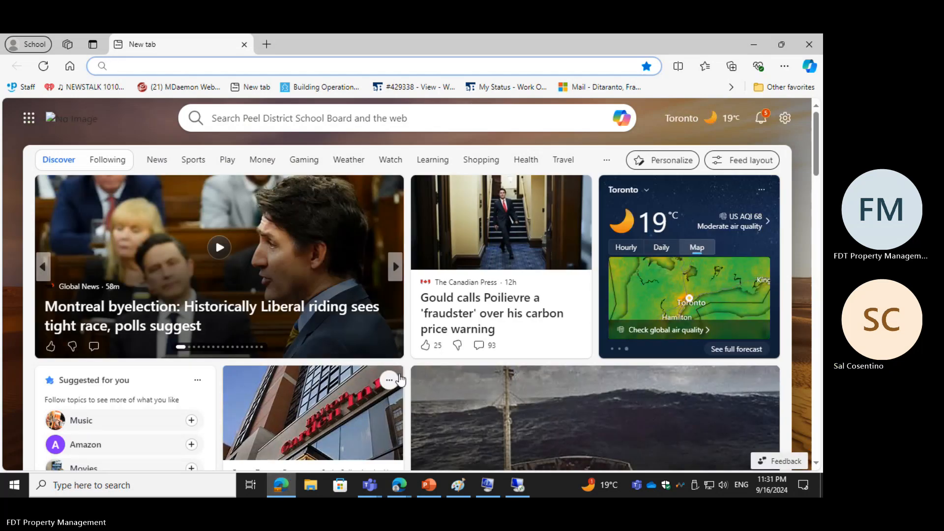
Step: Run a web search for the trending suggestion "Bruce Willis"
click(702, 395)
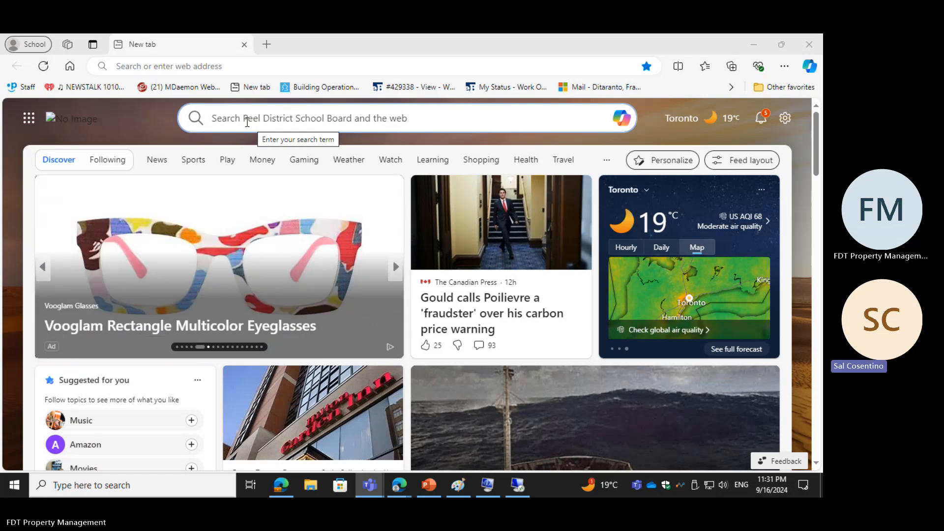
click(247, 122)
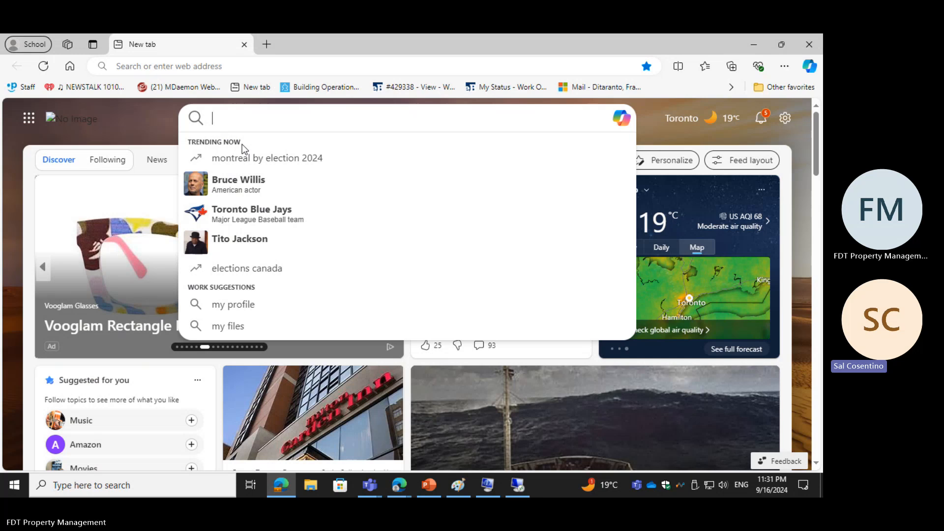
click(244, 183)
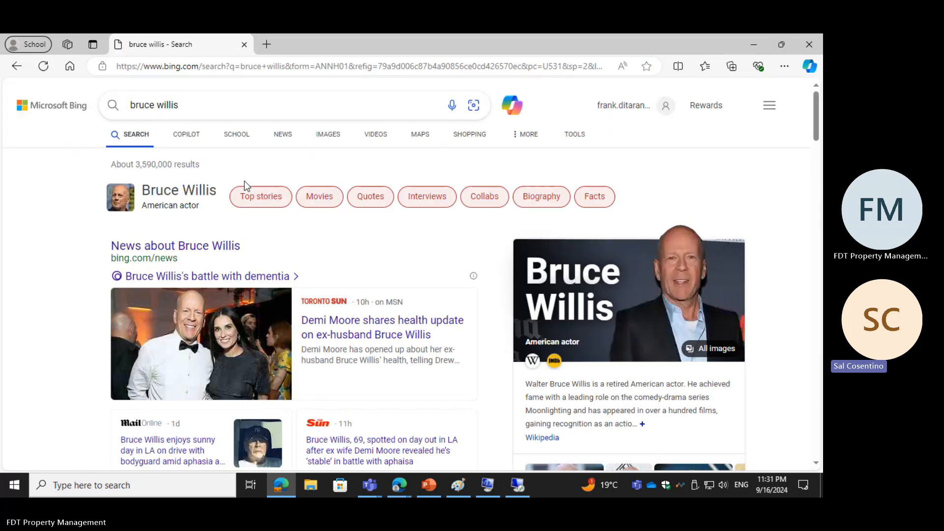
Step: Leave the Bing results, switch to the Microsoft Azure sign-in page and submit the saved account e-mail
click(15, 68)
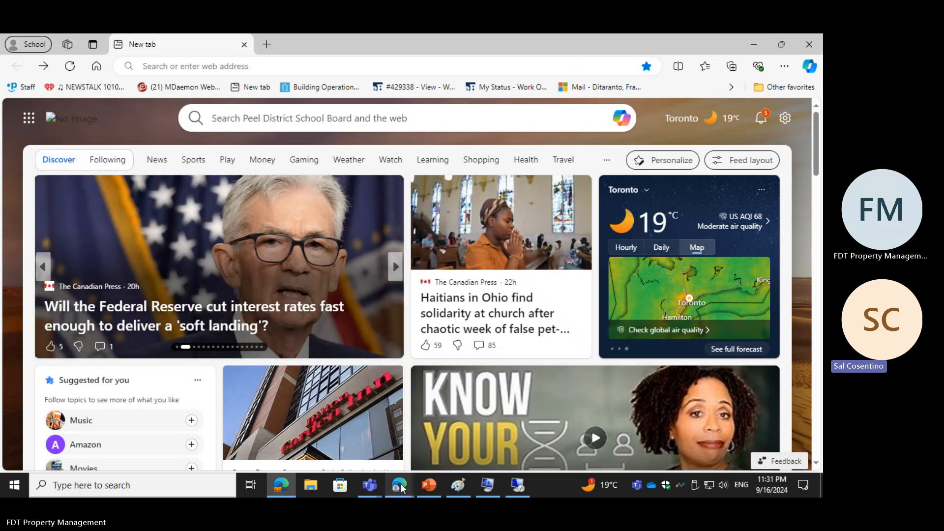
mouse_move(401, 487)
click(337, 456)
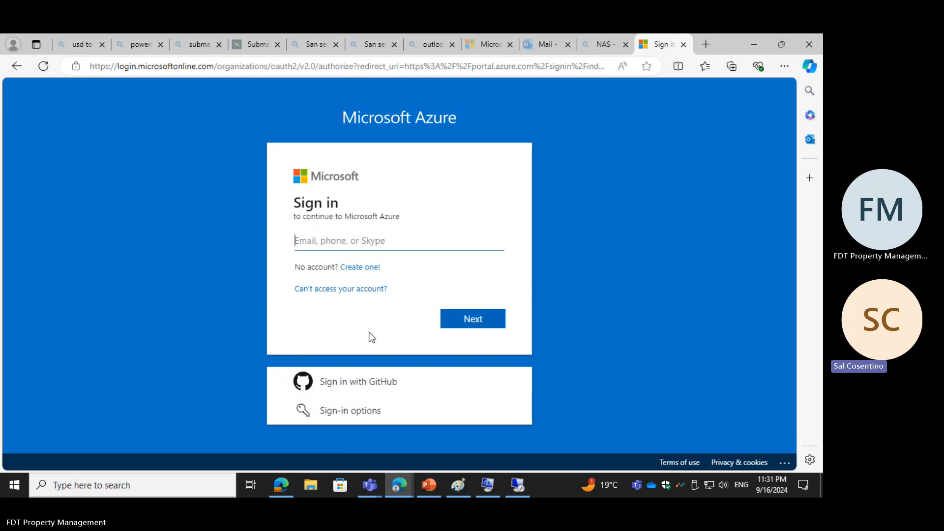
click(344, 241)
click(347, 287)
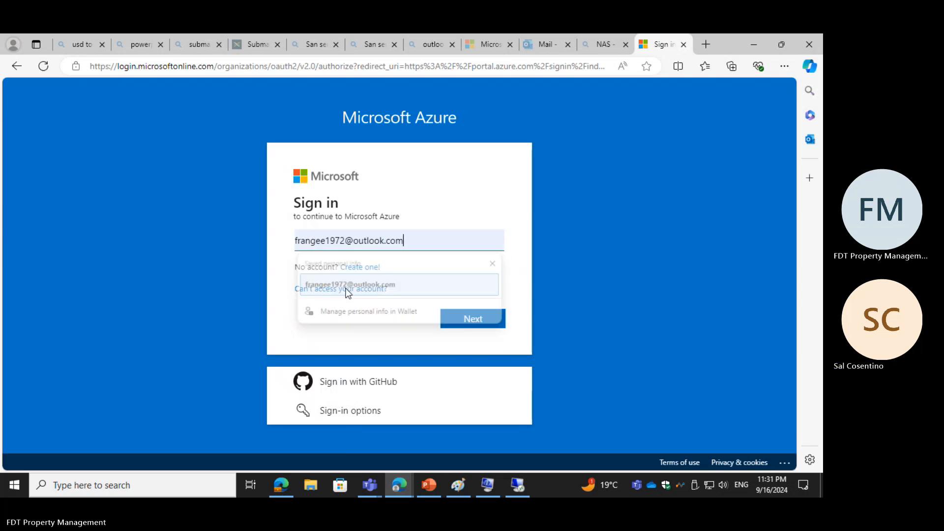
click(468, 318)
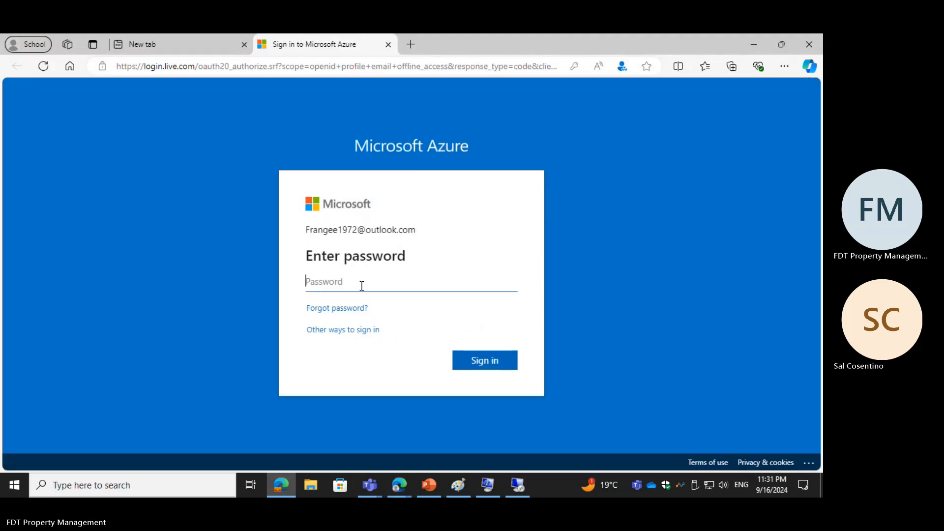
Step: Enter the account password and sign in to Microsoft Azure
text(••••••••••)
click(481, 362)
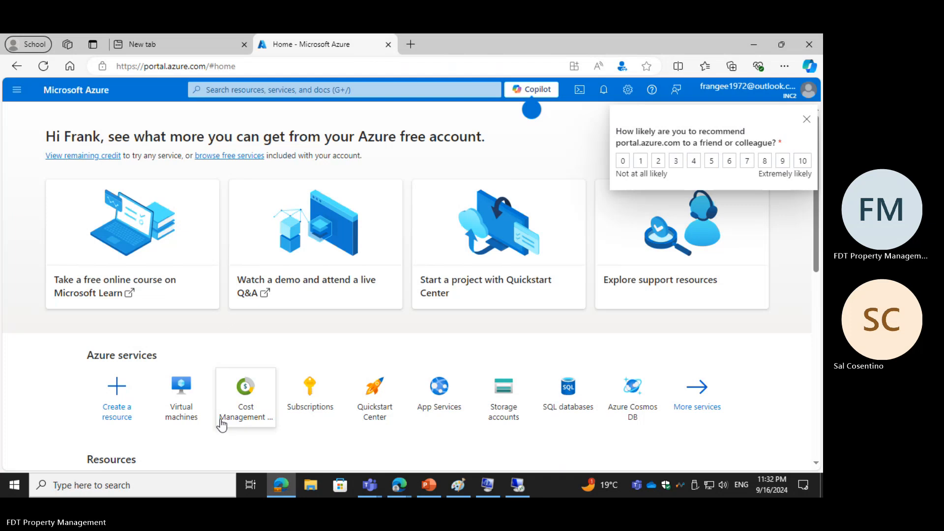
Step: Open the Connect page of virtual machine FTDUSVM001 and dismiss the feedback survey
click(182, 409)
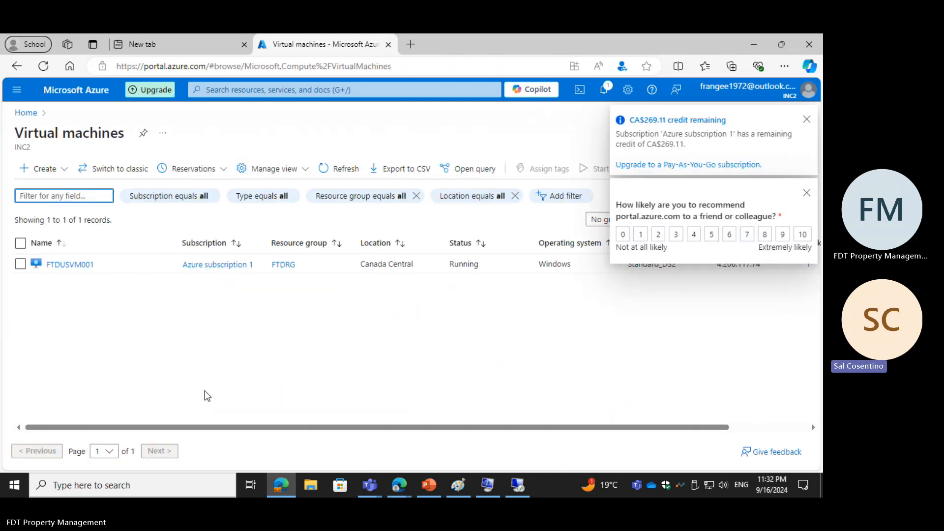
click(70, 263)
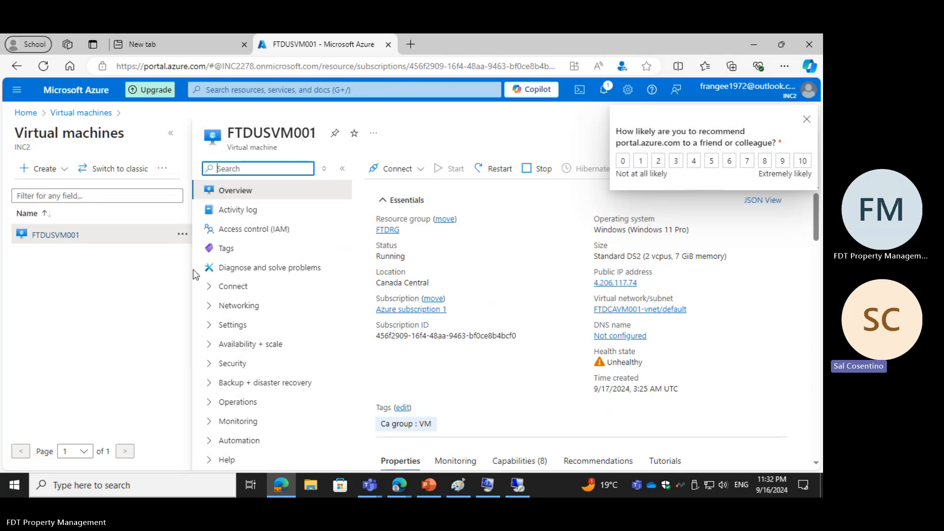
click(232, 287)
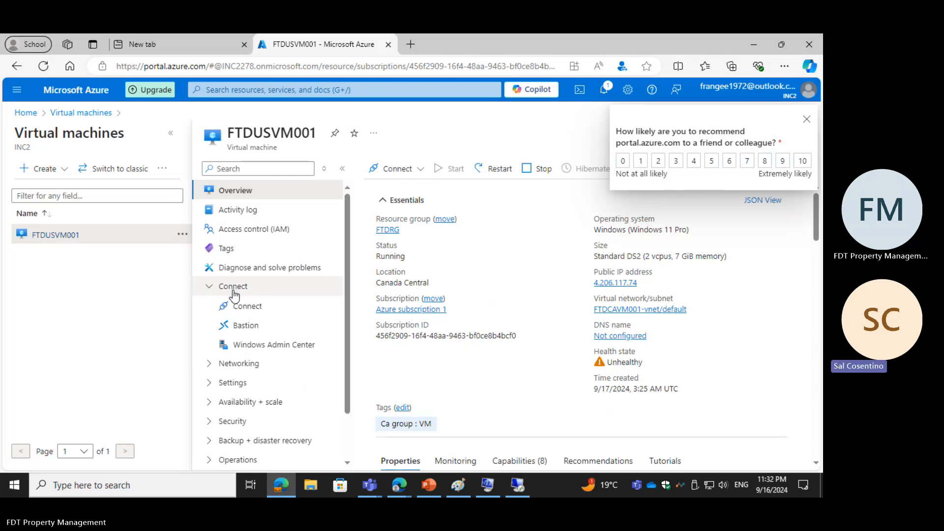
click(248, 308)
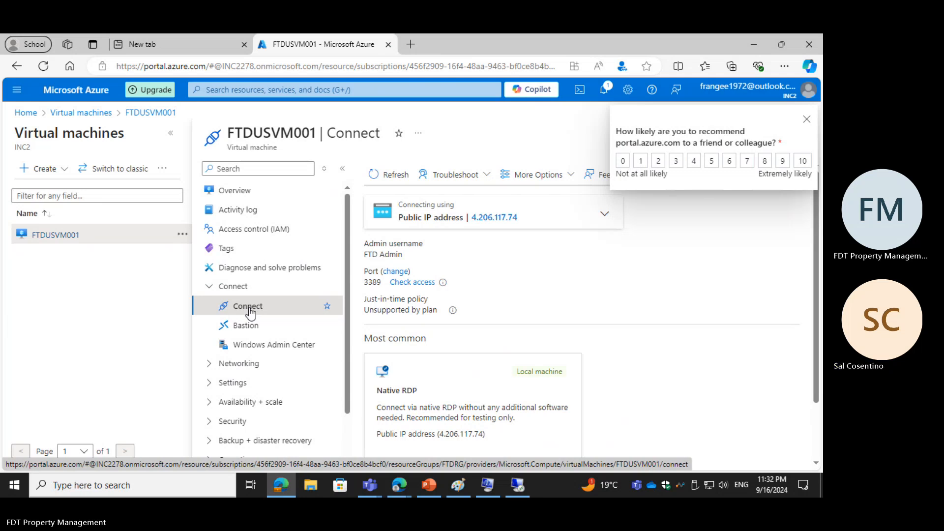
click(806, 119)
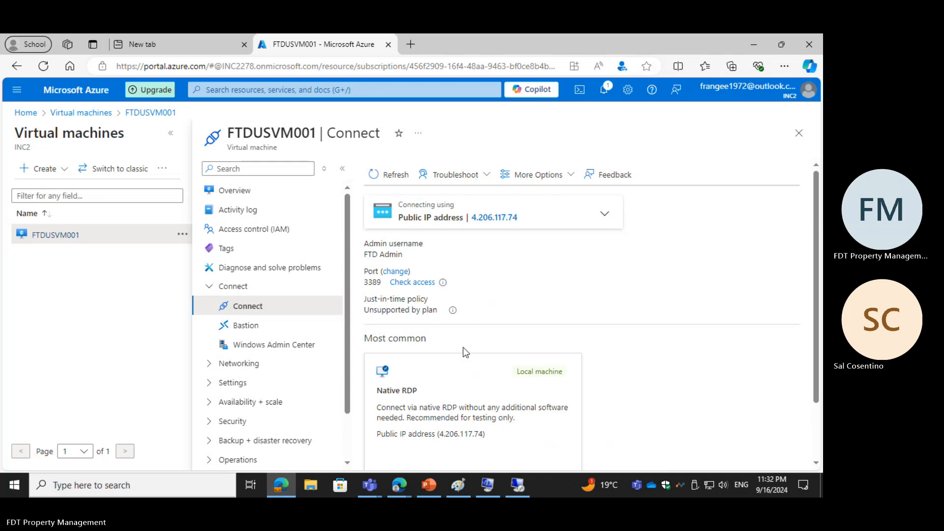
Step: Review the Native RDP connection option and return to the overview of FTDUSVM001
scroll(543, 367, down, 1)
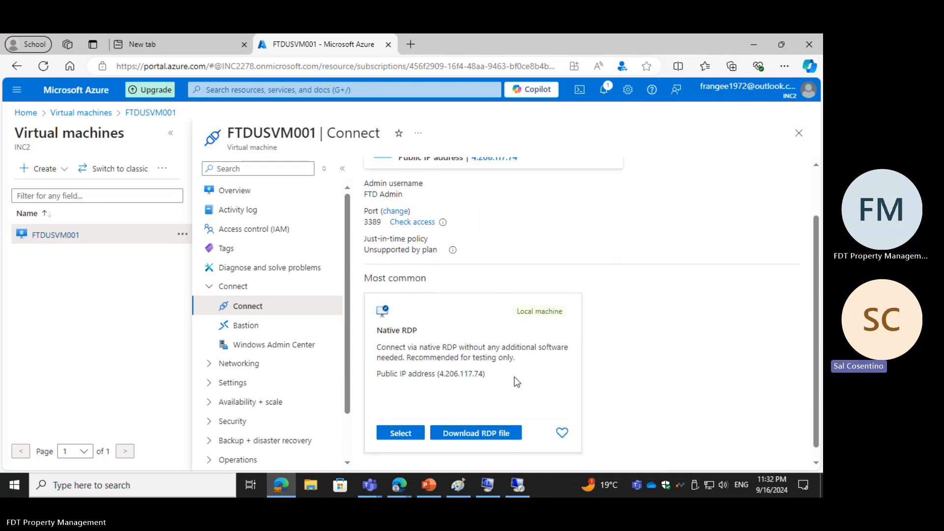
scroll(508, 381, up, 1)
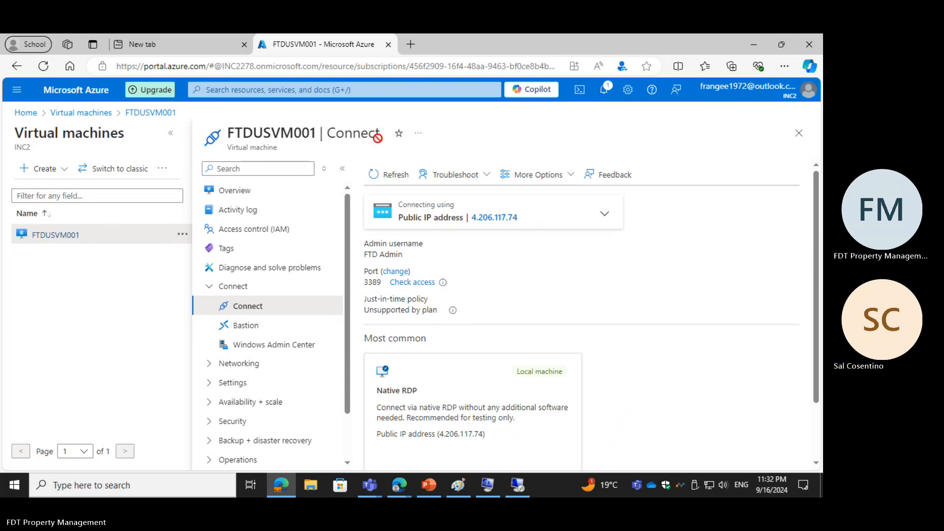
click(236, 195)
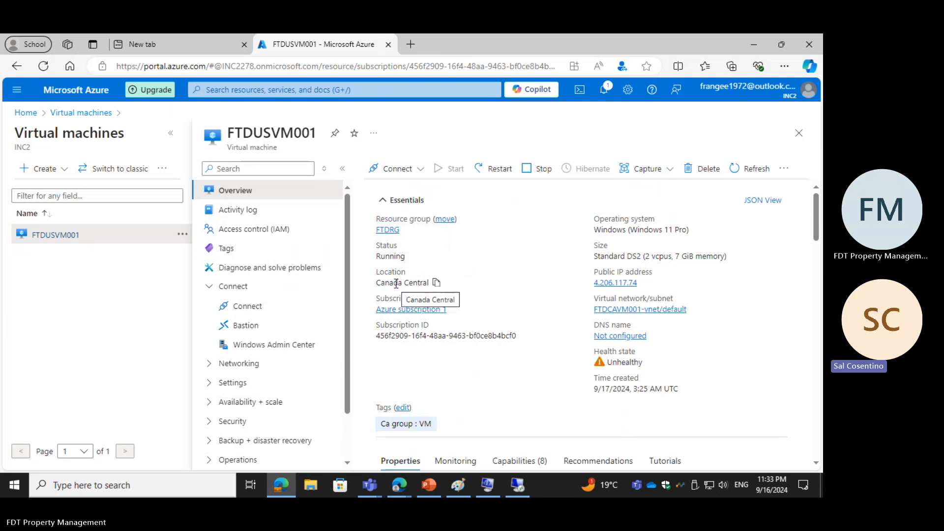
Step: Switch to Remote Desktop Connection, set the user name to FTD Admin and try to connect to 4.206.117.74, cancelling and retrying once
click(489, 486)
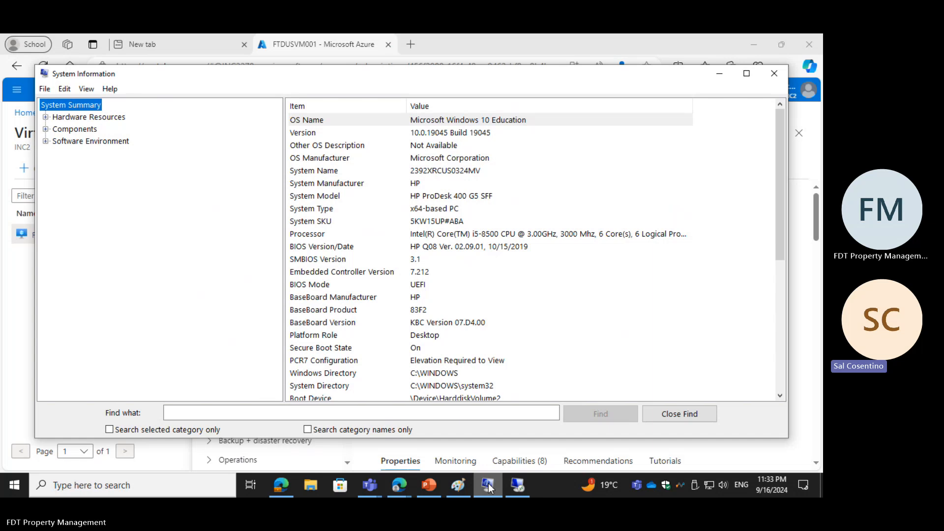
click(524, 486)
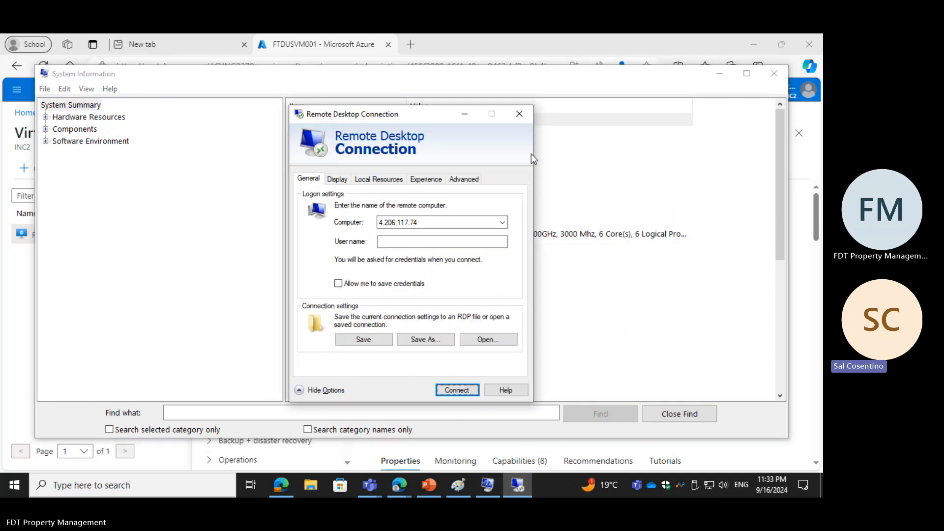
click(397, 242)
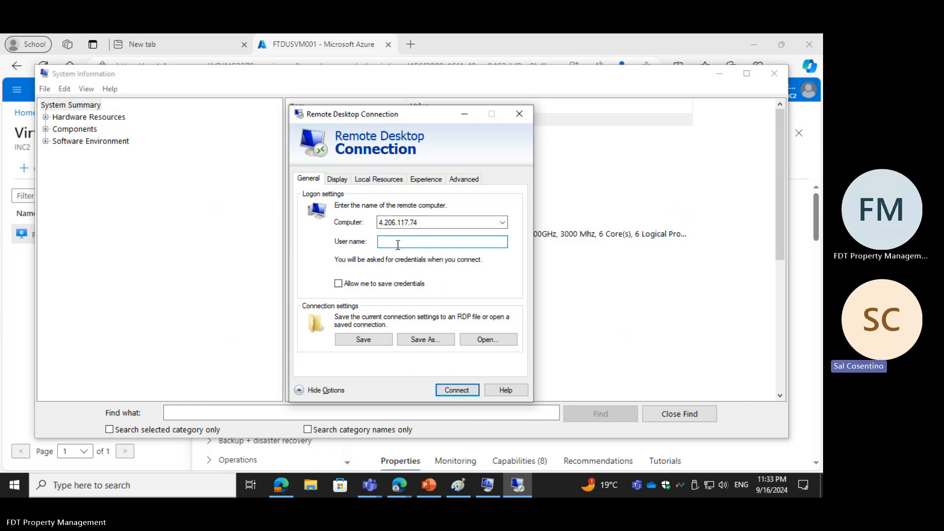
text(FTD)
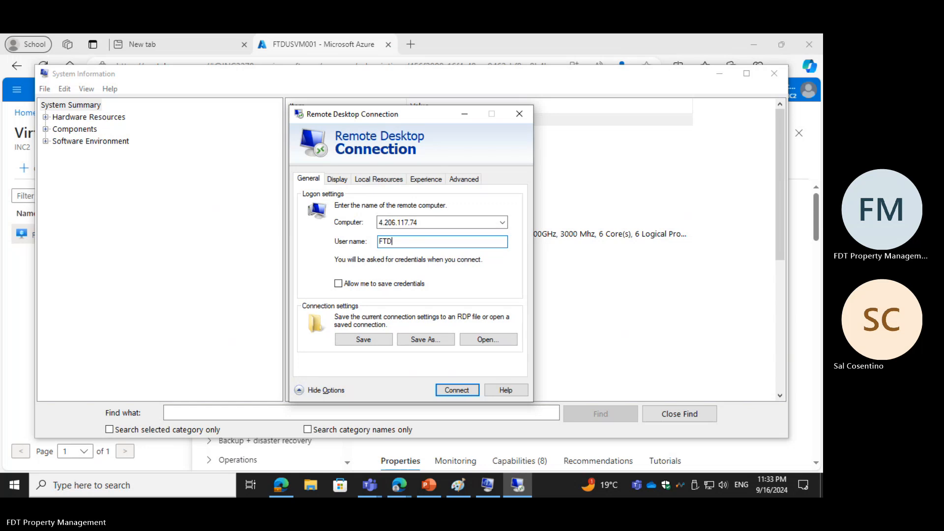
text( Ad)
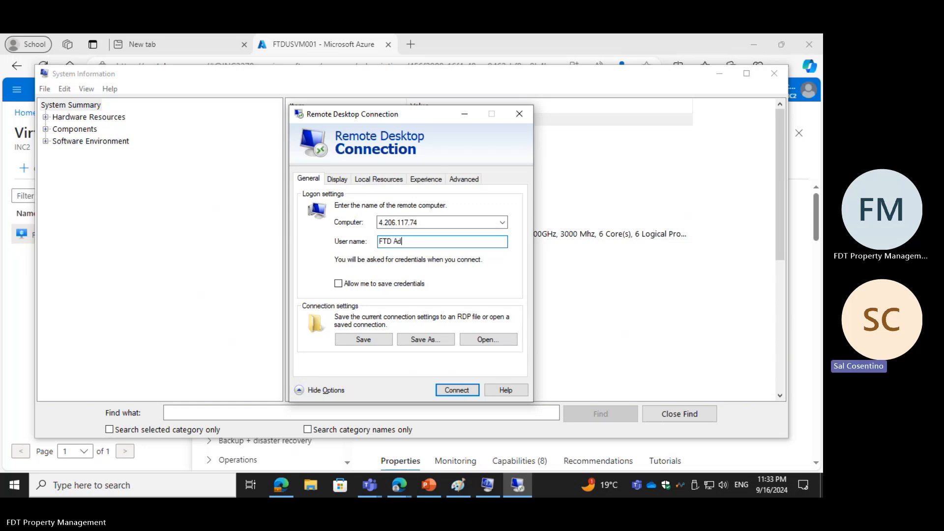
text(min)
click(446, 388)
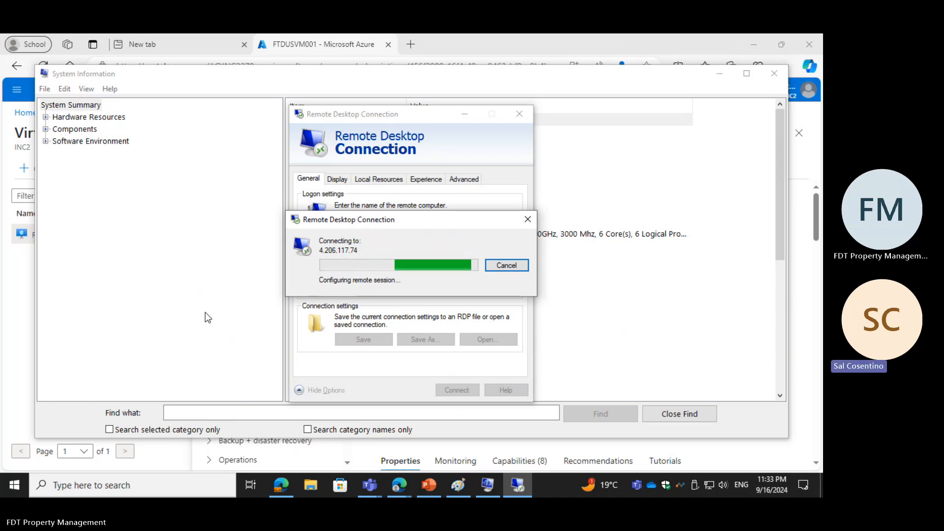
click(506, 266)
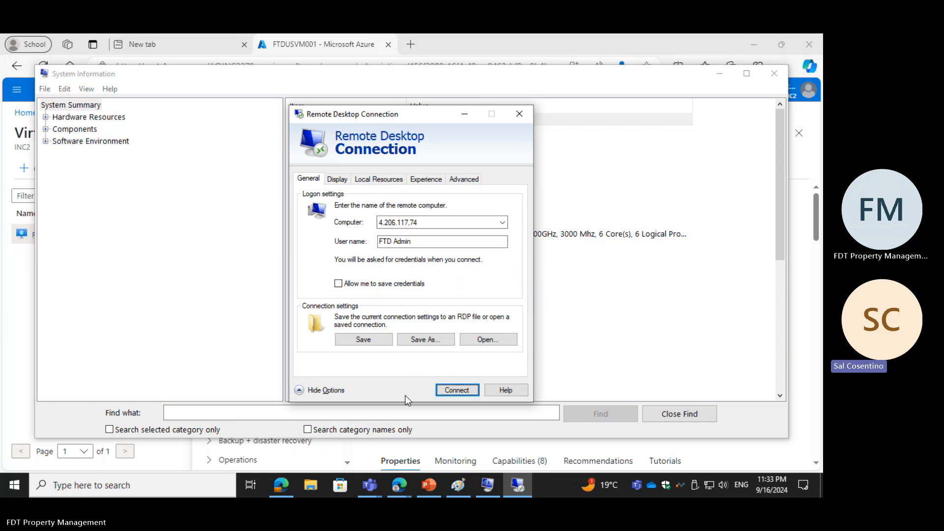
click(456, 390)
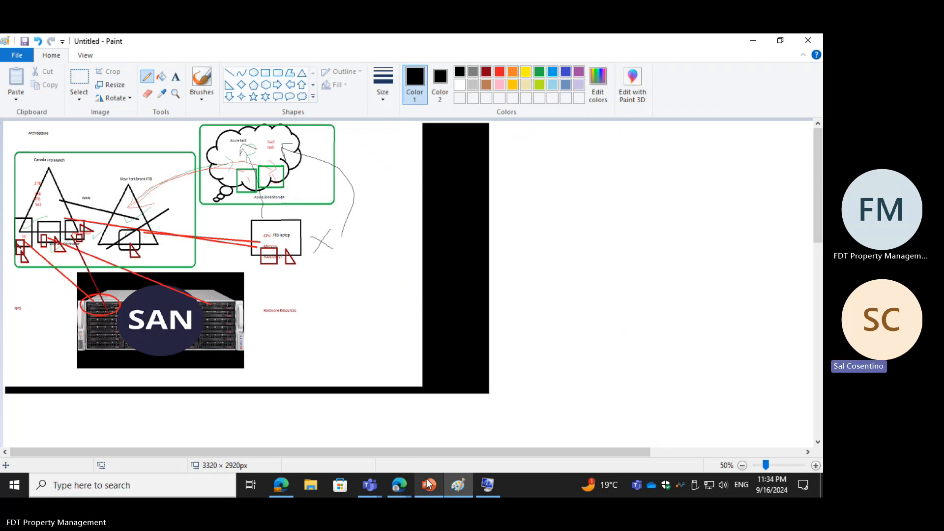
Step: Switch back through the open windows to the Azure portal in Edge and reload its page
mouse_move(400, 485)
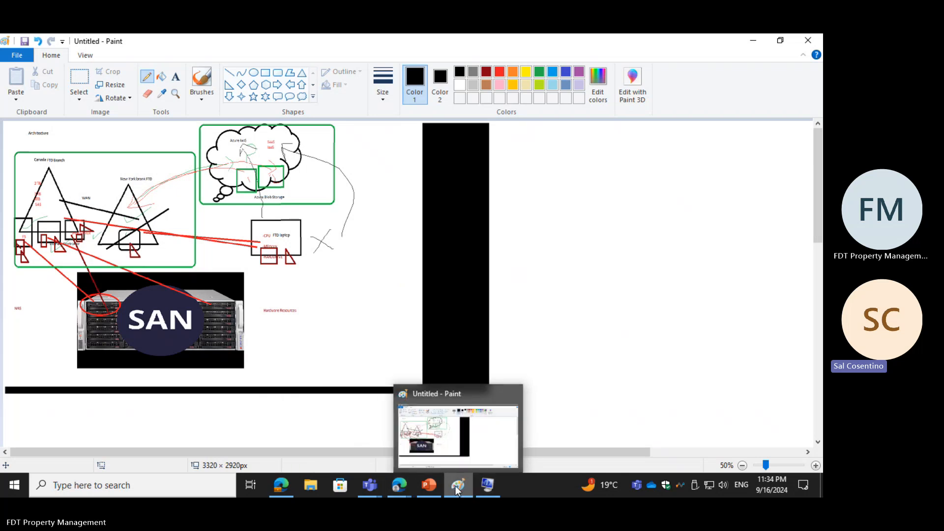
click(423, 483)
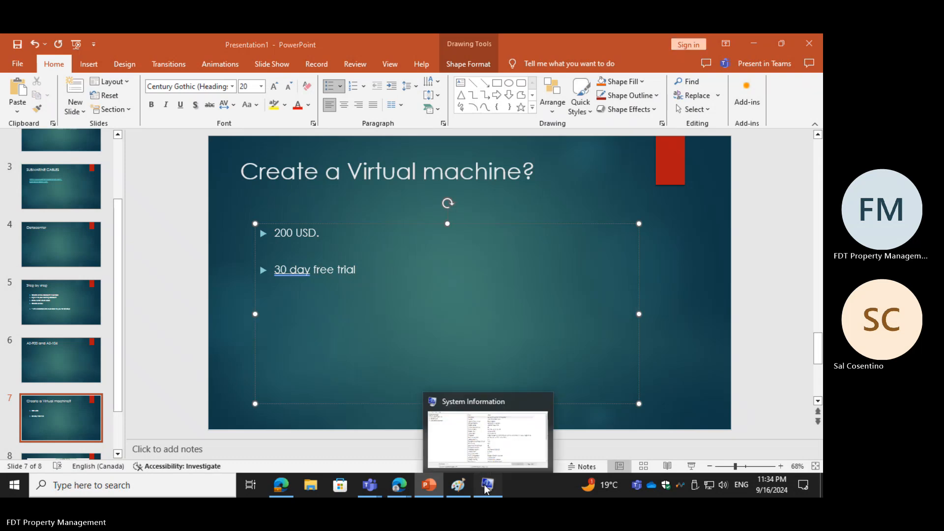
click(486, 486)
click(399, 486)
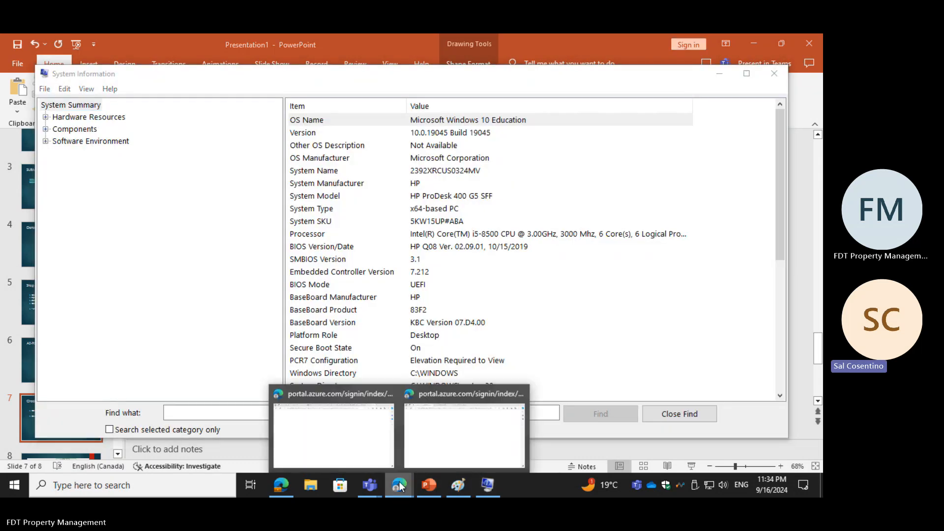
click(379, 442)
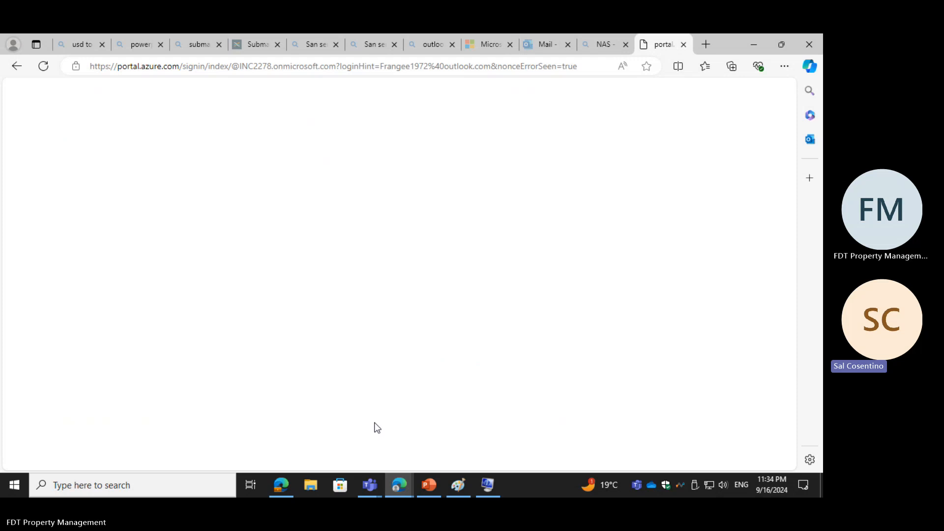
click(43, 66)
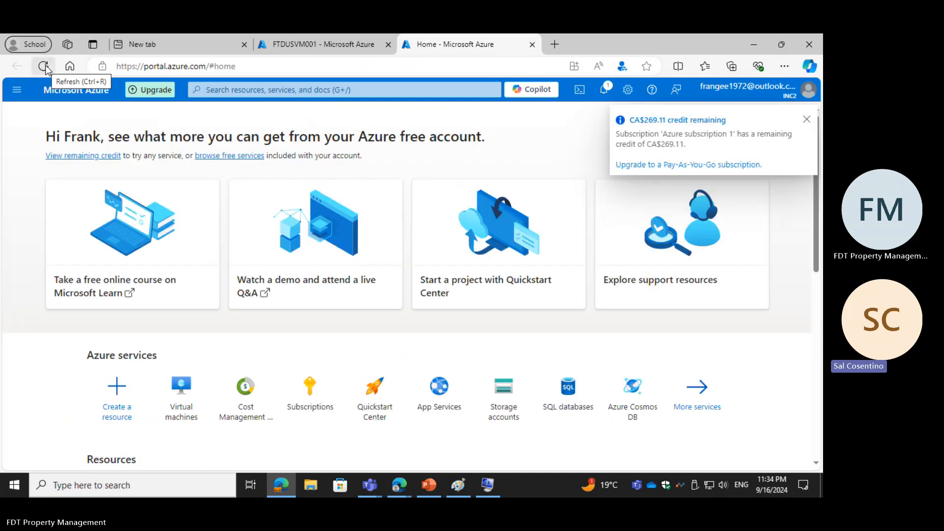
Step: Open FTDUSVM001 from the virtual machines list and go to its Connect page
click(187, 397)
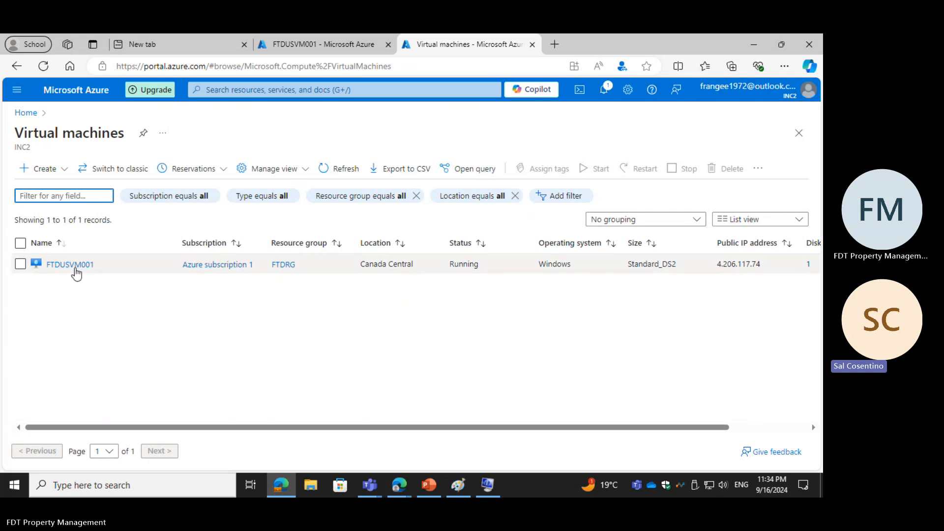
click(74, 265)
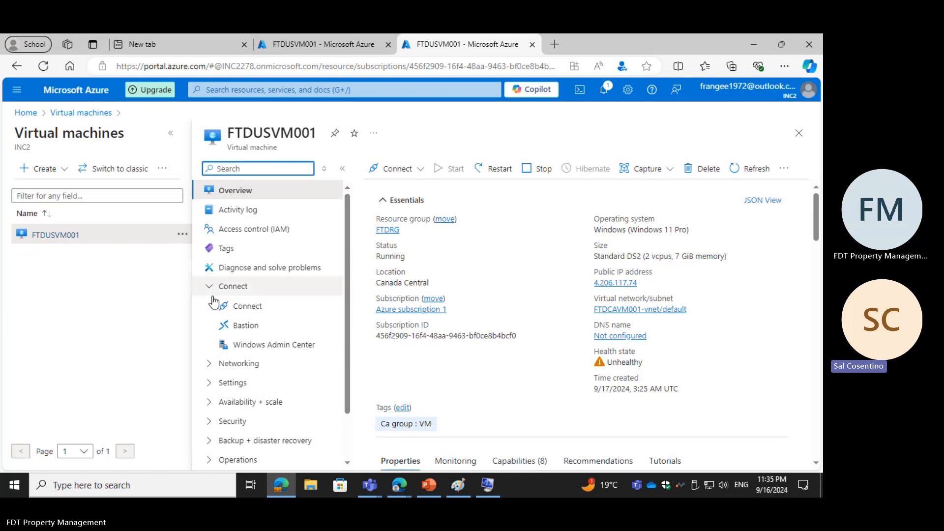
click(248, 309)
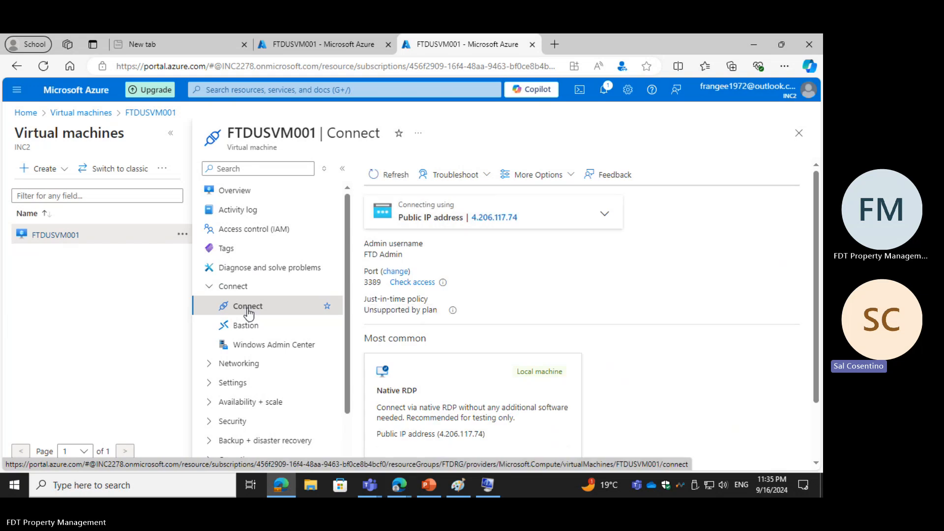
scroll(246, 327, down, 1)
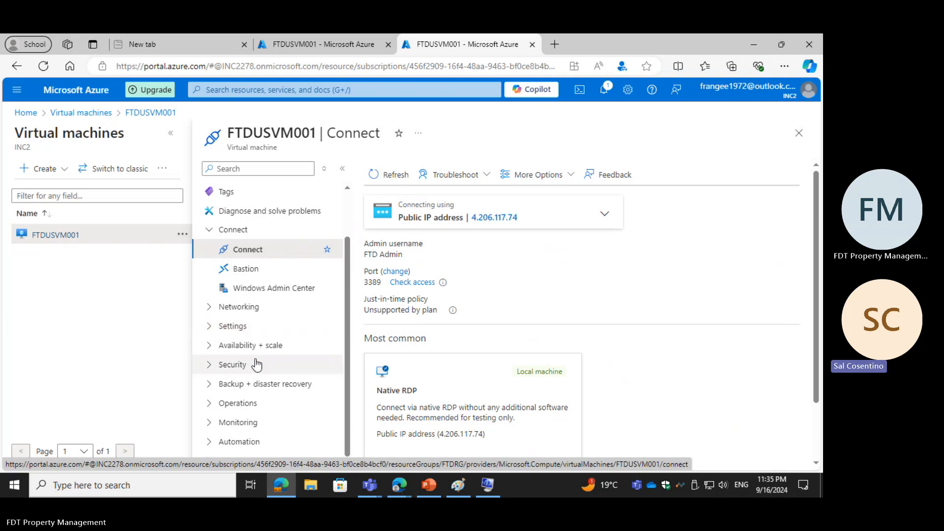
scroll(256, 364, up, 1)
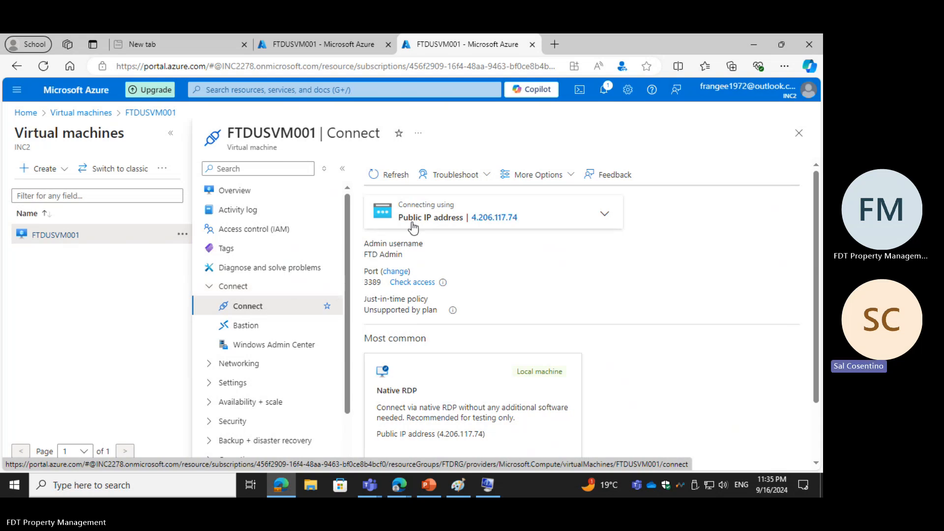
Step: Choose the public IP address 4.206.117.74 for the connection, then download the Native RDP file FTDUSVM001.rdp and keep it
click(421, 209)
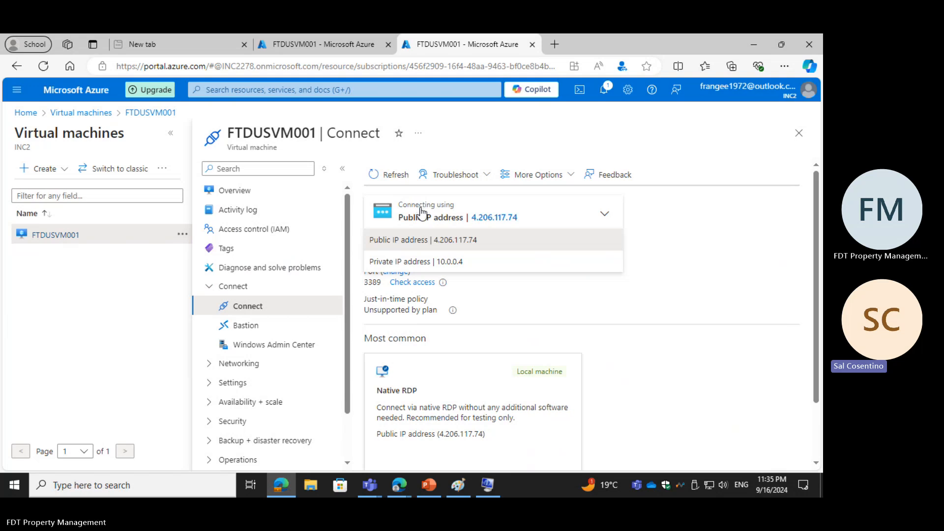
click(413, 241)
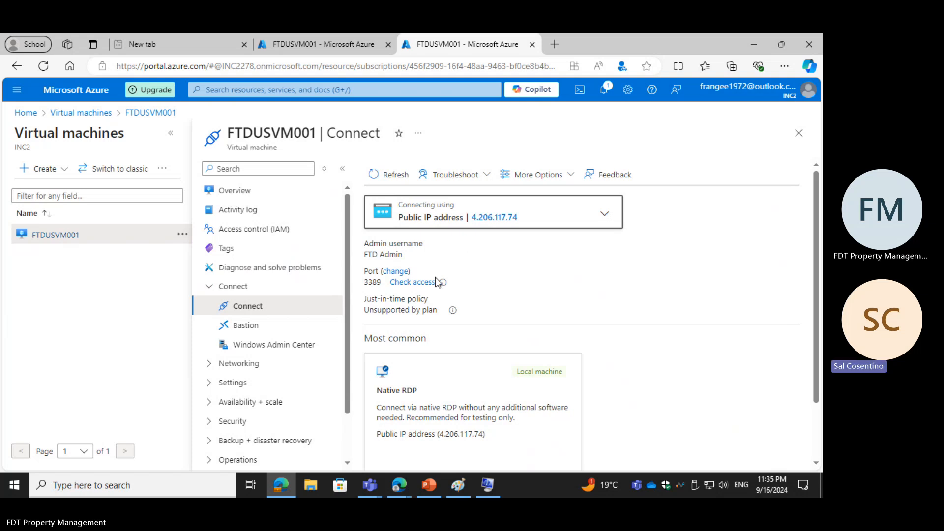
scroll(435, 278, down, 1)
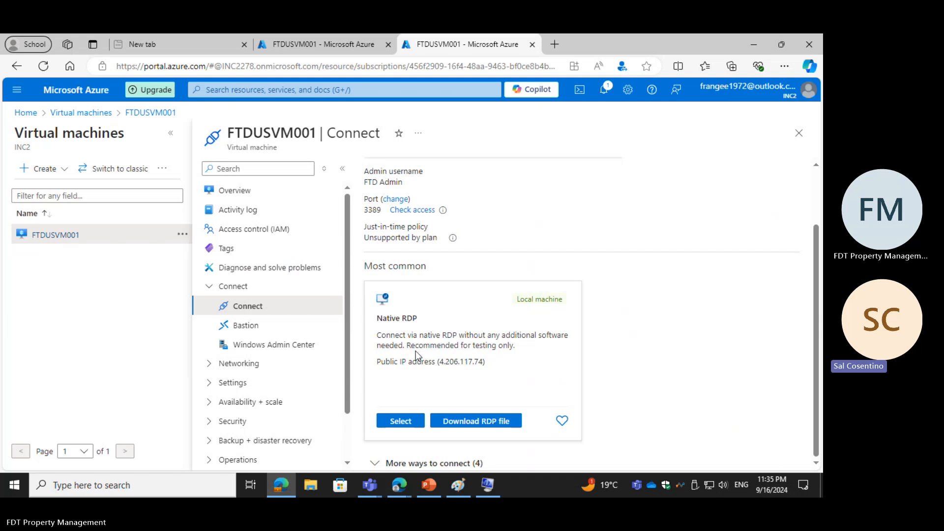
click(480, 424)
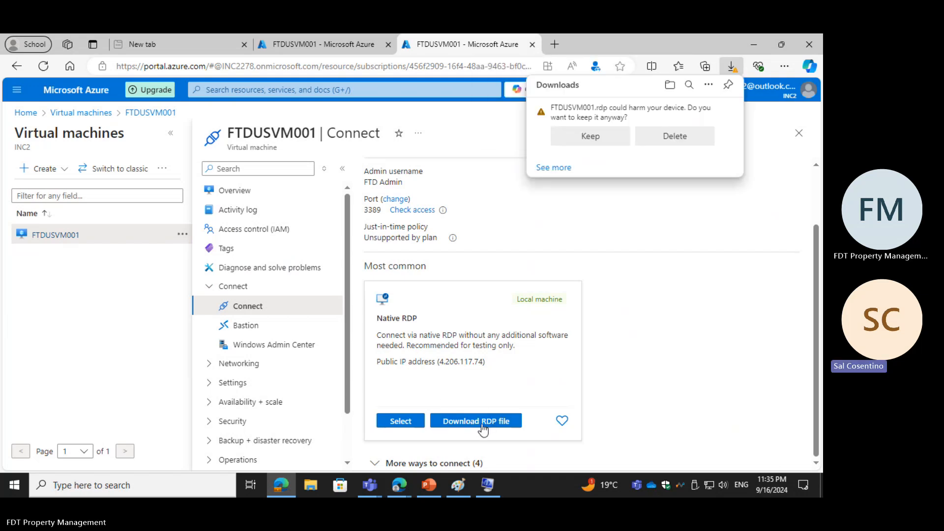
click(584, 138)
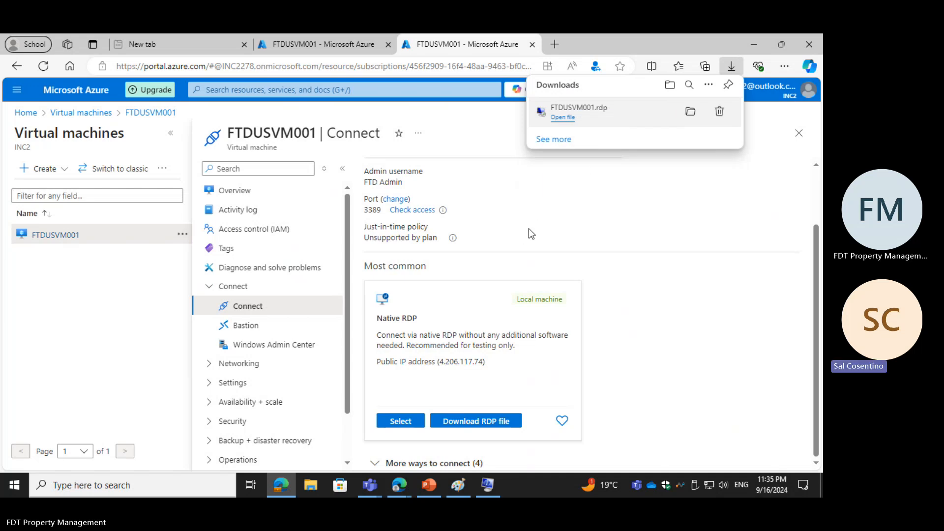
Step: Open FTDUSVM001.rdp to try connecting to the virtual machine, and download and keep a second copy of the RDP file
click(561, 118)
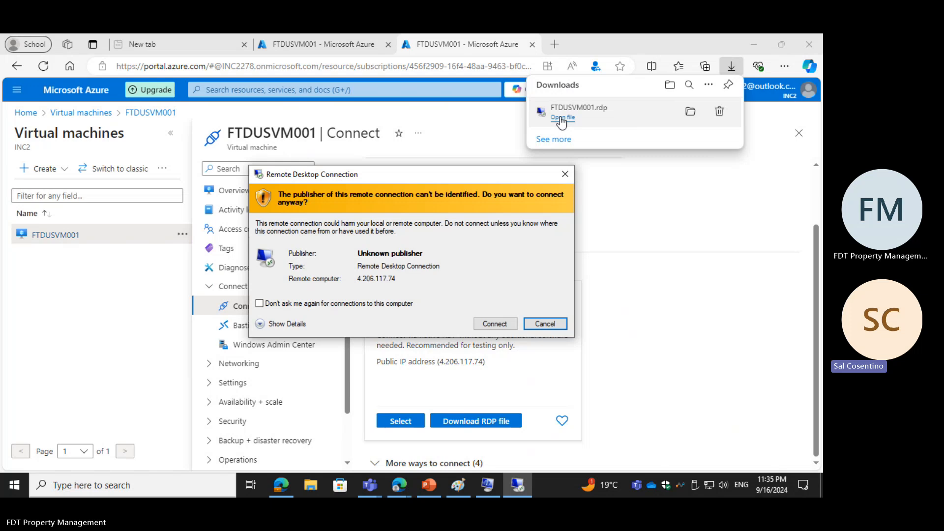
click(494, 323)
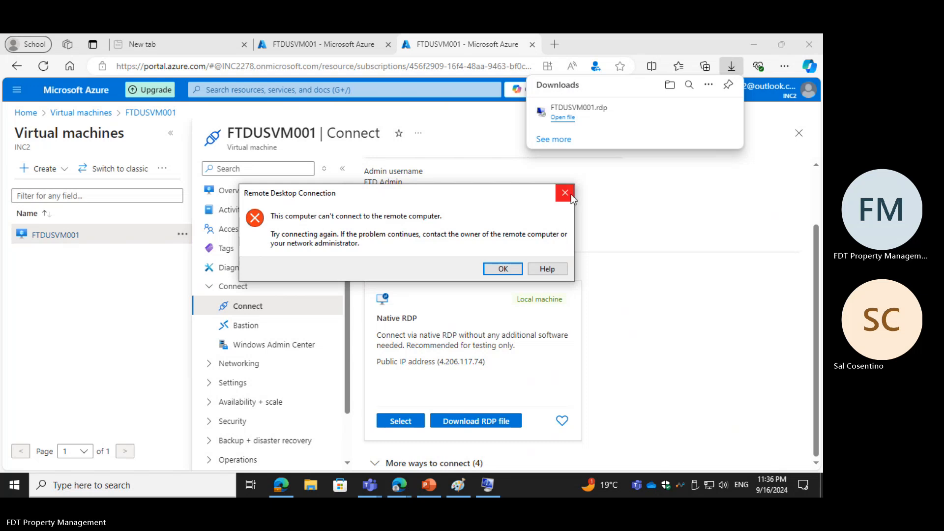
click(488, 424)
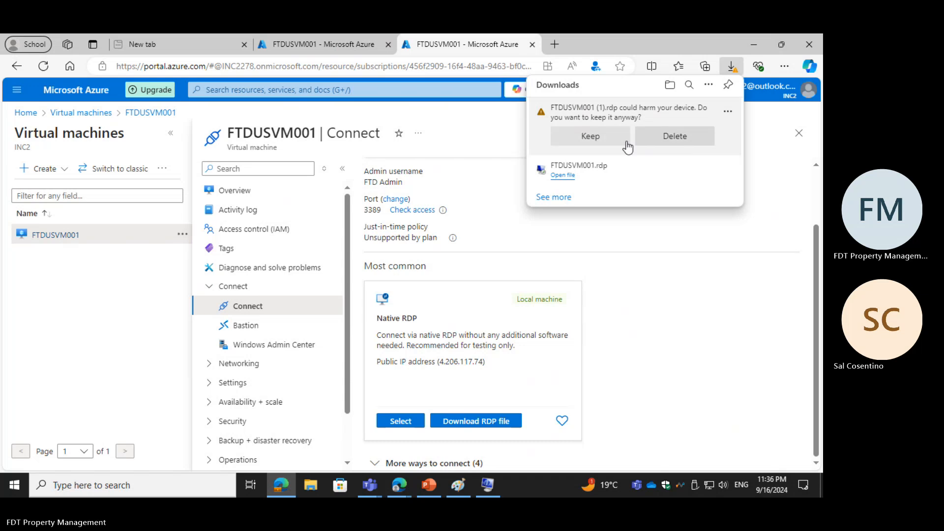
click(597, 140)
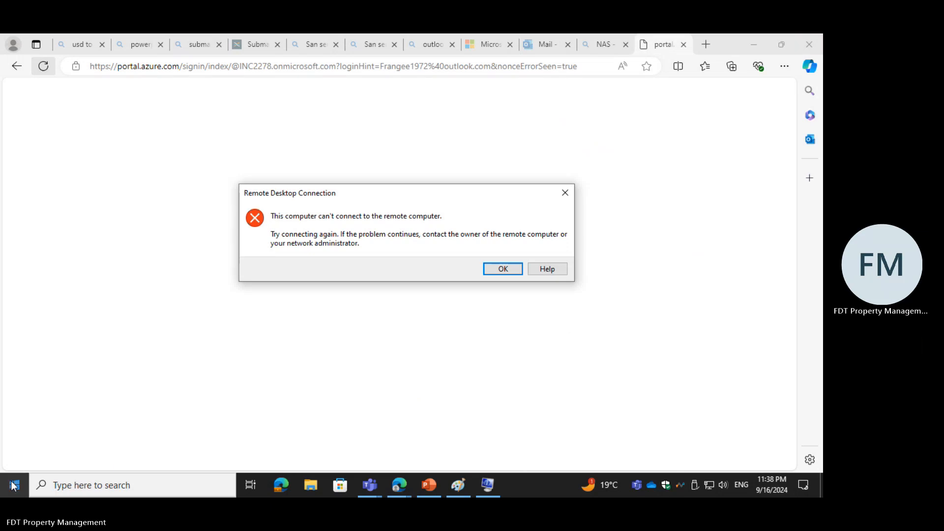
click(13, 485)
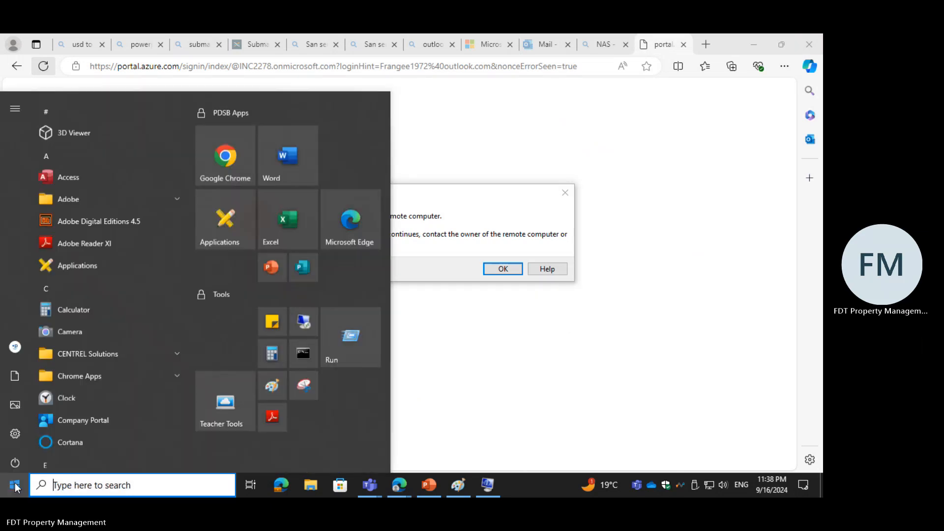
click(15, 487)
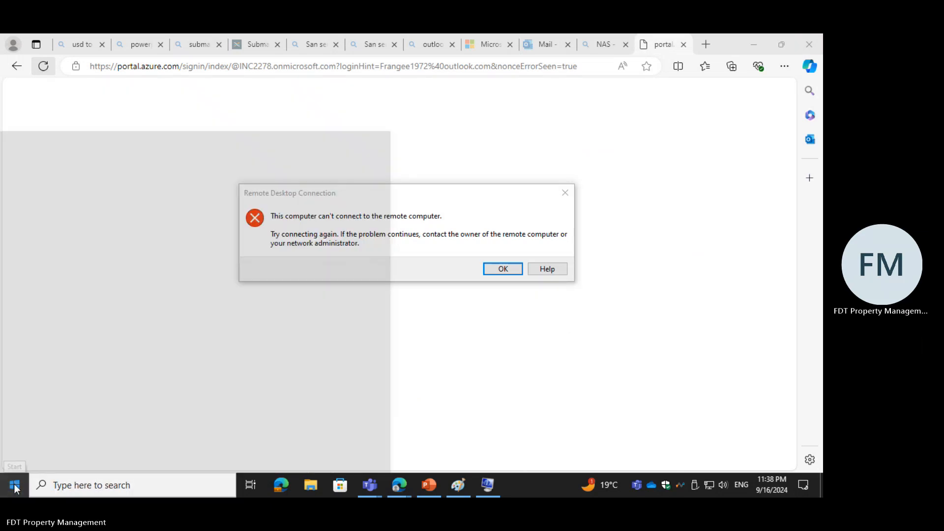
click(14, 487)
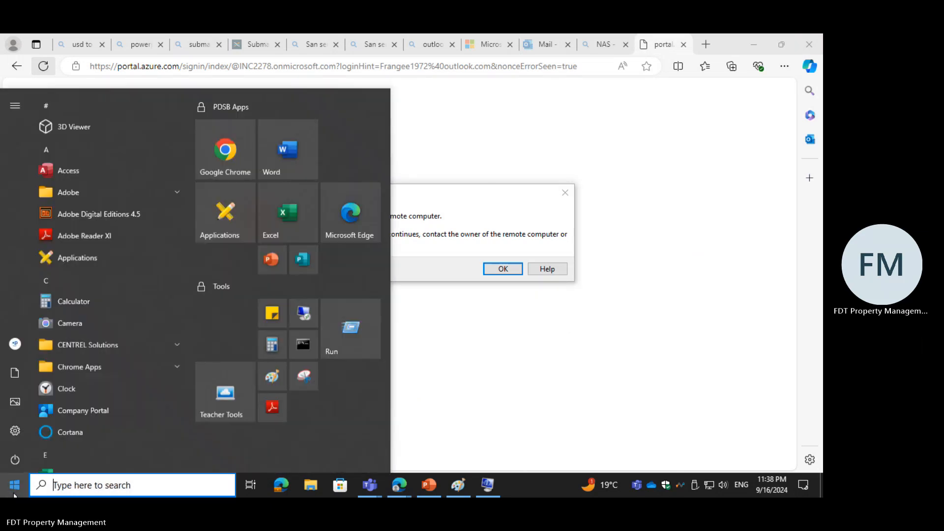